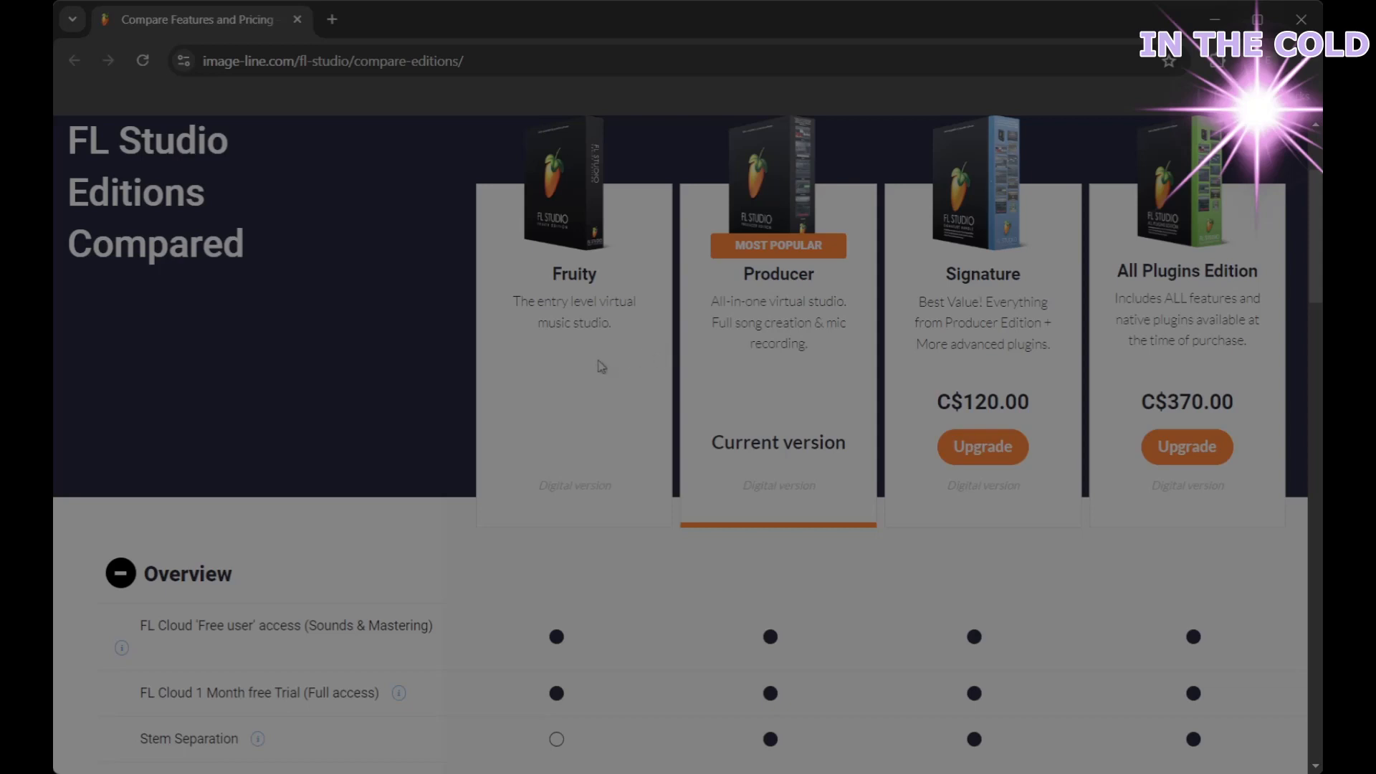
Accept all cookies on the Image-Line edition comparison page
scroll(599, 367, down, 1)
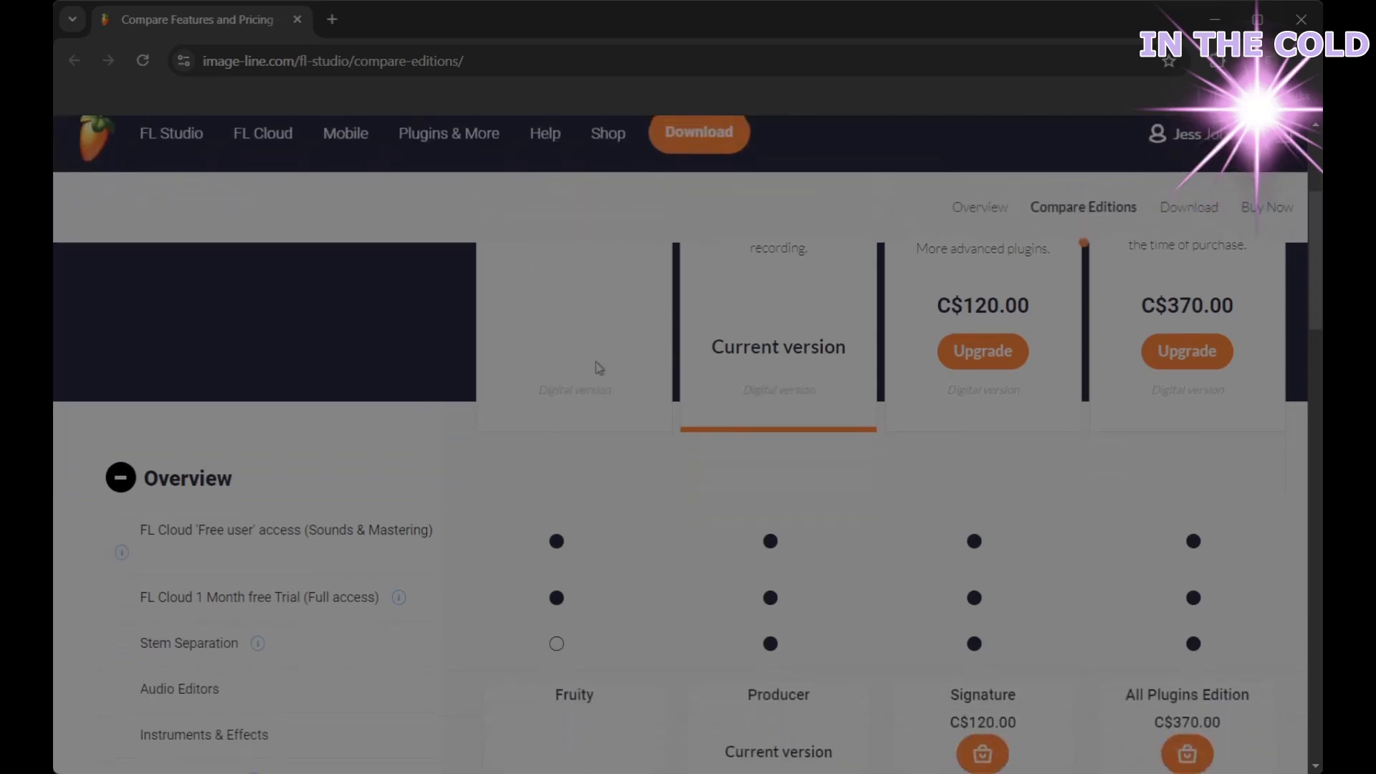
scroll(599, 367, up, 1)
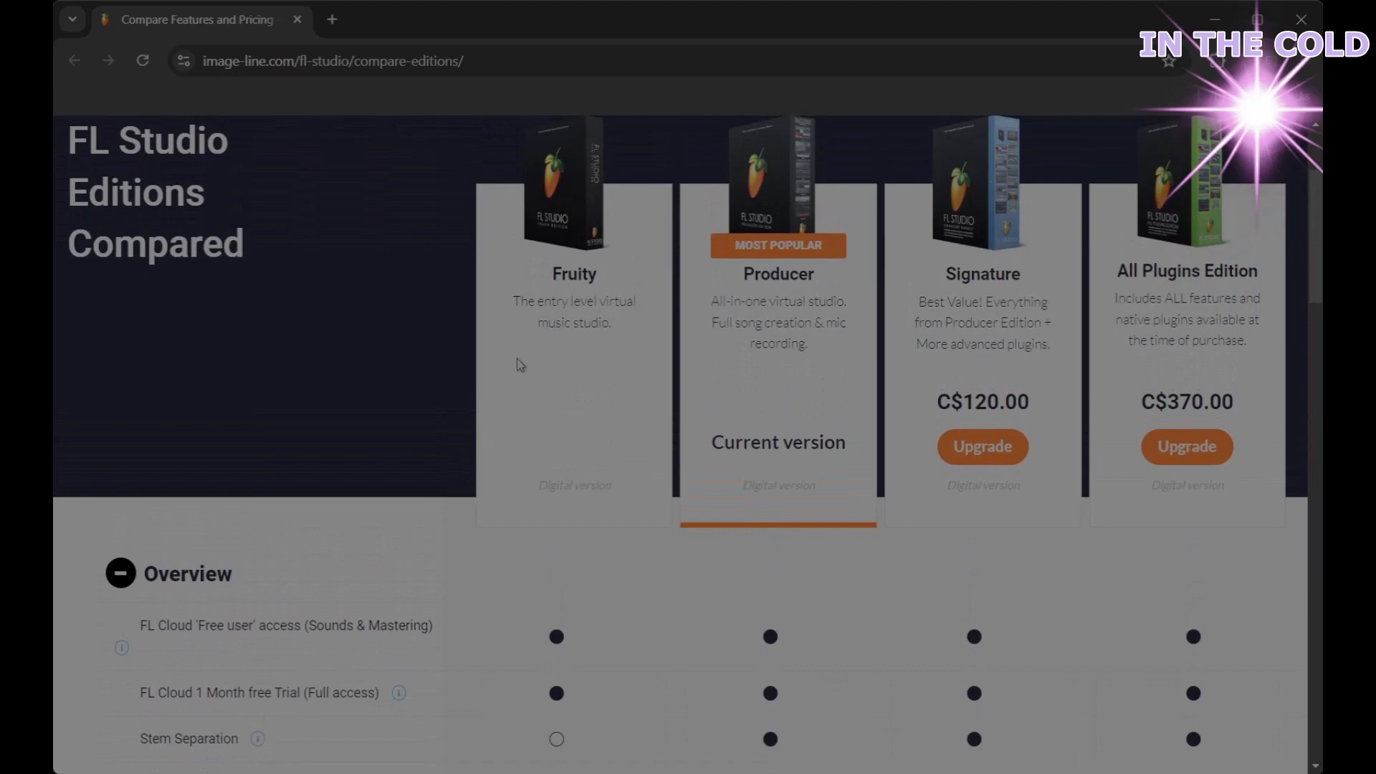
scroll(863, 501, down, 1)
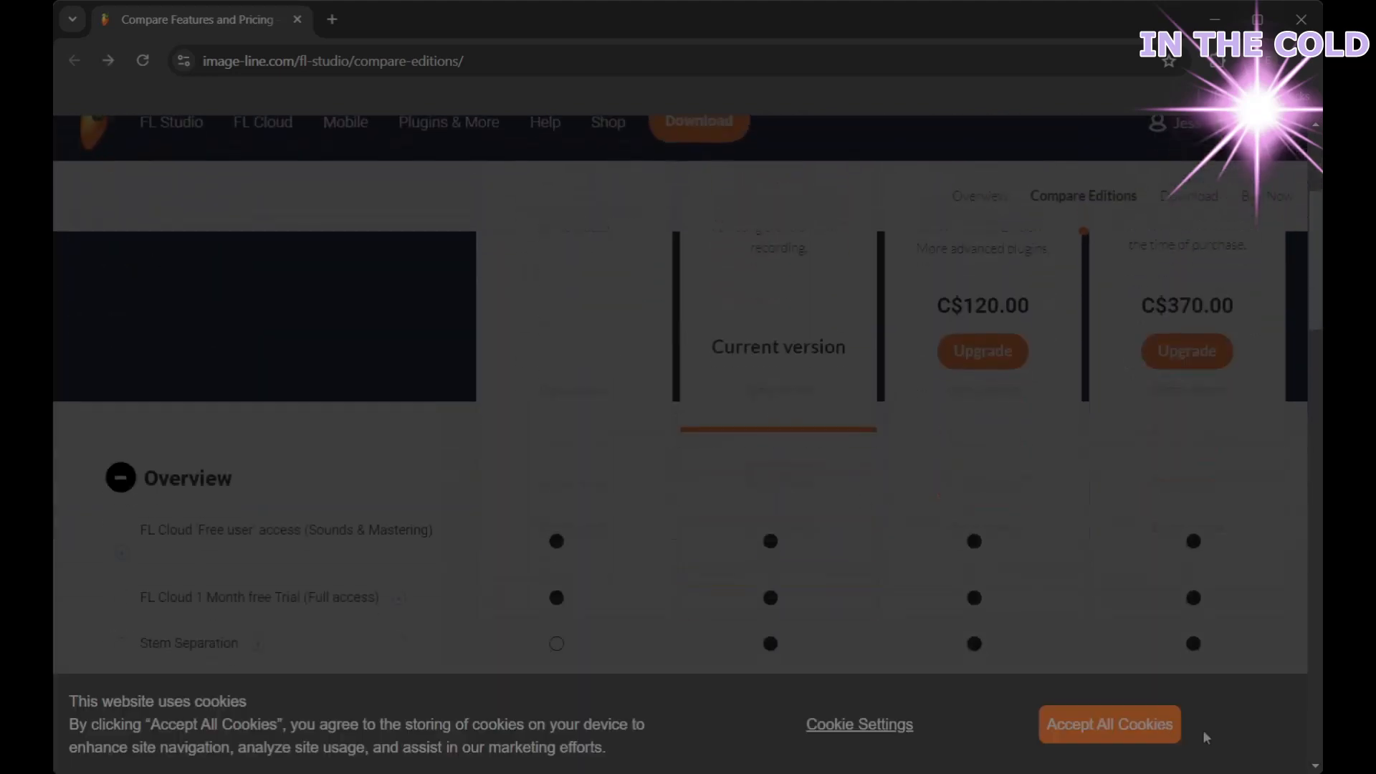
click(1118, 724)
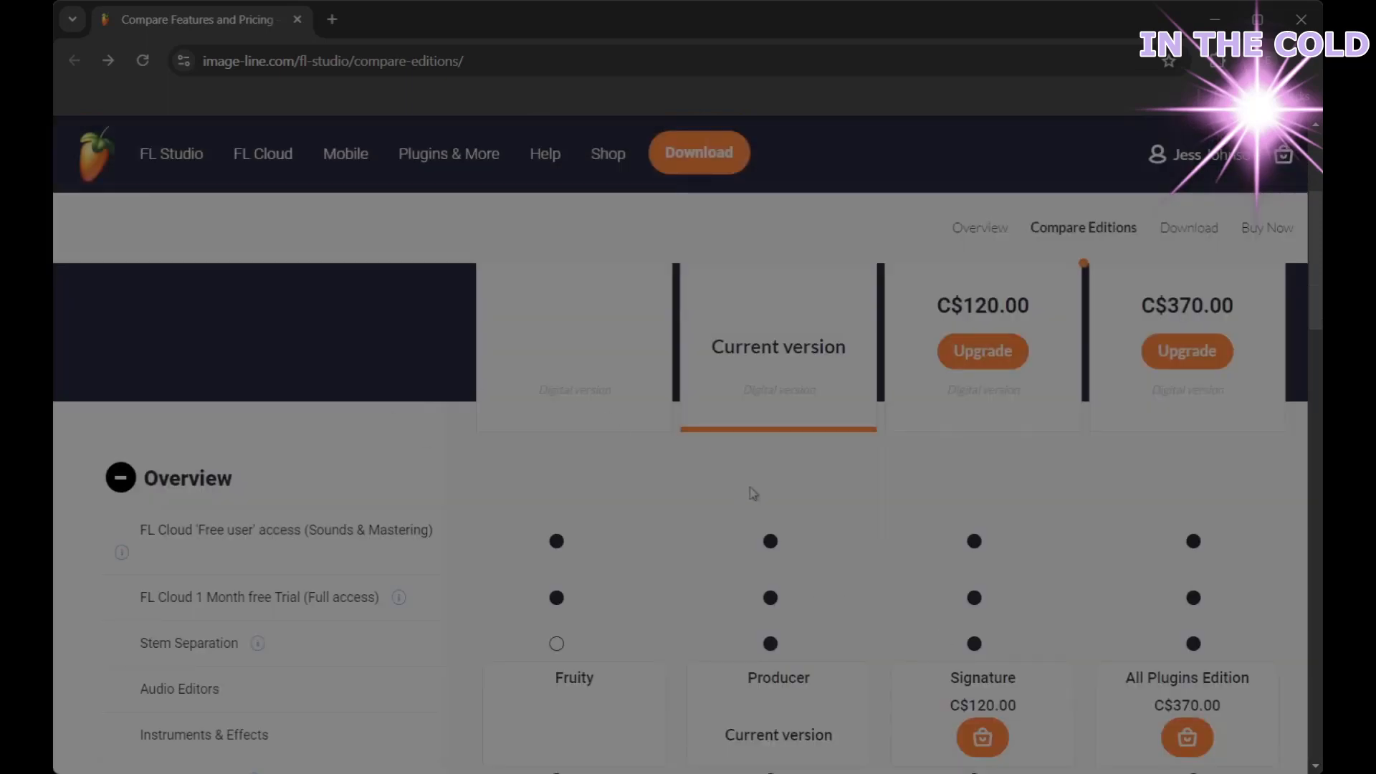
Expand the Instruments (37) category to see 3x OSC, DirectWave Full and others per edition
scroll(661, 506, up, 3)
scroll(662, 506, down, 2)
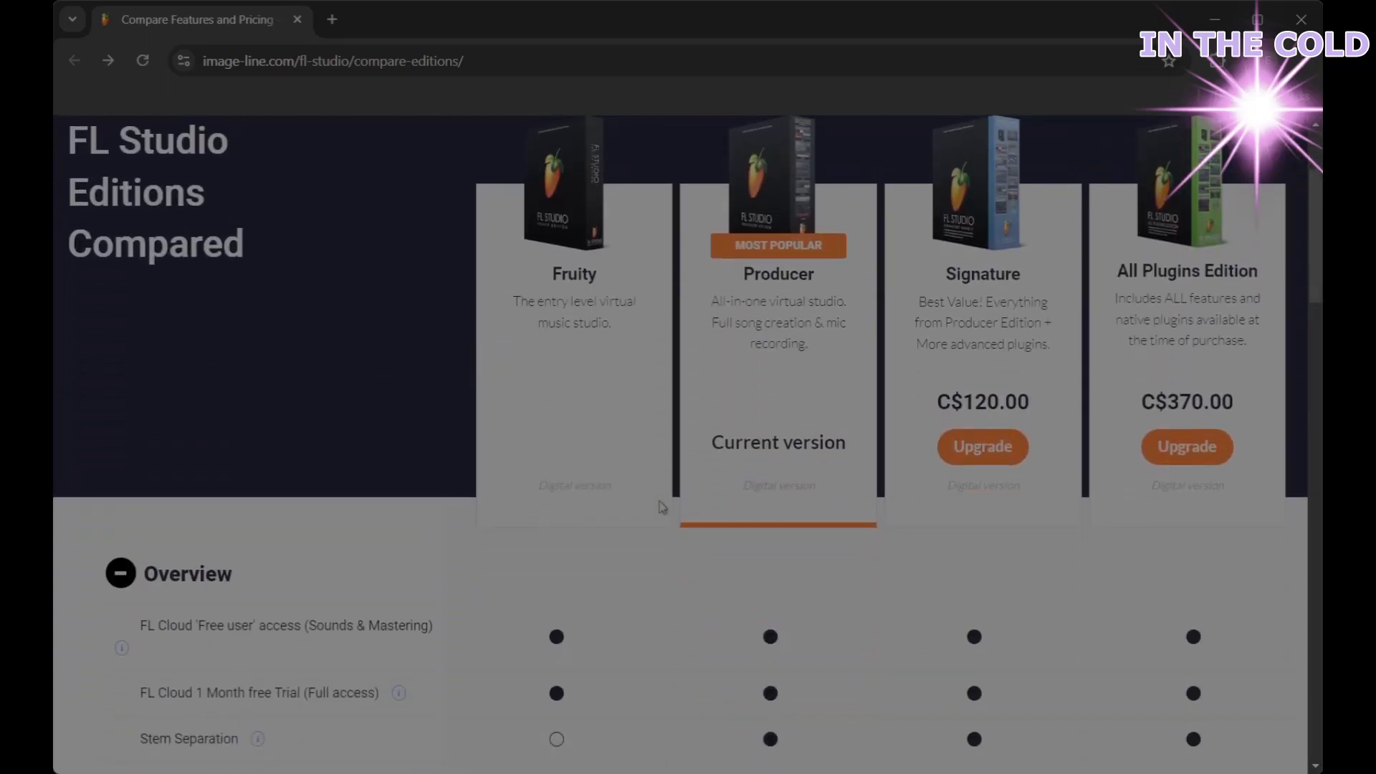
scroll(662, 507, down, 3)
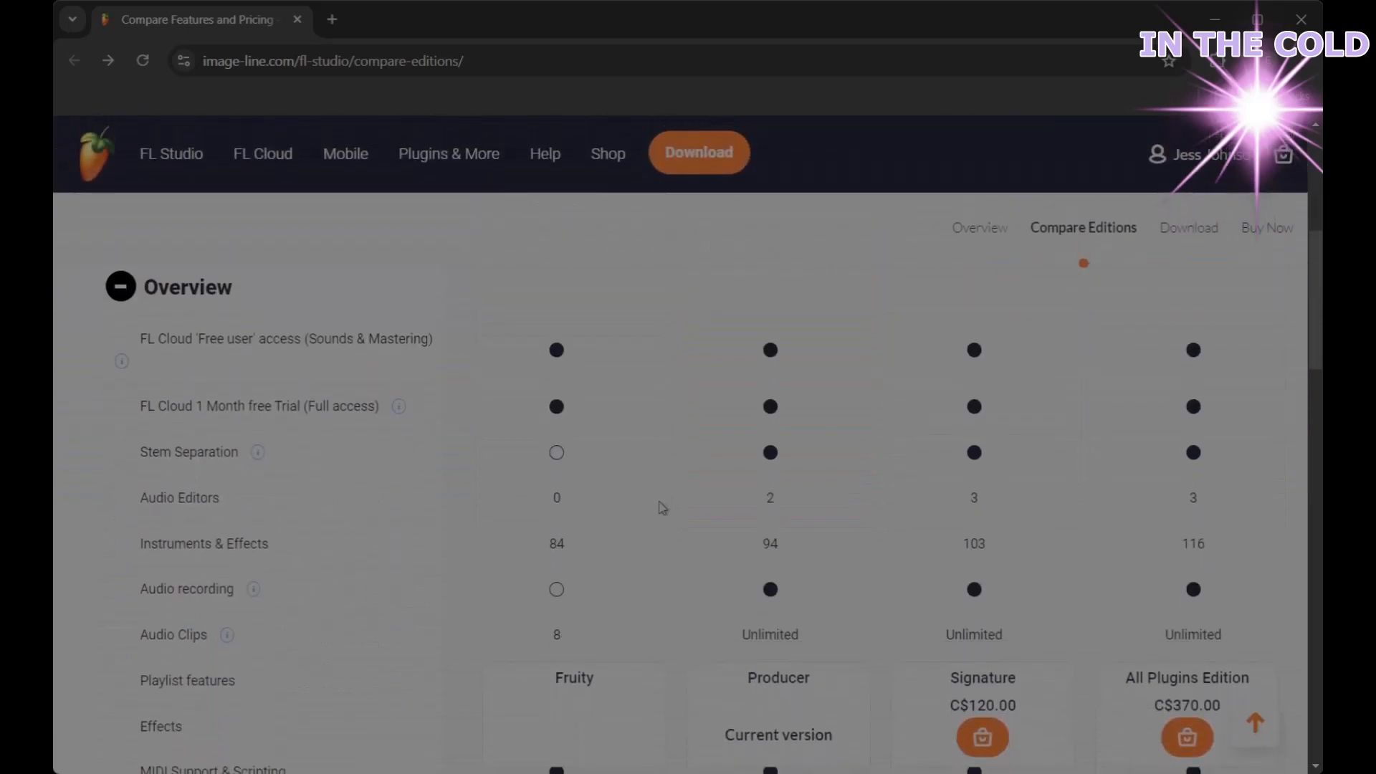
scroll(659, 509, down, 1)
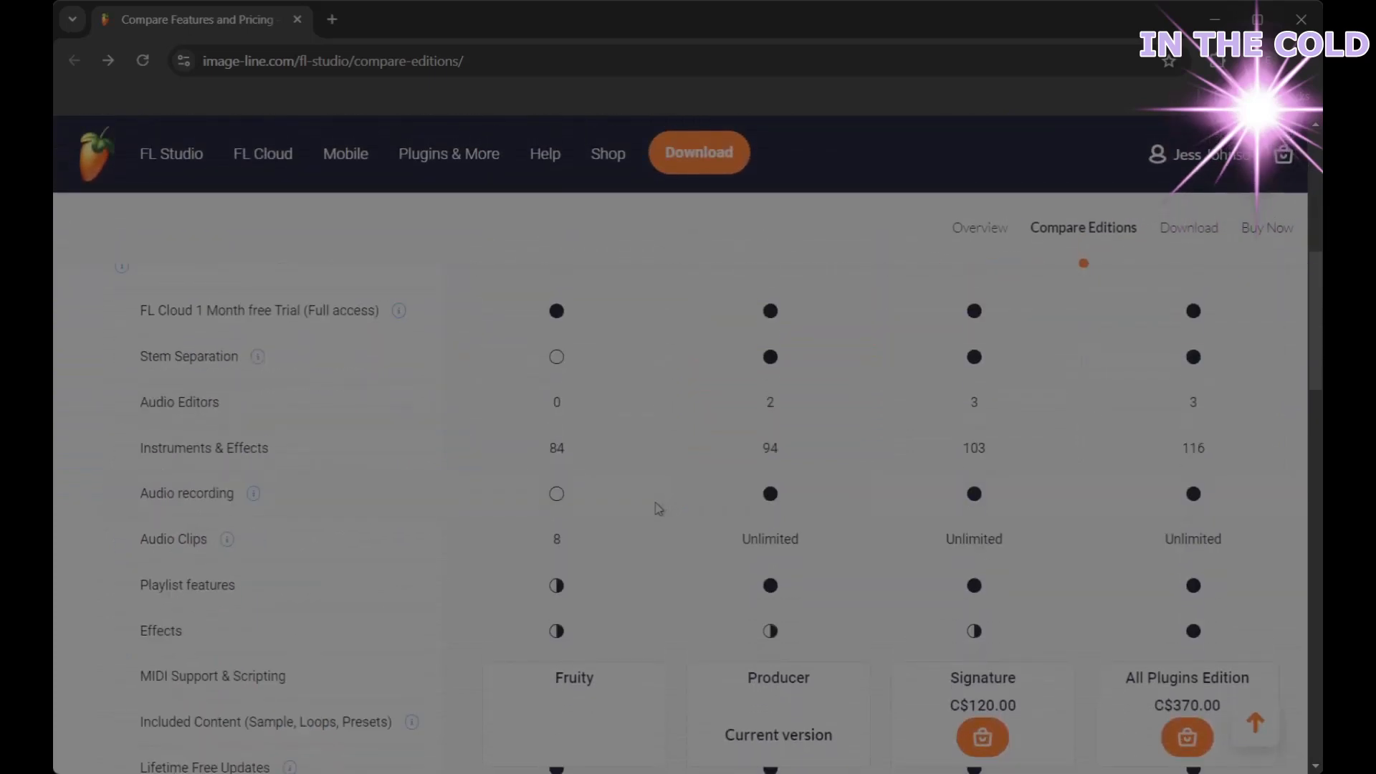
scroll(658, 509, down, 1)
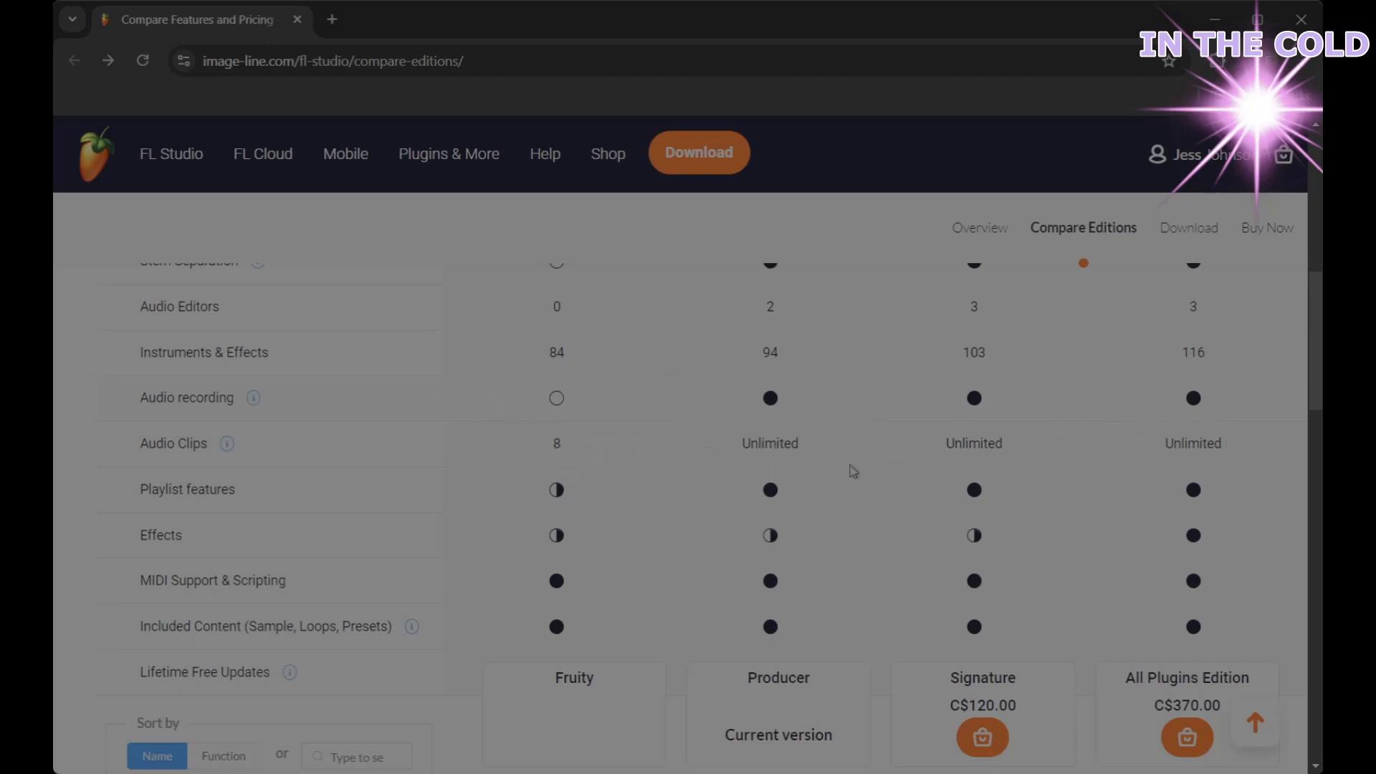
scroll(577, 430, up, 1)
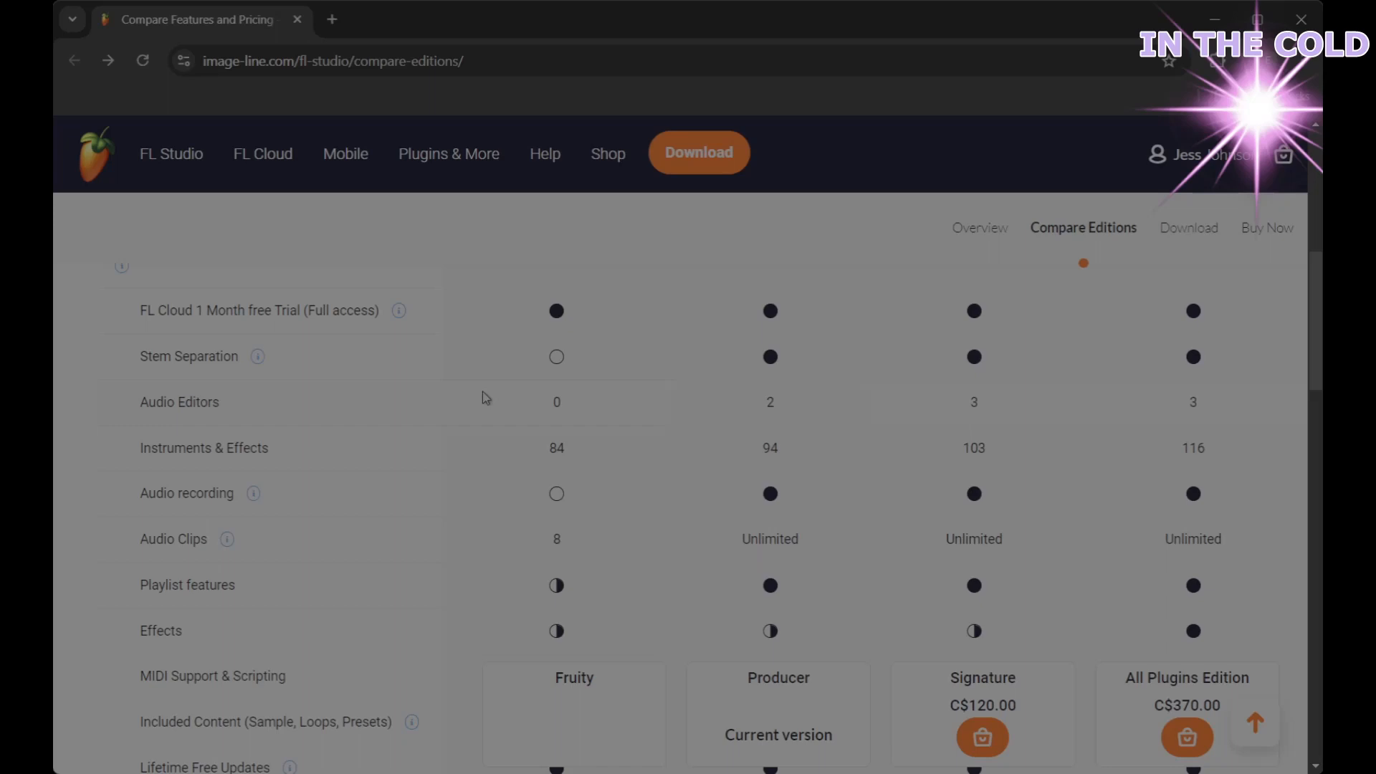
scroll(485, 398, down, 1)
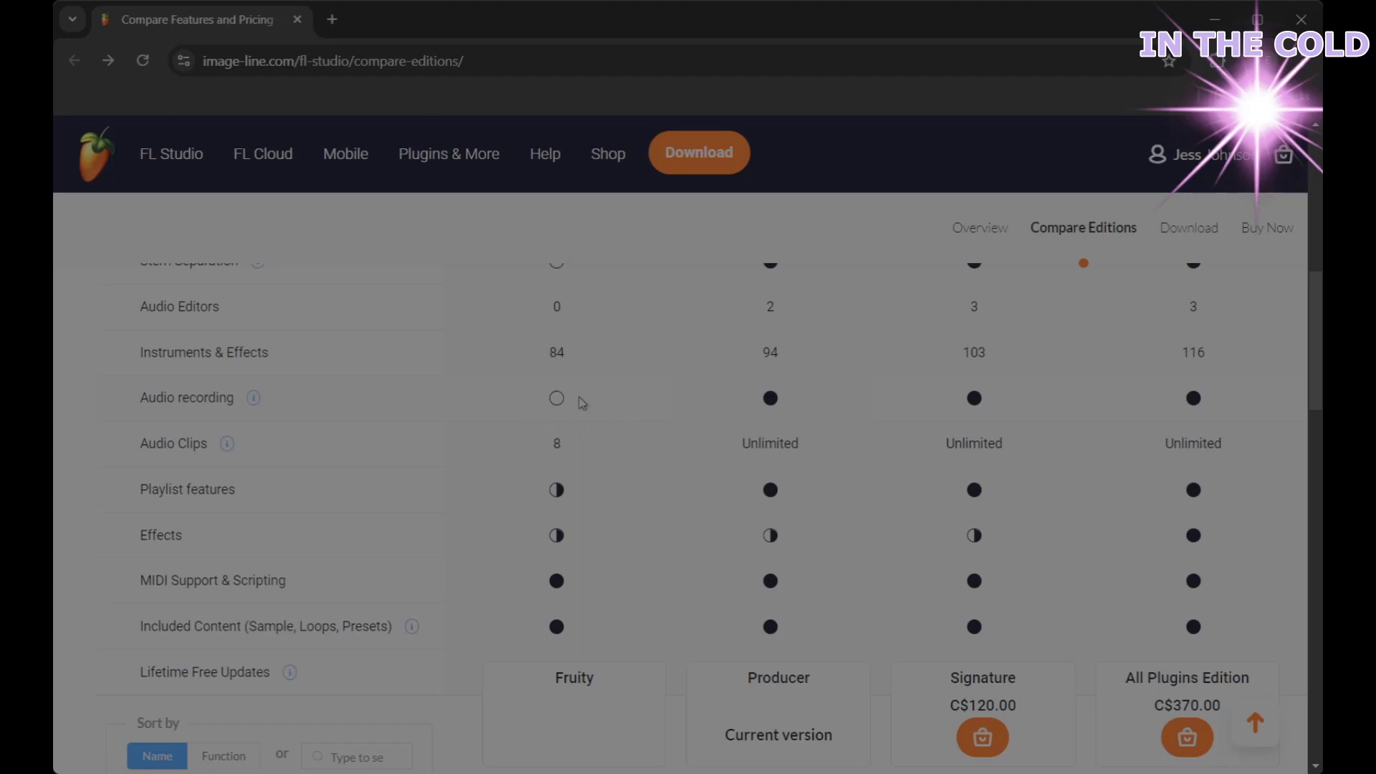
mouse_move(771, 400)
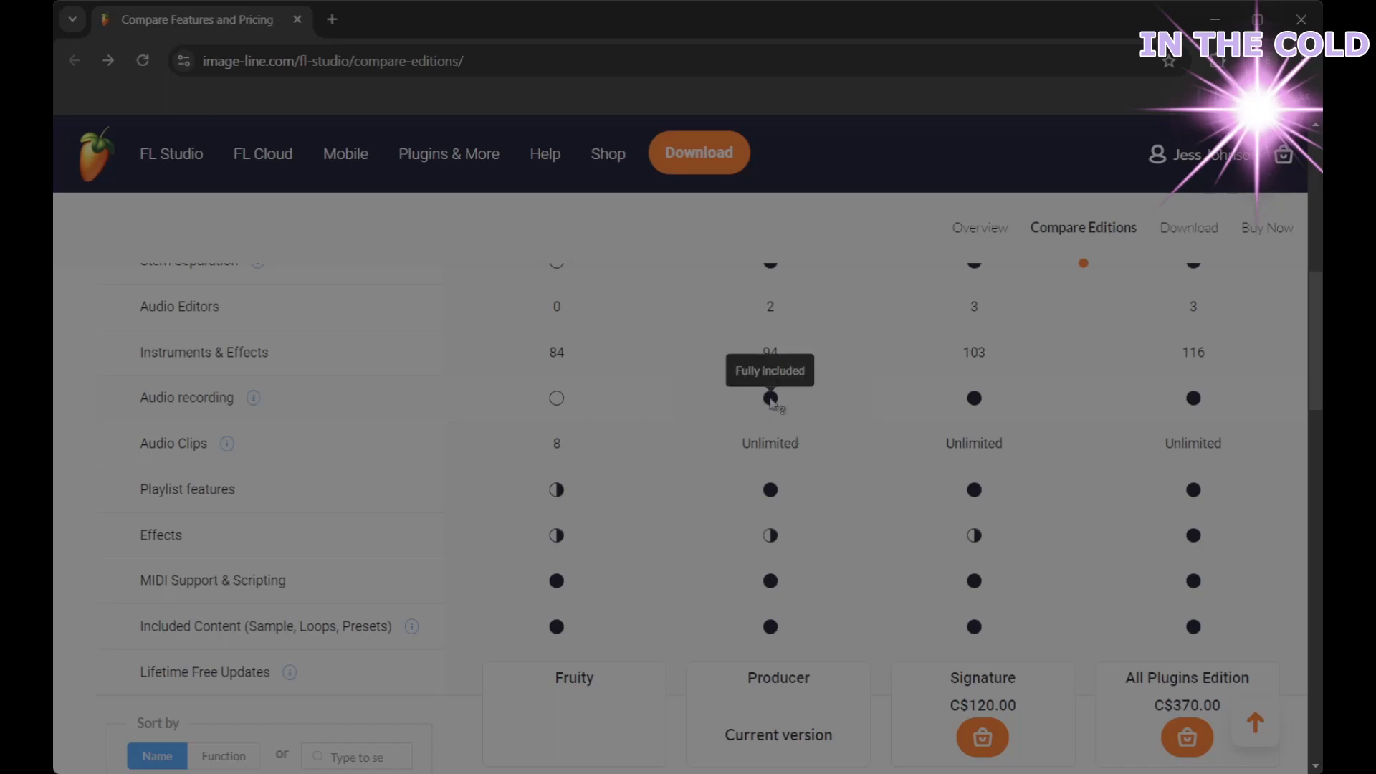
scroll(592, 444, down, 1)
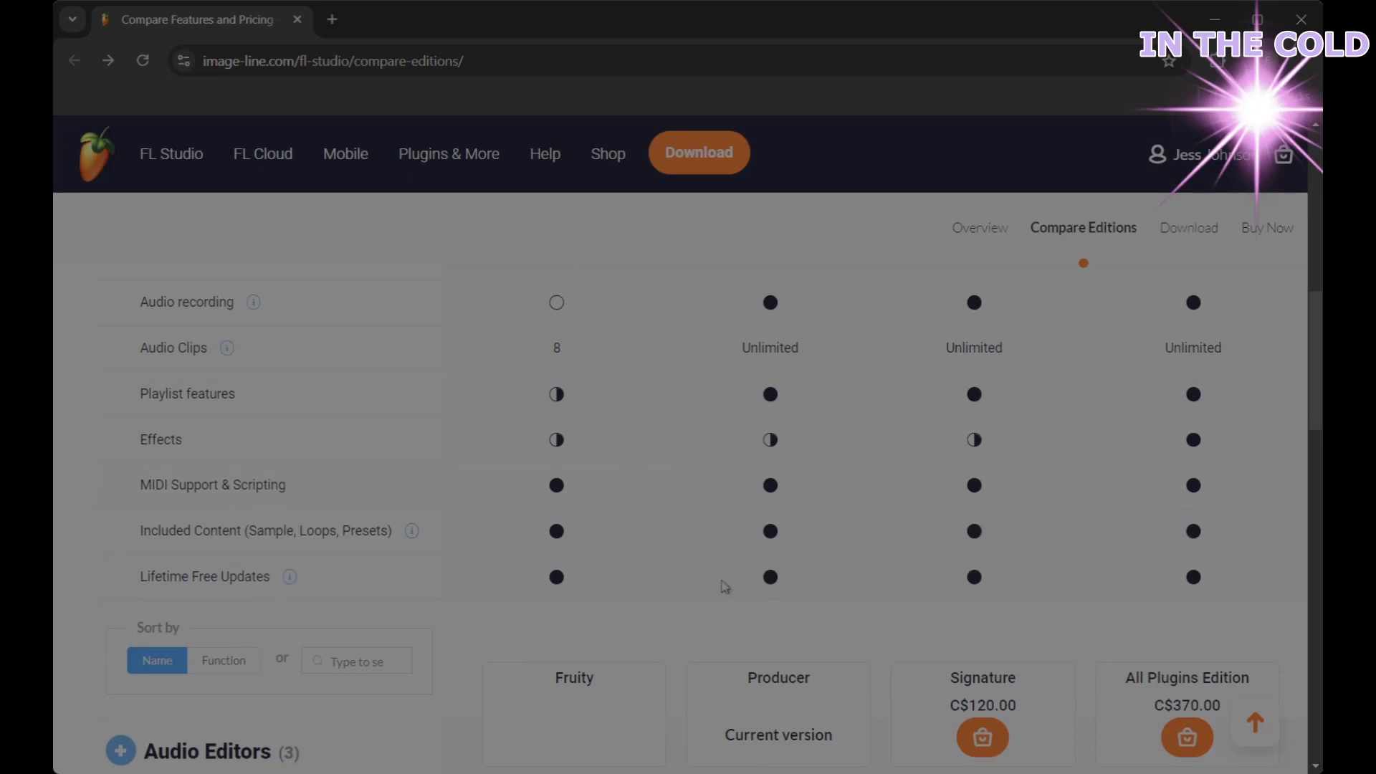
scroll(521, 498, down, 1)
scroll(521, 498, down, 3)
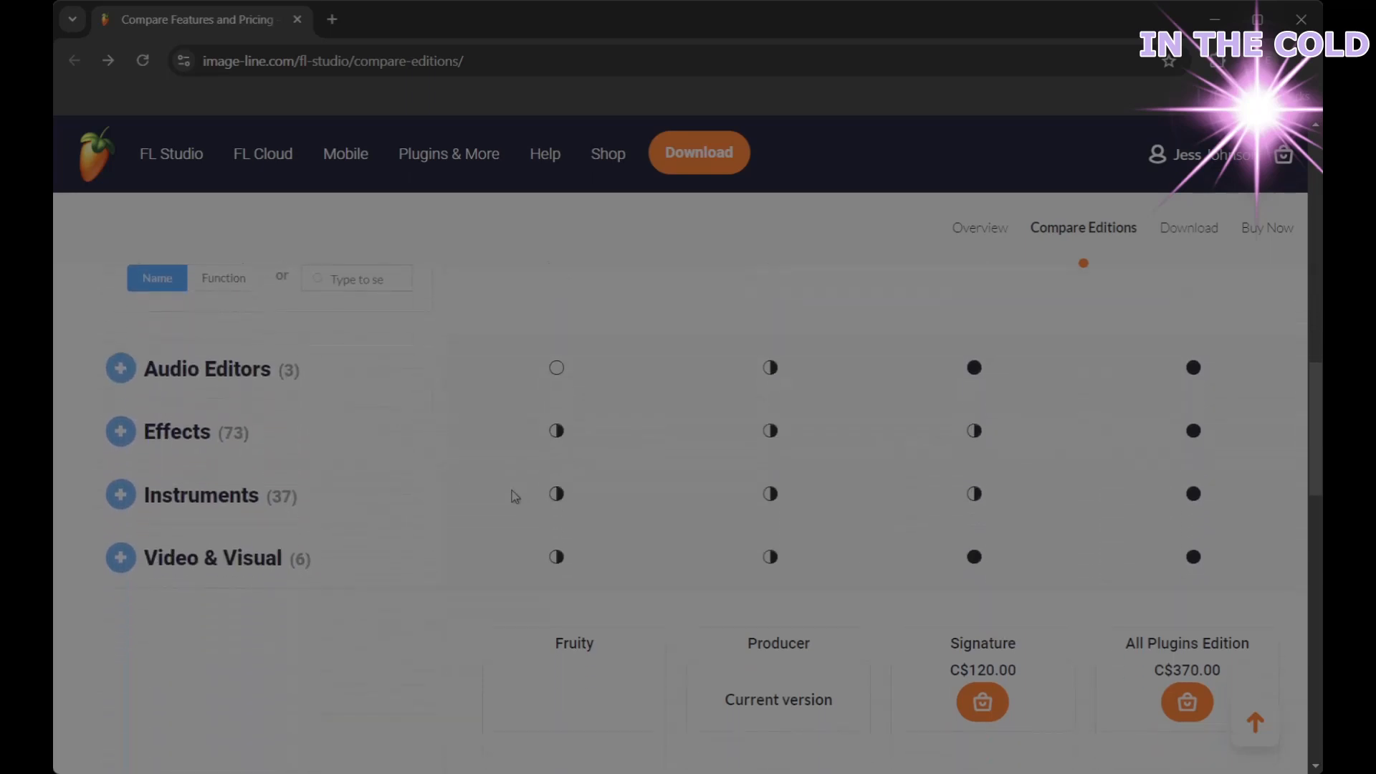
scroll(449, 477, down, 1)
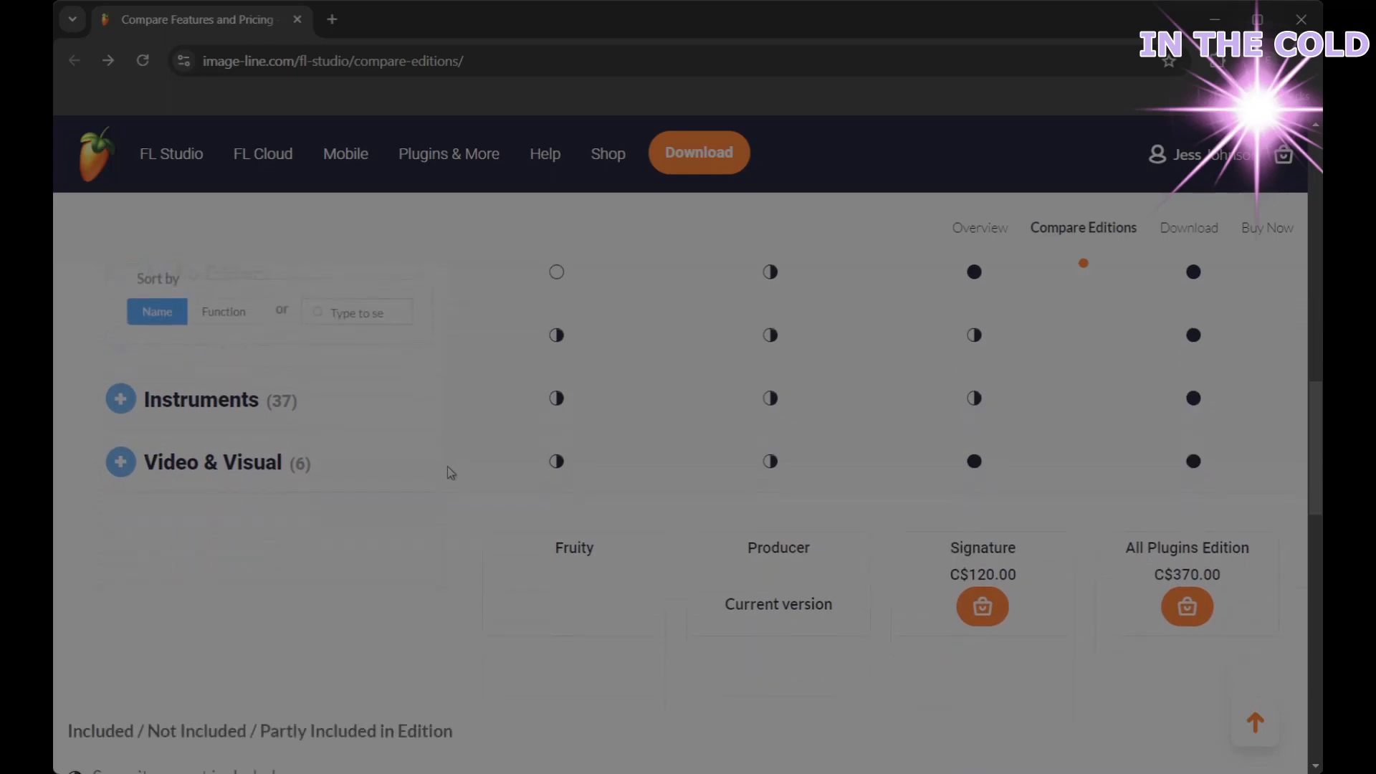
click(179, 419)
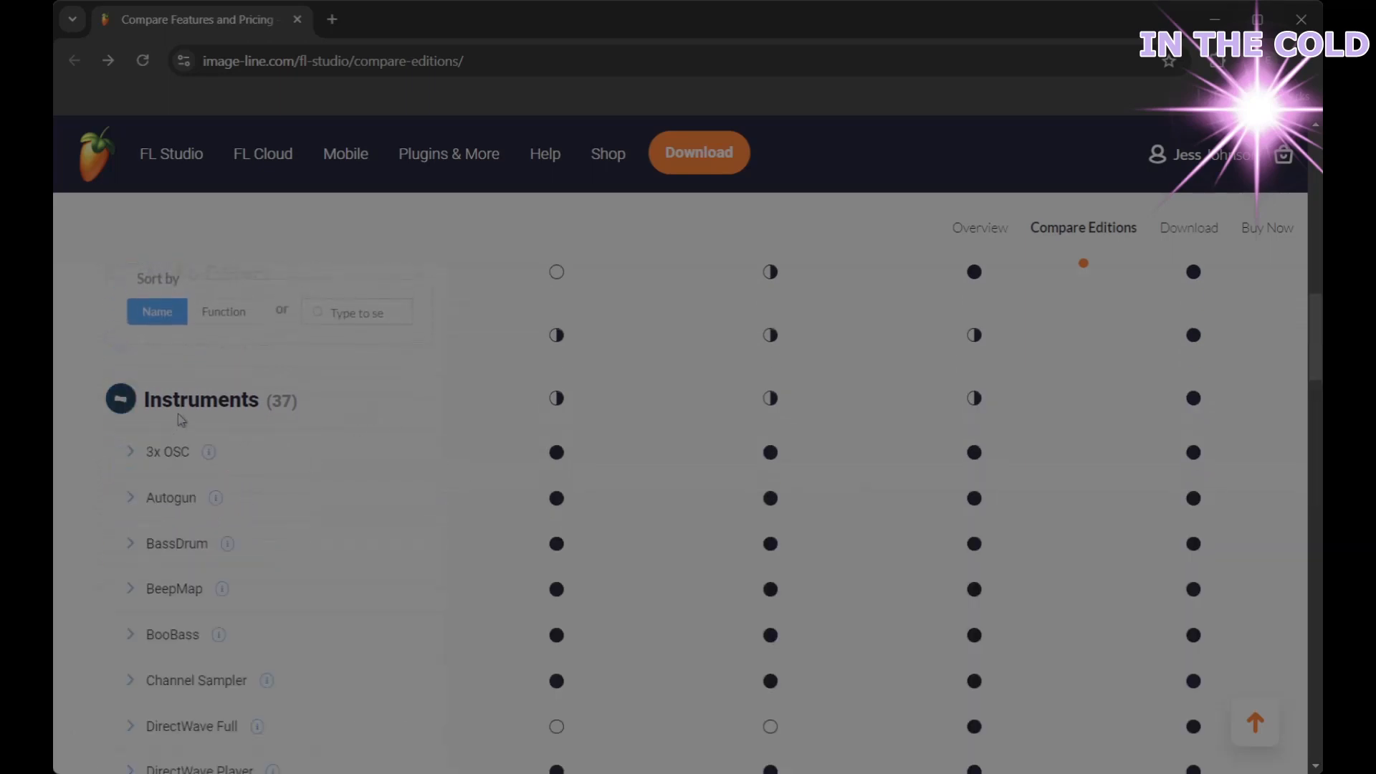
scroll(520, 490, down, 2)
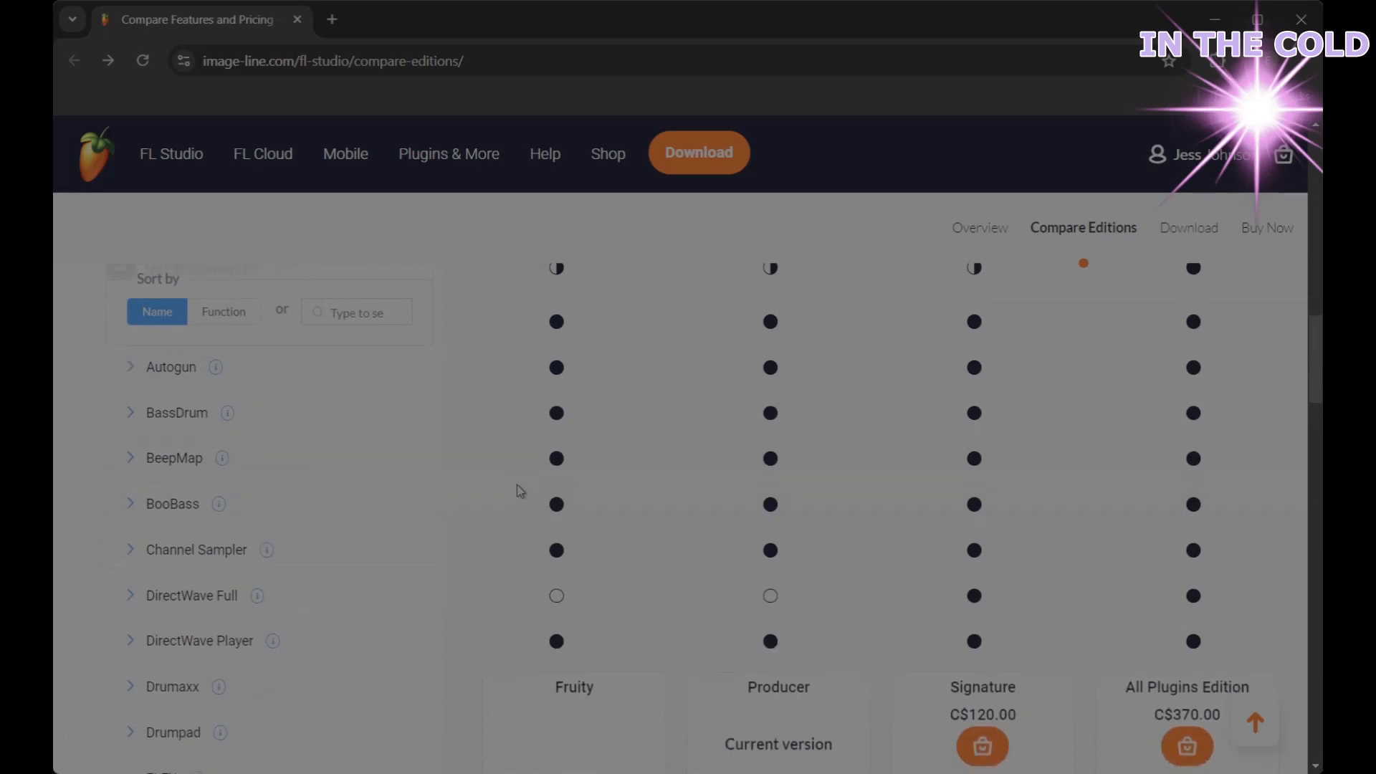
scroll(521, 490, down, 2)
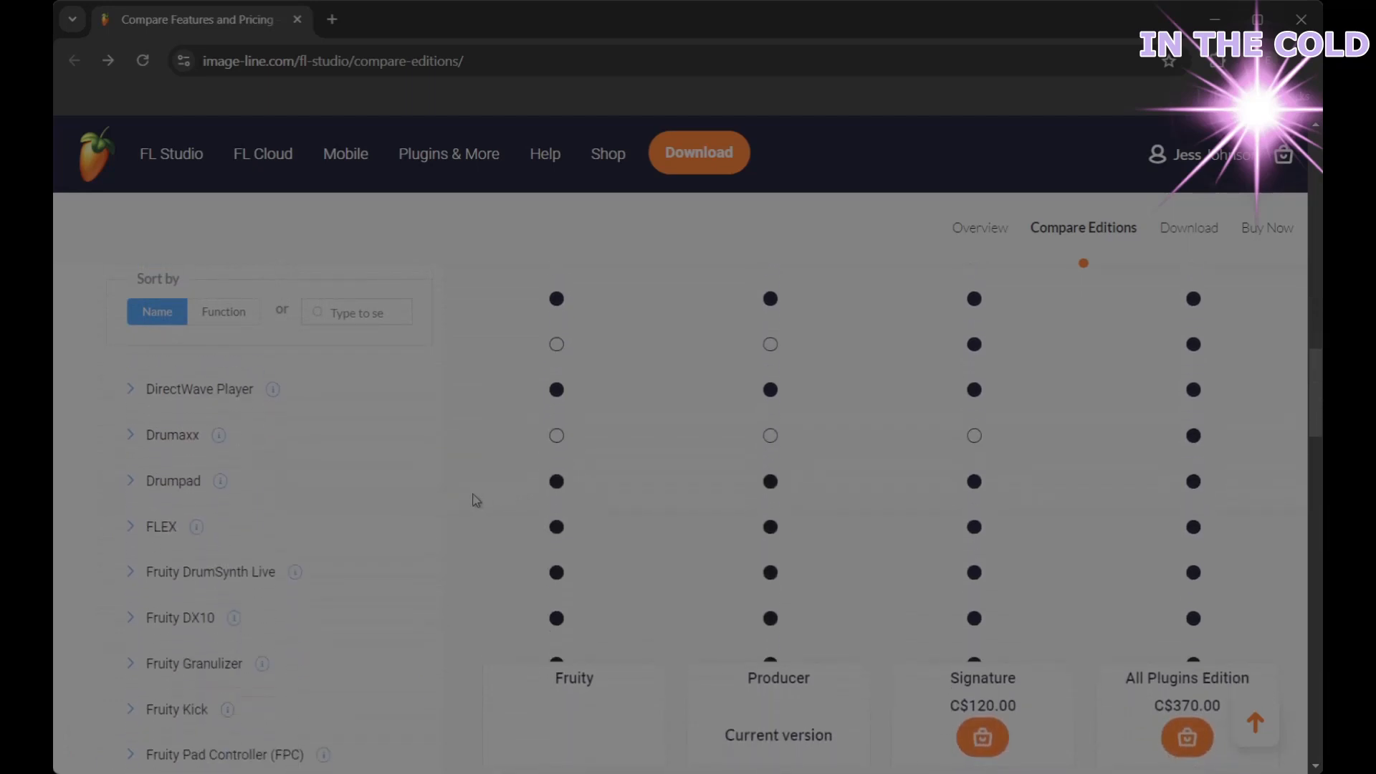
scroll(476, 499, down, 1)
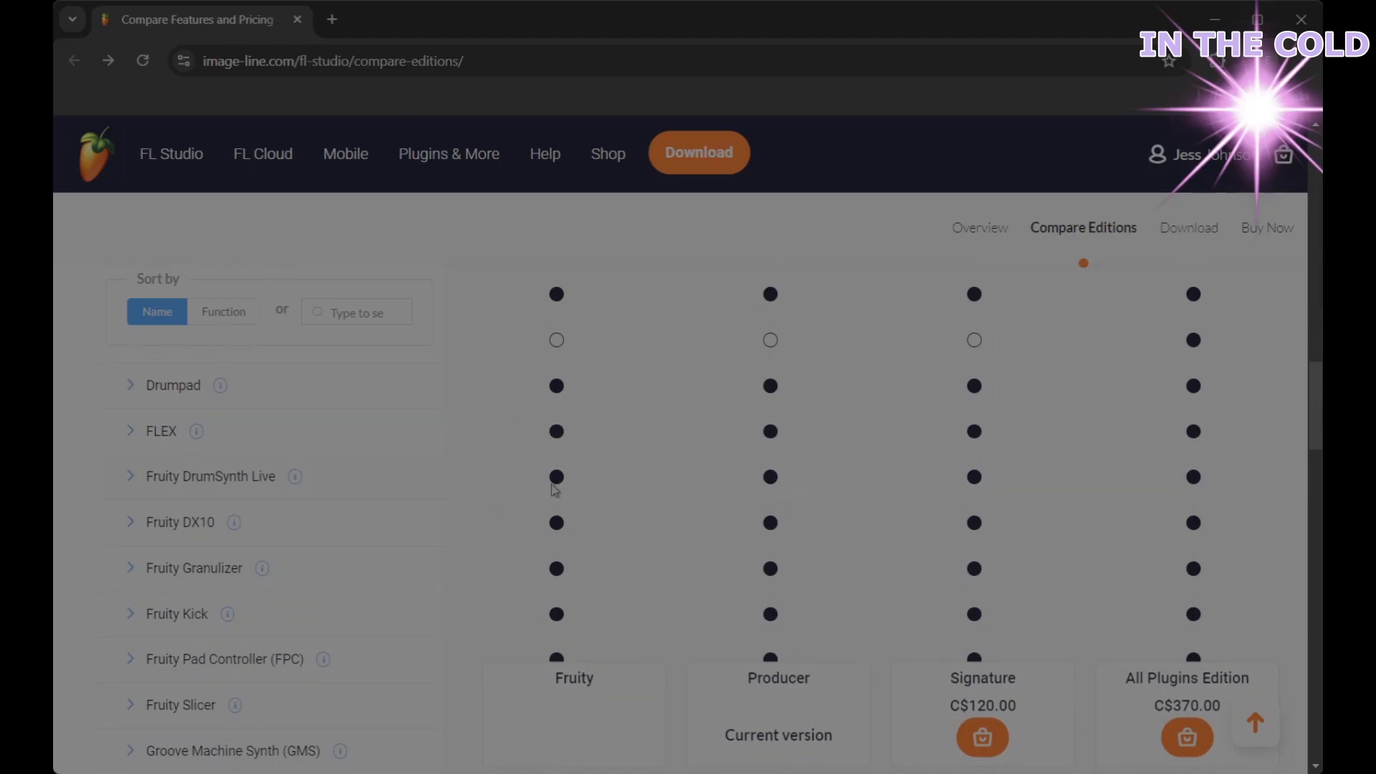
scroll(556, 489, down, 1)
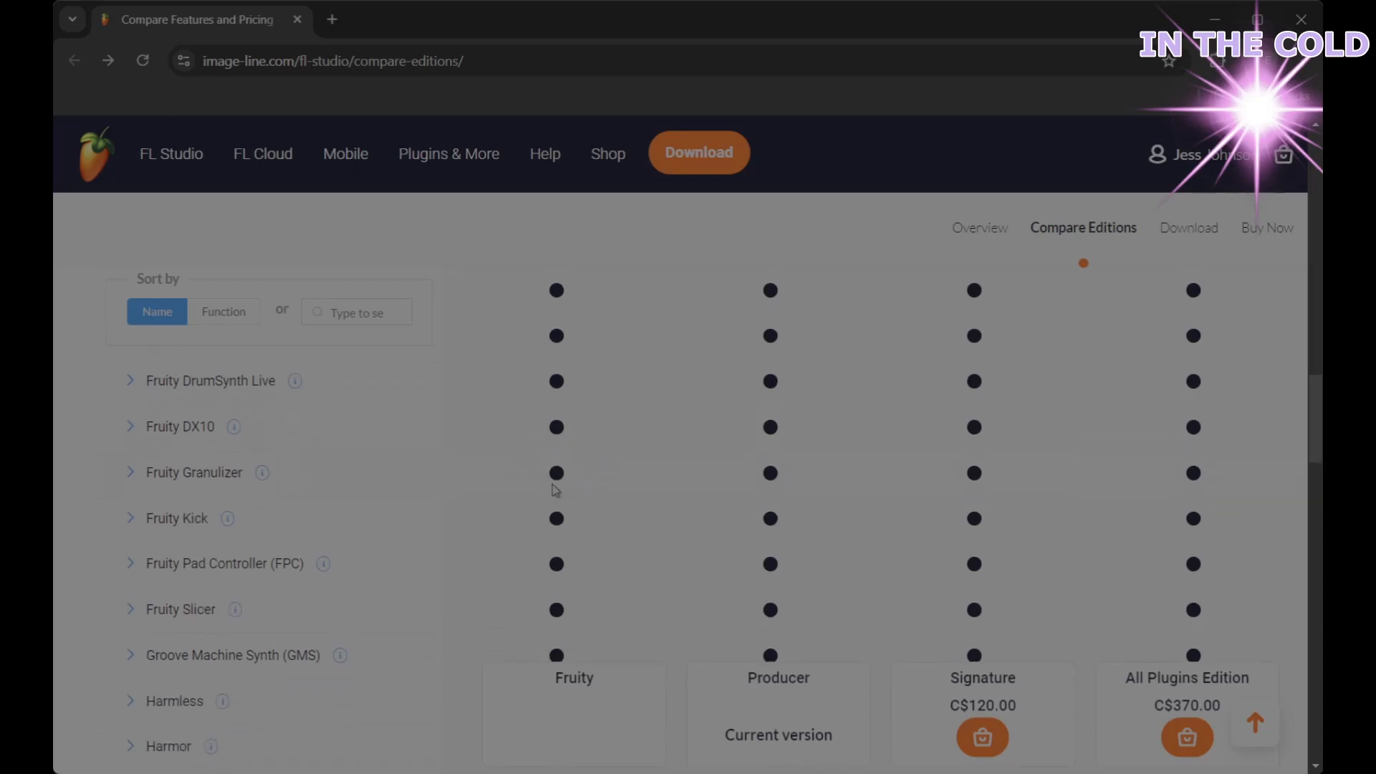
scroll(556, 489, down, 1)
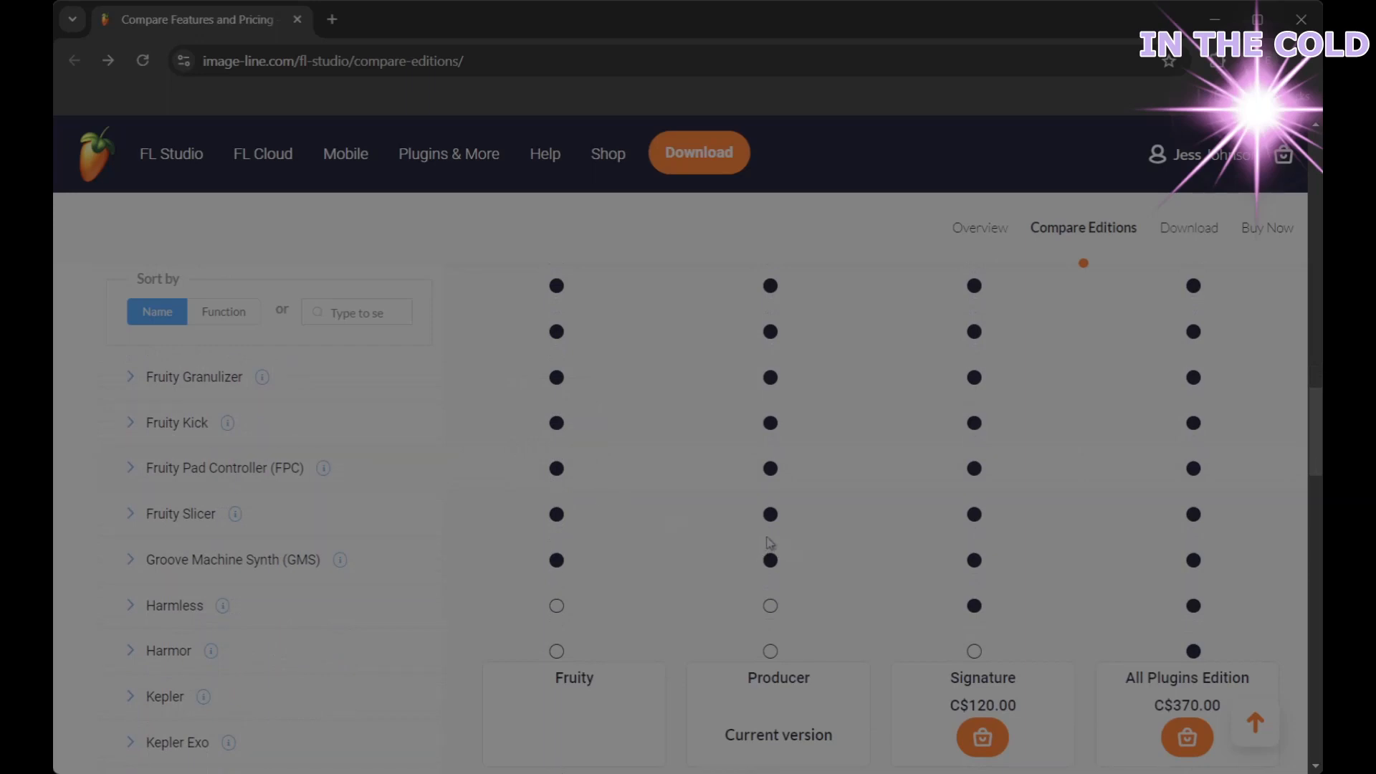
scroll(734, 539, down, 1)
scroll(735, 536, down, 1)
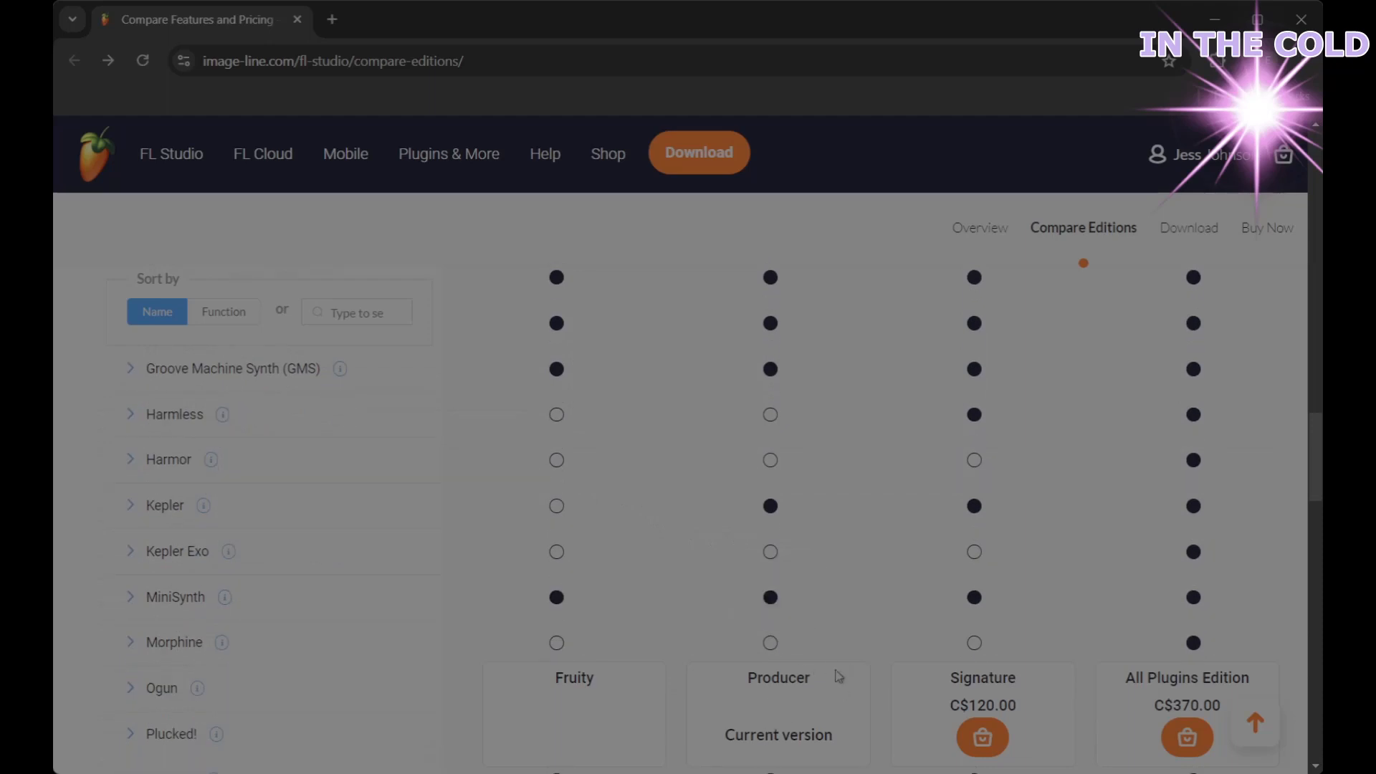
scroll(739, 604, down, 2)
scroll(739, 603, down, 7)
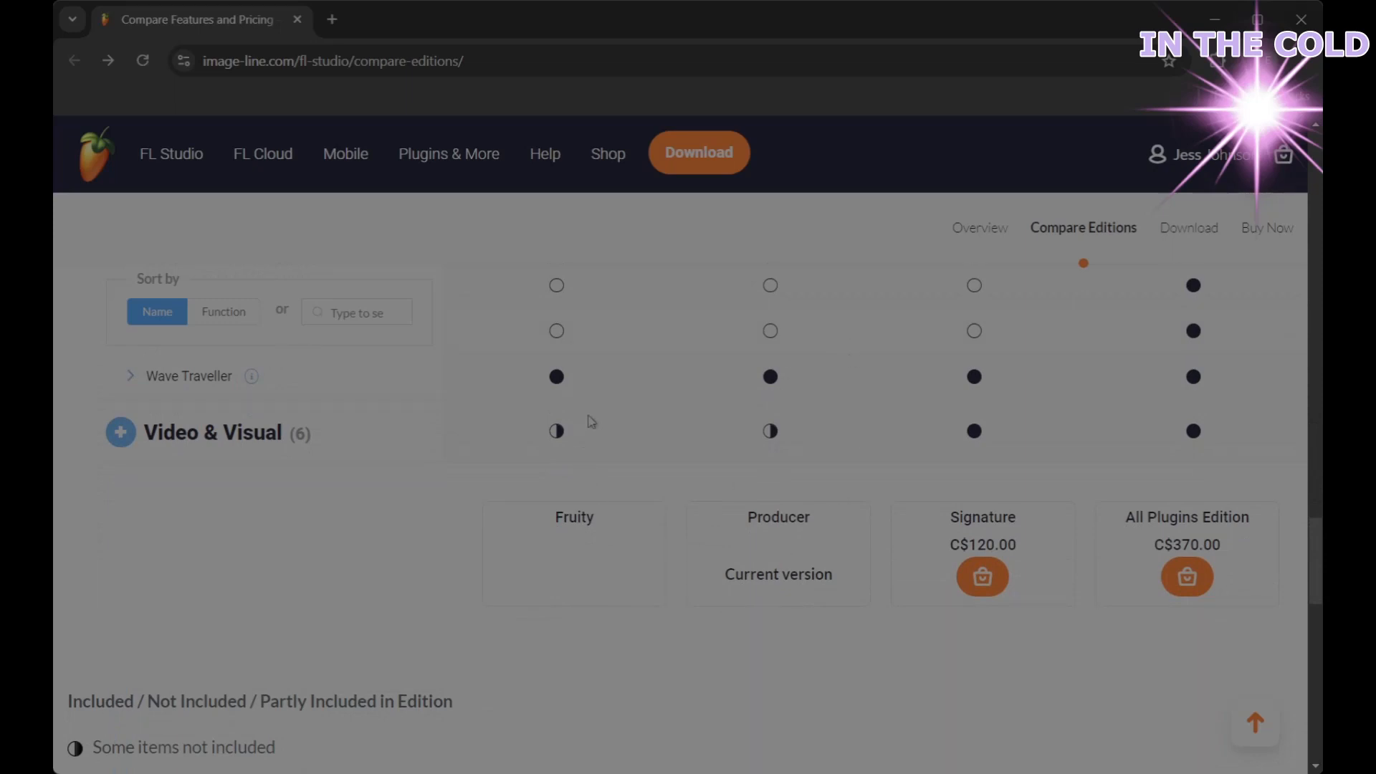
scroll(788, 512, up, 4)
scroll(733, 505, up, 15)
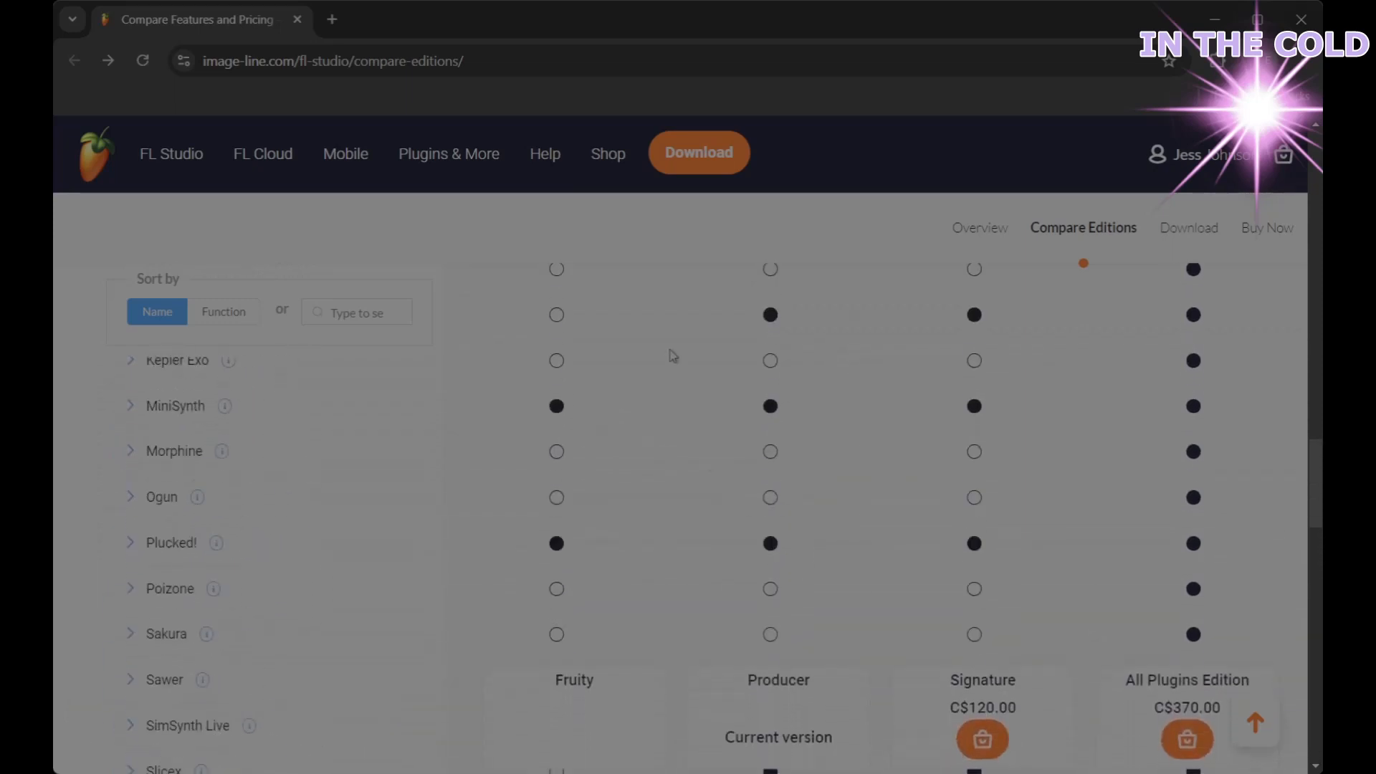
scroll(716, 380, up, 15)
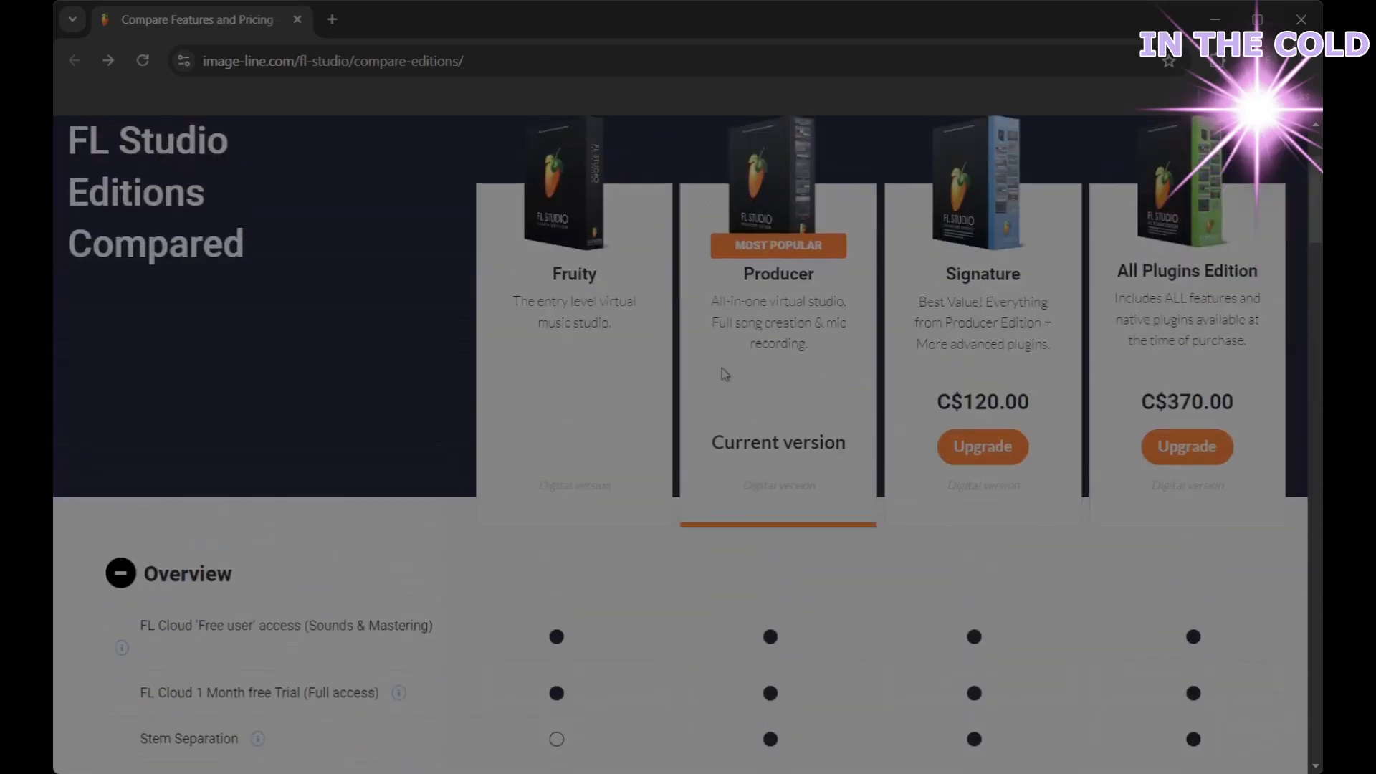
scroll(681, 365, up, 2)
scroll(539, 248, down, 6)
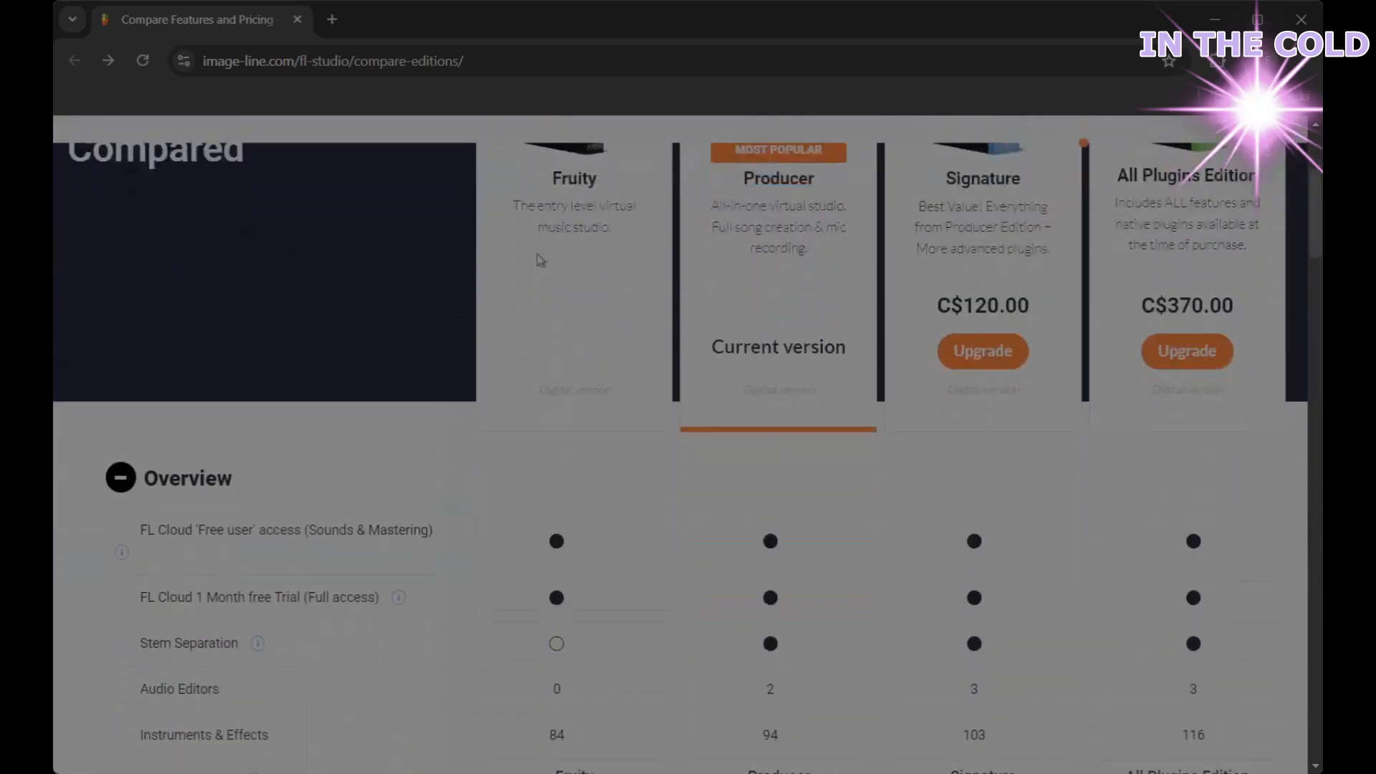
mouse_move(546, 159)
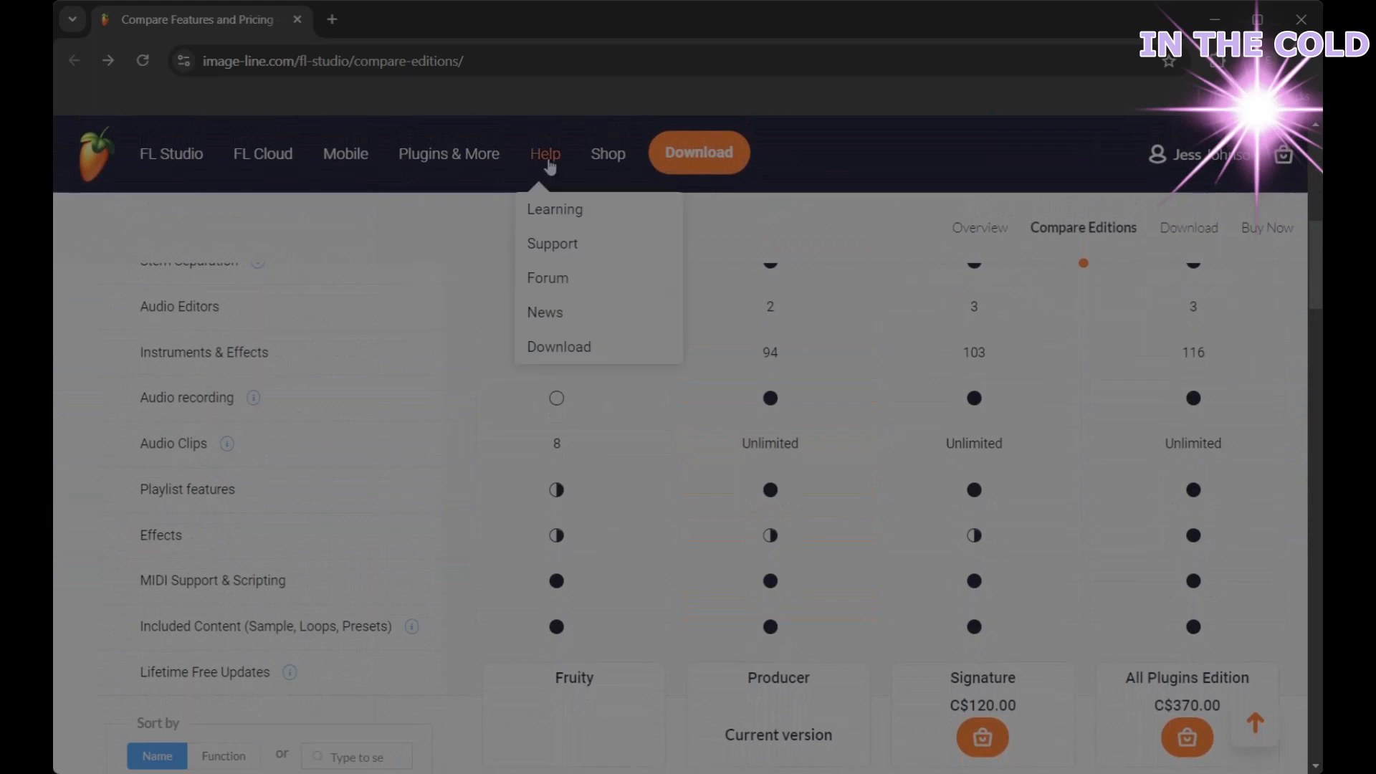
Browse the Image-Line shop's FL Studio edition and upgrade offers
click(605, 159)
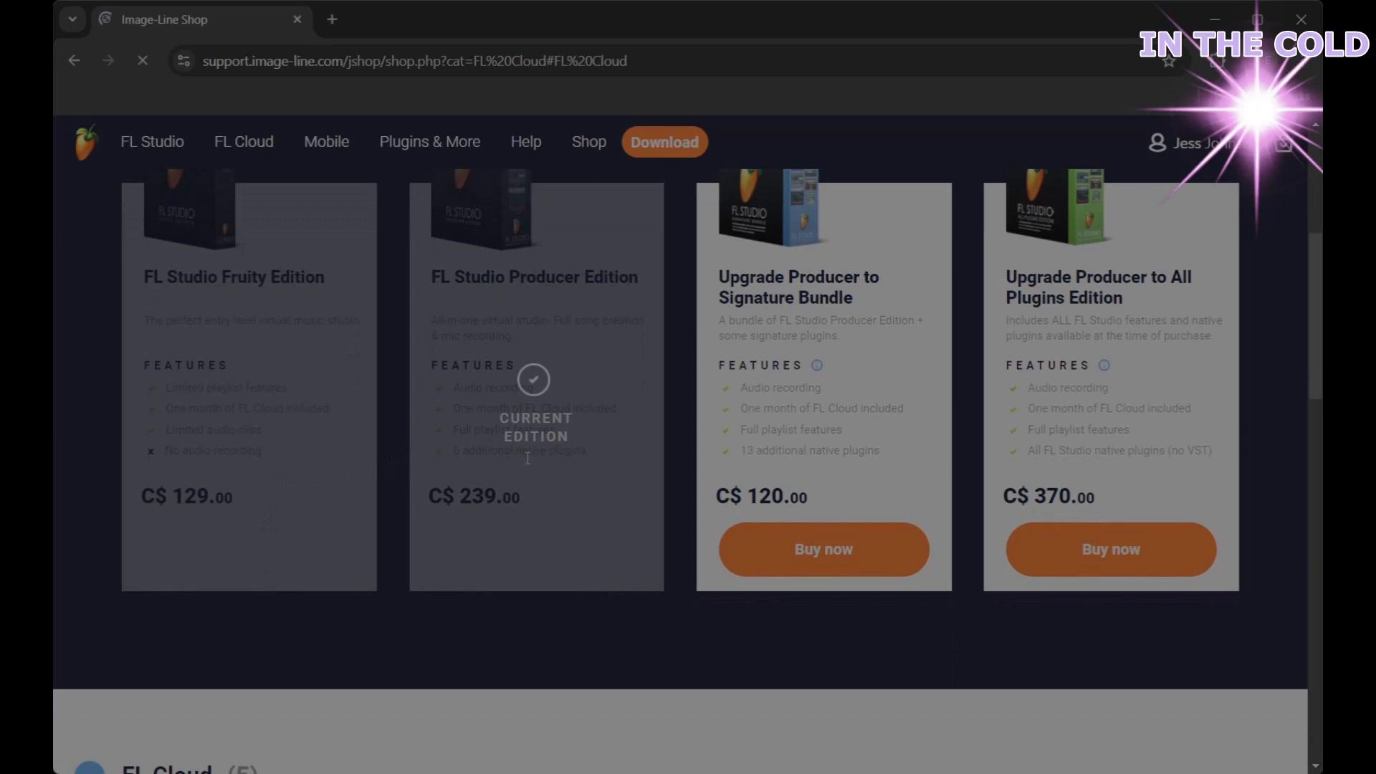
scroll(539, 524, up, 1)
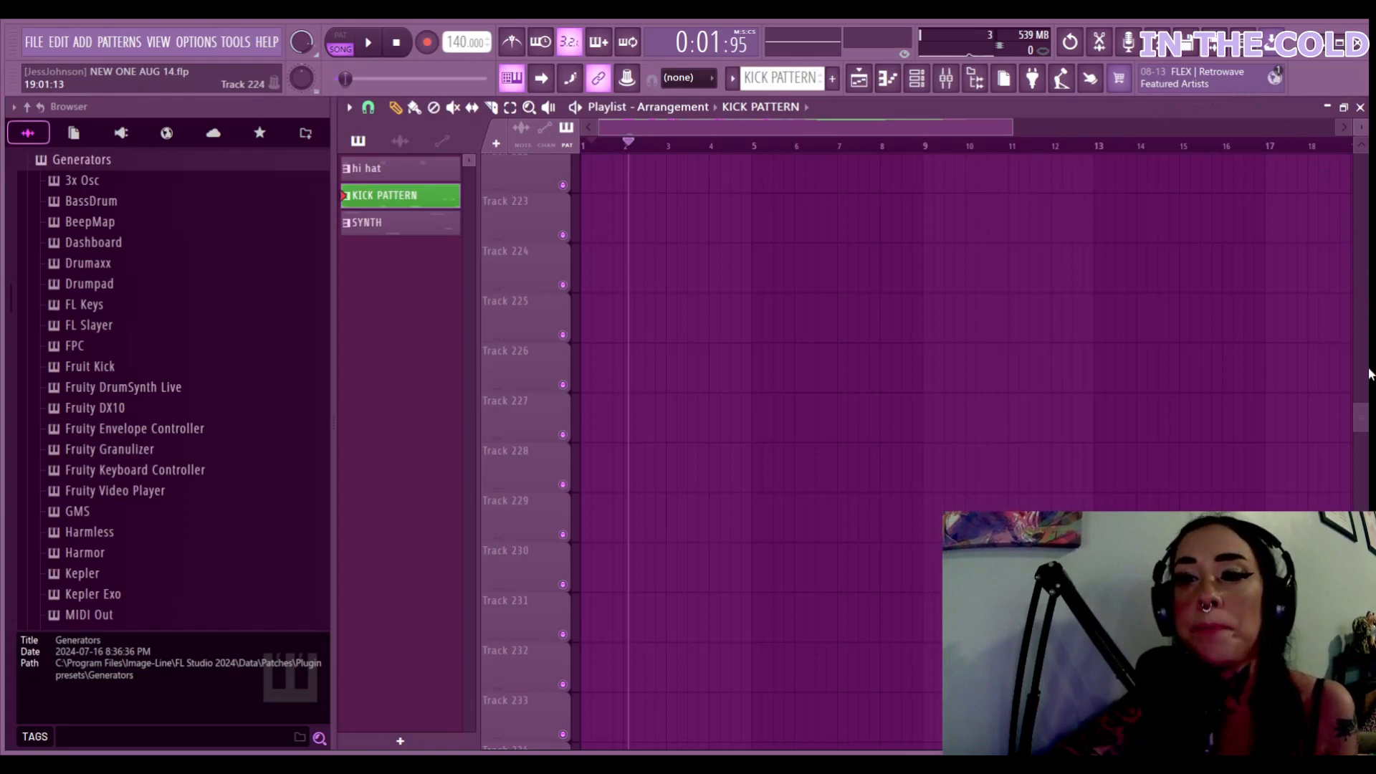
Scroll the playlist up to Track 1 to show the HI HAT, KICK and SERUM SYNTH clips
drag(1362, 415, 1365, 402)
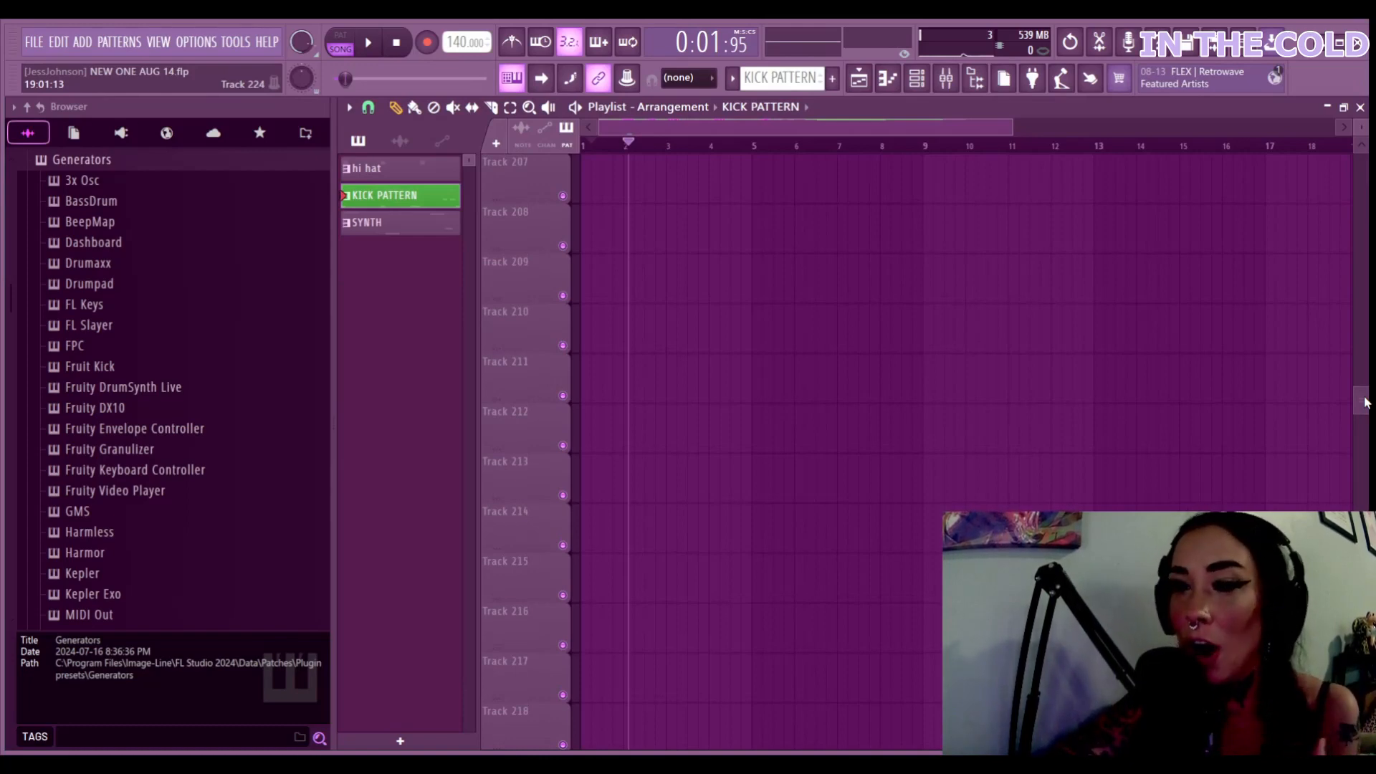
drag(1364, 402, 1362, 351)
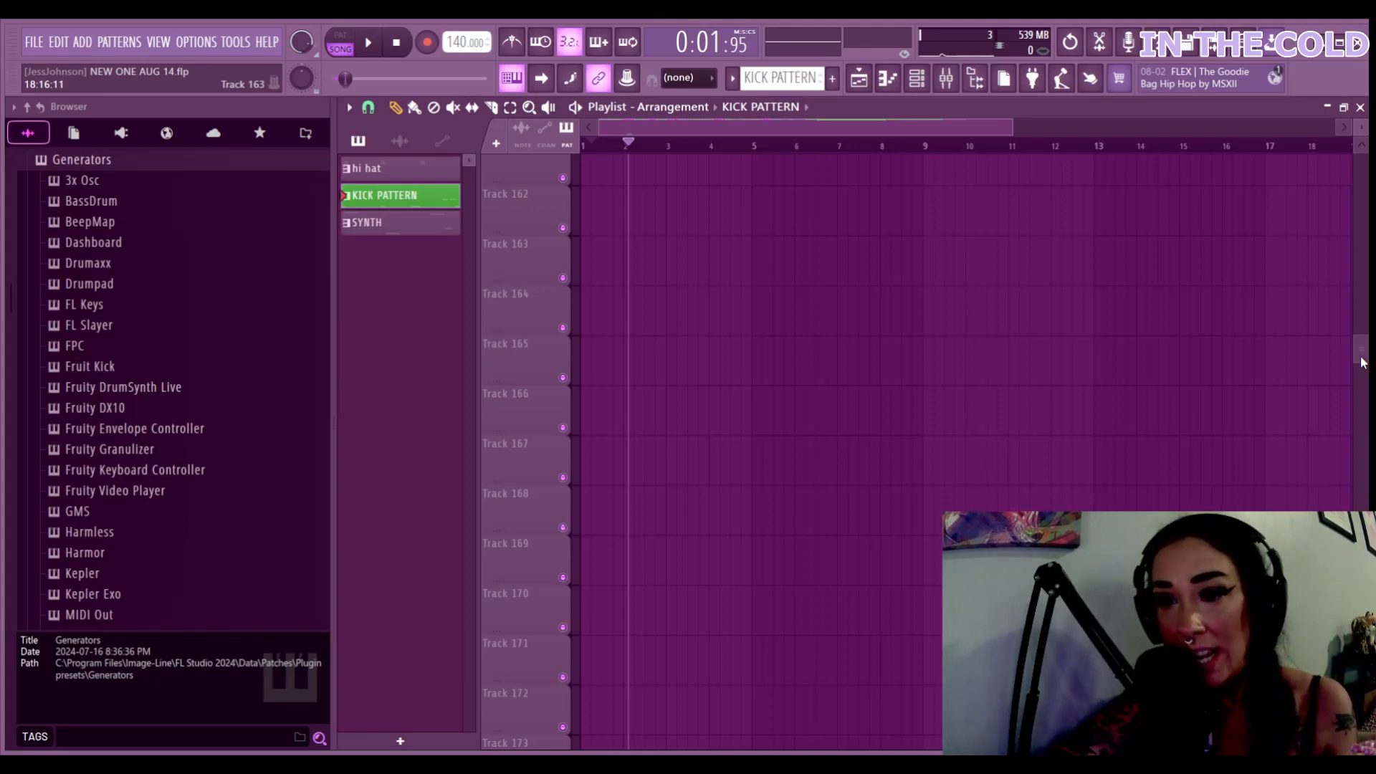
scroll(1363, 363, up, 2)
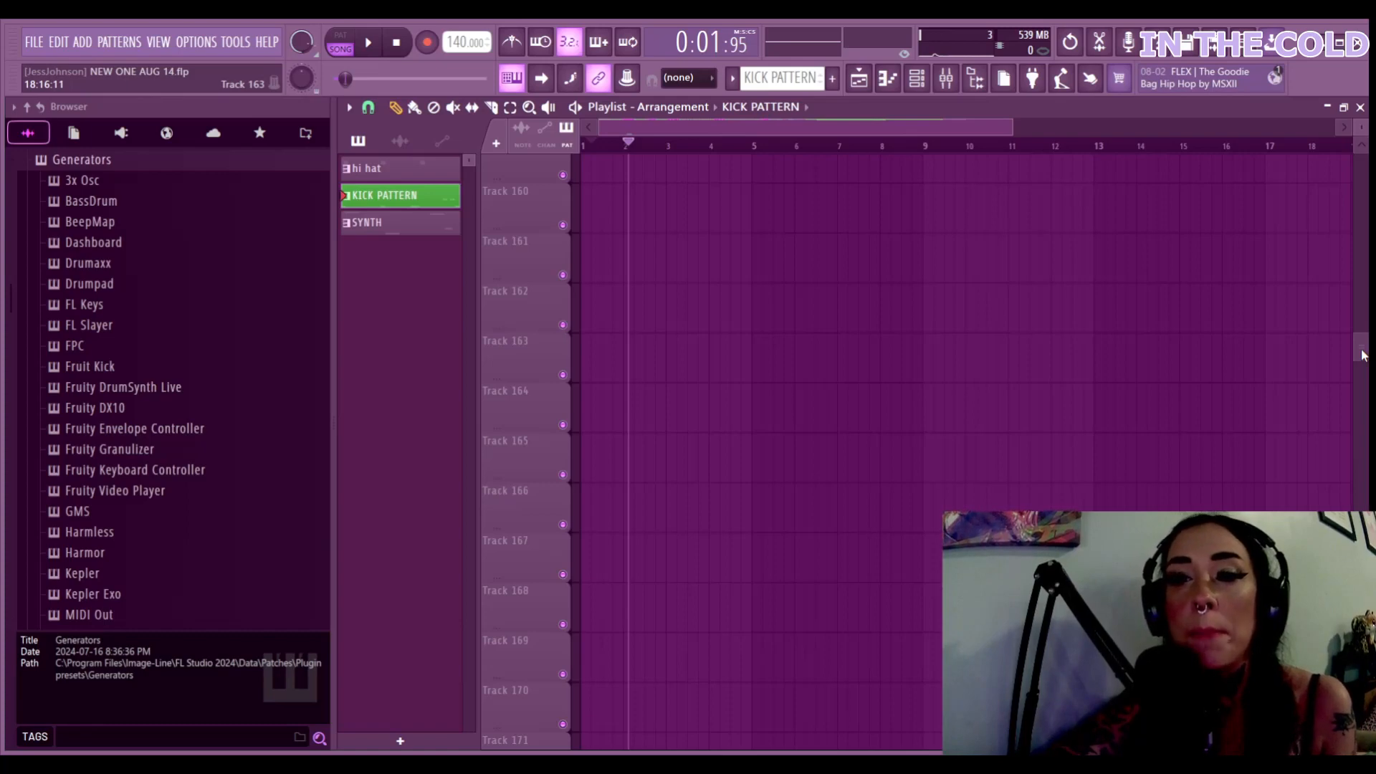
drag(1361, 346, 1369, 121)
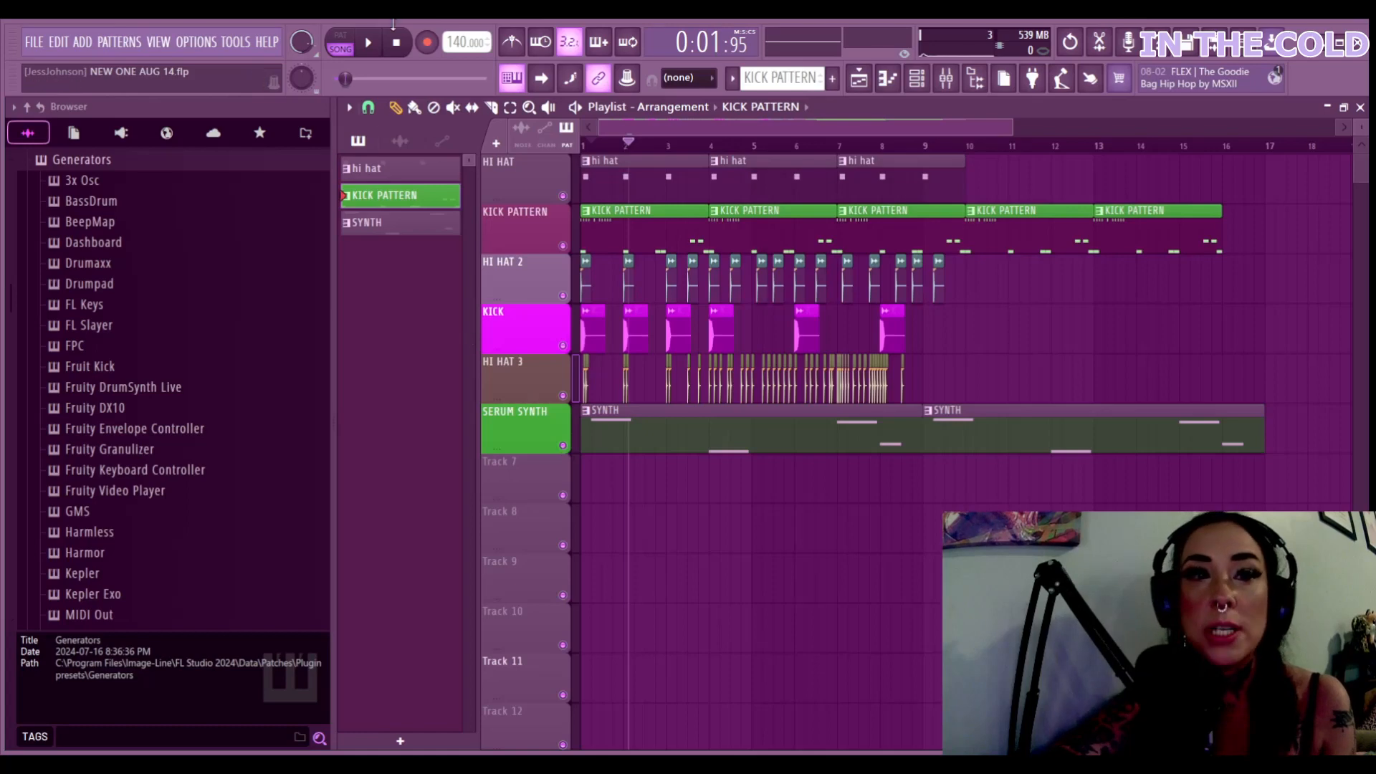
Play the song from the start with the KICK track muted
click(396, 42)
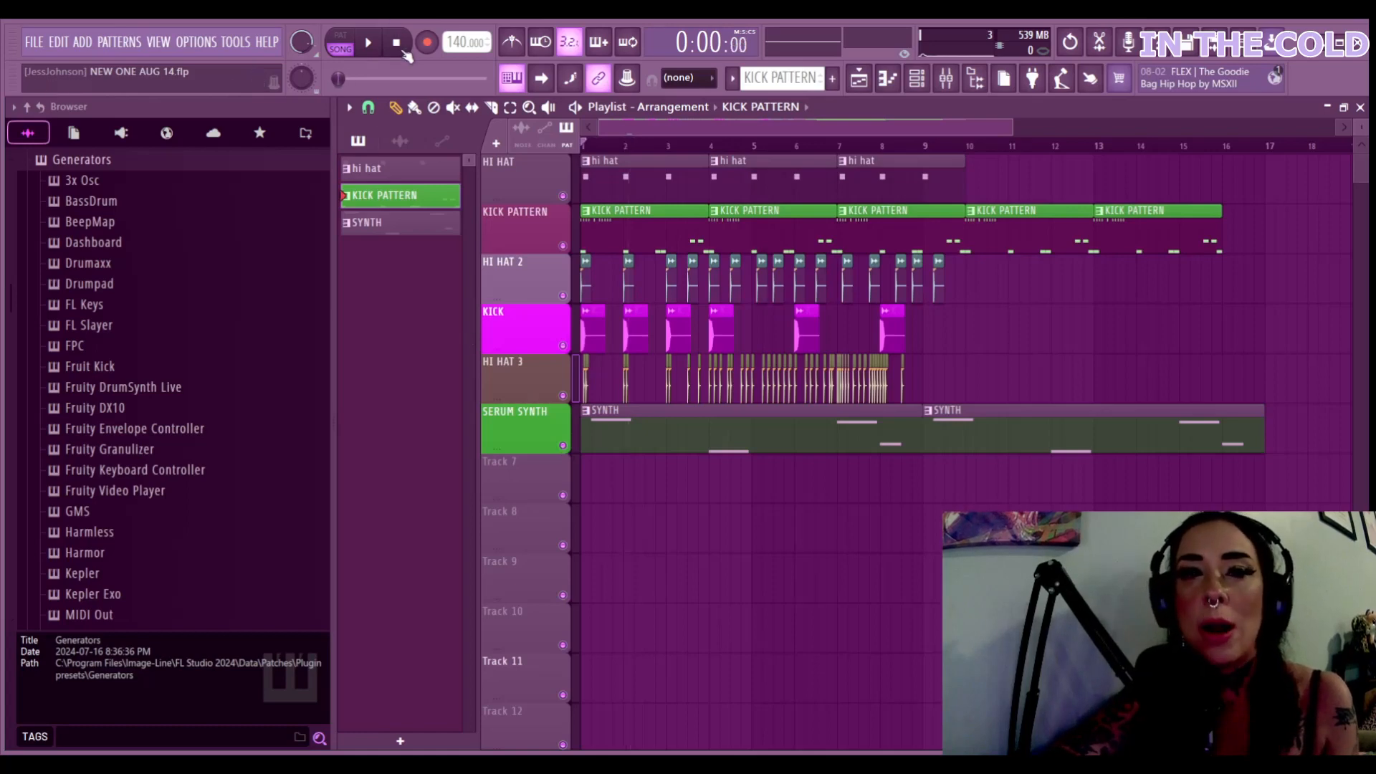
click(369, 44)
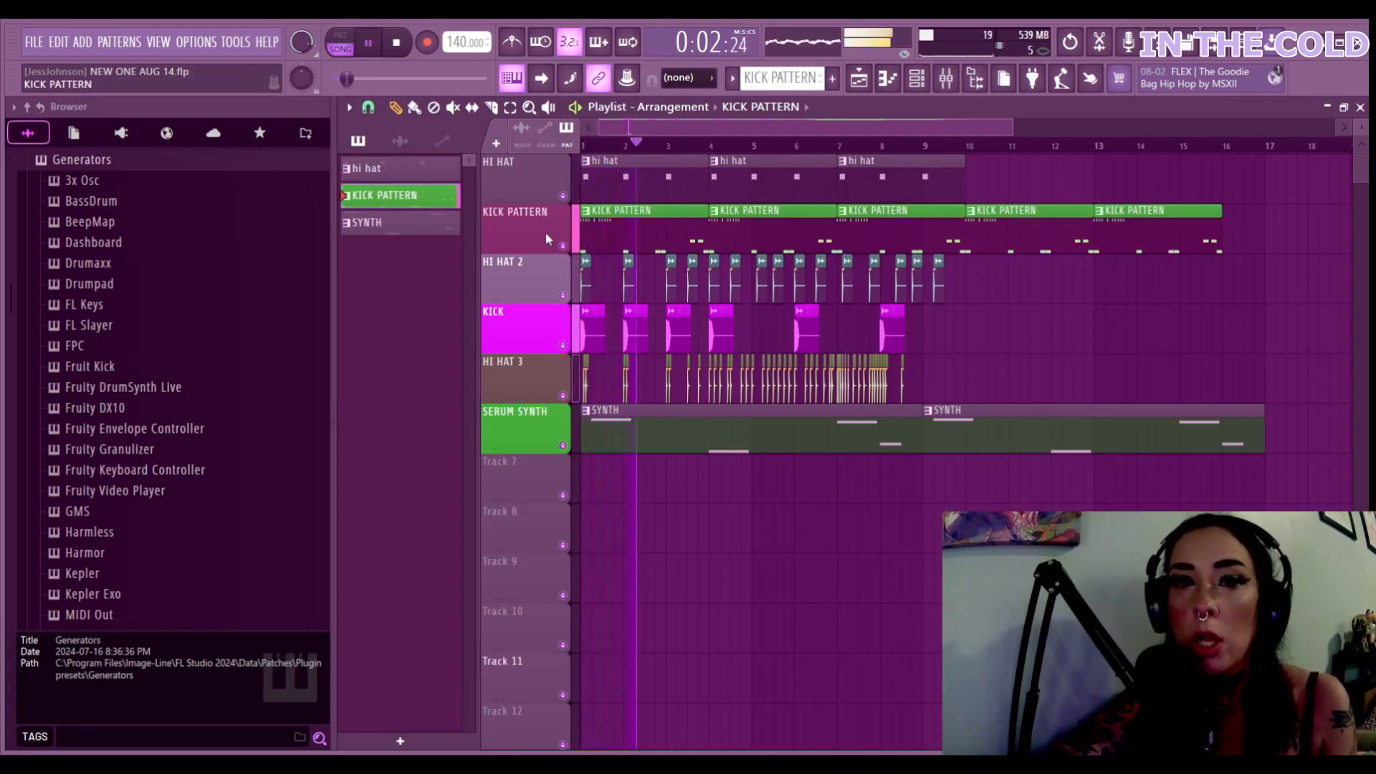
click(368, 44)
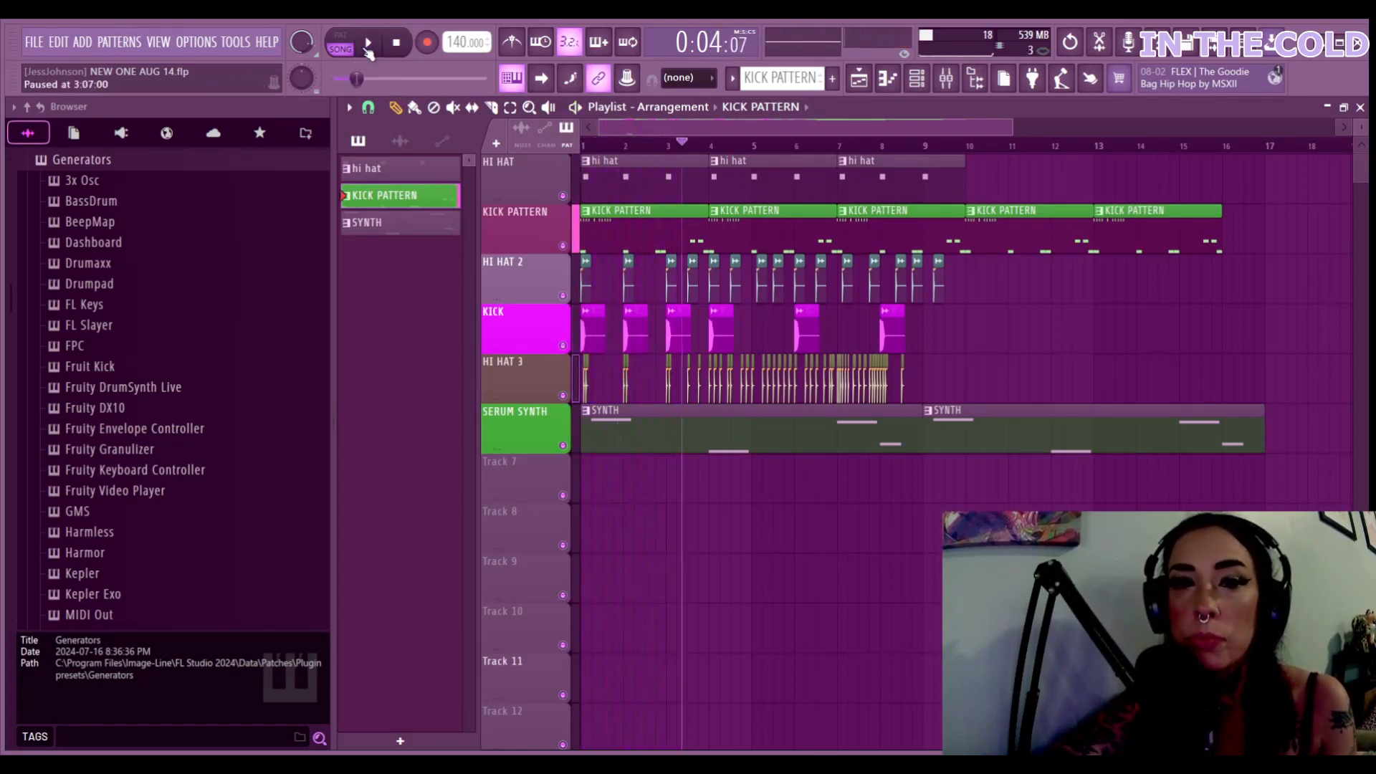
click(562, 345)
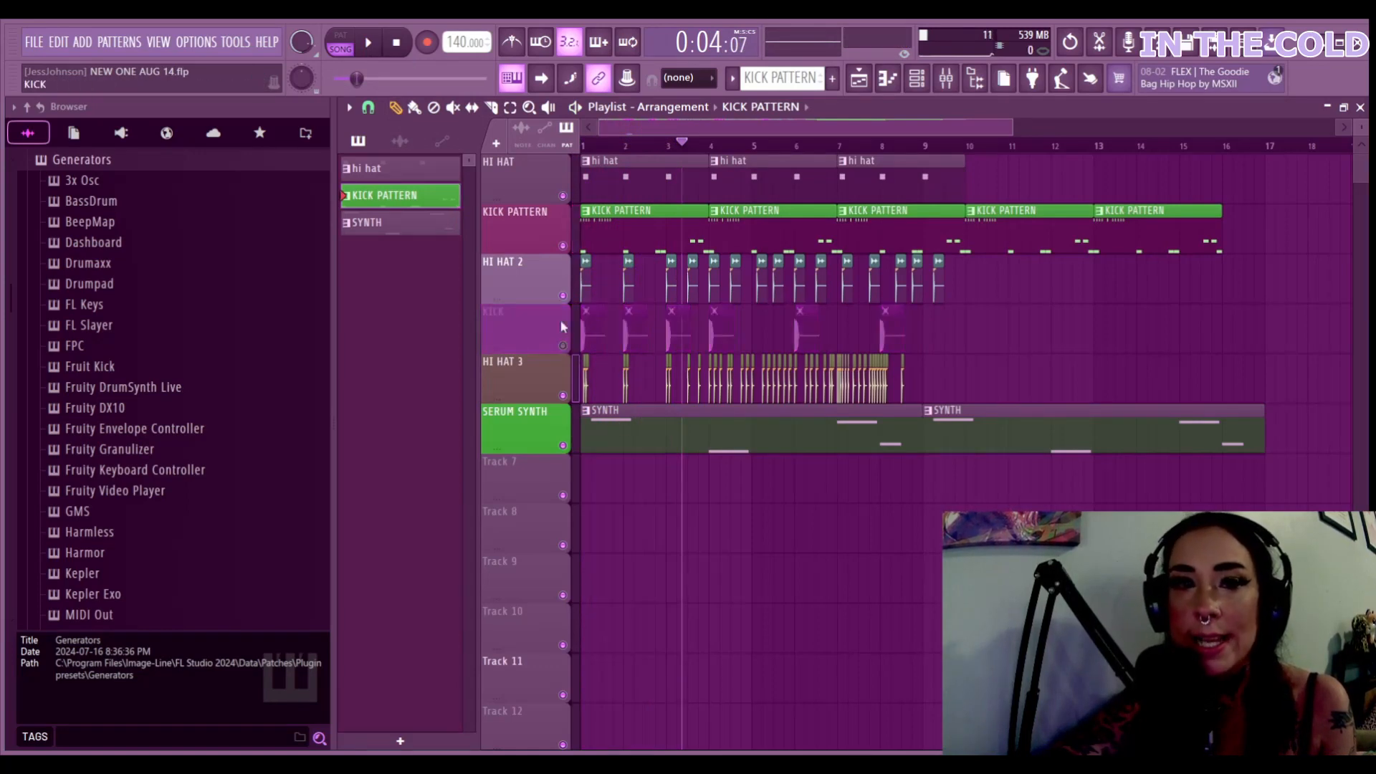
click(388, 50)
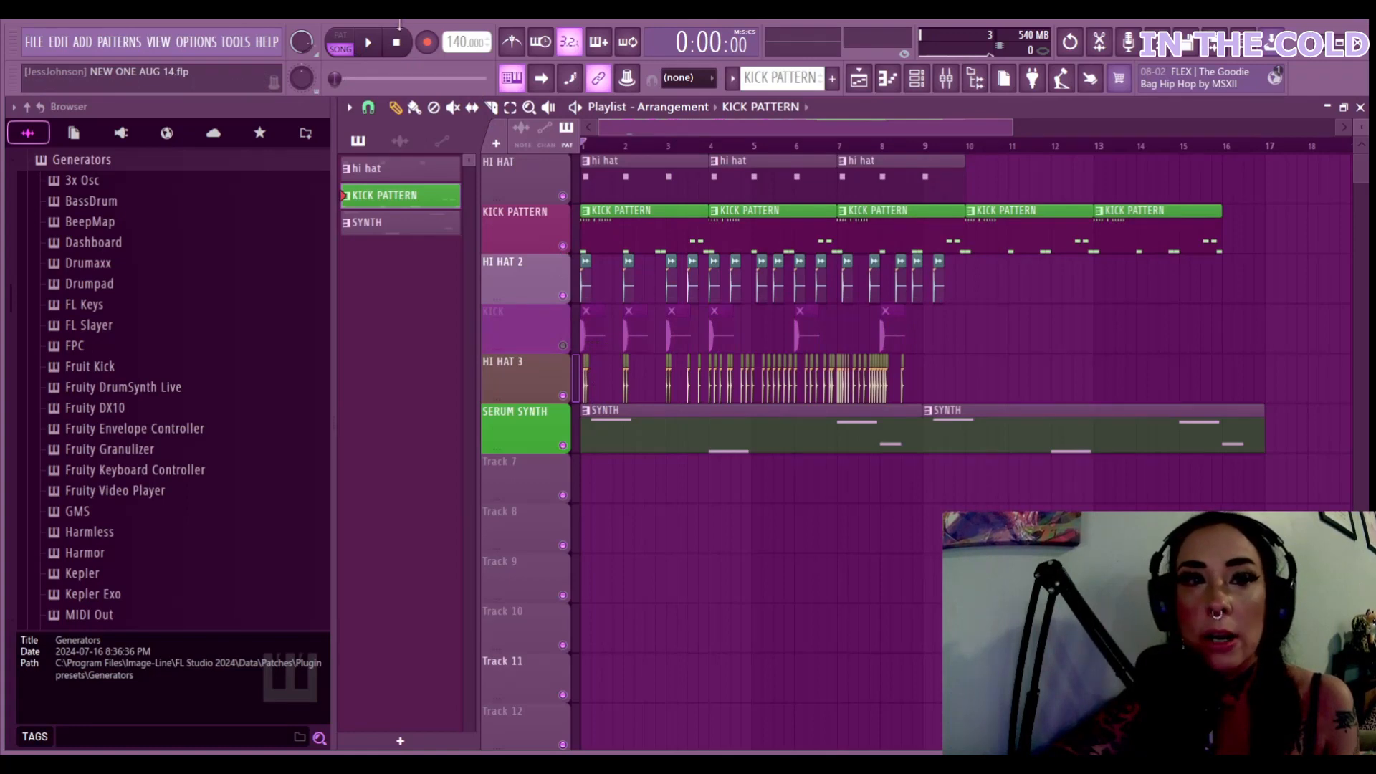
key(space)
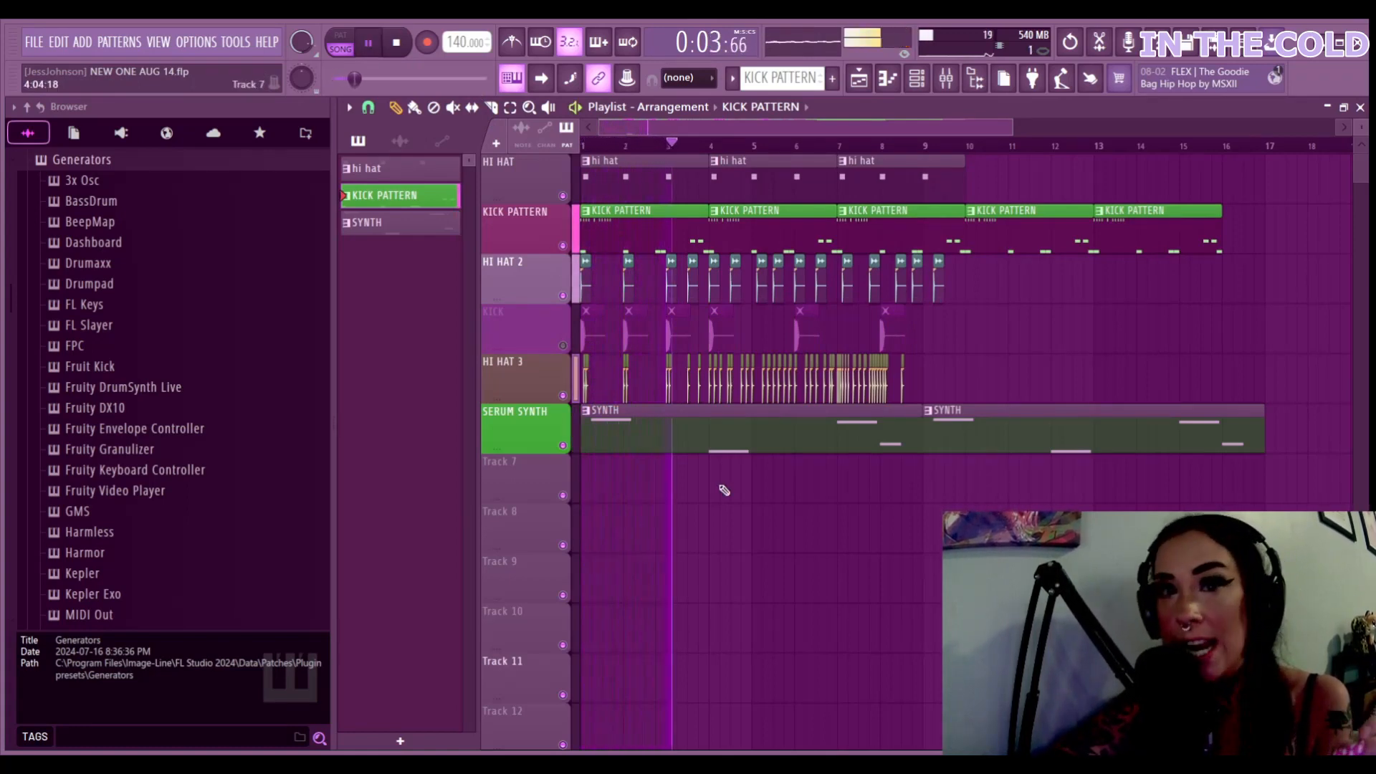
Mute HI HAT 3 and SERUM SYNTH, briefly toggling KICK PATTERN and HI HAT 2
click(563, 396)
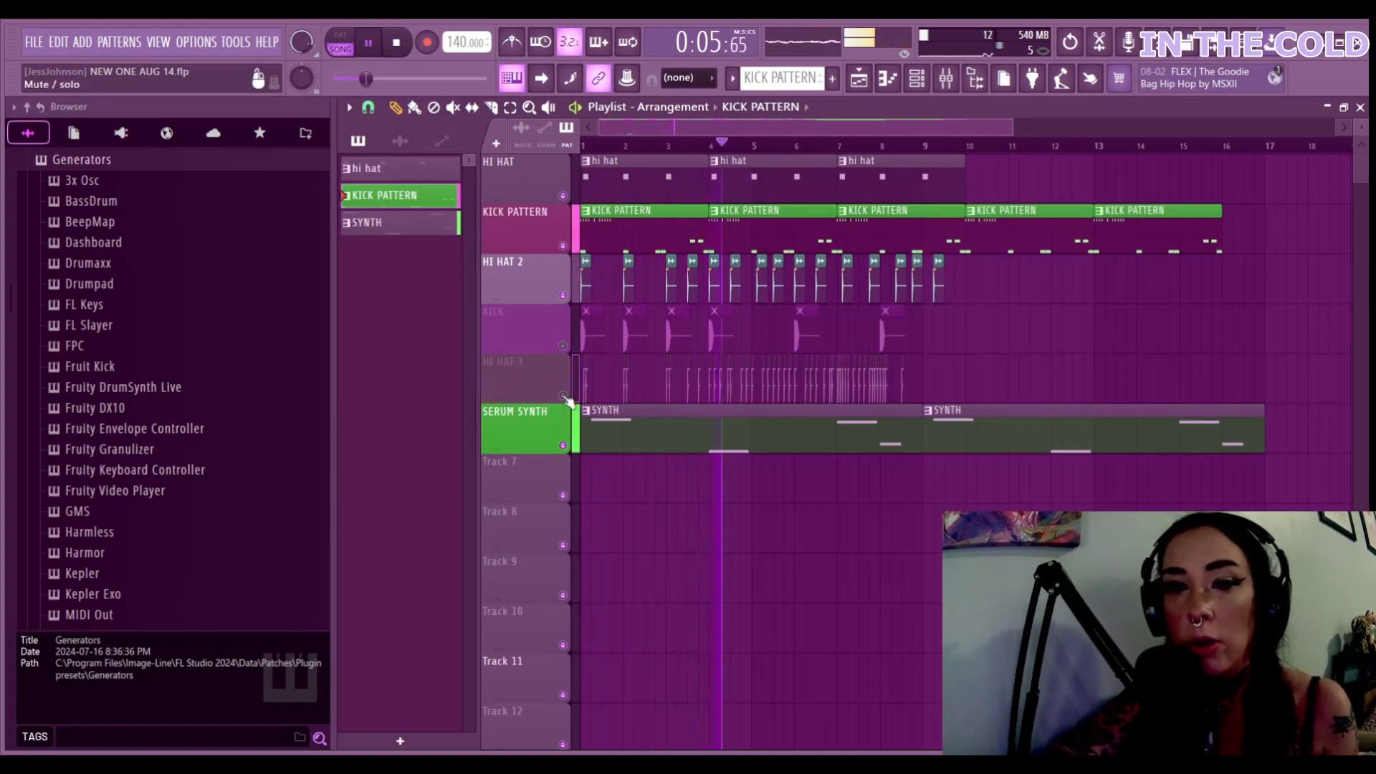
click(563, 445)
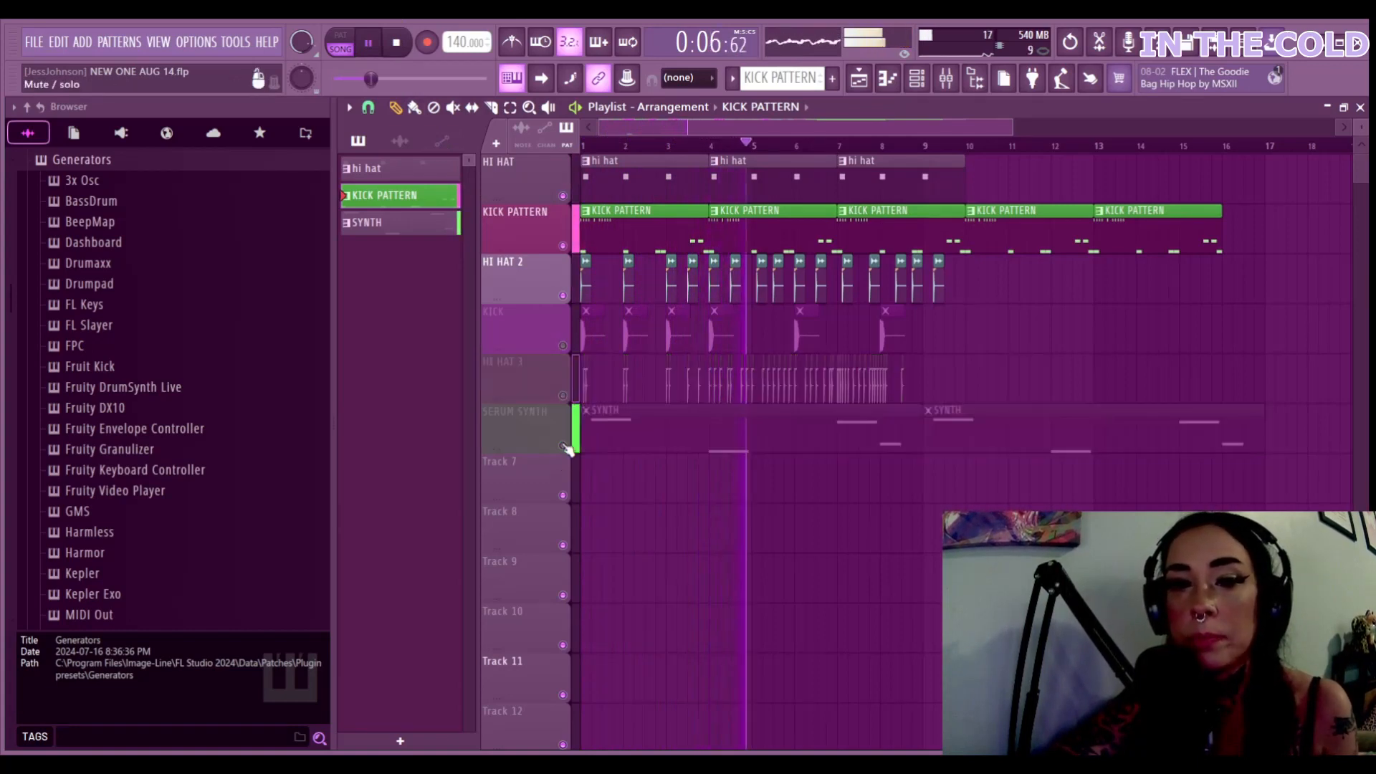
click(563, 247)
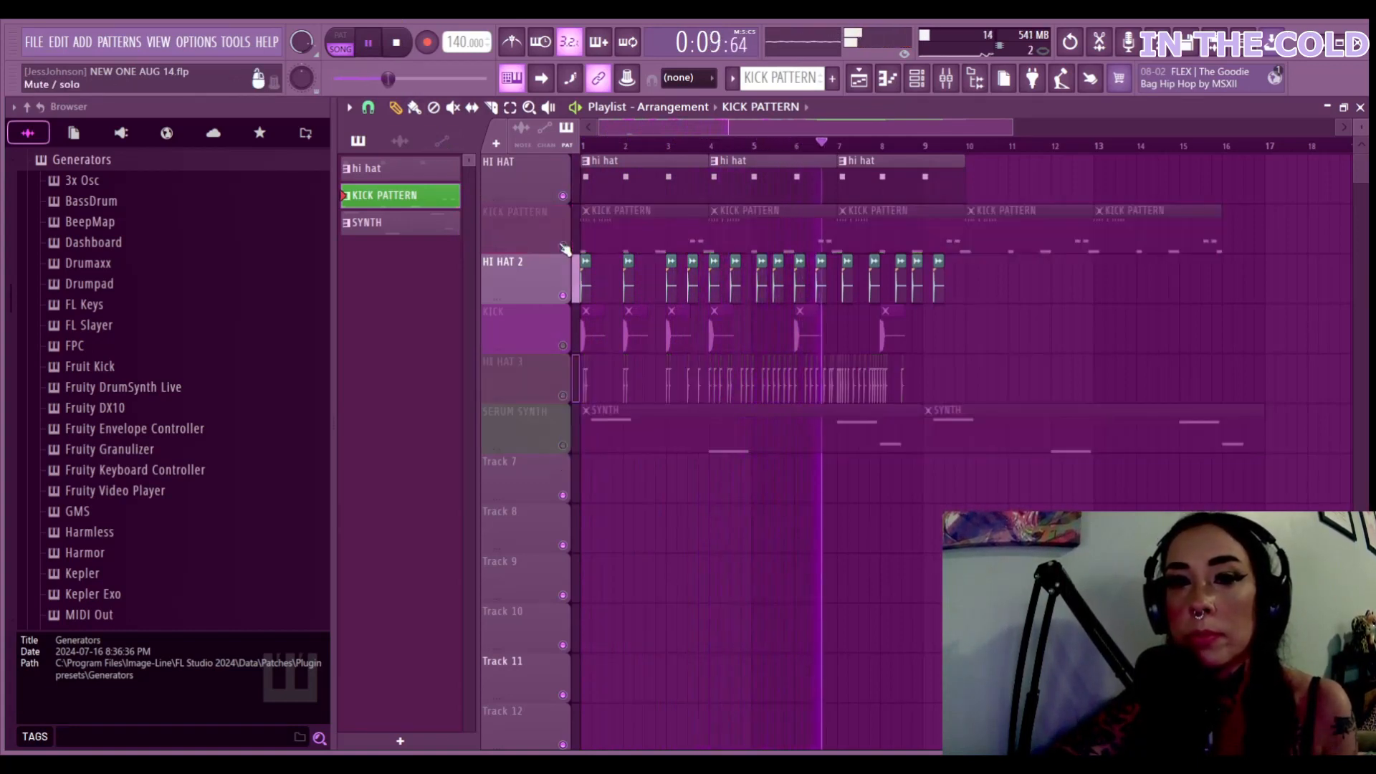
click(563, 246)
click(562, 296)
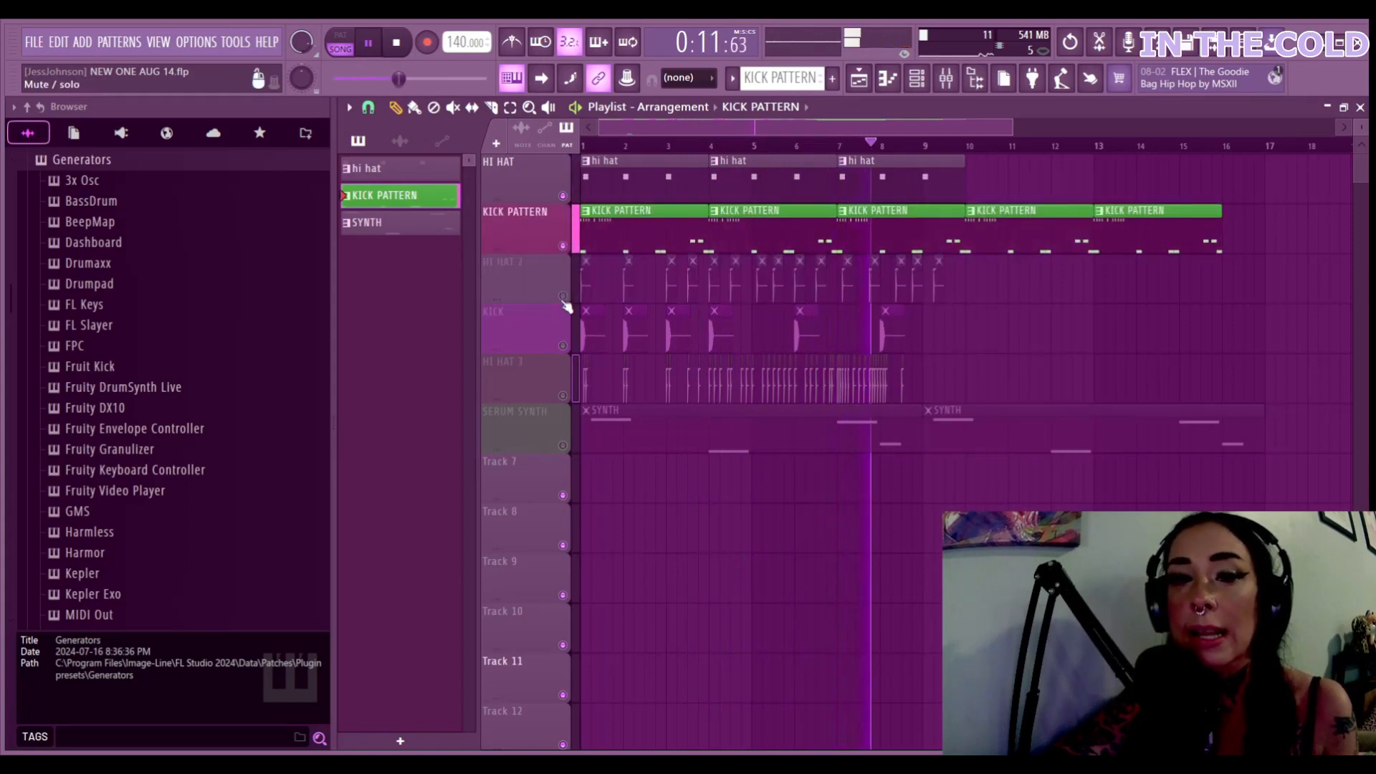
click(564, 297)
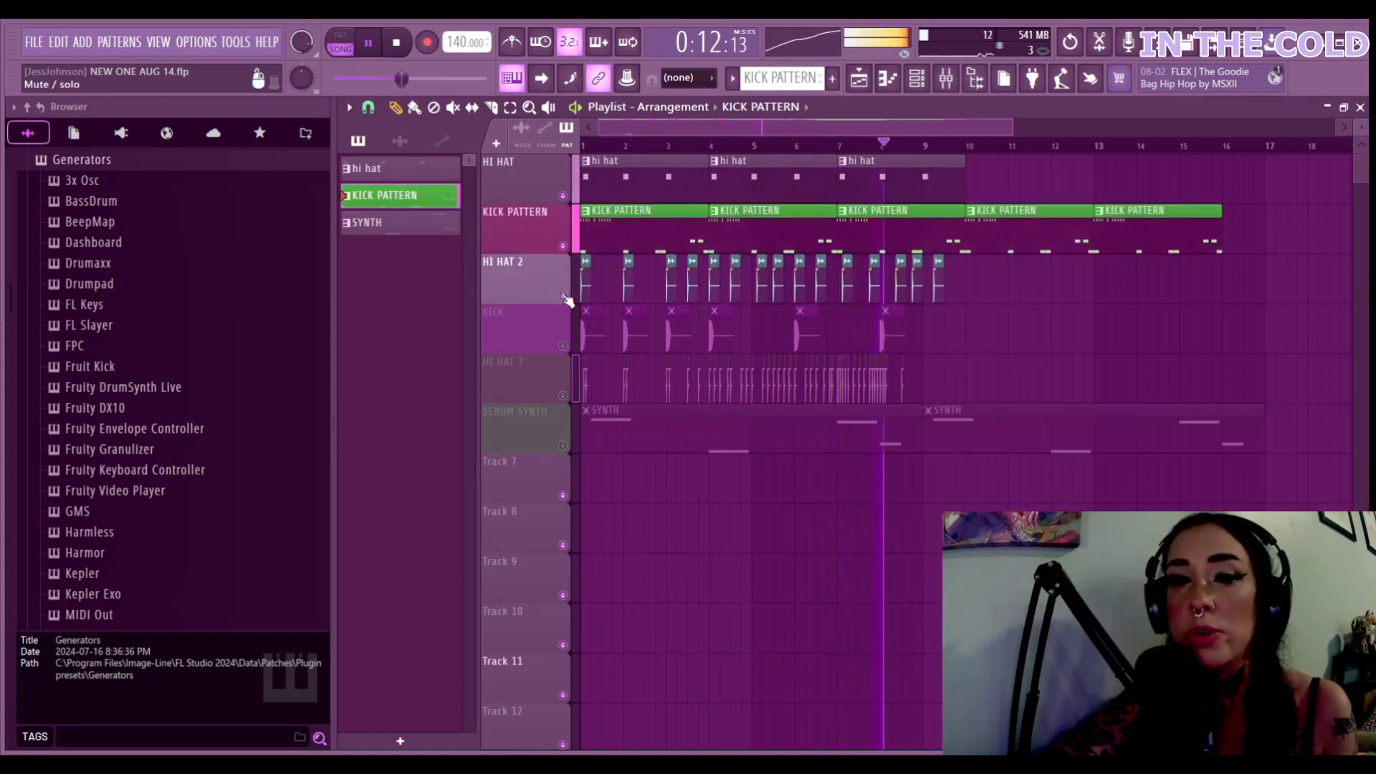
Unmute KICK, HI HAT 3 and SERUM SYNTH, and make hi hat the current pattern
click(563, 345)
click(562, 395)
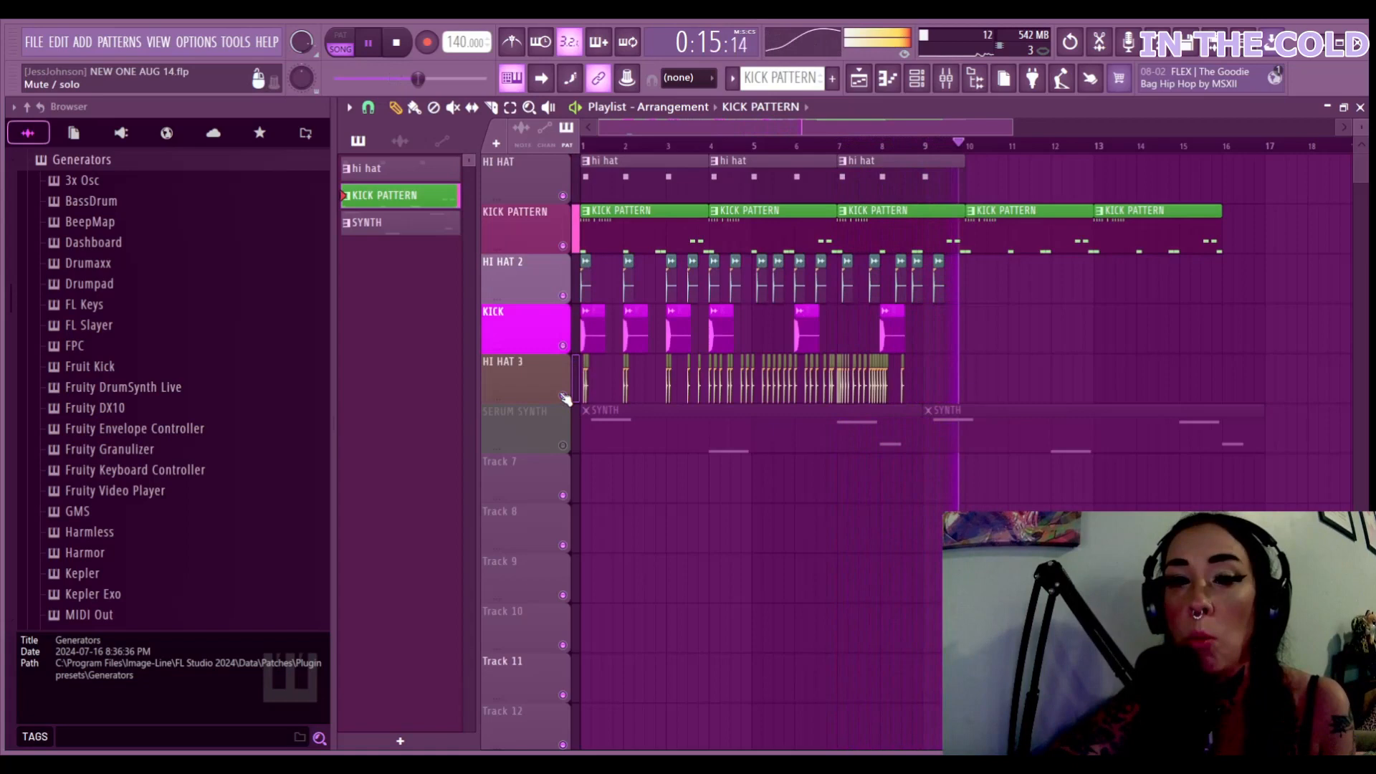
click(562, 445)
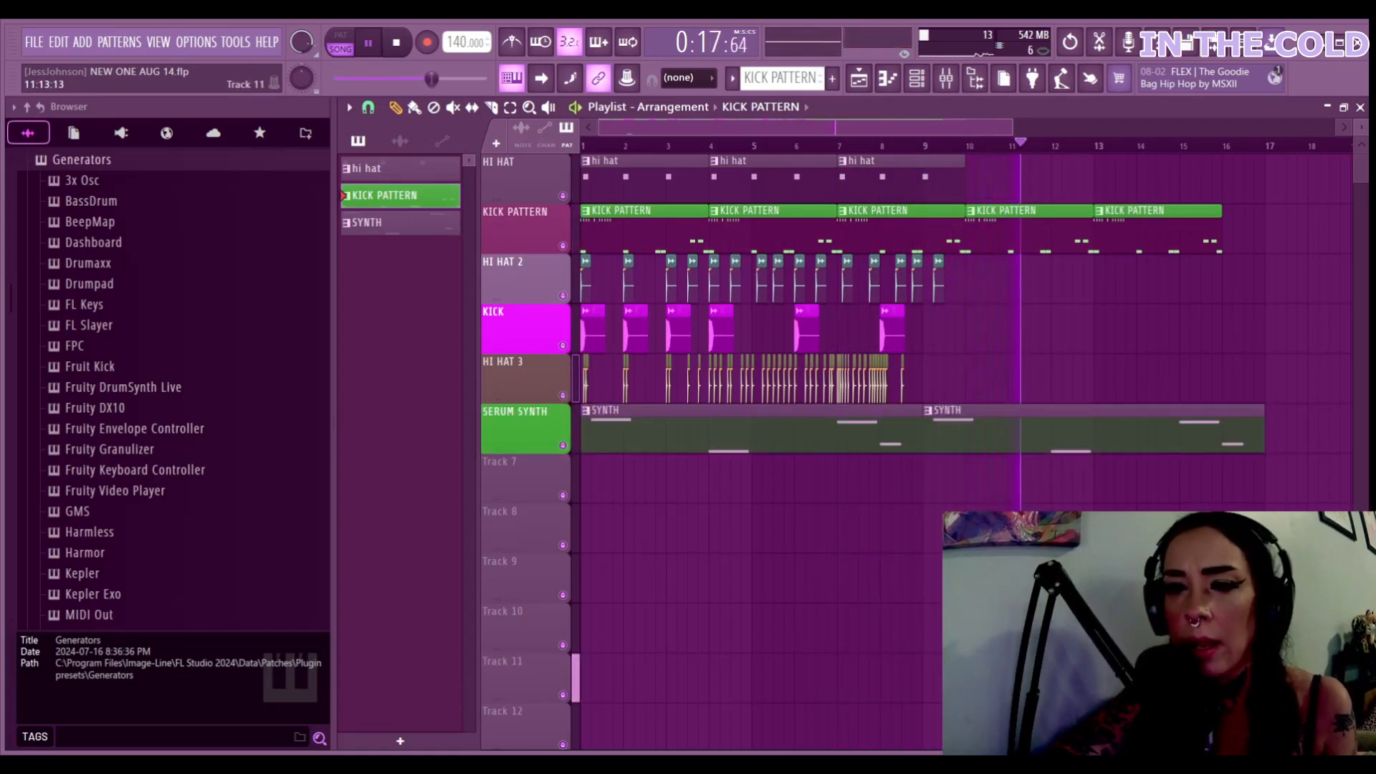
click(883, 187)
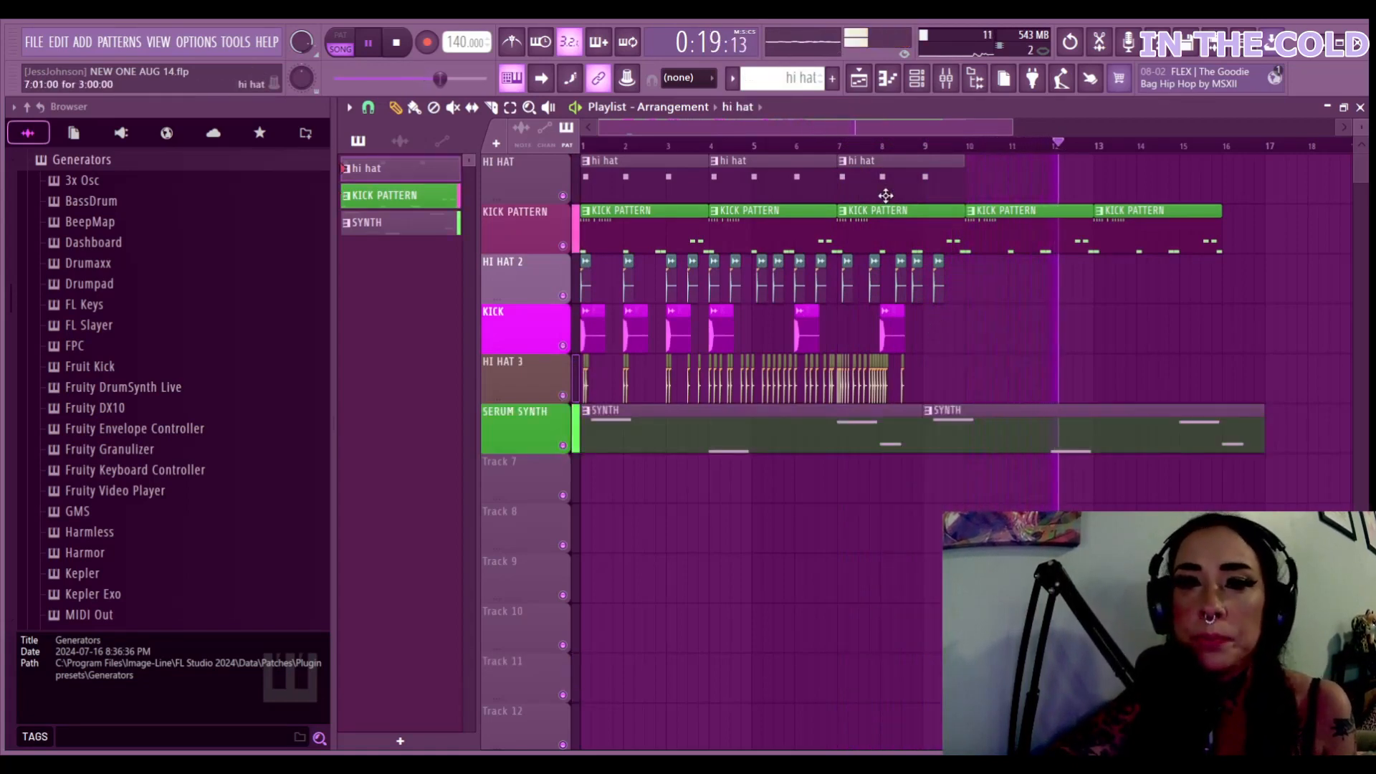
After glancing at the hi hat piano roll, stop playback and open the Channel Rack with F6
double_click(874, 231)
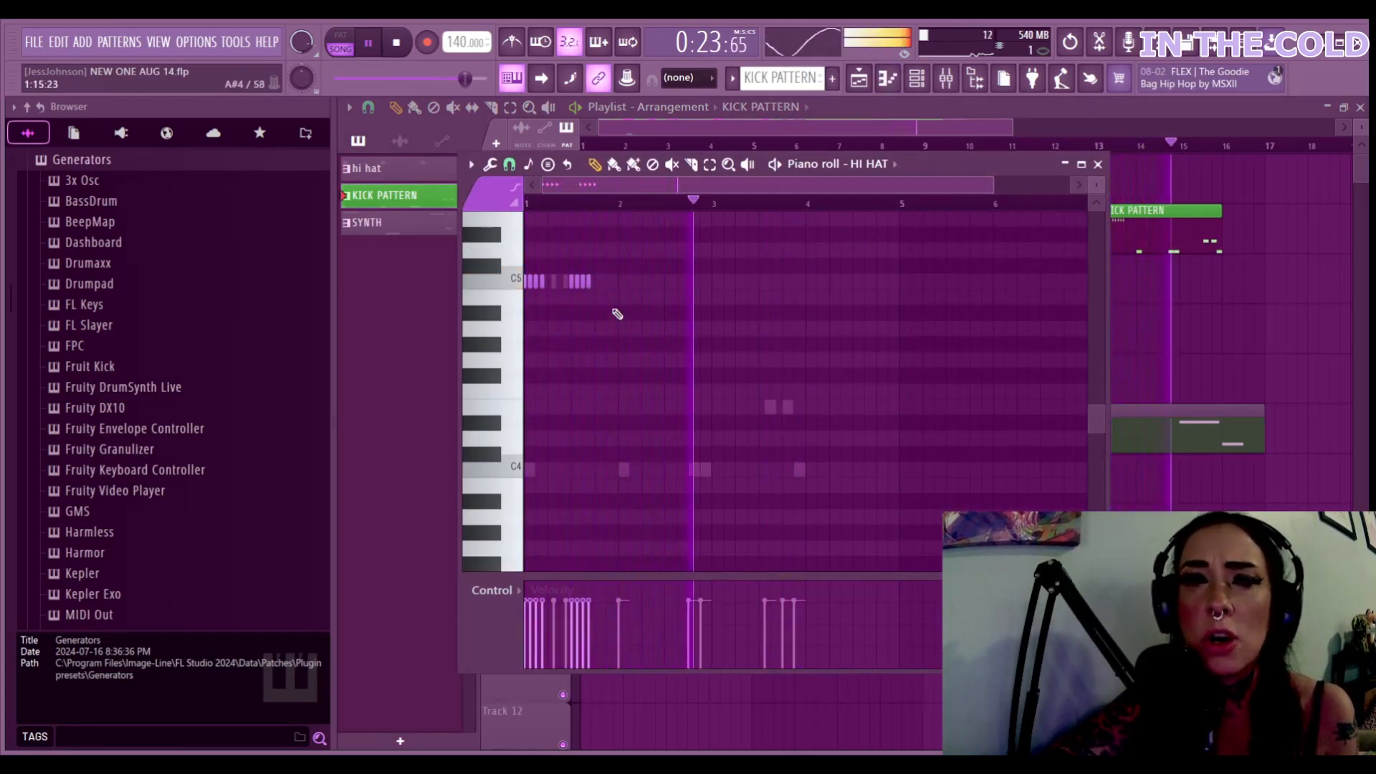
click(1066, 164)
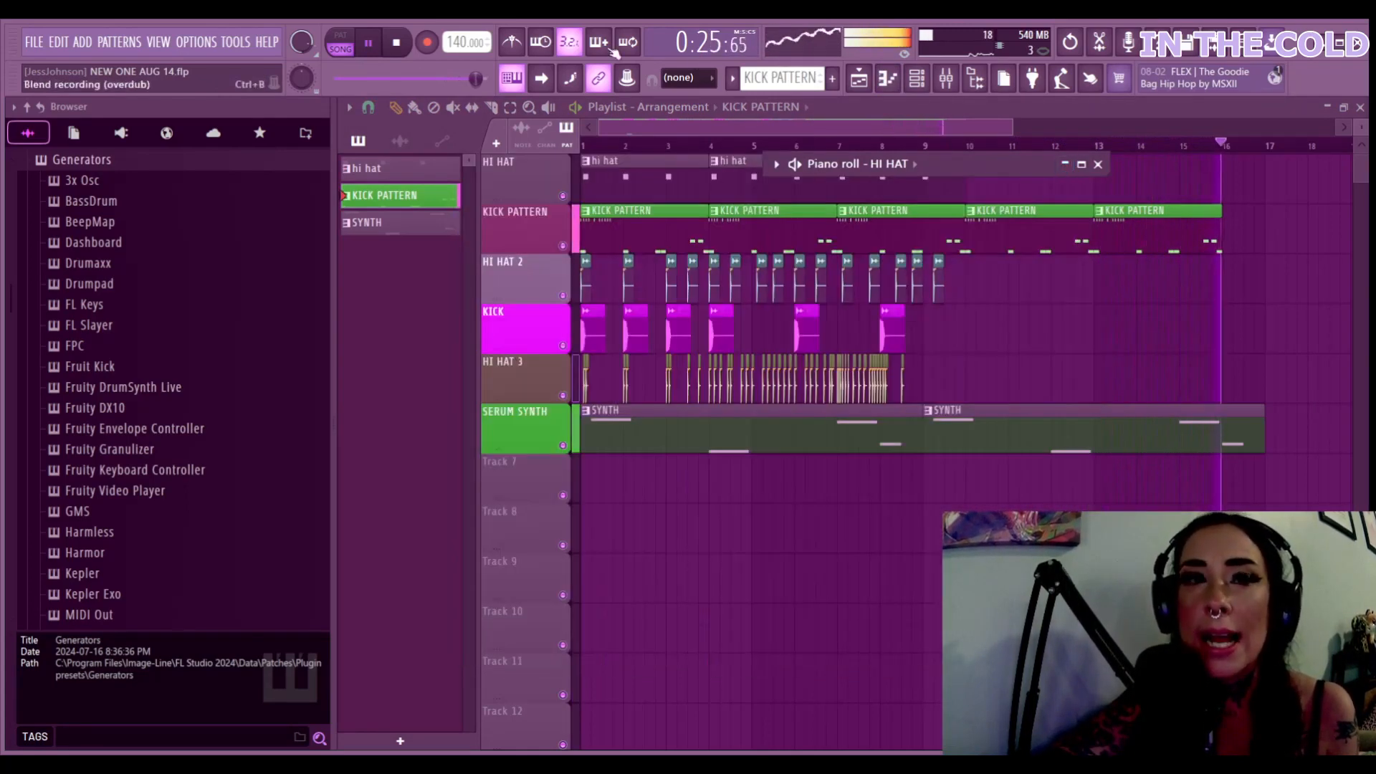
key(space)
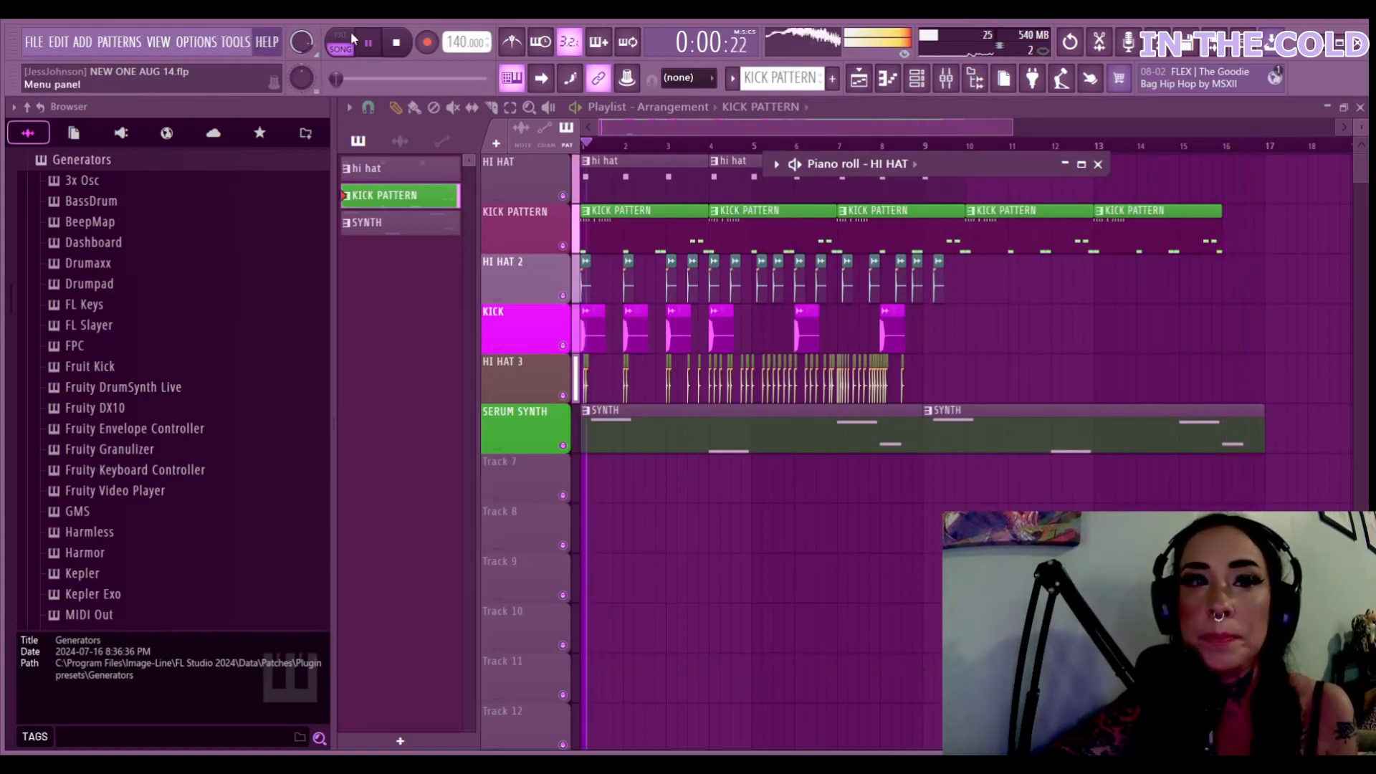
click(368, 43)
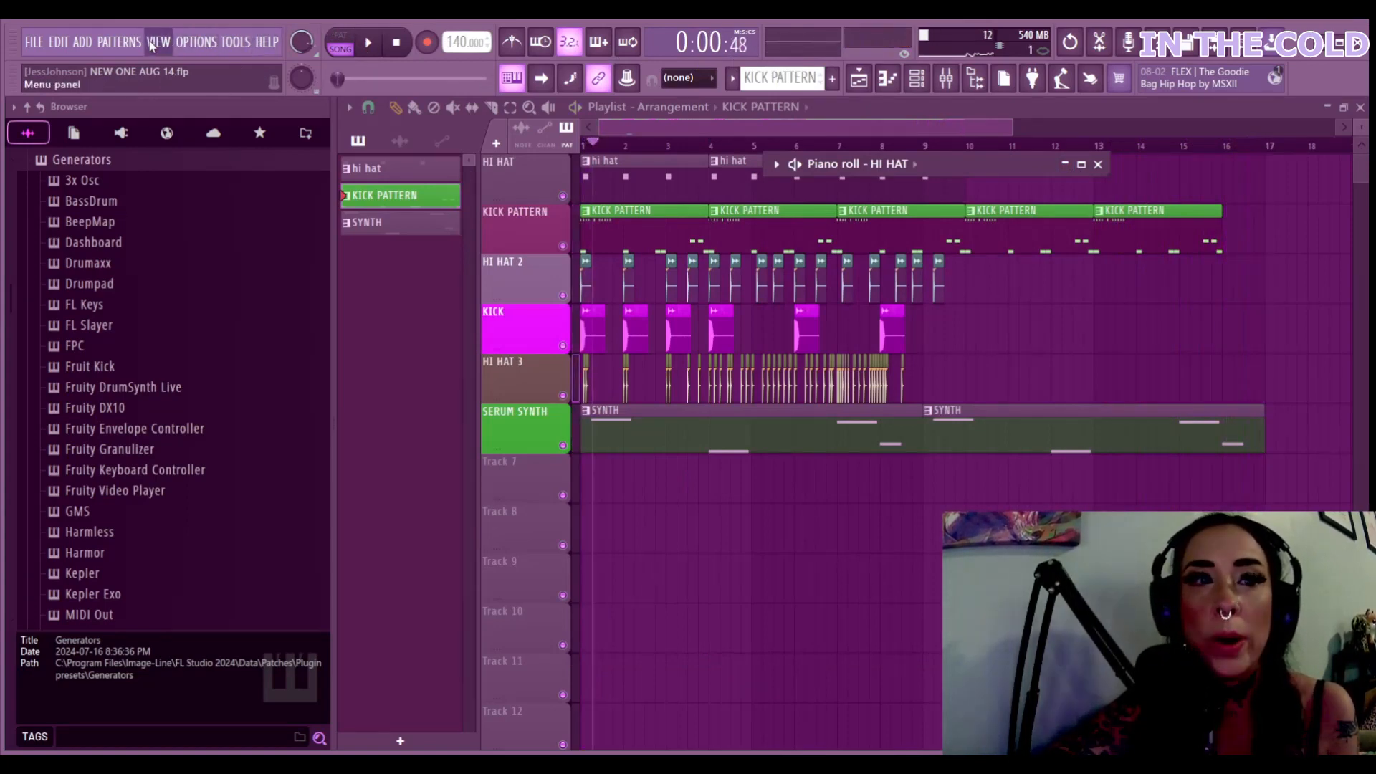
key(F6)
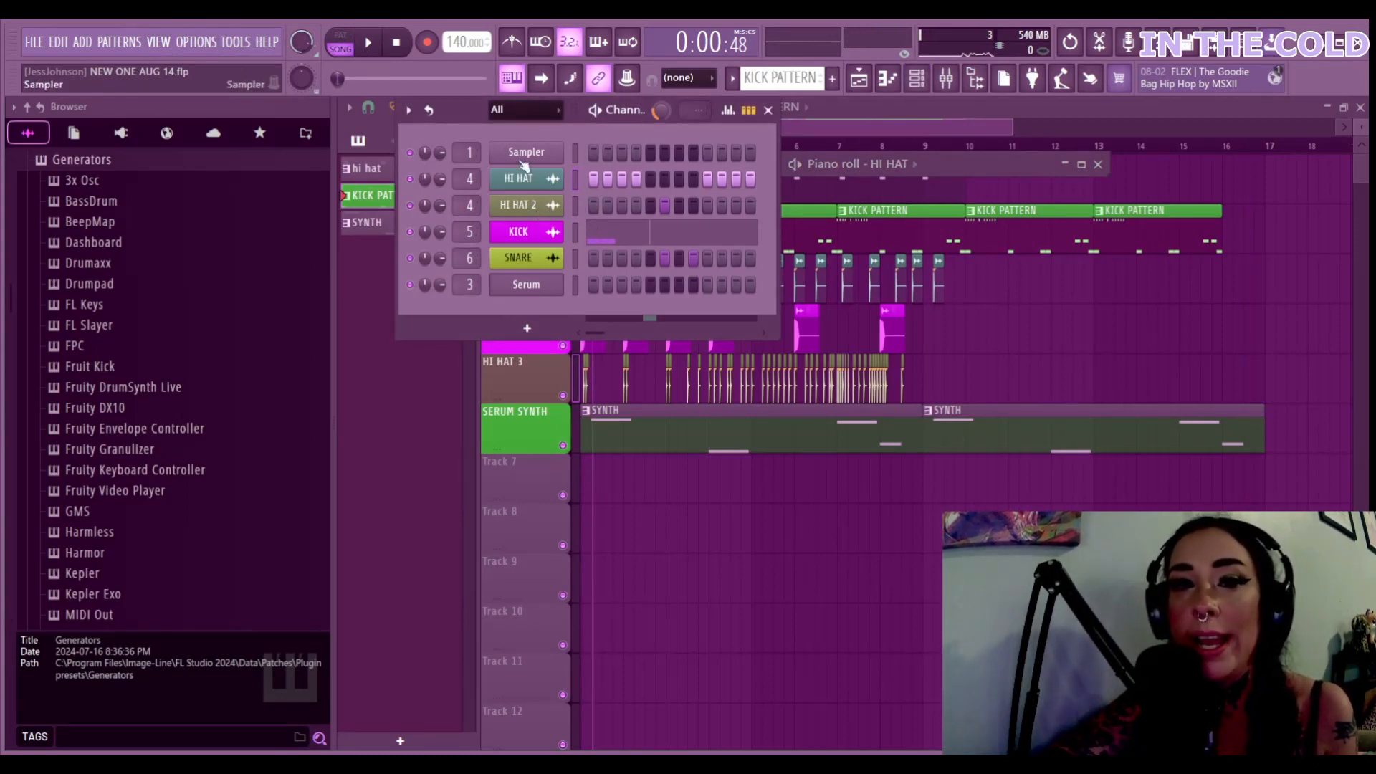
Enable HI HAT 2 step 1 and hi hat steps 6–8, preview in PAT mode, then return to SONG mode
click(593, 206)
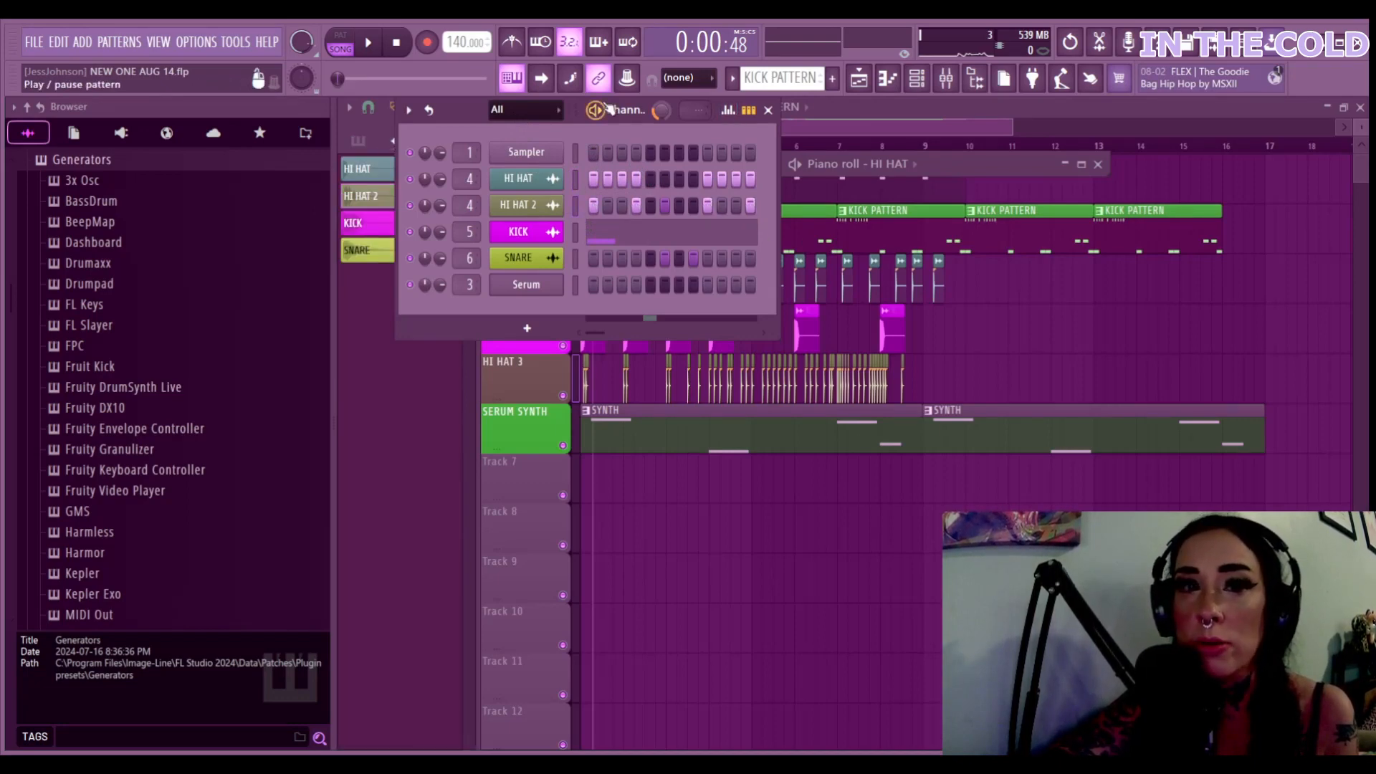
click(340, 35)
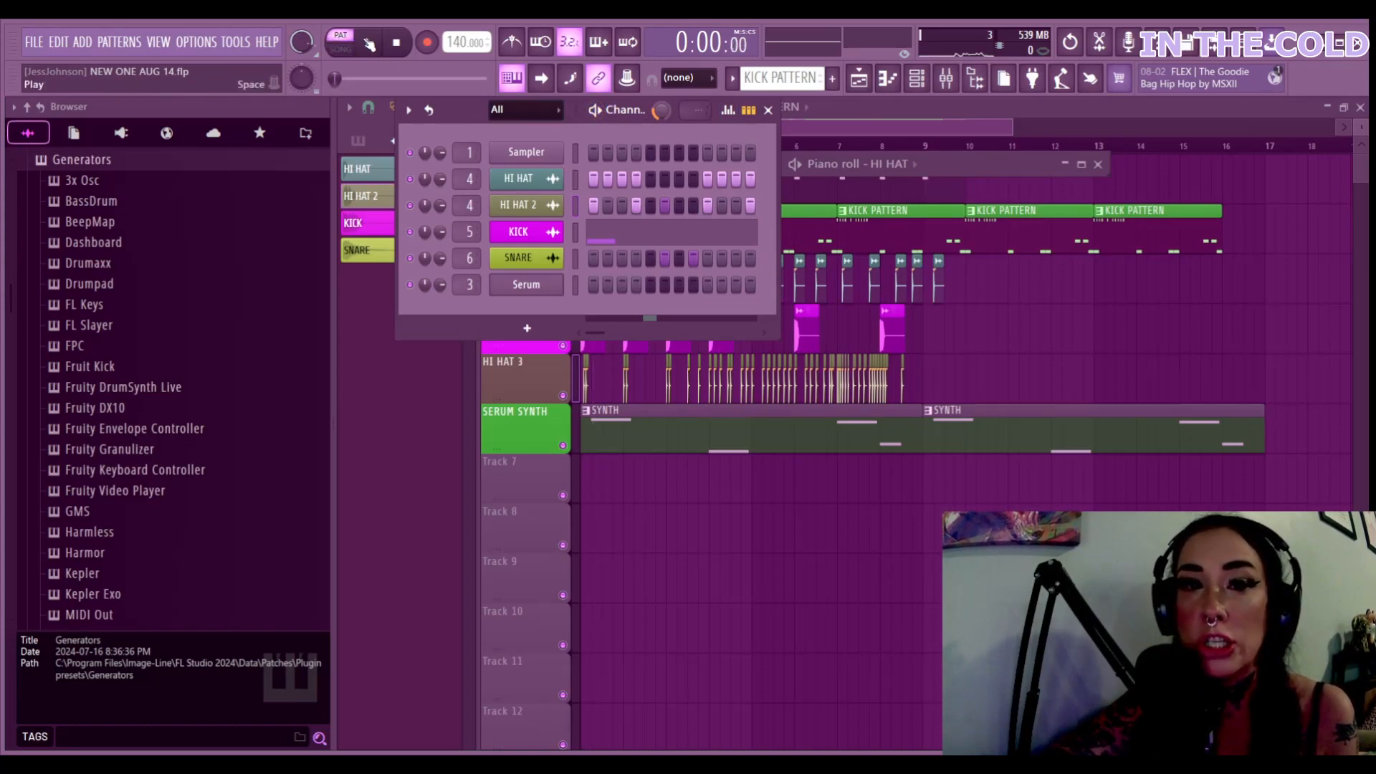
click(369, 44)
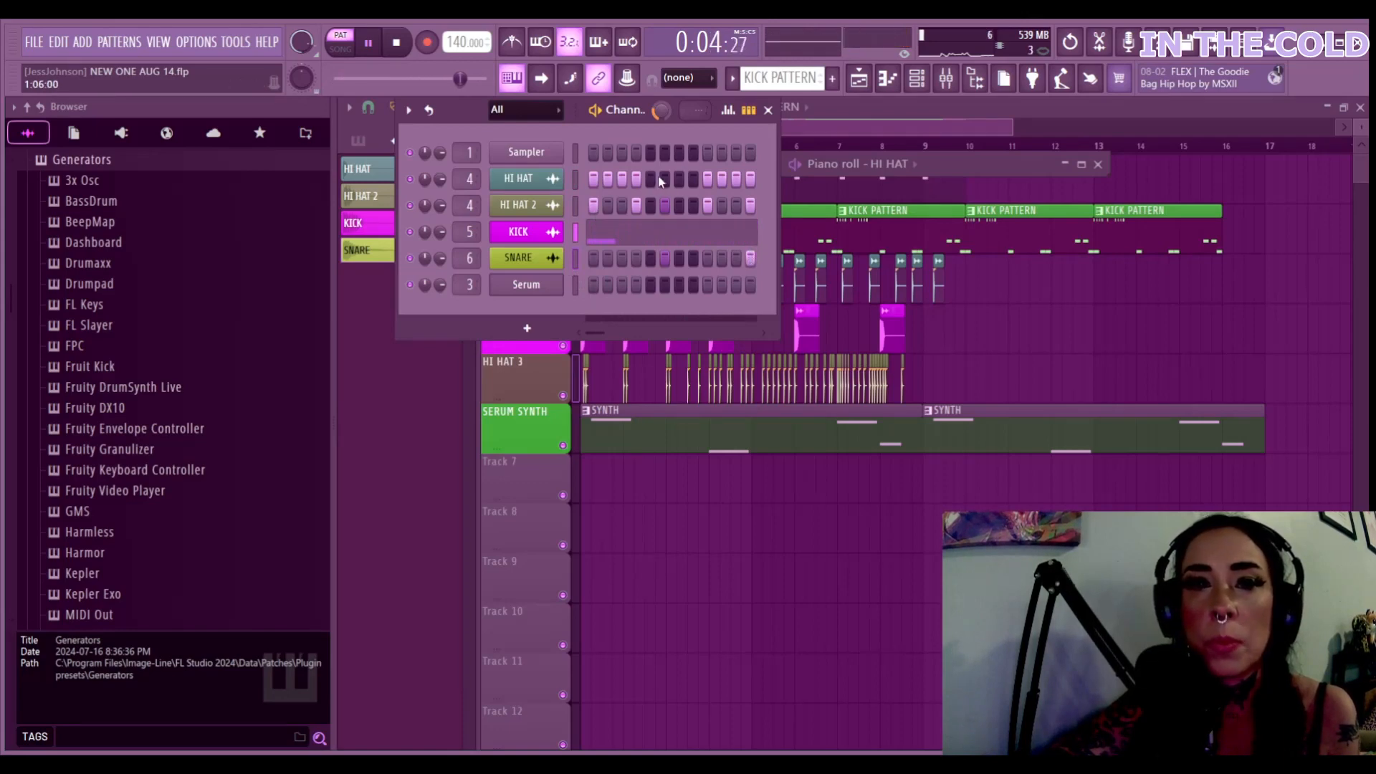
drag(663, 178, 689, 181)
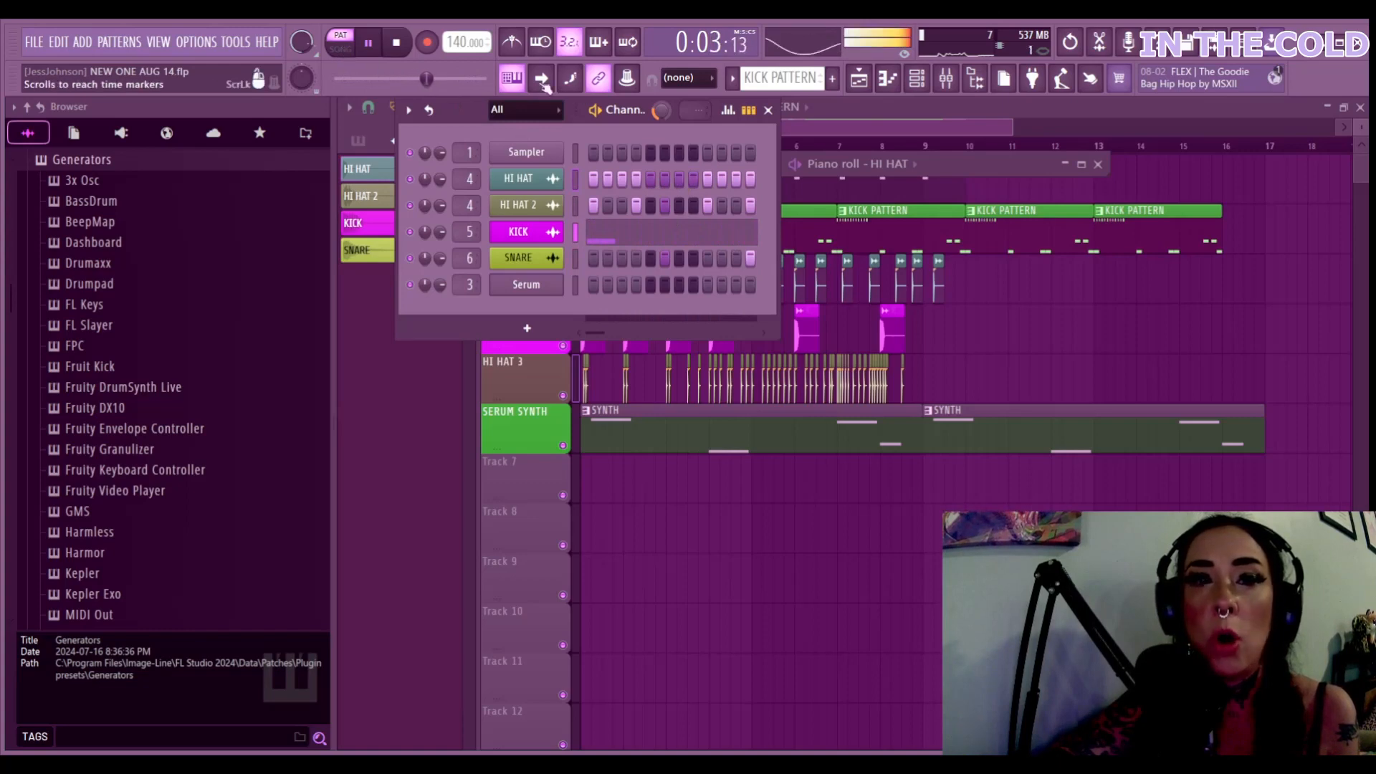
click(789, 132)
click(589, 145)
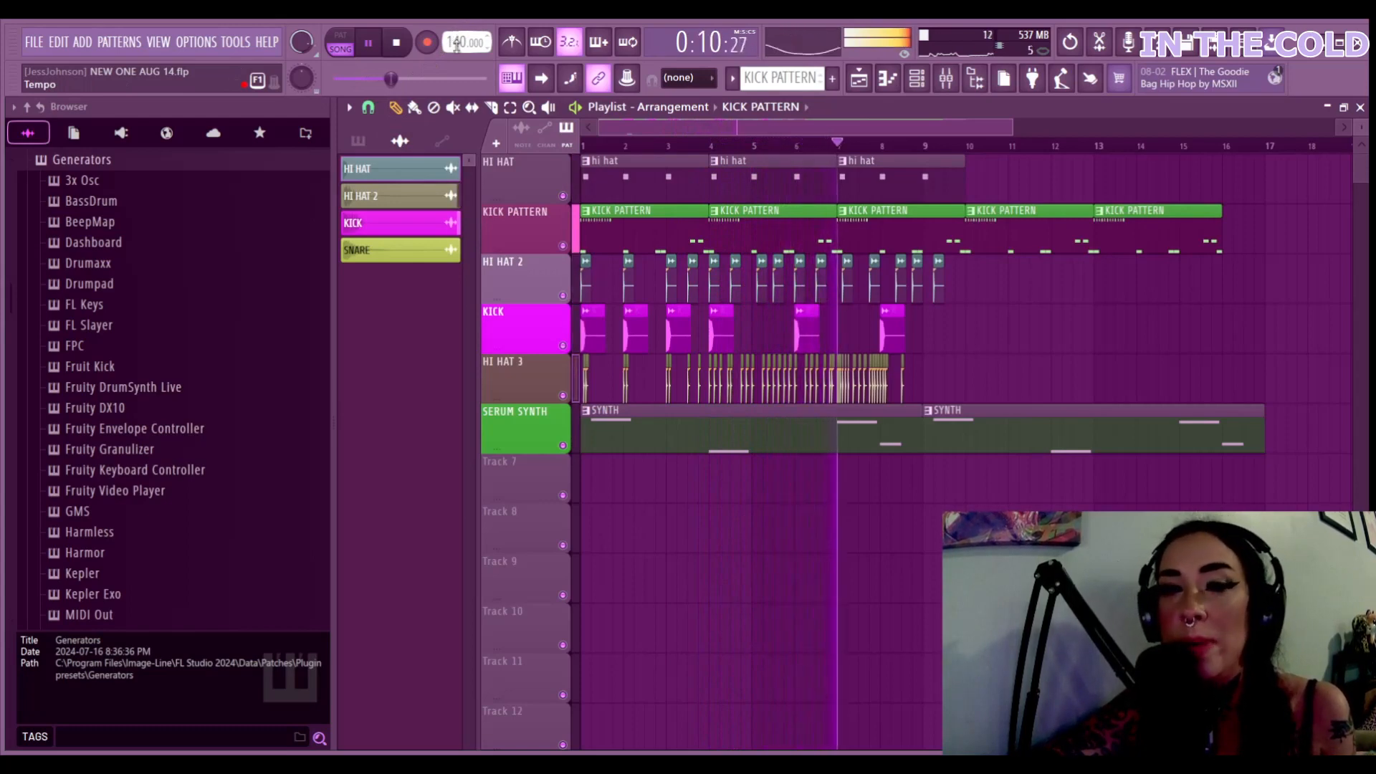
Vary the tempo during playback, settle back on 140 BPM, and stop the song
scroll(456, 42, up, 5)
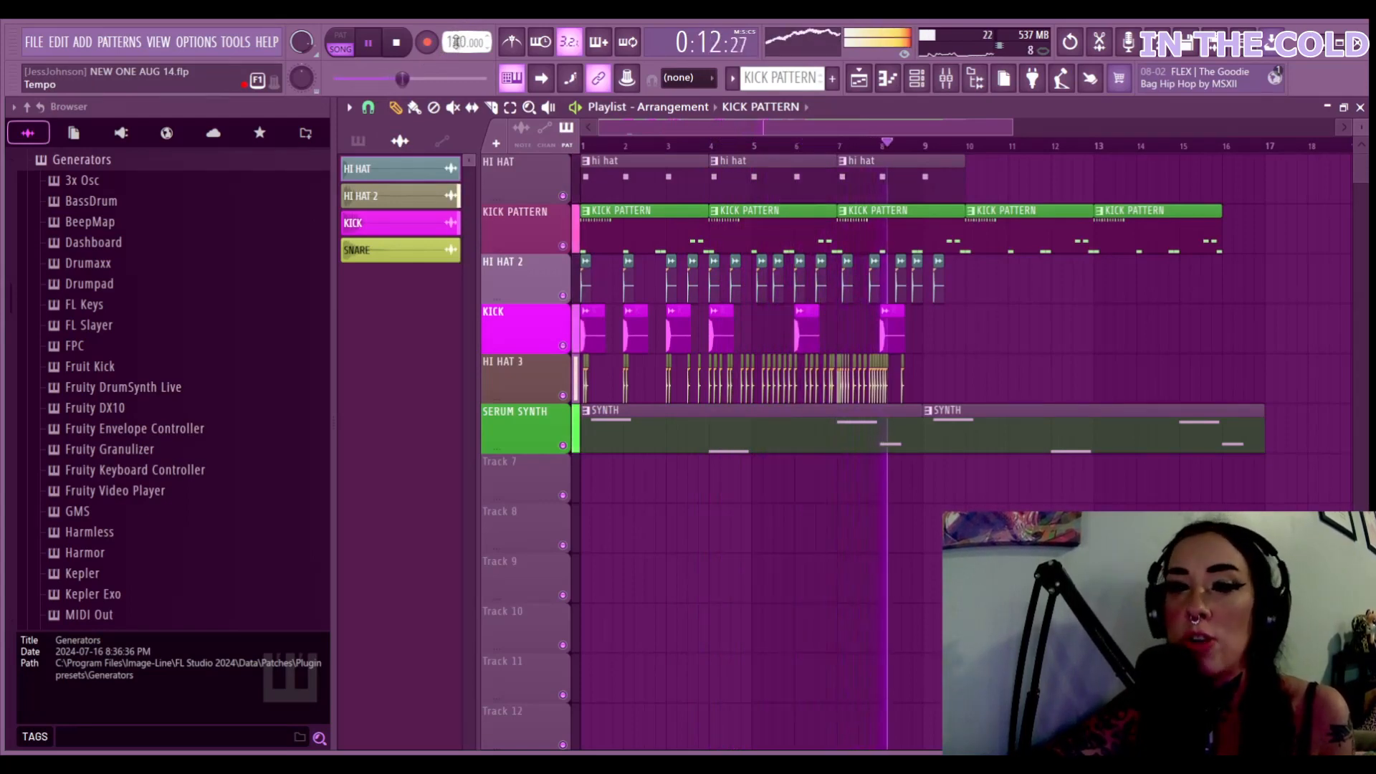
mouse_move(456, 42)
mouse_down()
mouse_move(456, 73)
mouse_move(456, 11)
mouse_move(456, 58)
mouse_up()
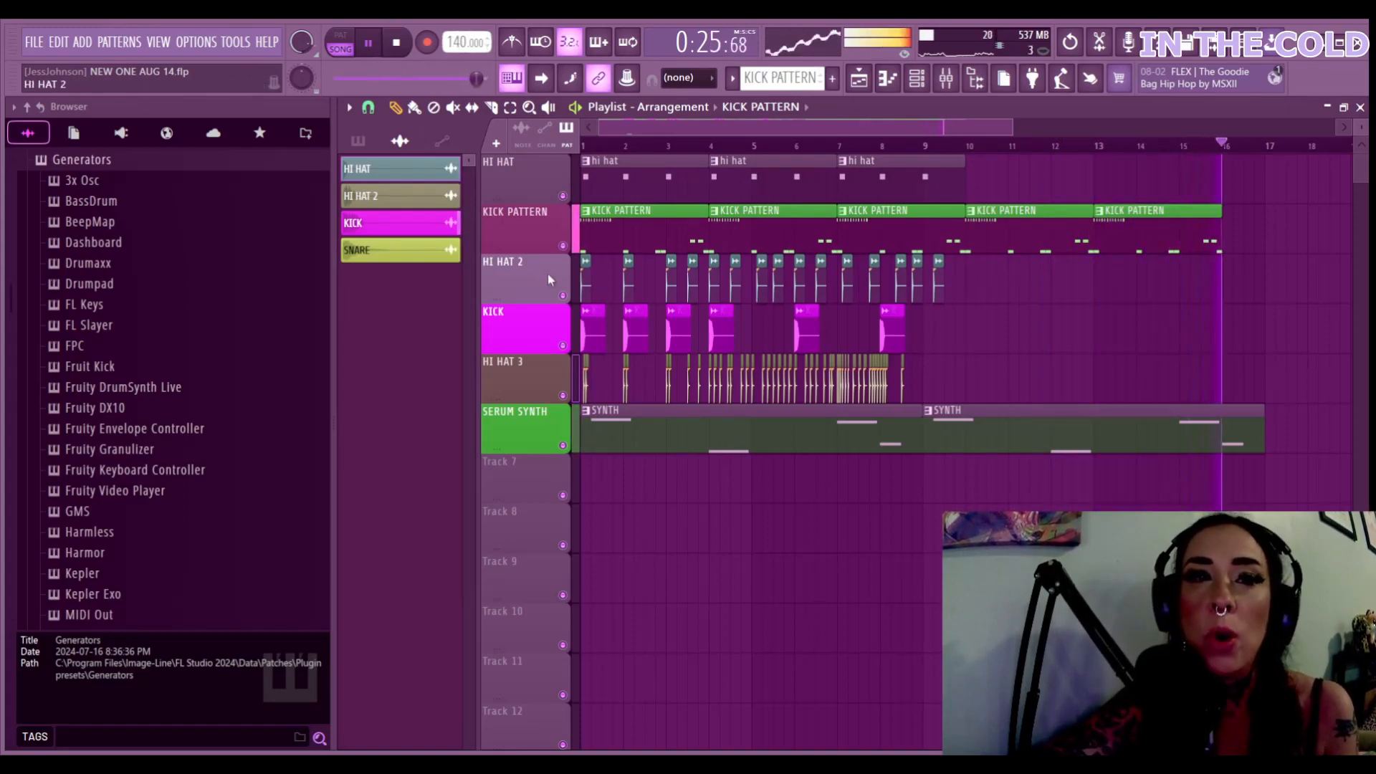
key(space)
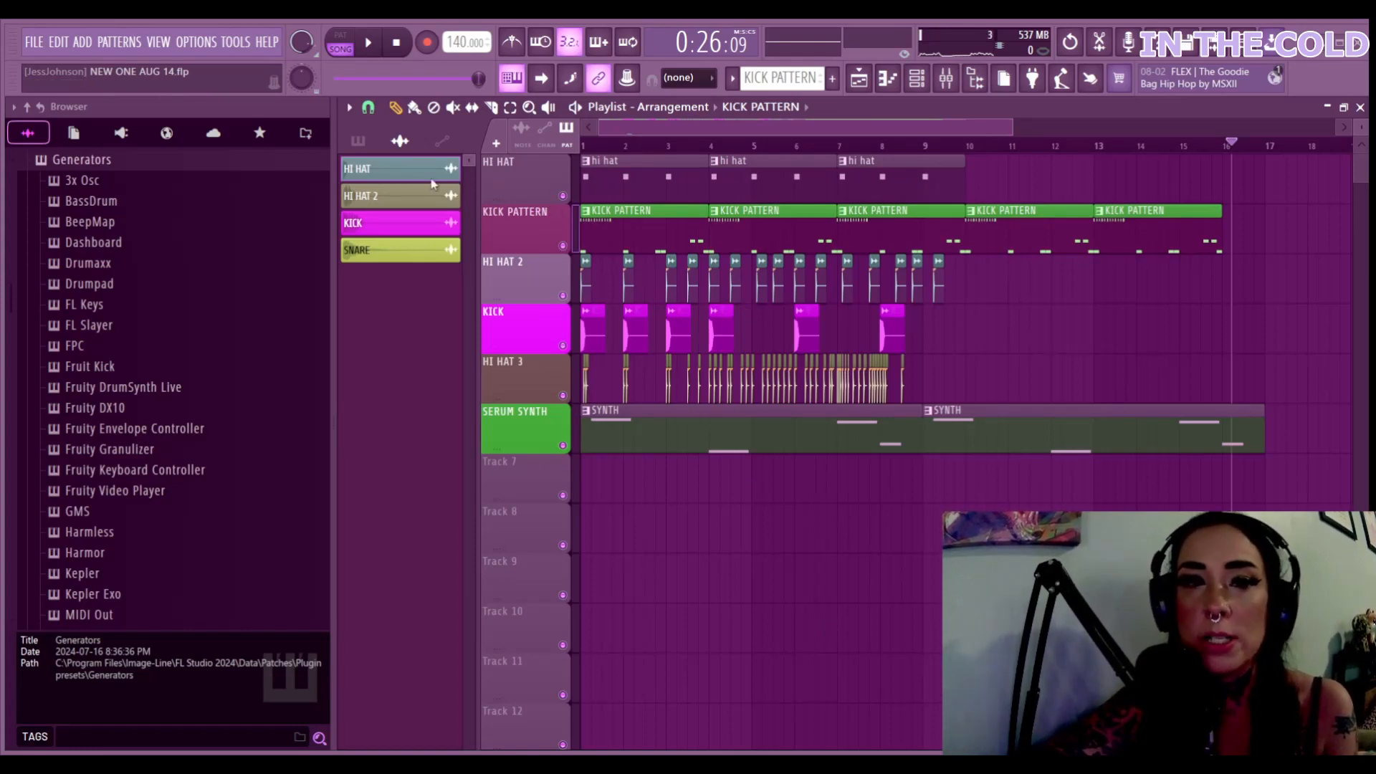
Try a KICK clip on the HI HAT track near bar 14, delete it, and replay from bar 1
click(393, 207)
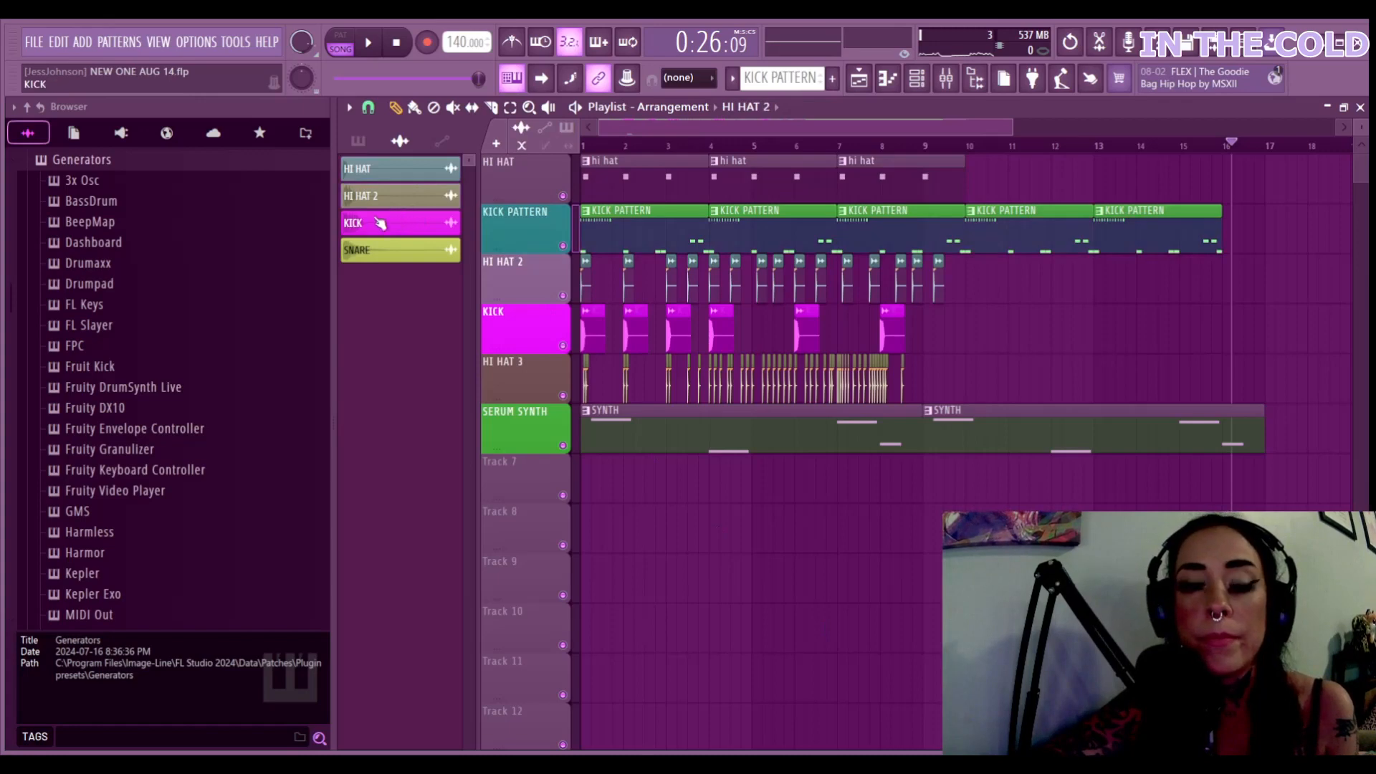
click(374, 226)
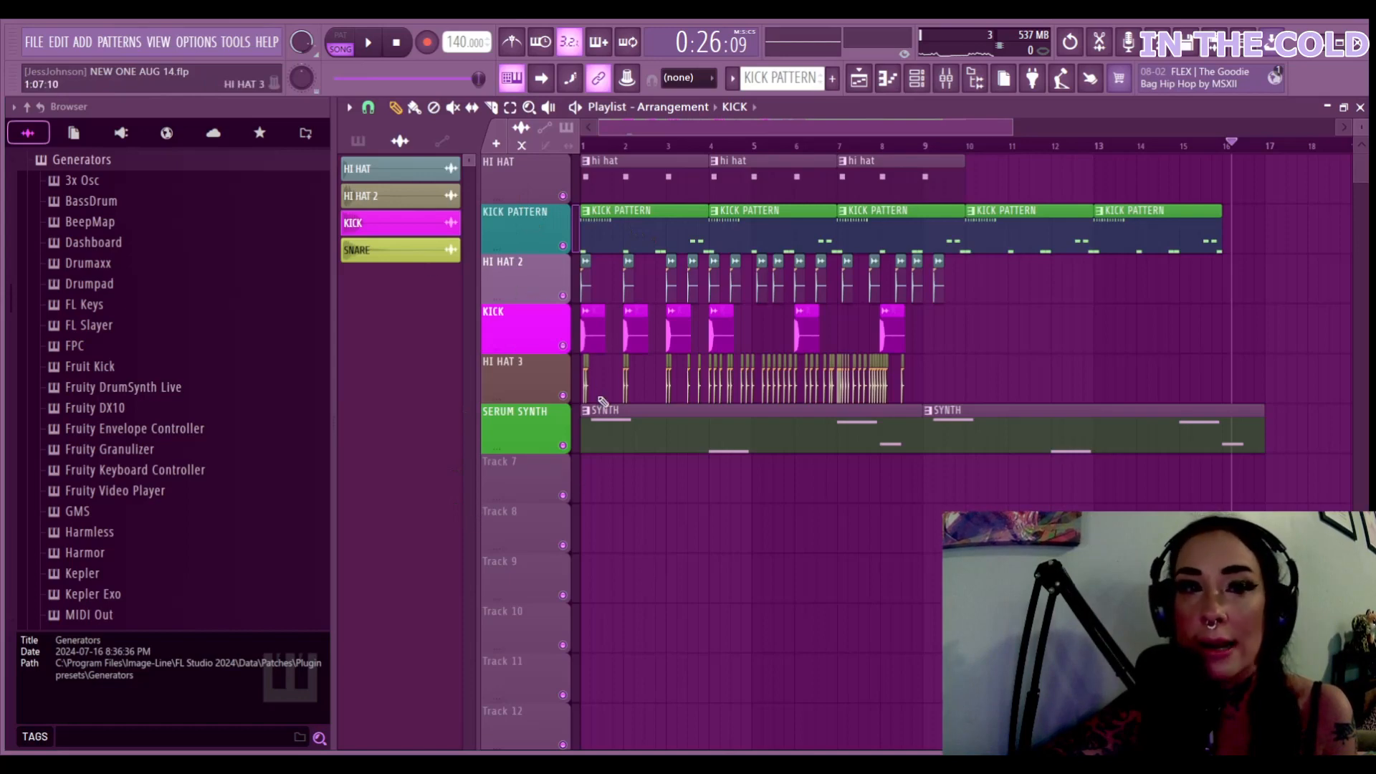
click(895, 89)
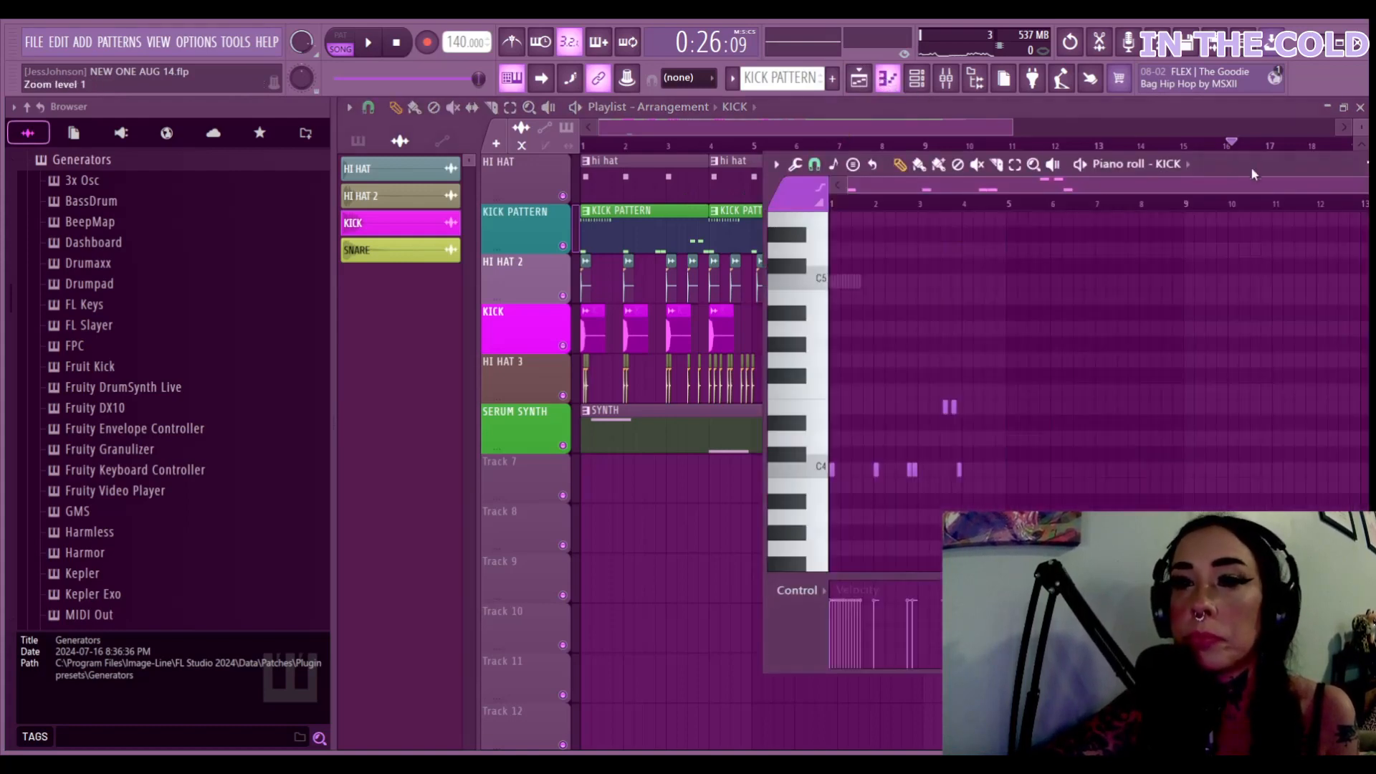
click(1143, 164)
drag(1158, 186, 1177, 192)
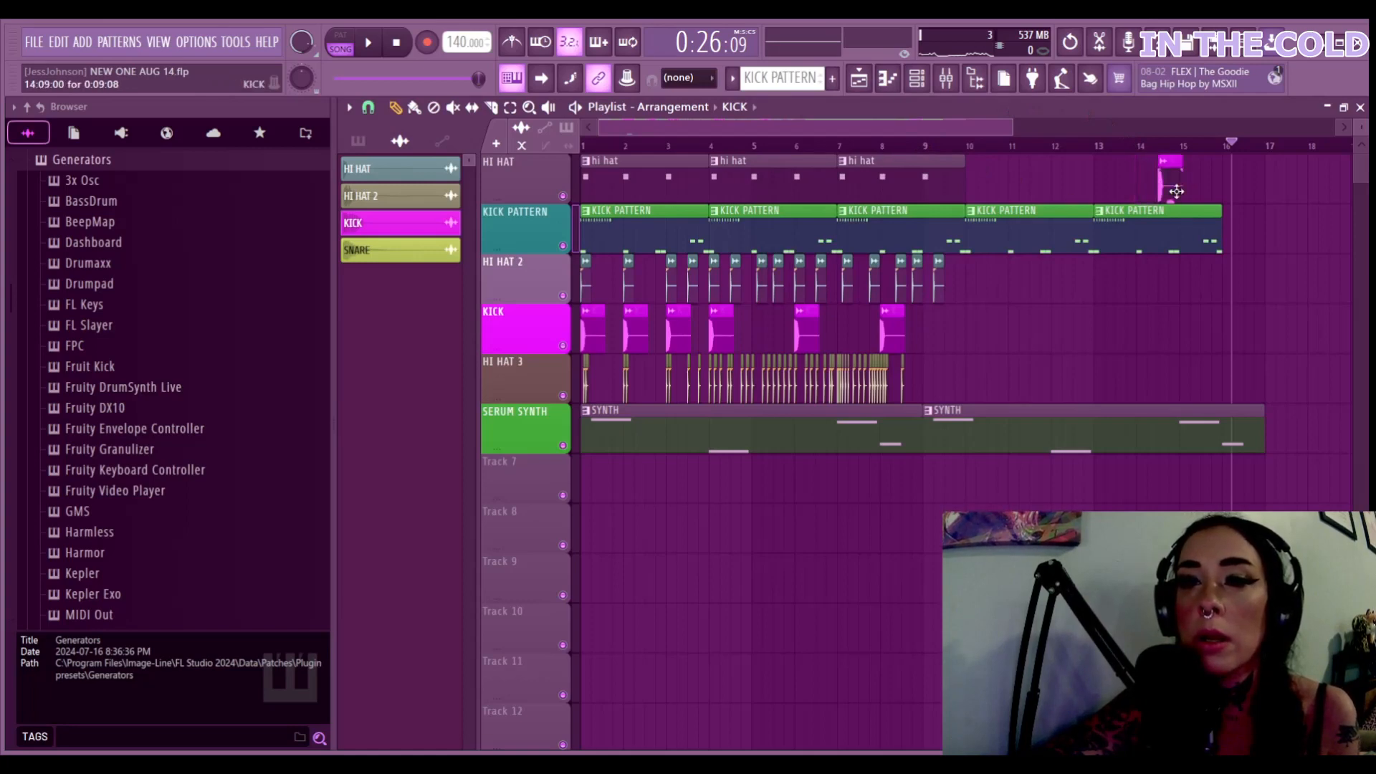
right_click(1175, 187)
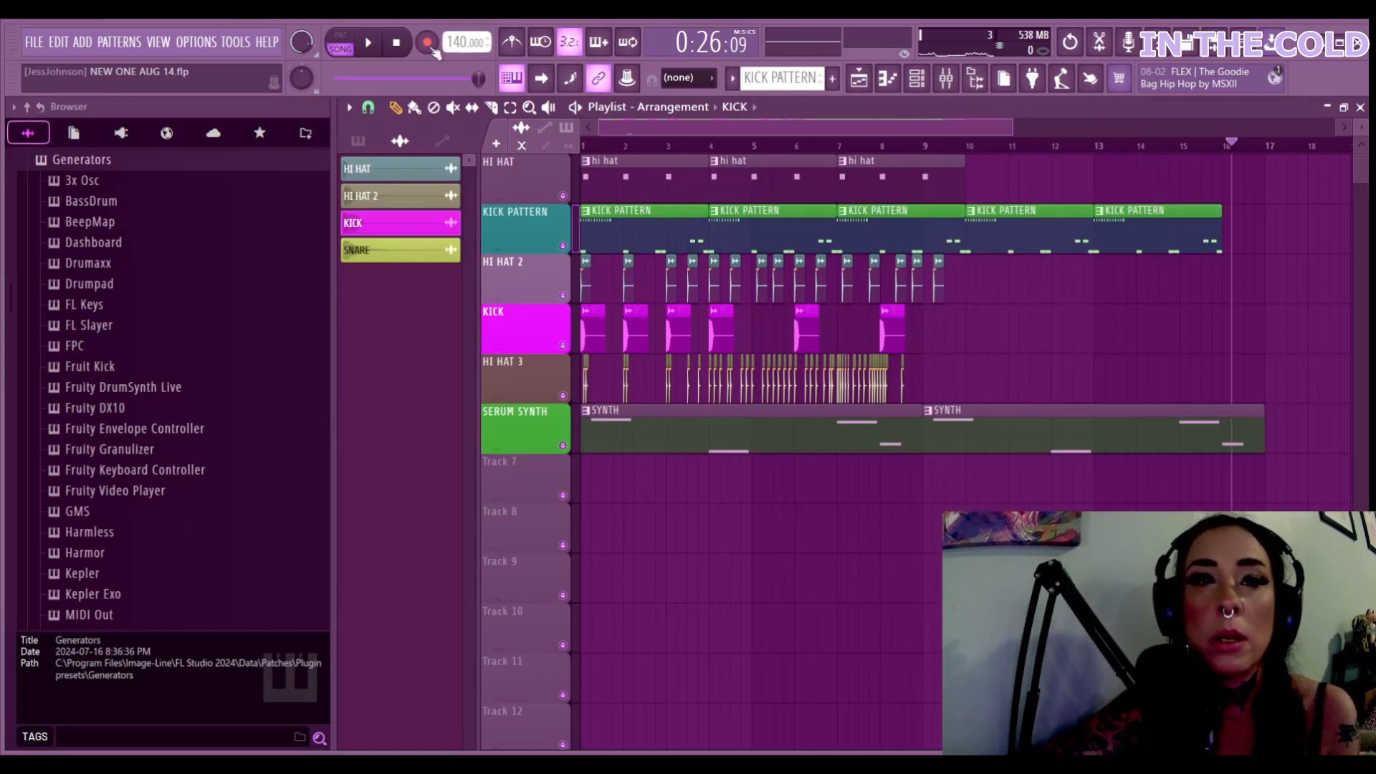
click(397, 46)
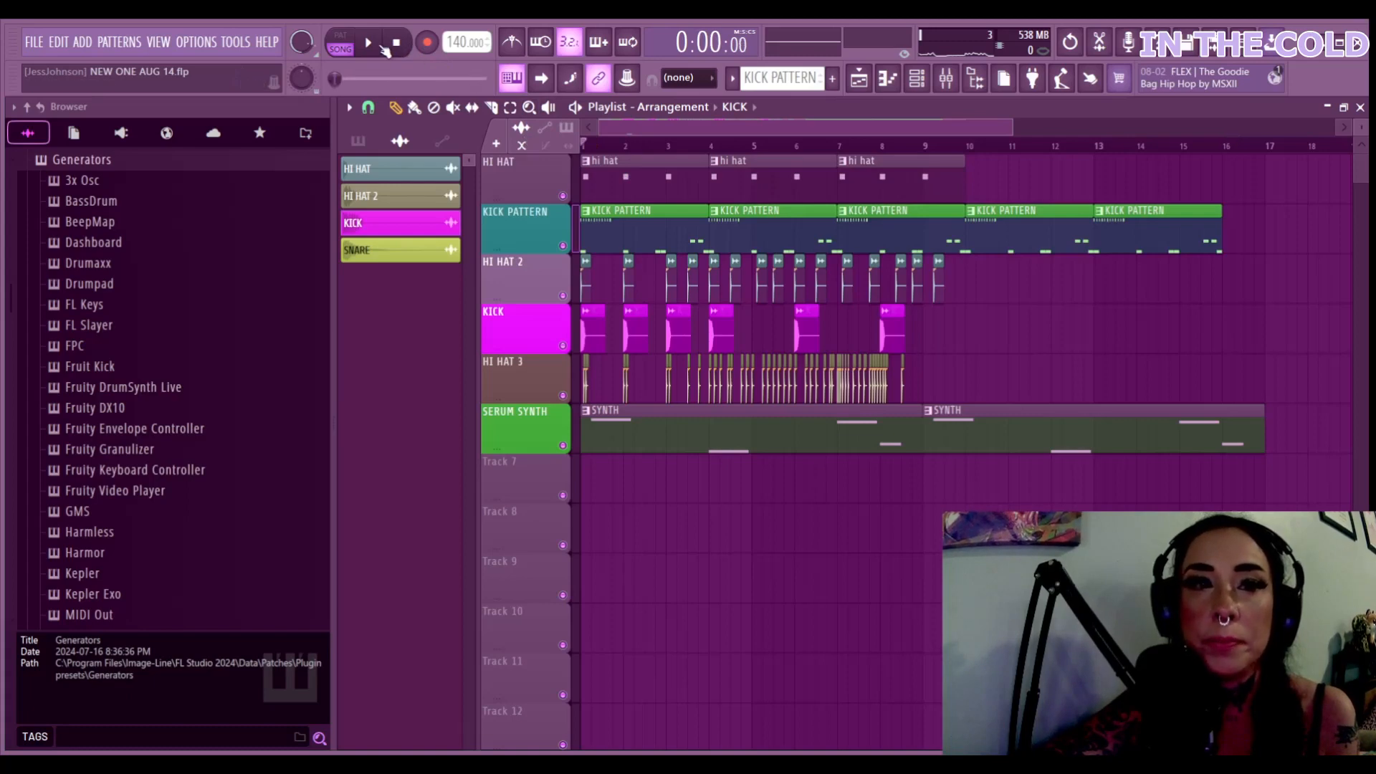
click(368, 43)
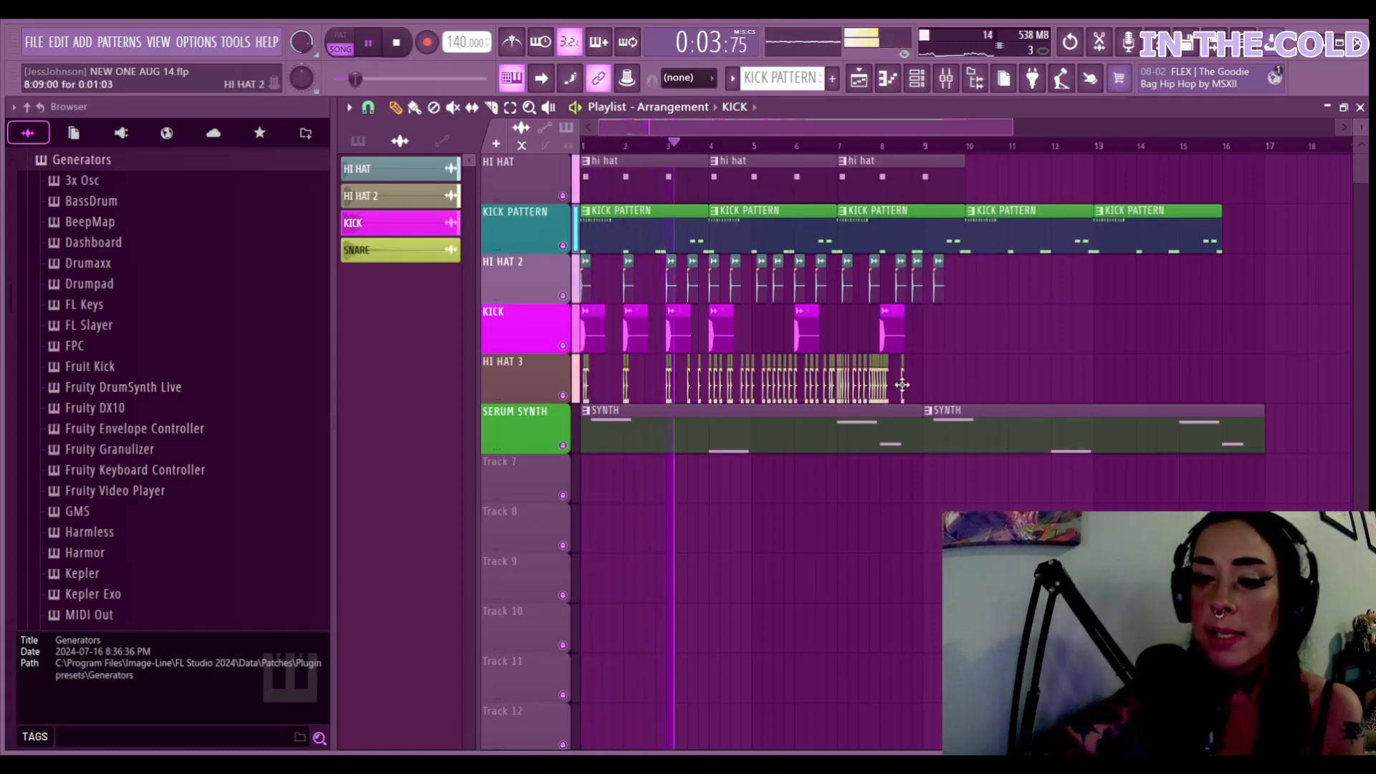
Place and remove trial KICK clips on the HI HAT 3 track, then stop playback
scroll(901, 385, up, 6)
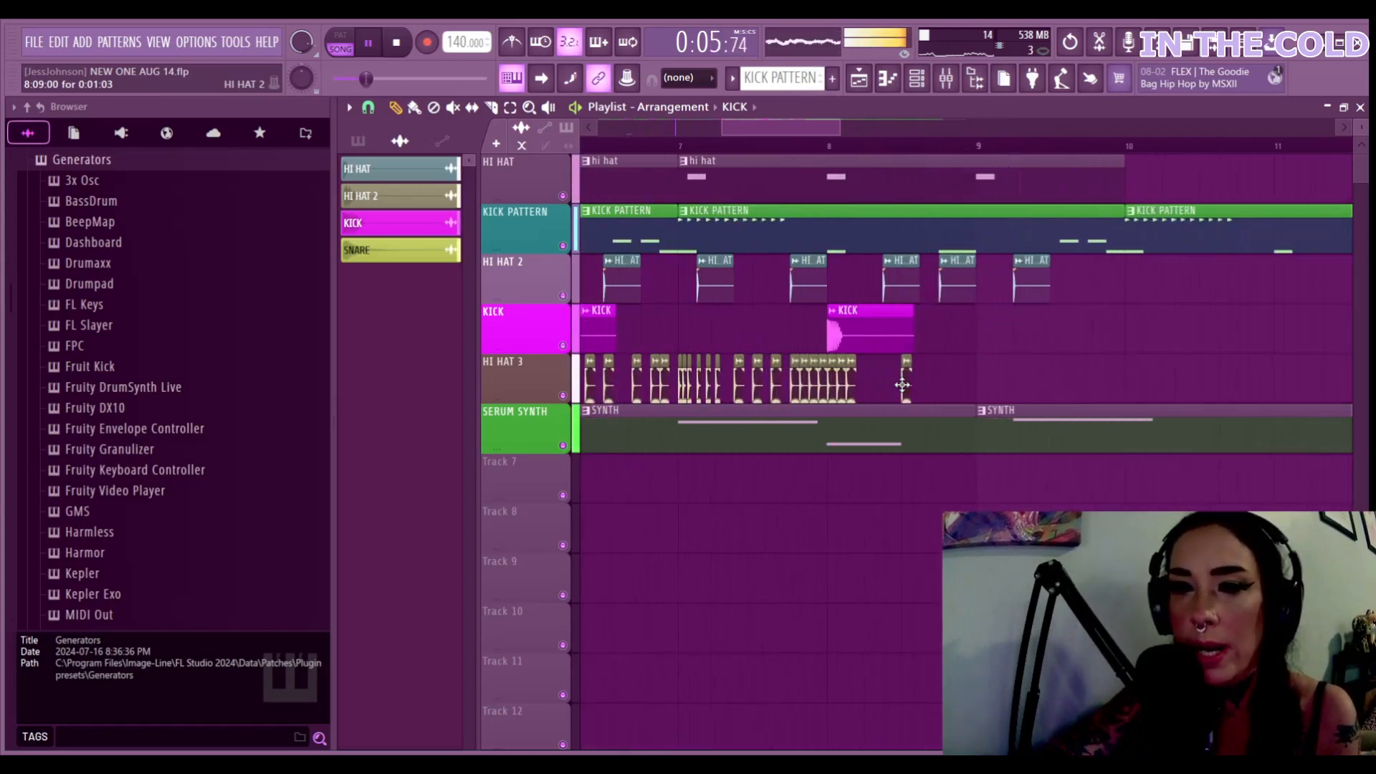
click(881, 385)
right_click(888, 385)
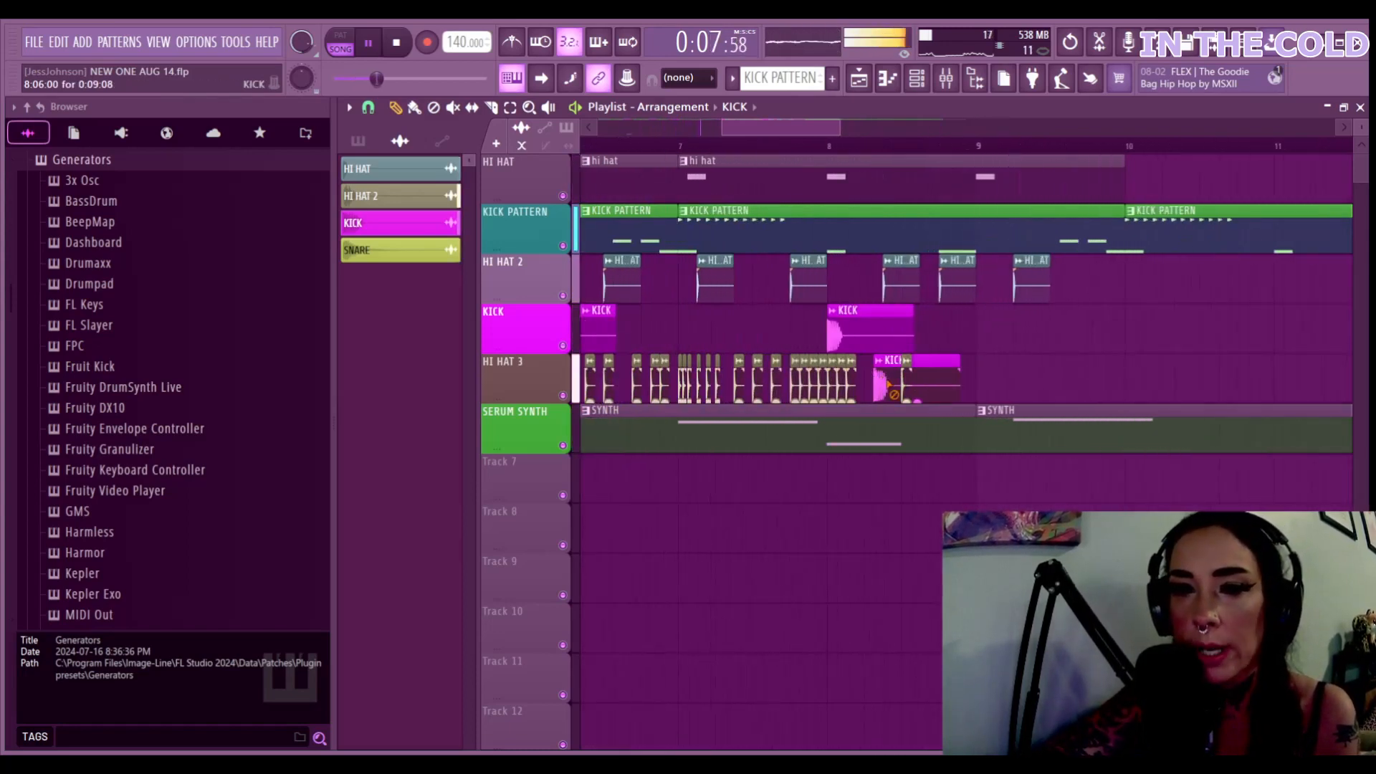
click(886, 390)
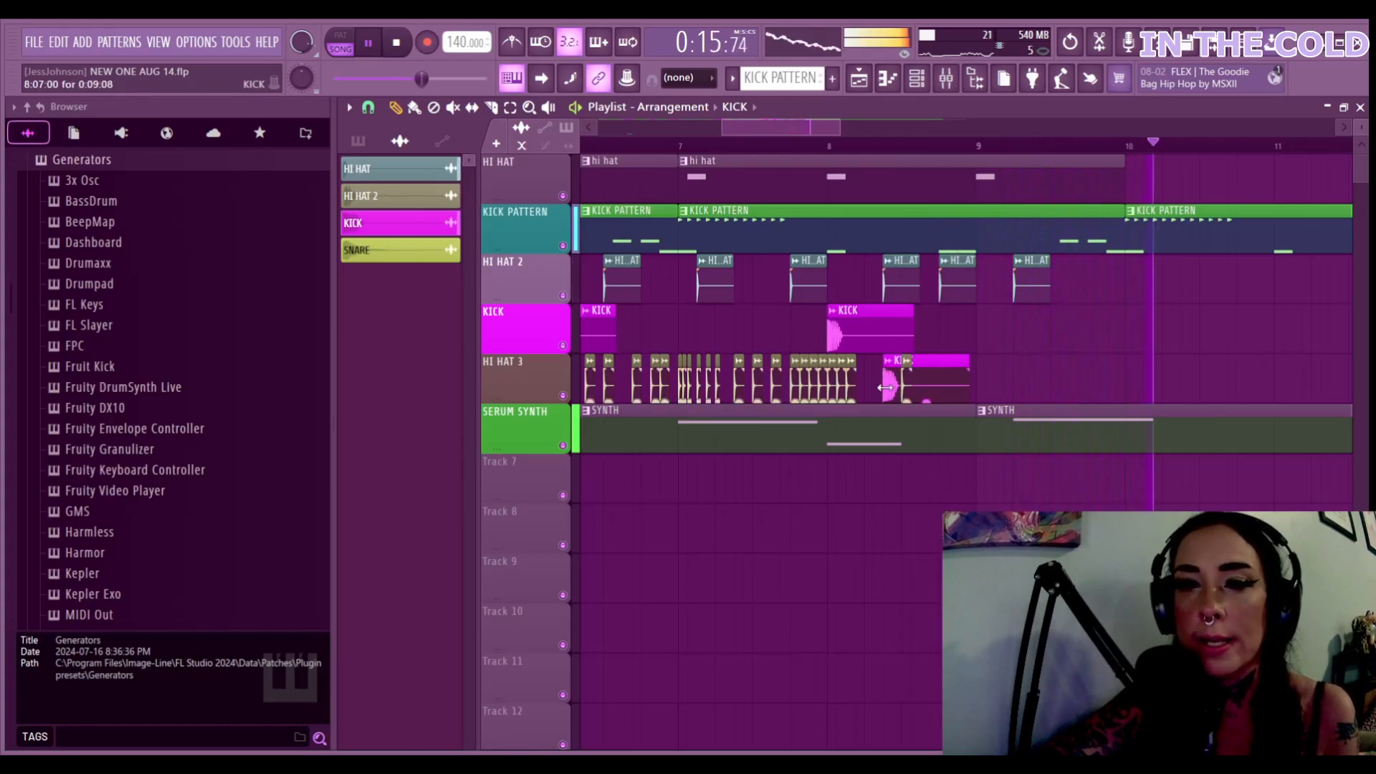
right_click(906, 380)
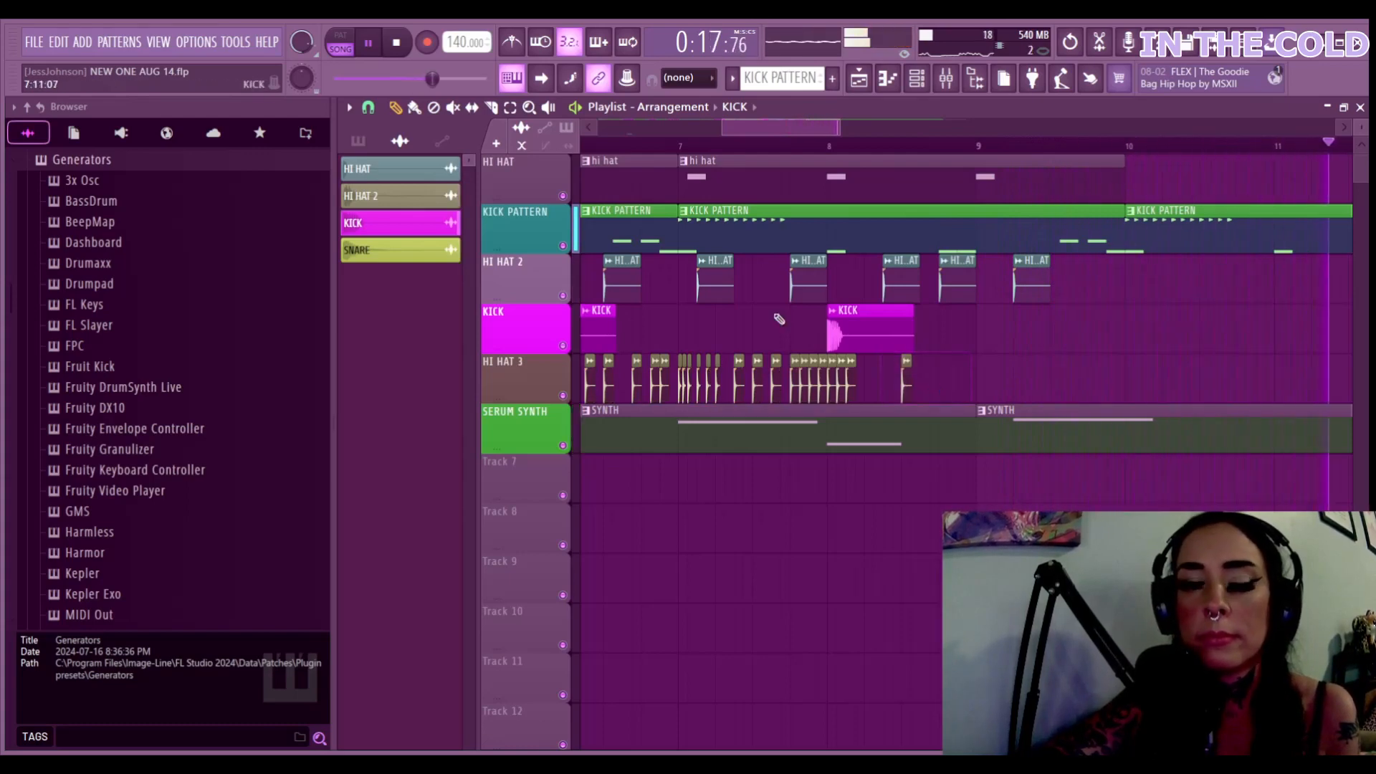
key(space)
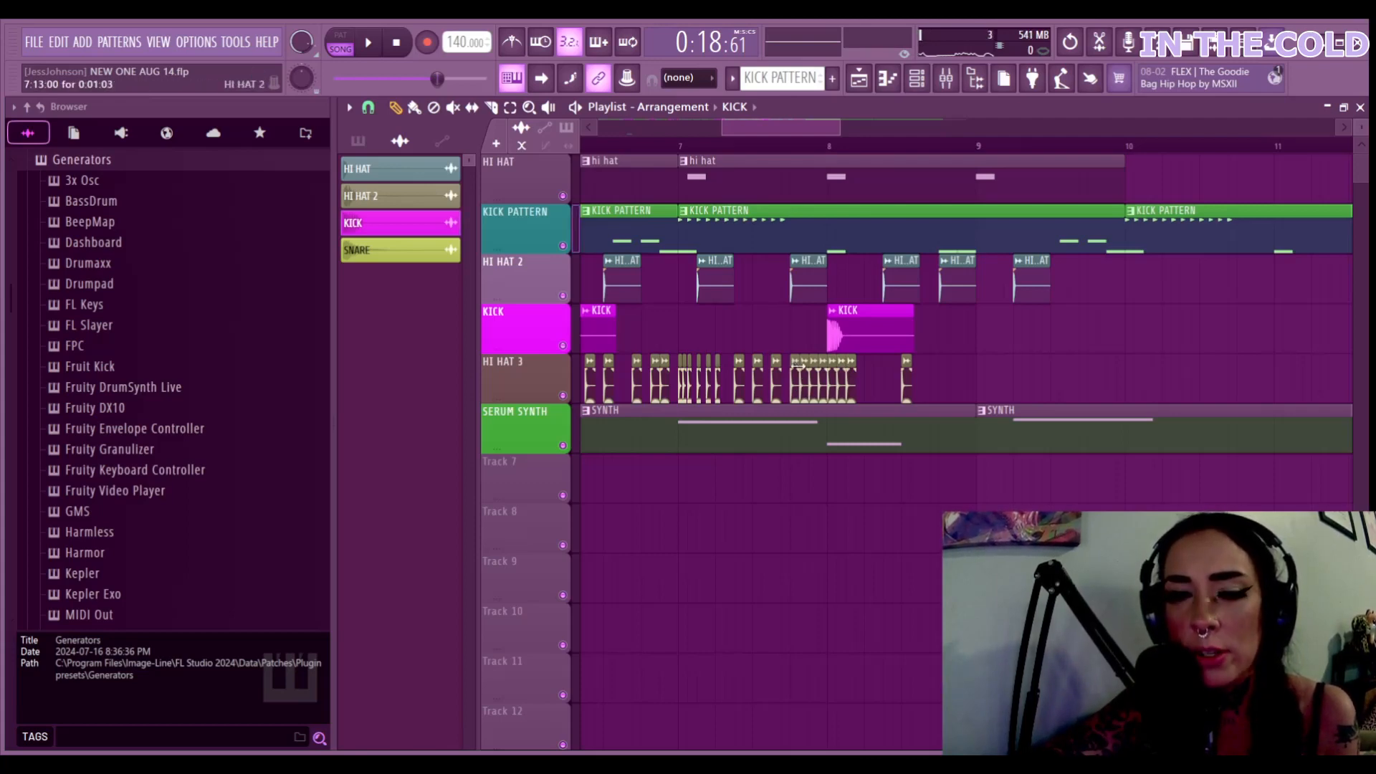
Paint several HI HAT 2 hits near the end of the HI HAT 3 lane
click(776, 387)
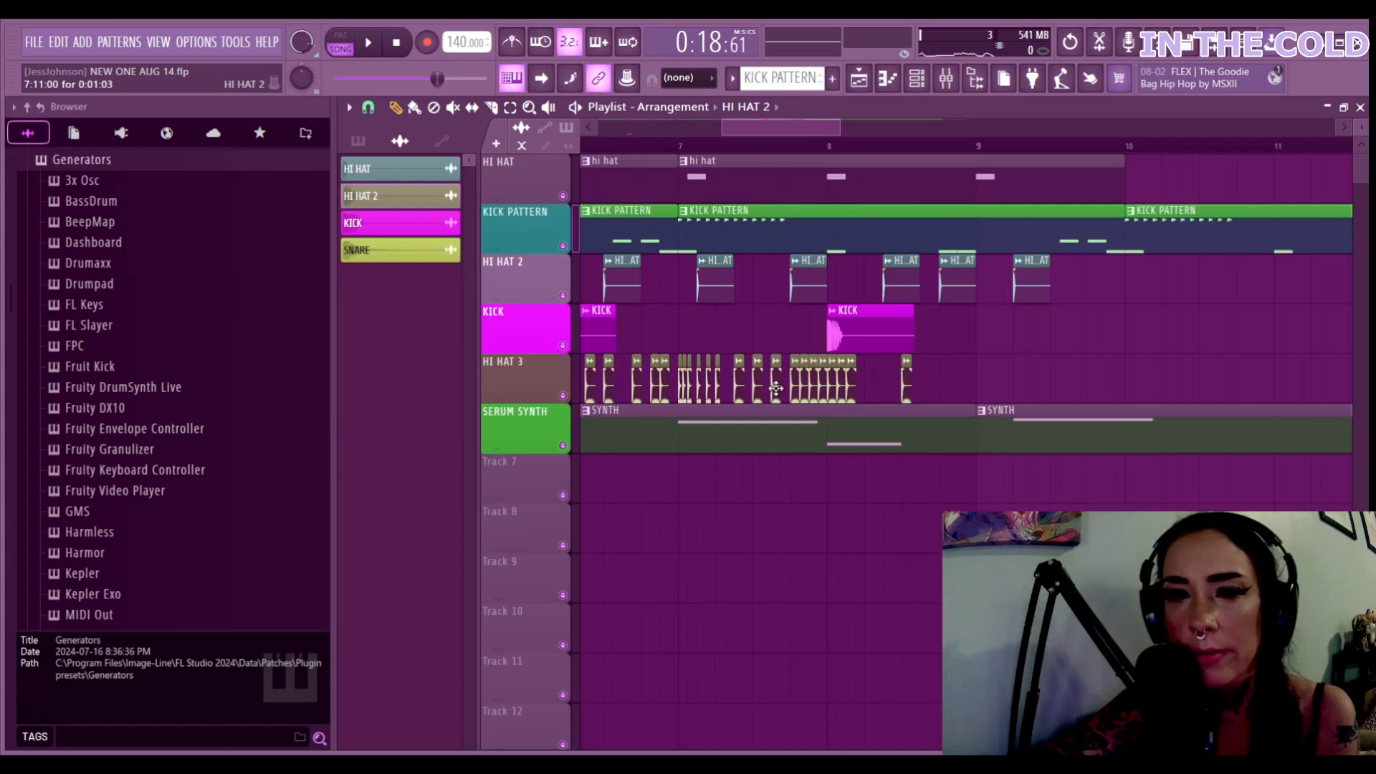
click(875, 387)
click(935, 387)
click(954, 387)
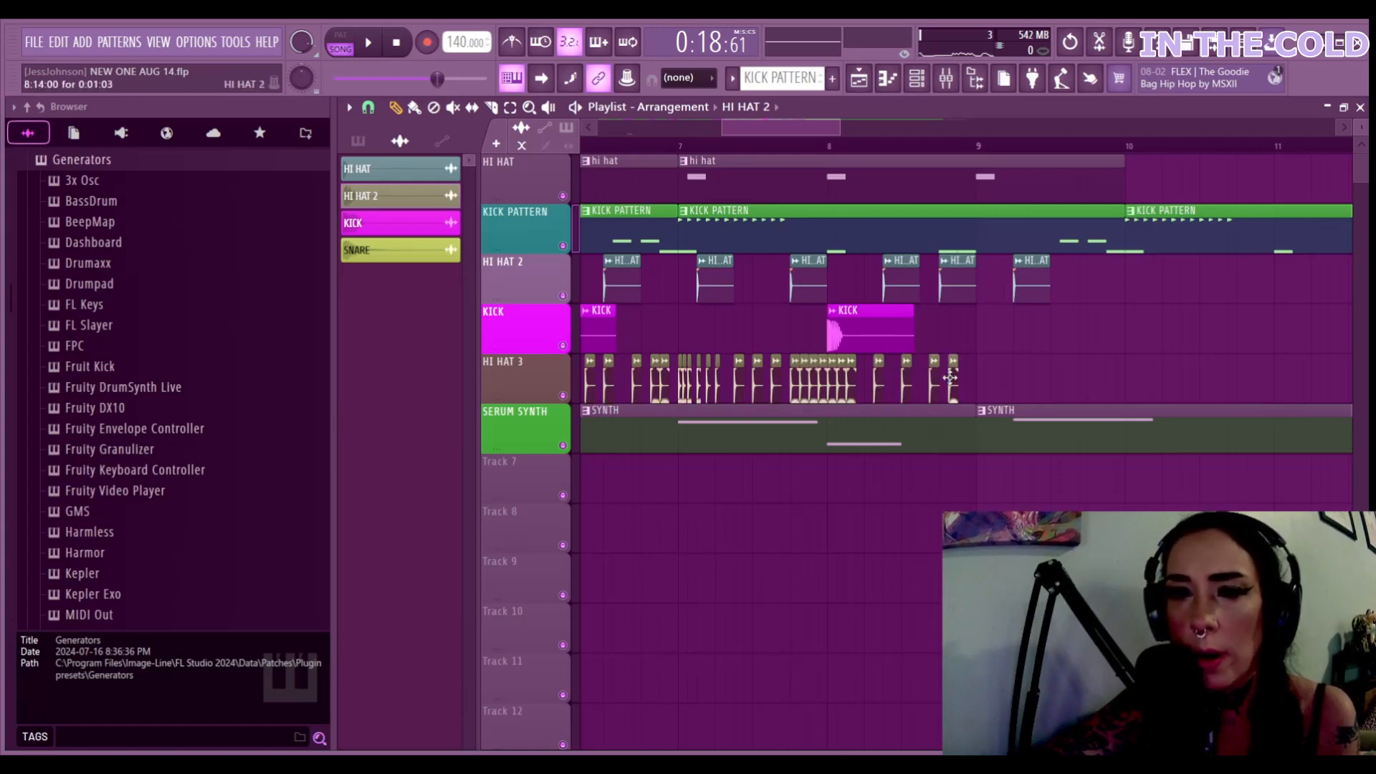
click(982, 385)
click(968, 382)
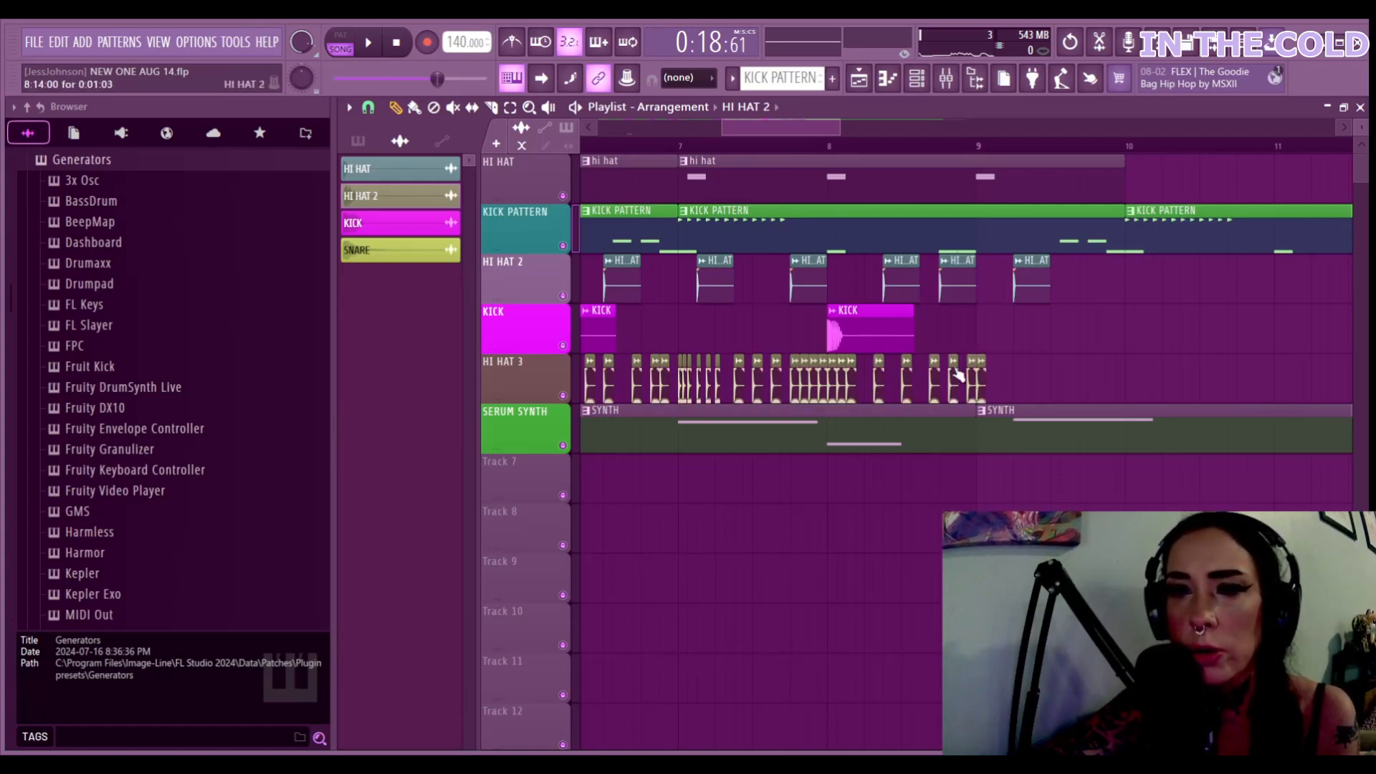
click(962, 331)
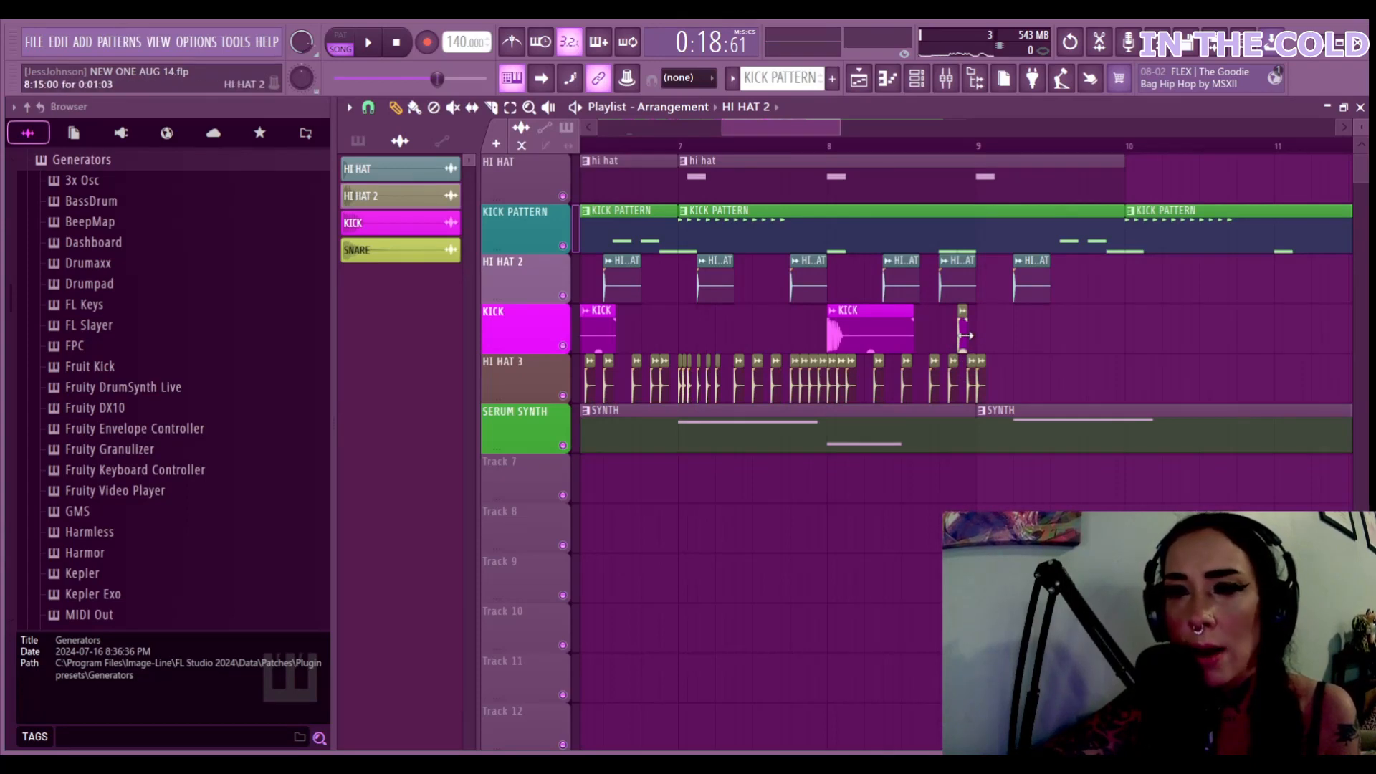
drag(963, 335, 961, 391)
Overlap a second KICK clip with the first near bar 8 and play from around bar 7
click(877, 327)
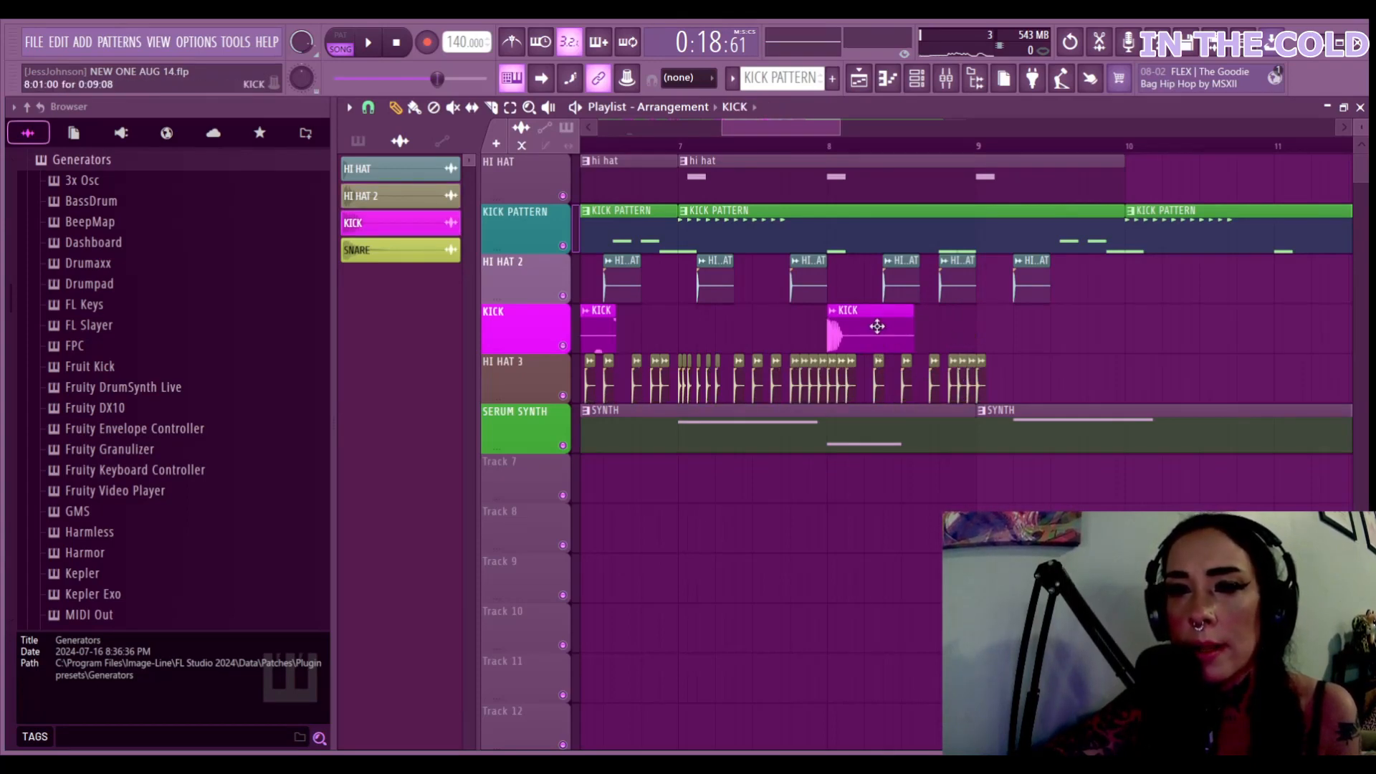
click(940, 329)
drag(958, 334, 896, 337)
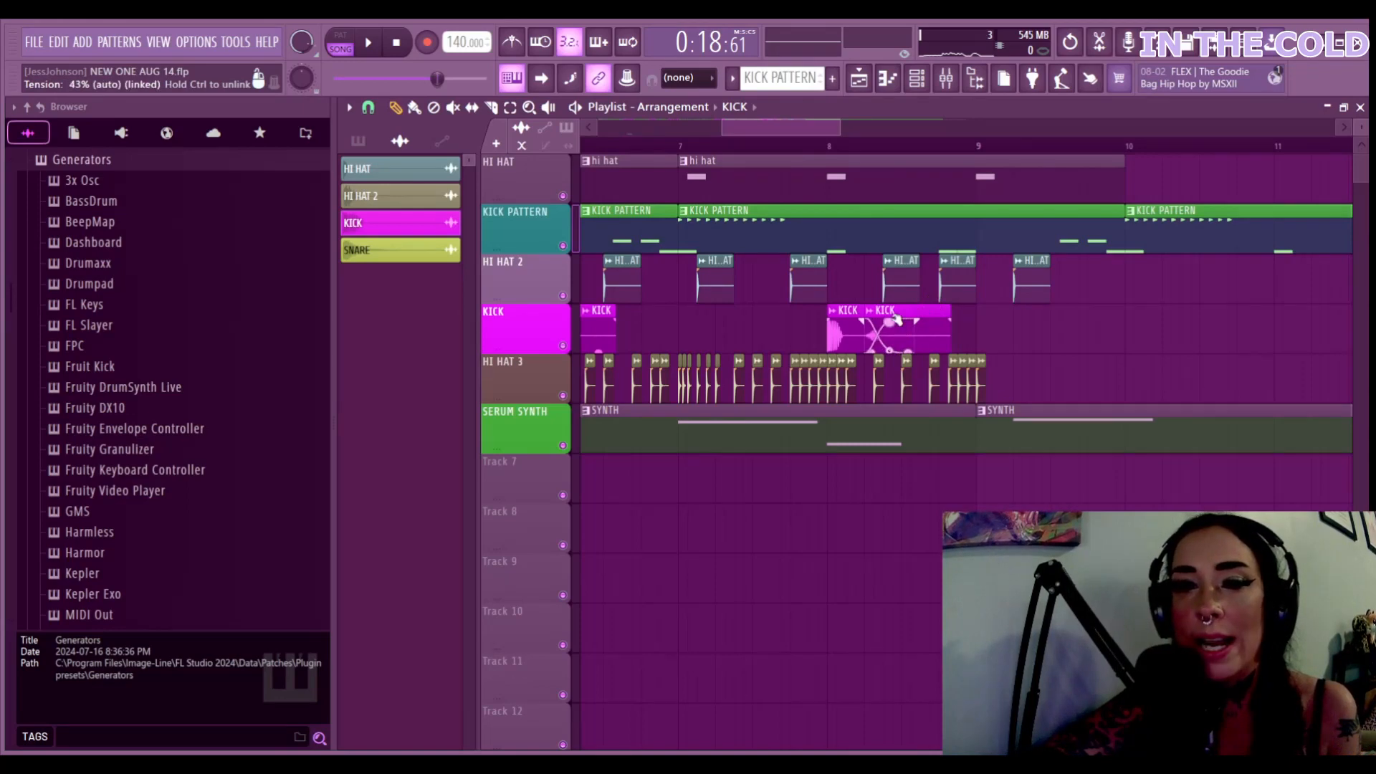
click(772, 146)
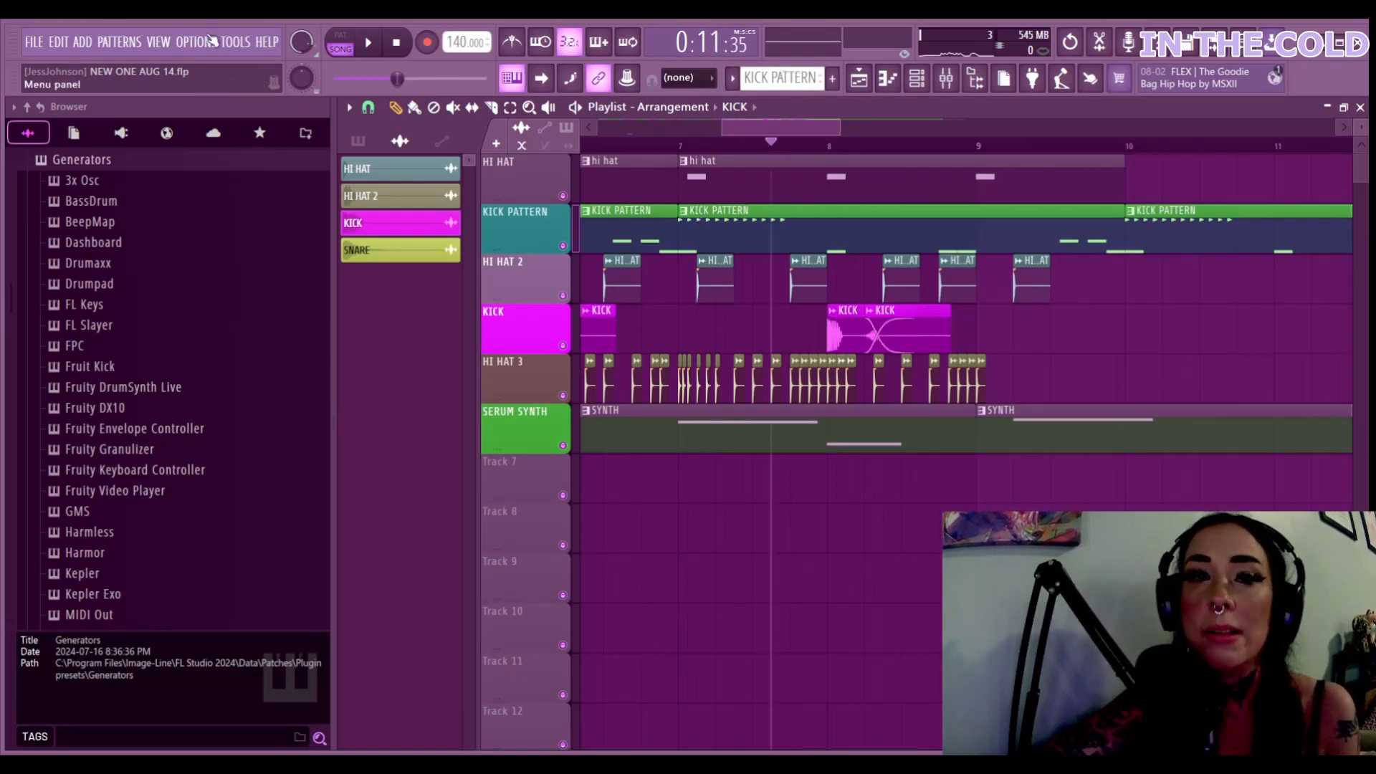
click(368, 43)
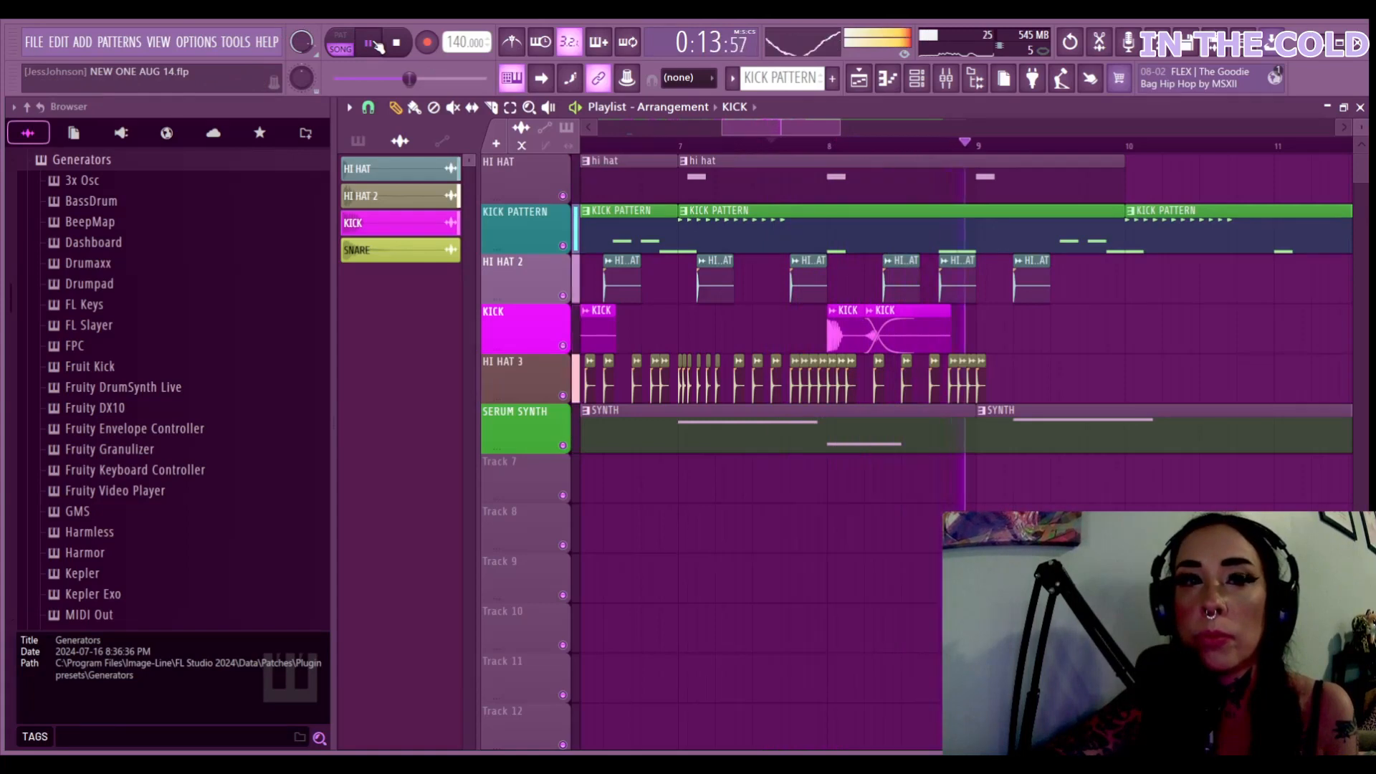
click(370, 43)
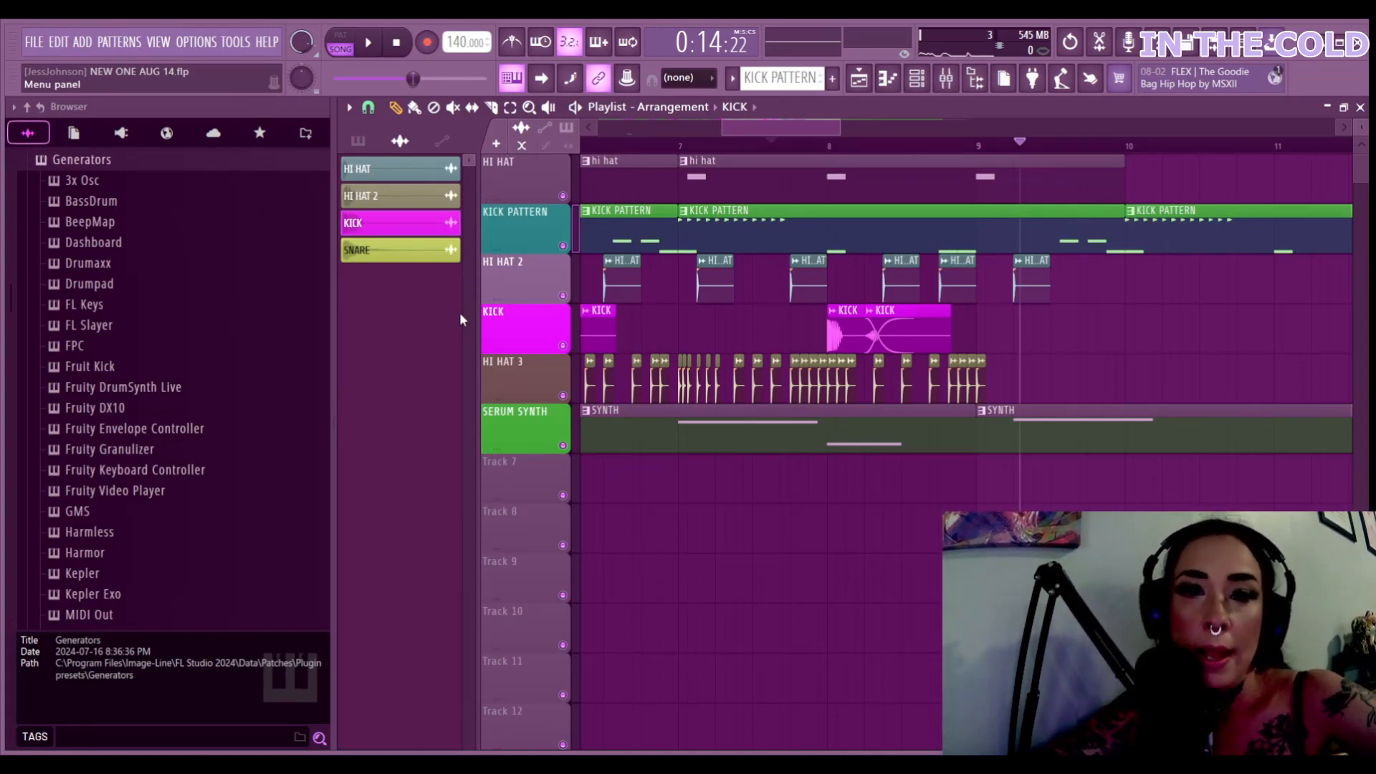
click(725, 142)
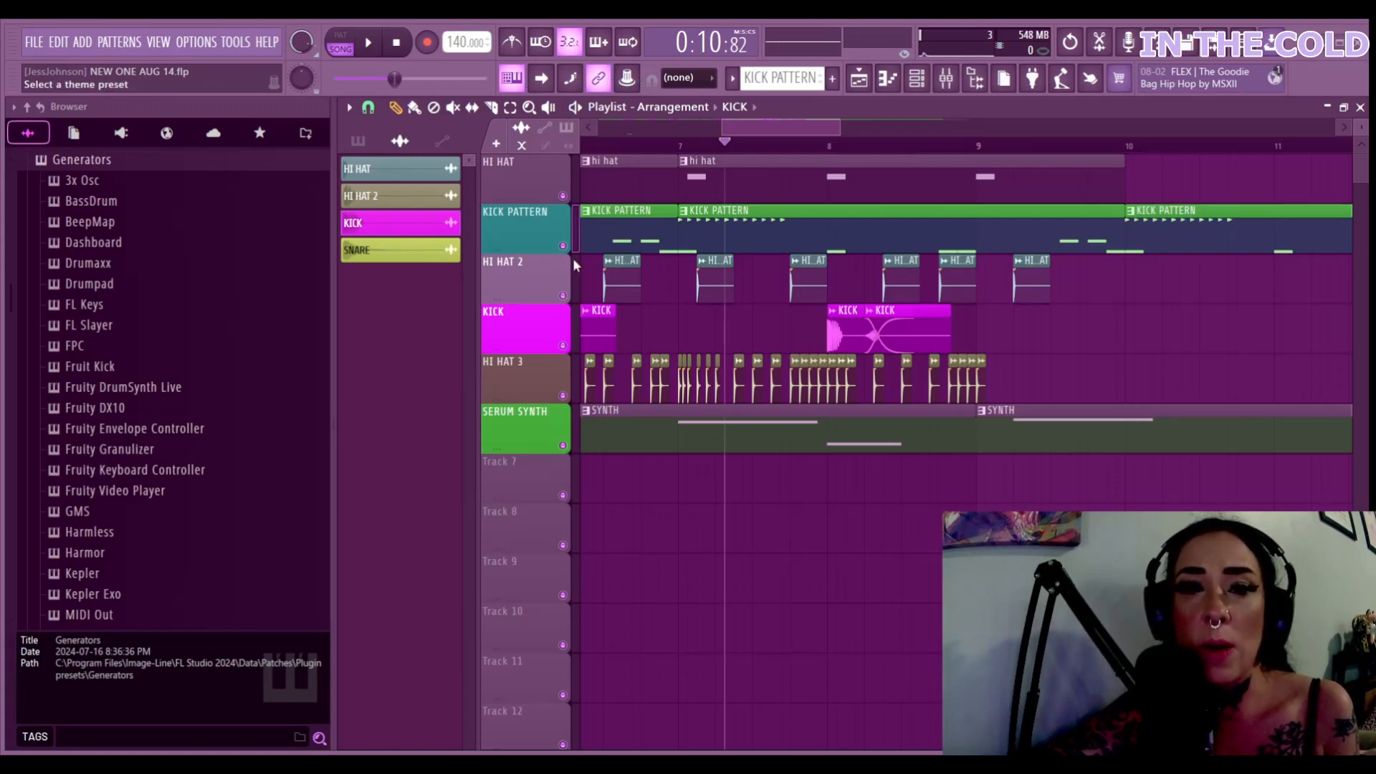
Try the grey theme, revert to purple, and open the Channel Rack from the toolbar
click(494, 172)
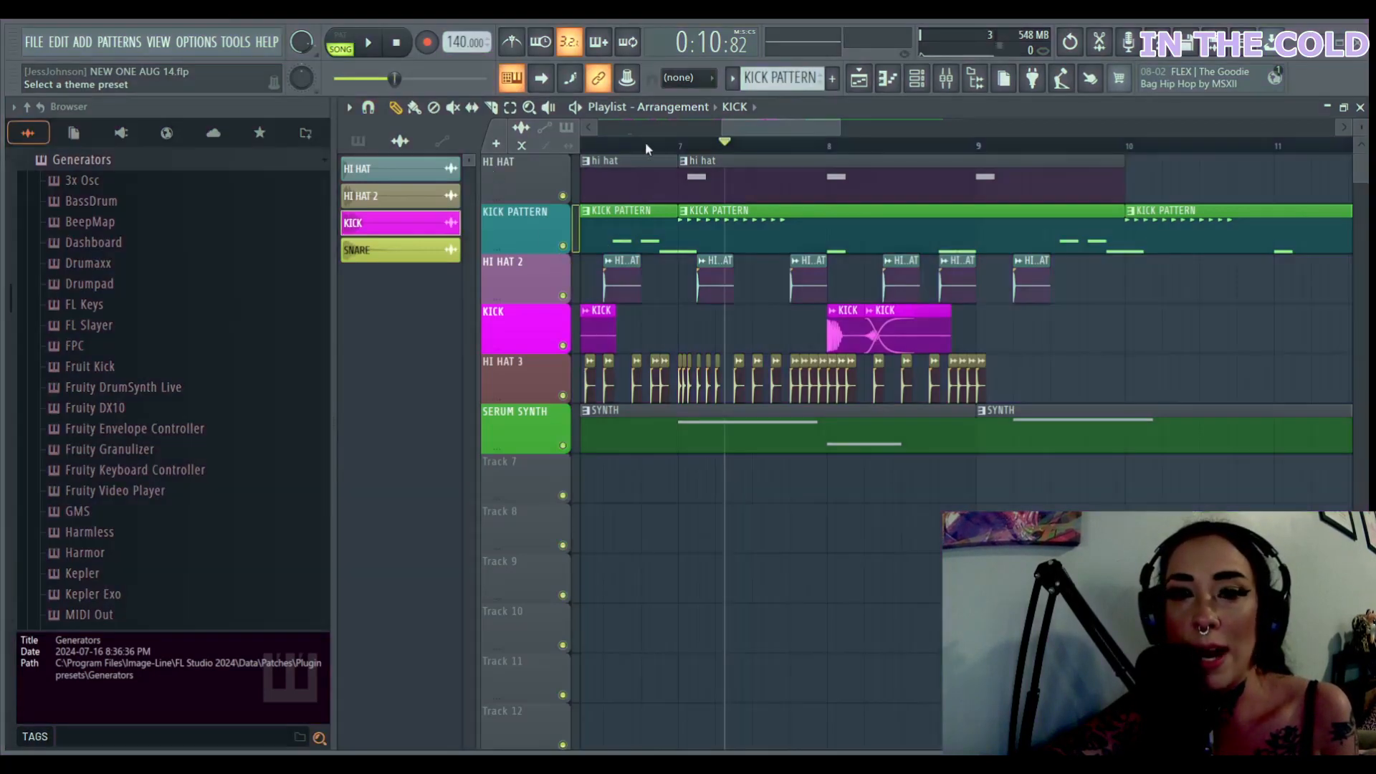
click(694, 313)
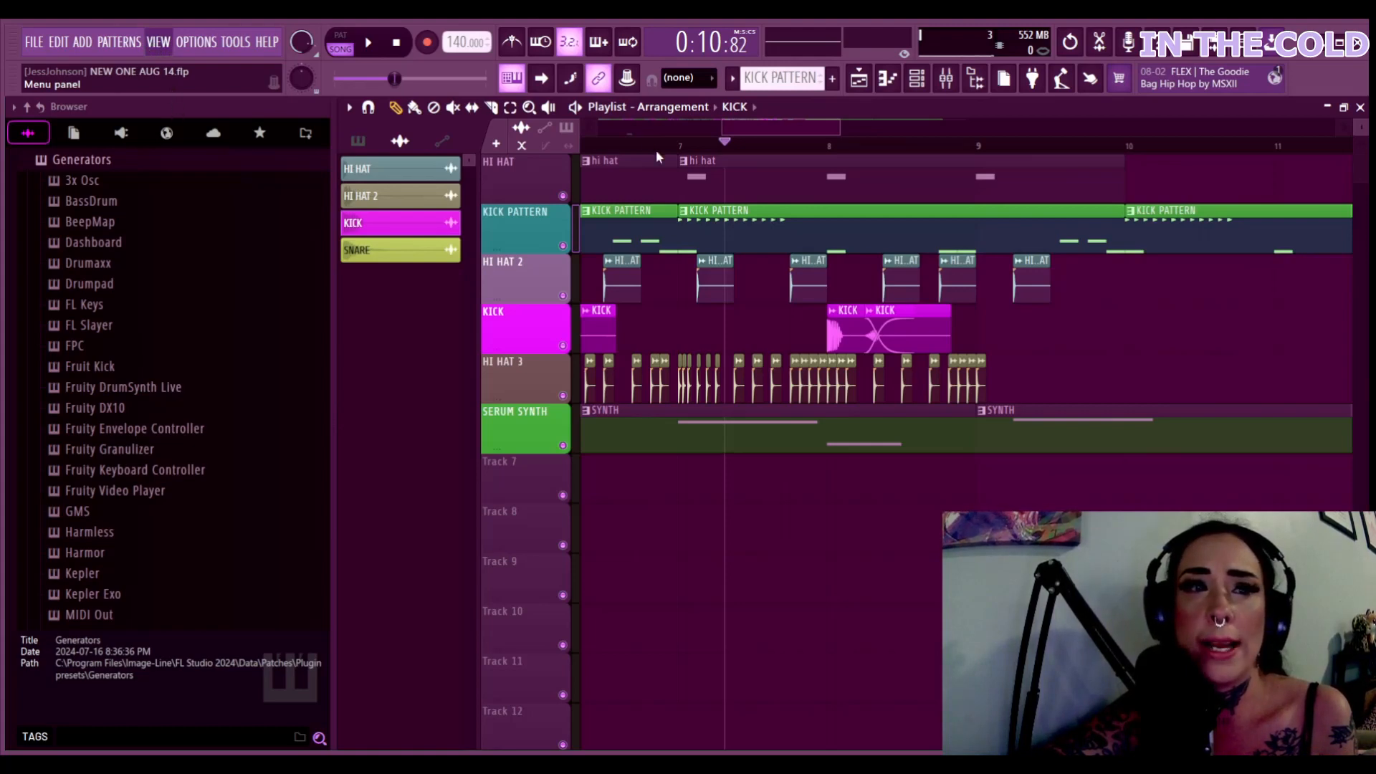
click(916, 79)
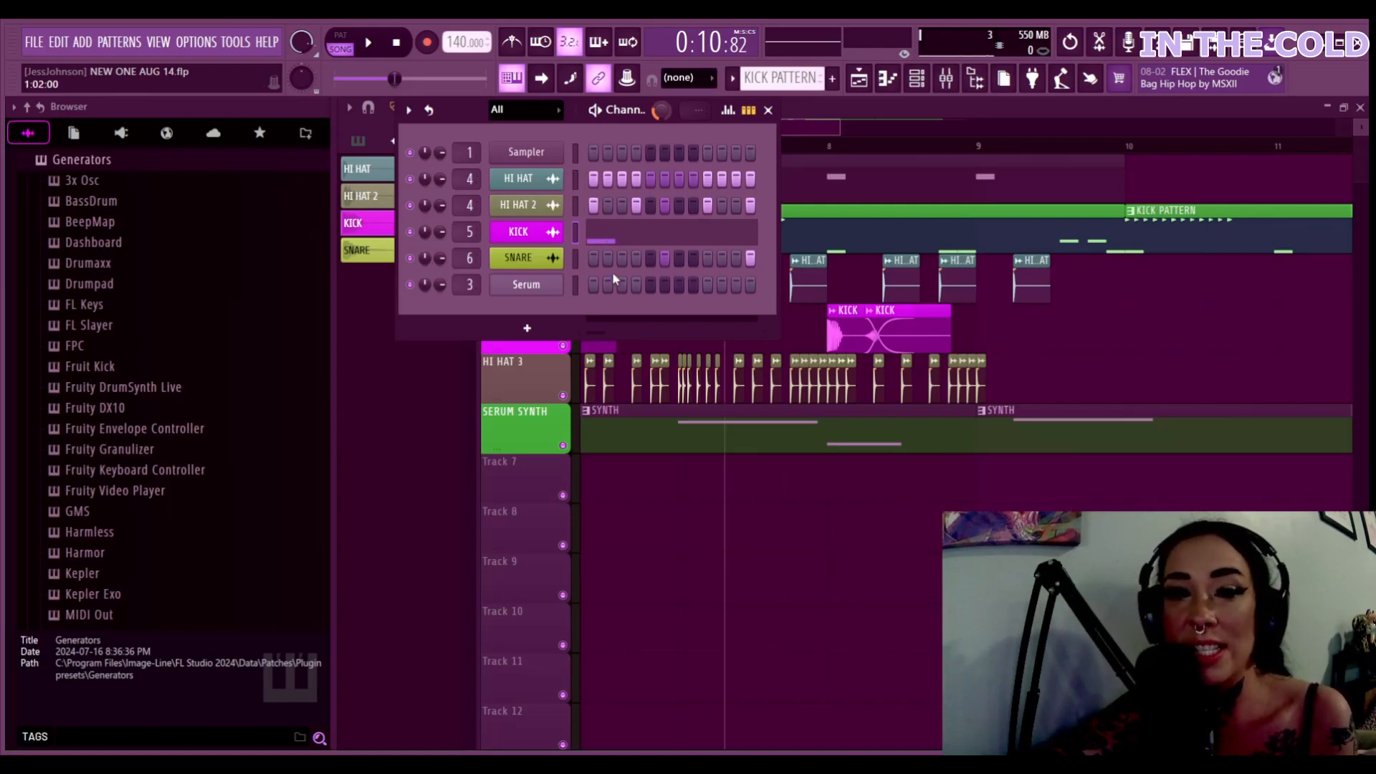
Play the KICK pattern alone in pattern mode and show its notes in the piano roll
key(l)
key(space)
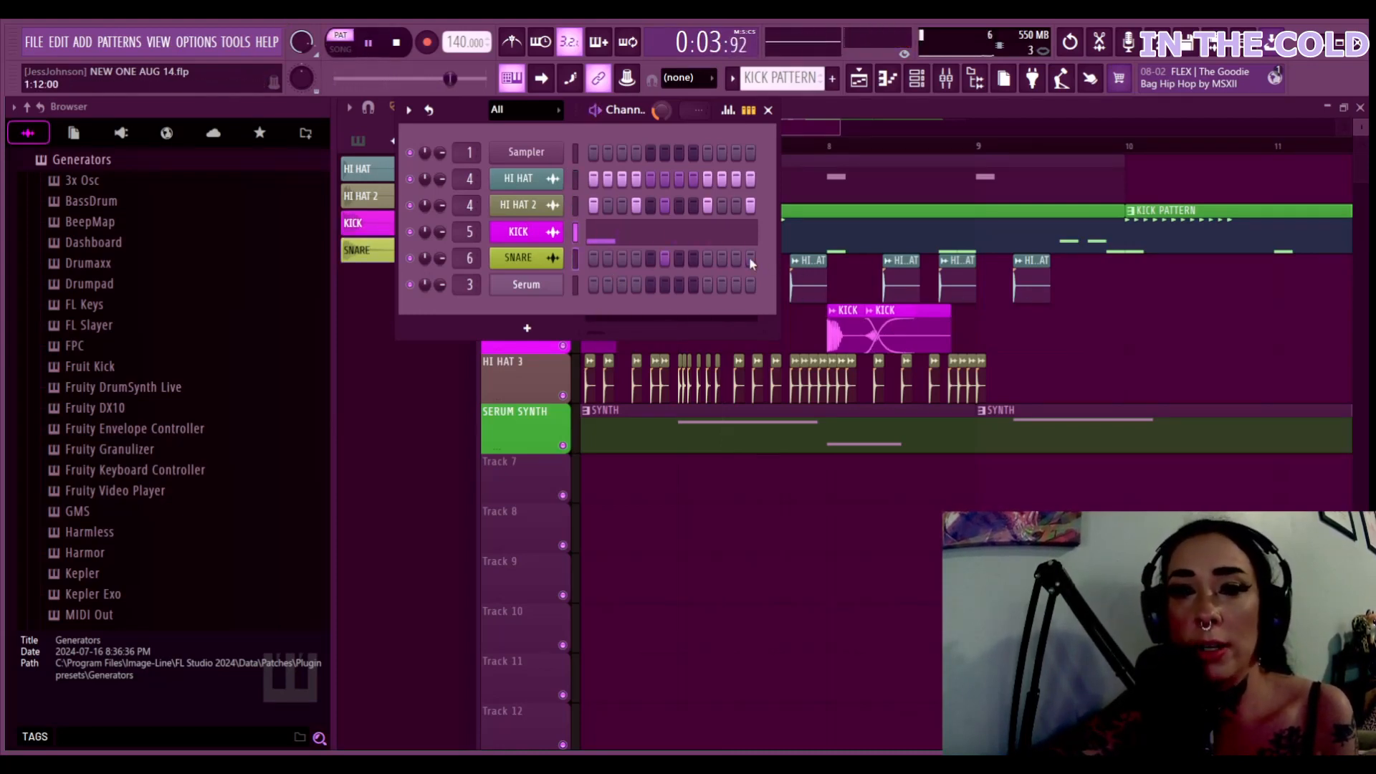
click(604, 241)
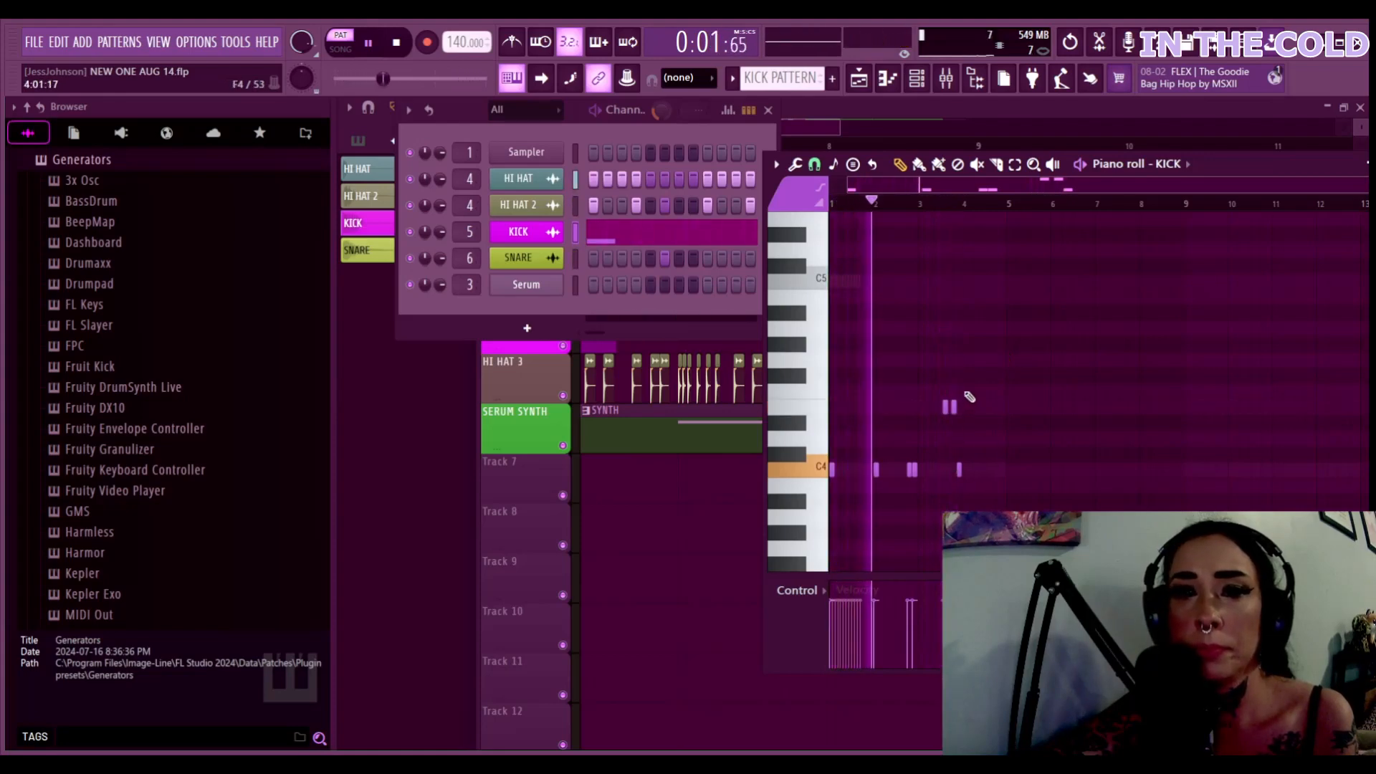
Add five kick notes: C4 at beats 4 and 7, a higher one at 6, and a C4 pair near 8
drag(1242, 163, 1101, 177)
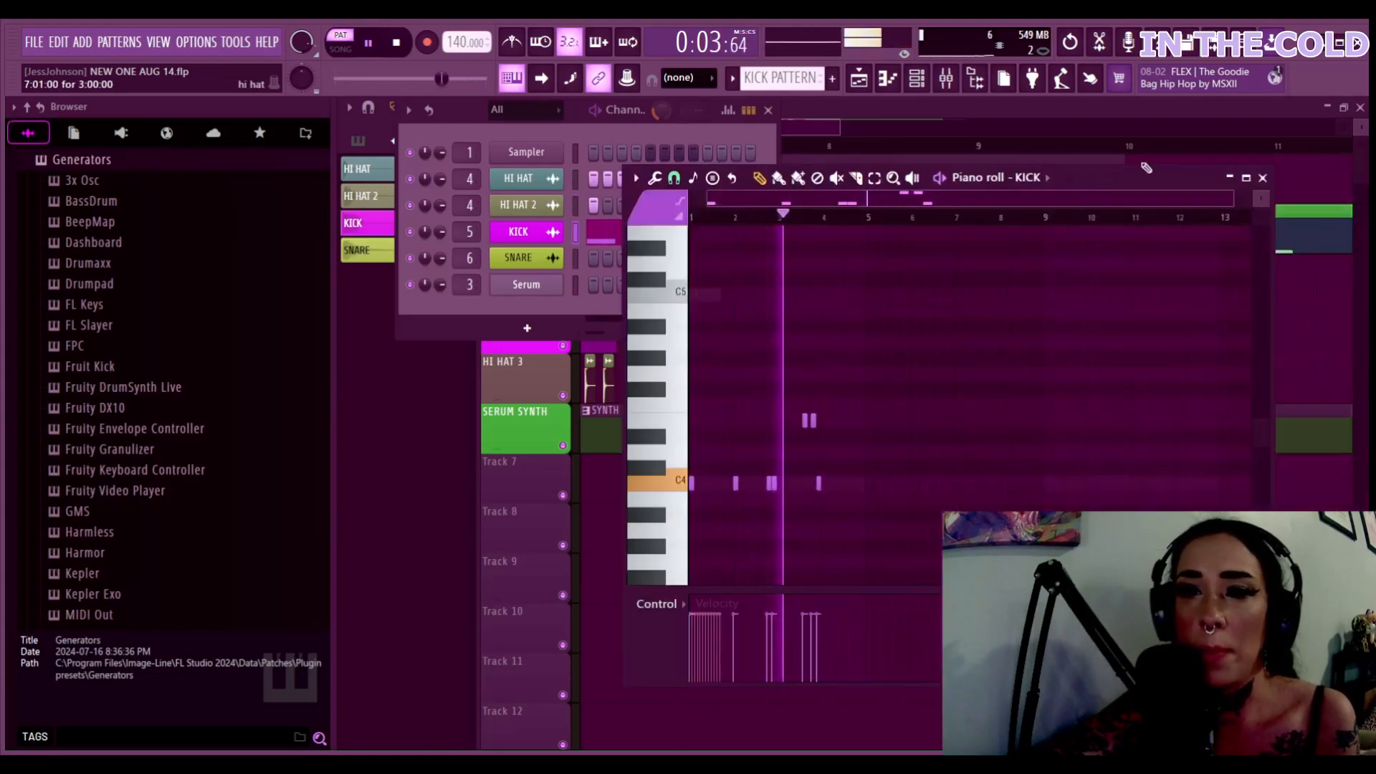
click(1245, 177)
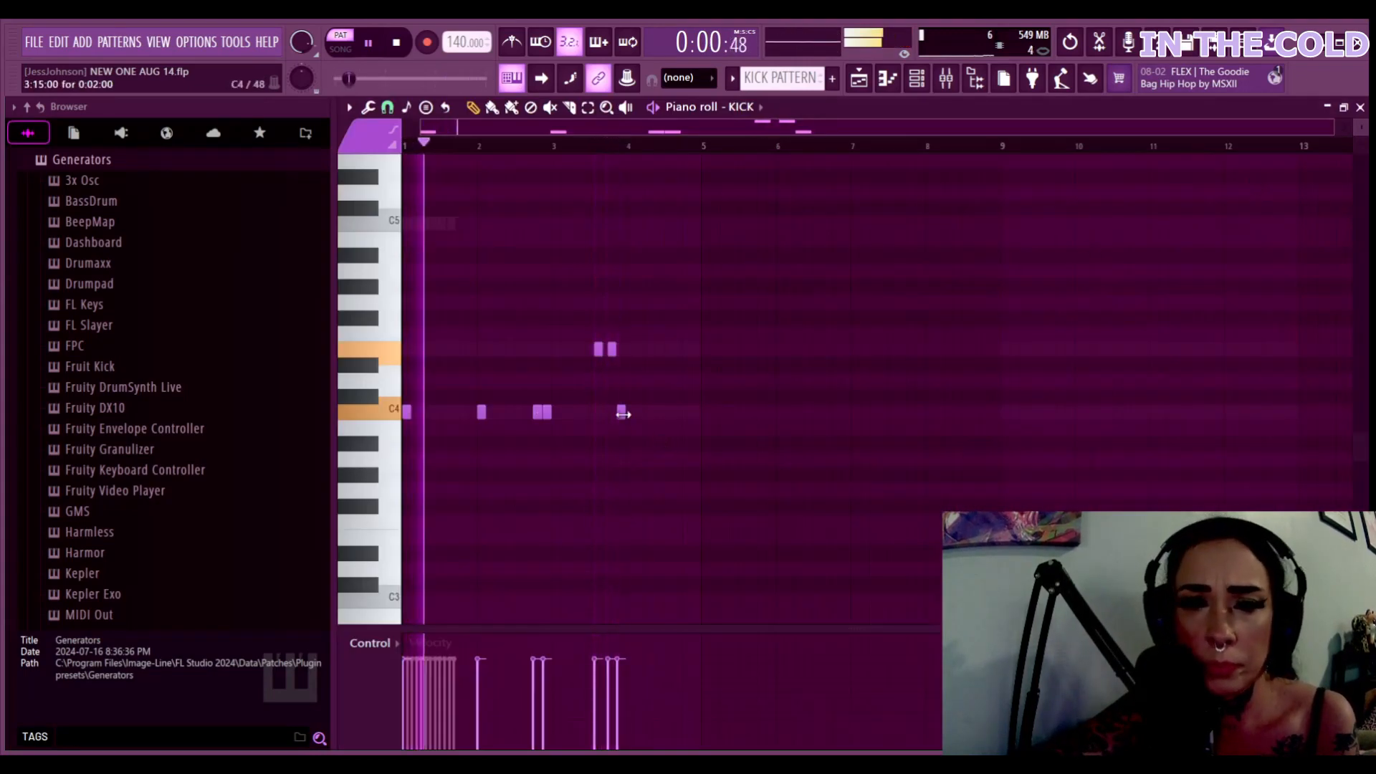
click(695, 412)
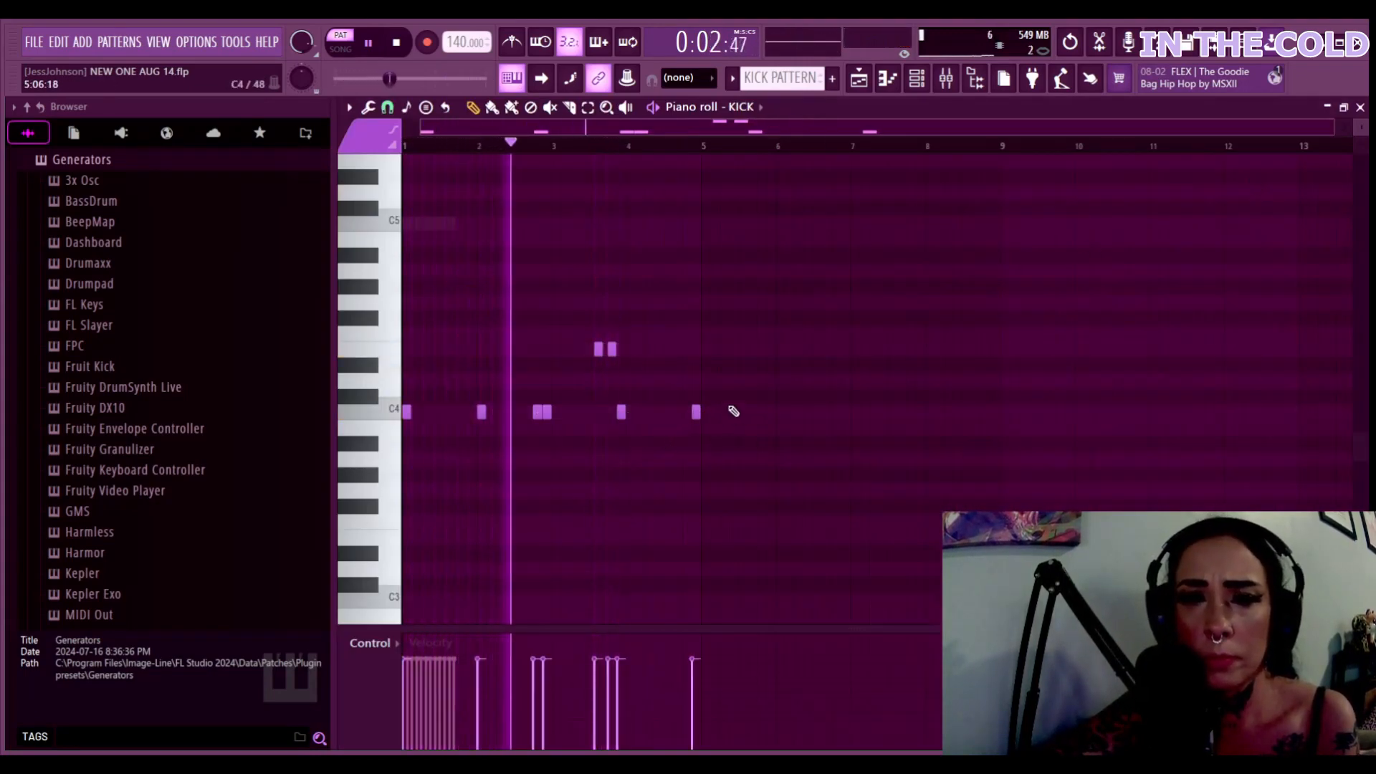
click(771, 334)
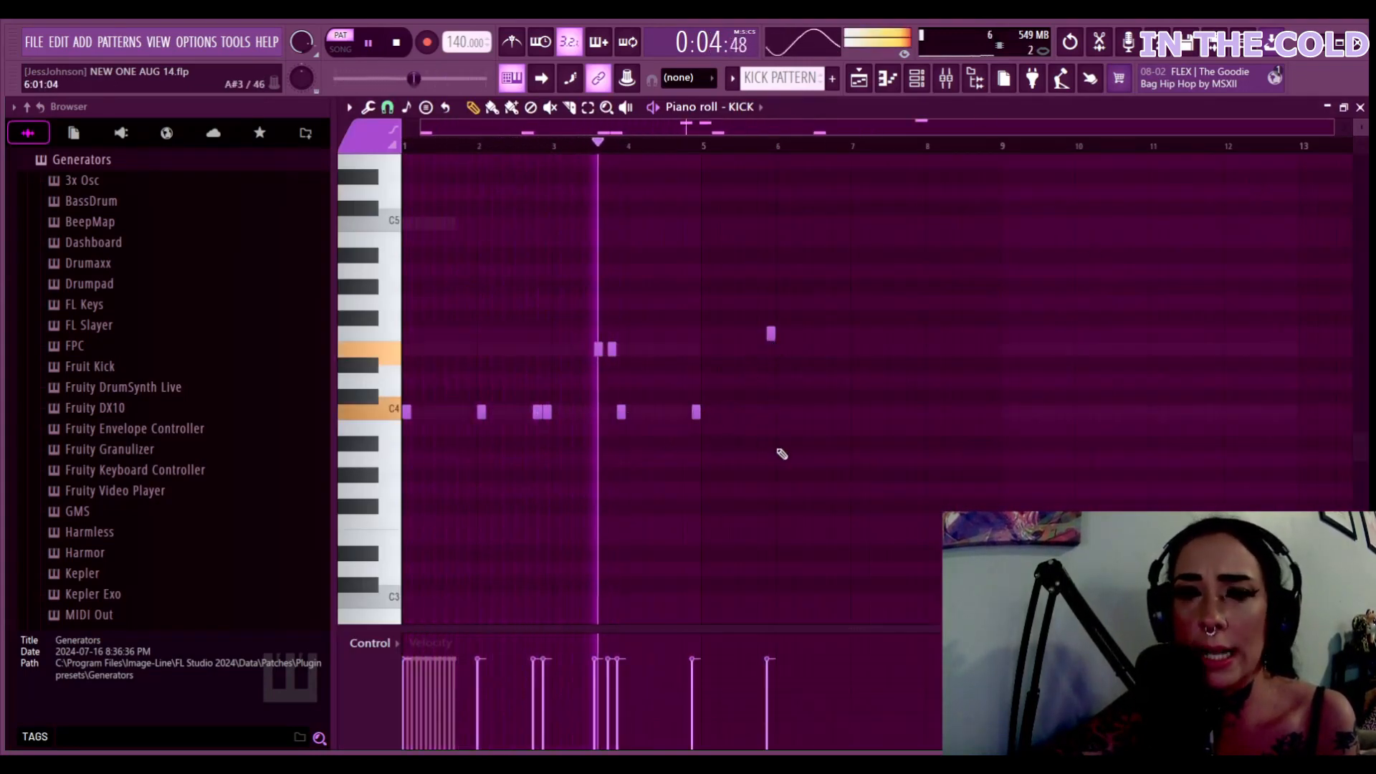
click(846, 412)
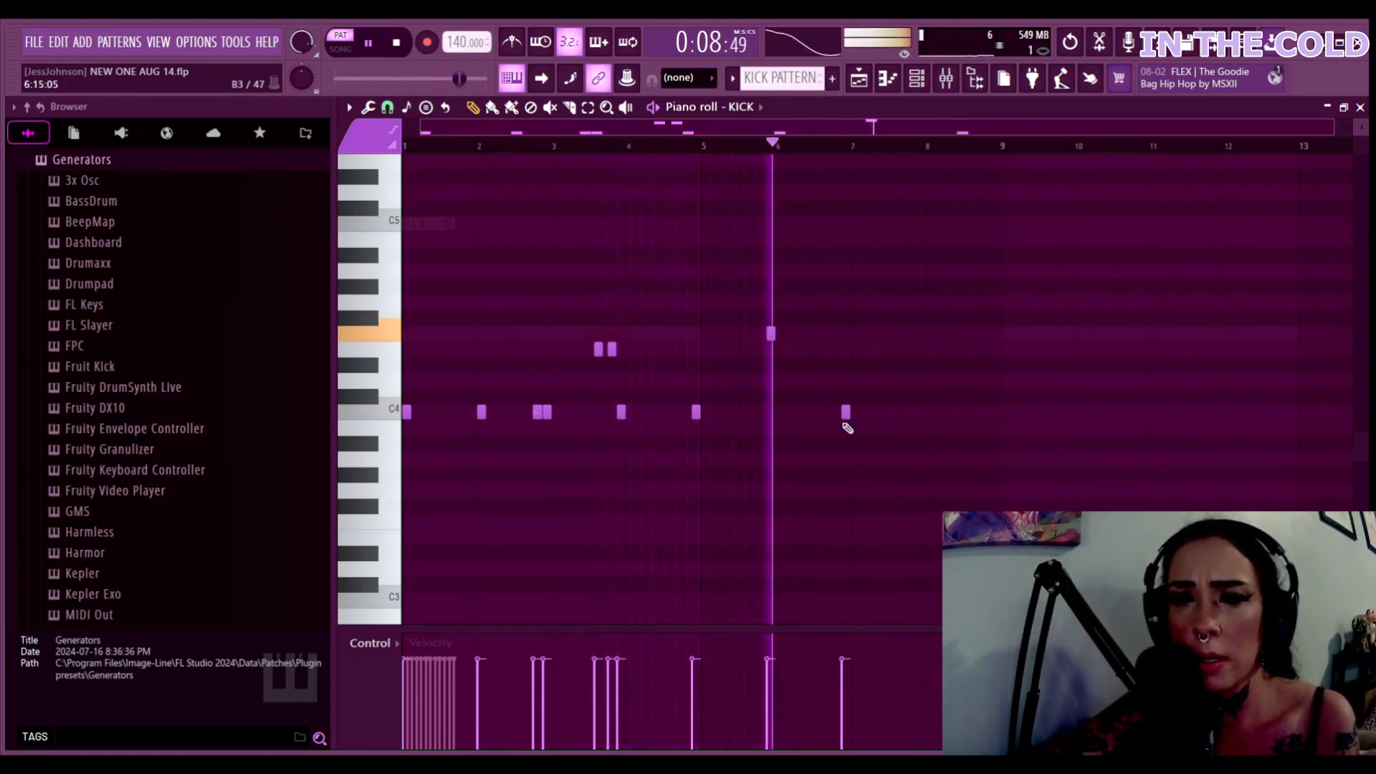
click(911, 413)
click(920, 412)
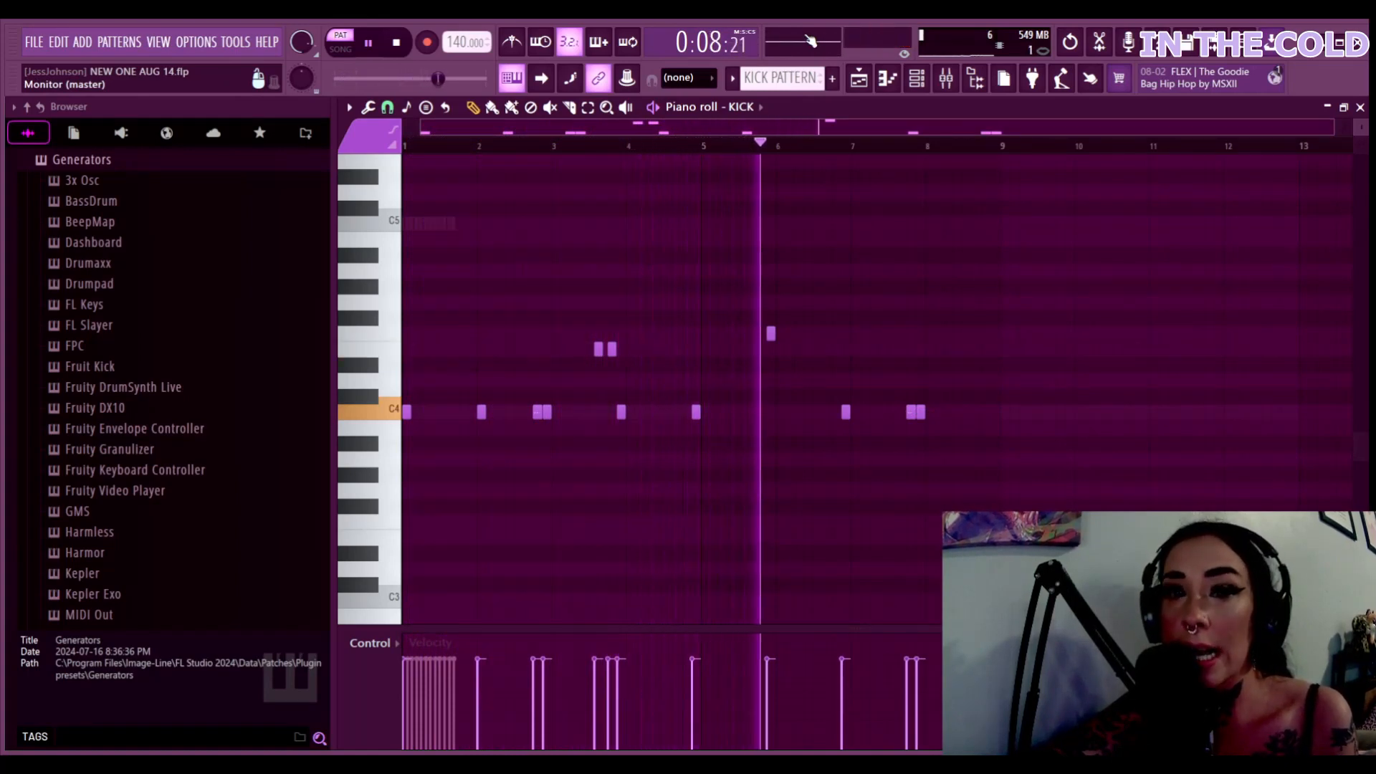
click(1328, 109)
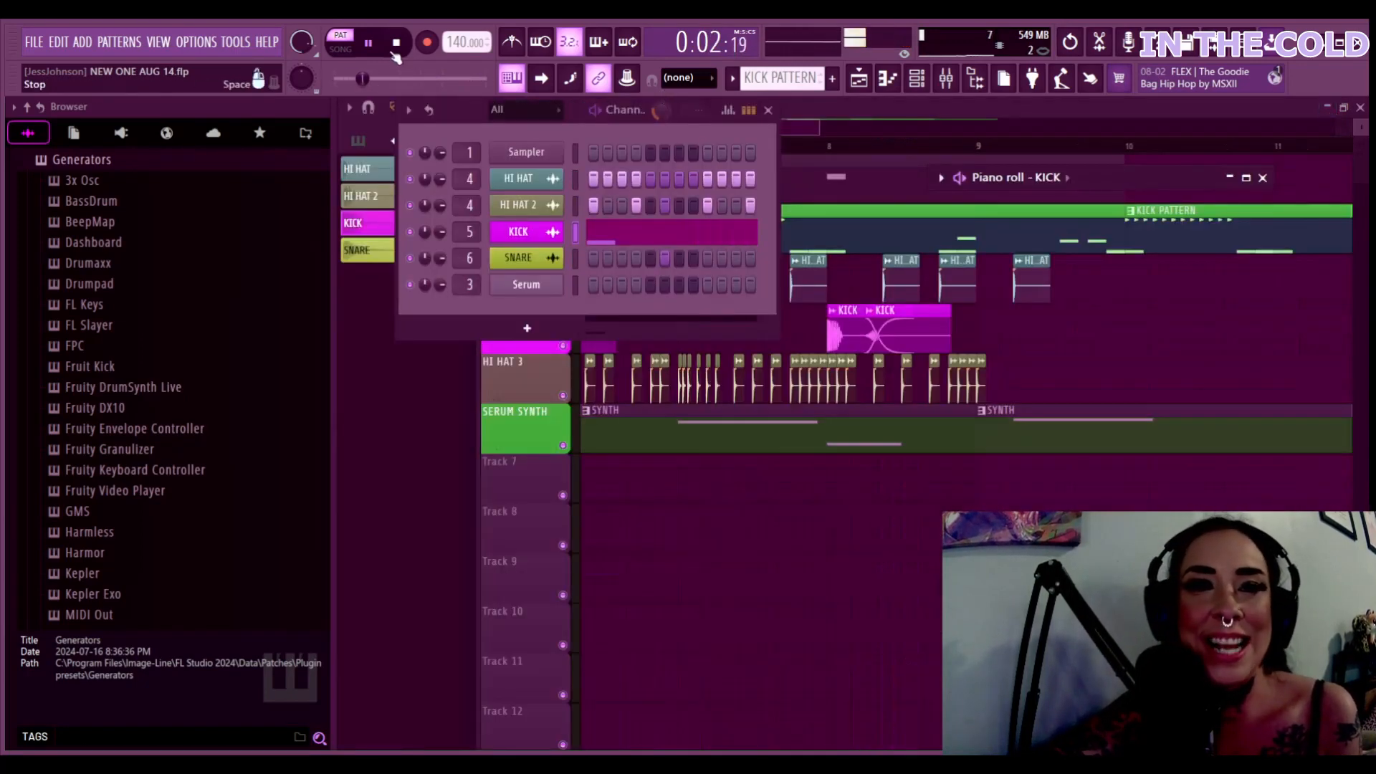
Return to song mode and move playback to around bar 7 with the hi hat pattern selected
click(340, 49)
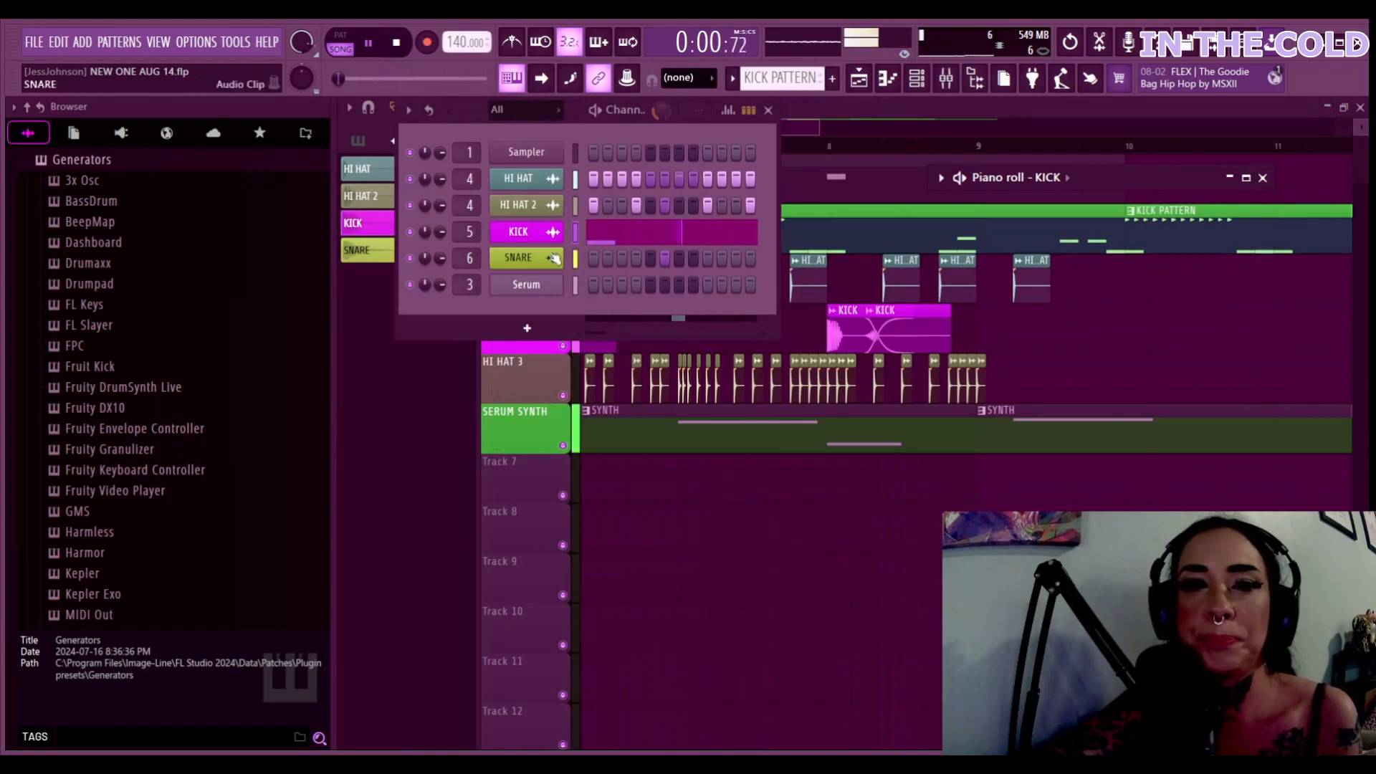
click(431, 371)
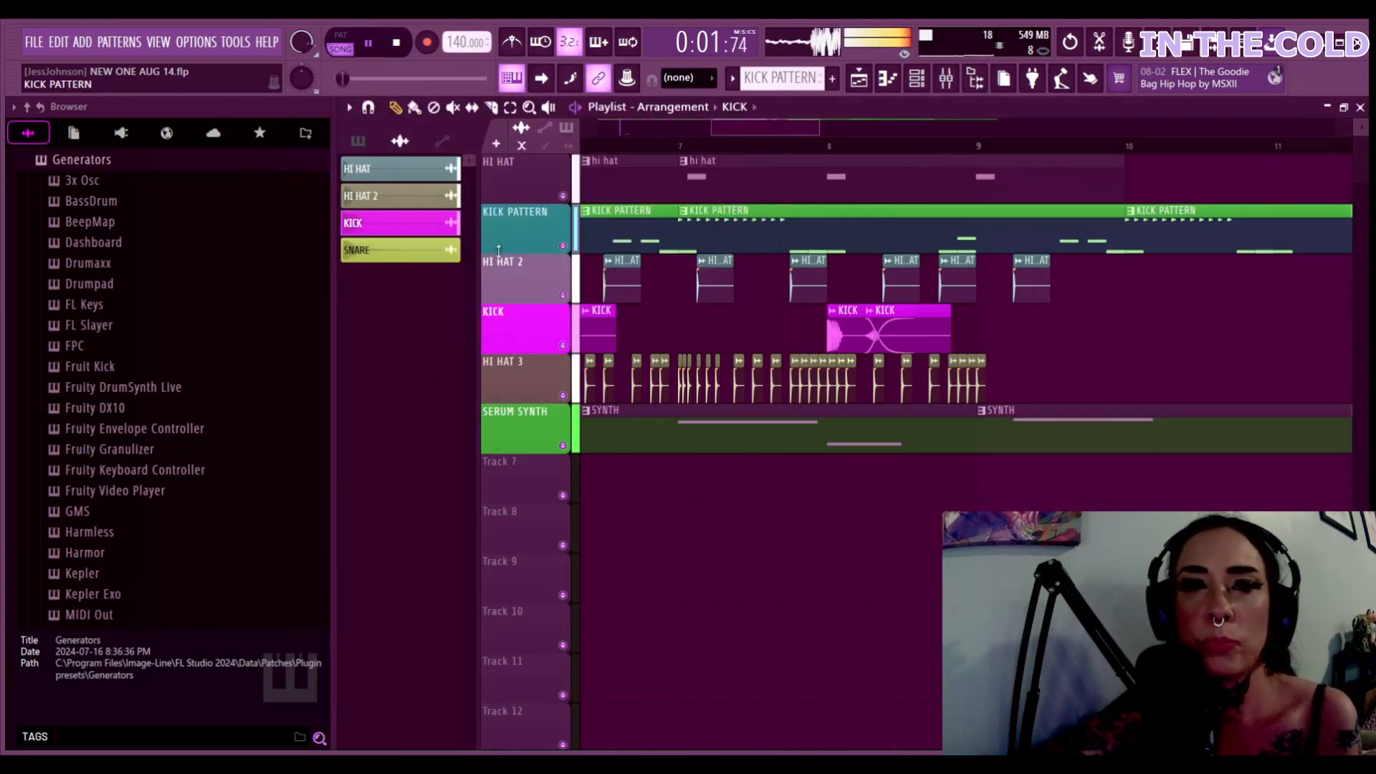
click(589, 148)
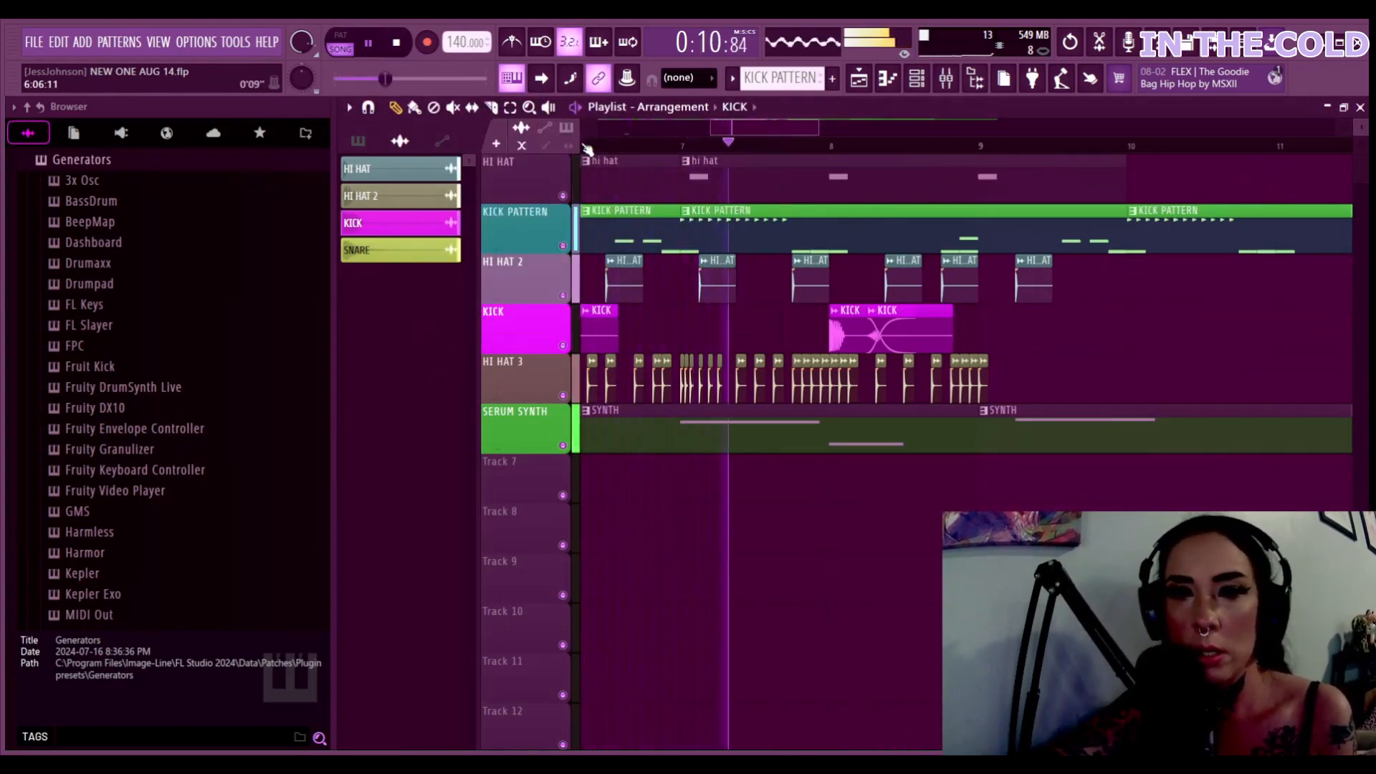
scroll(588, 148, down, 3)
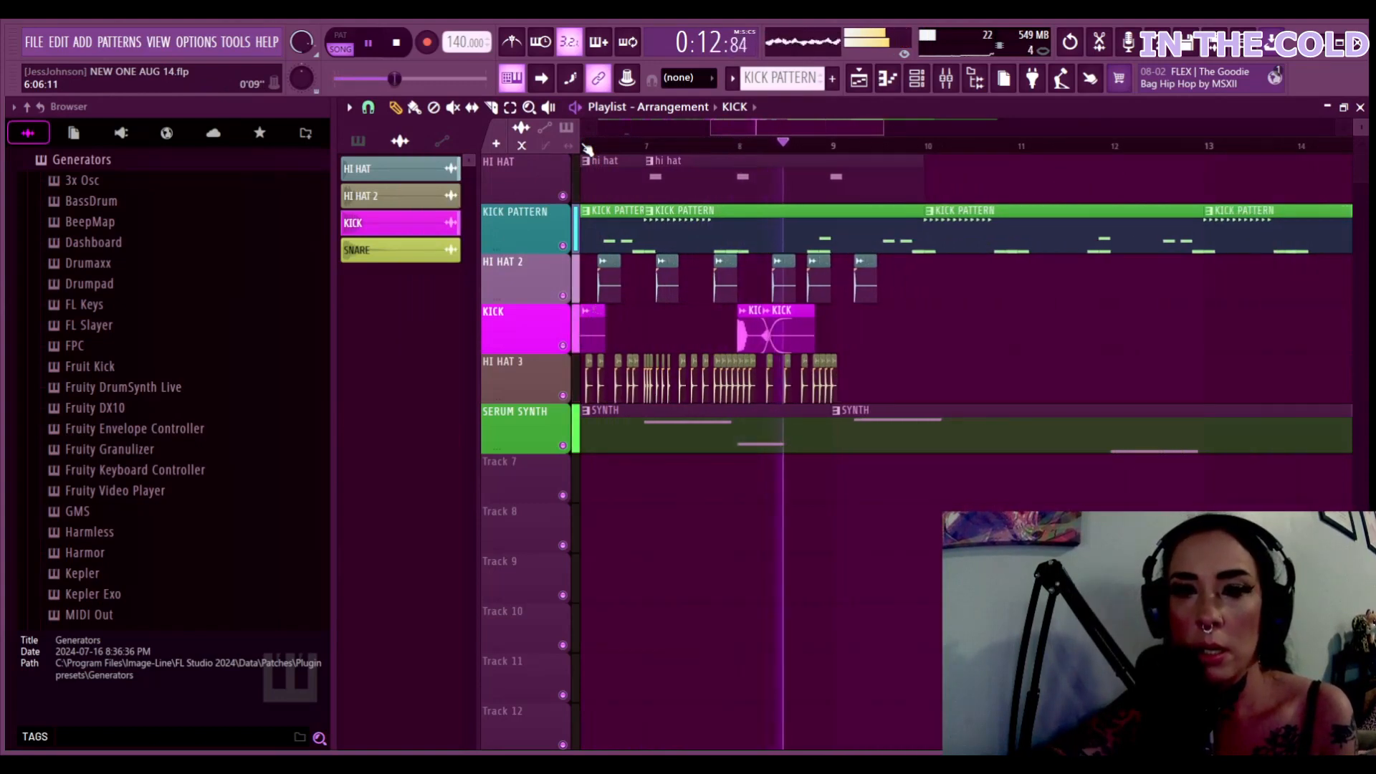
click(864, 288)
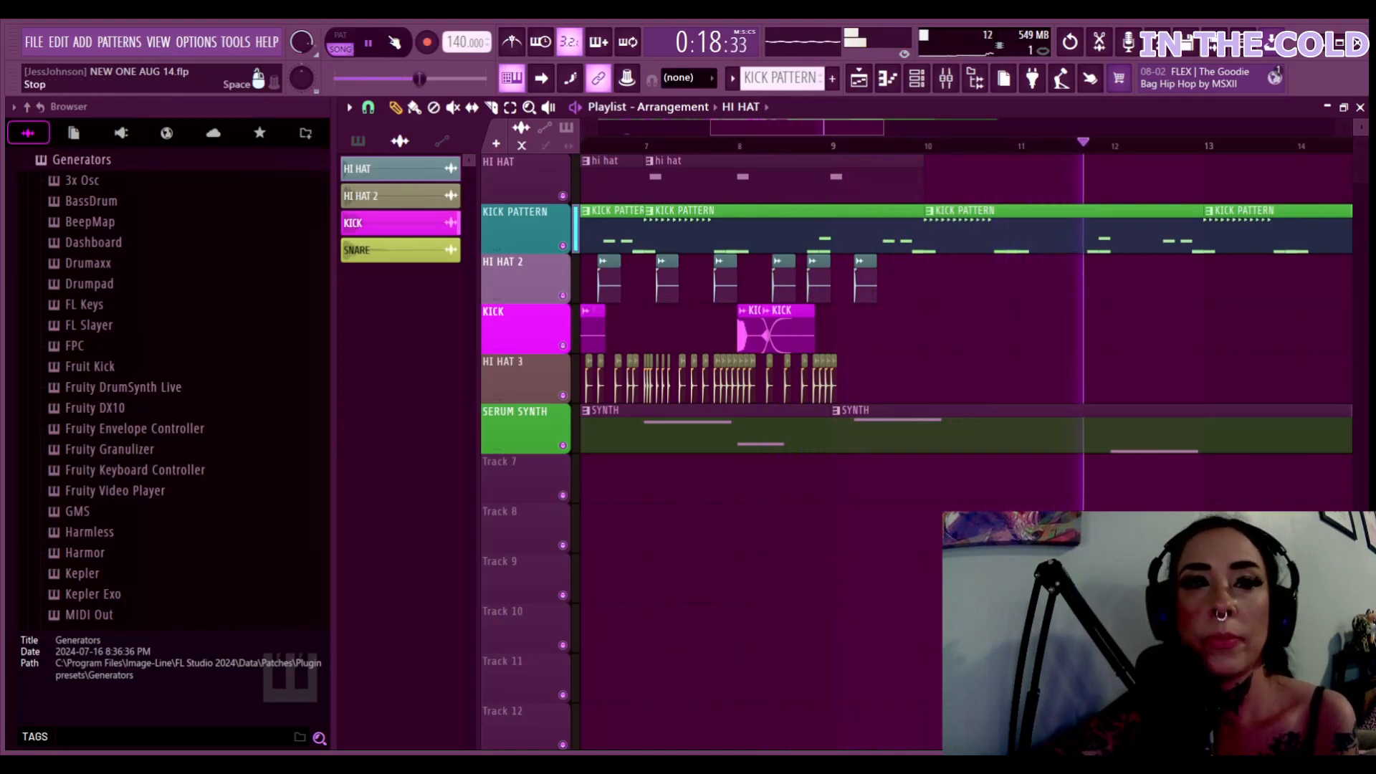
key(space)
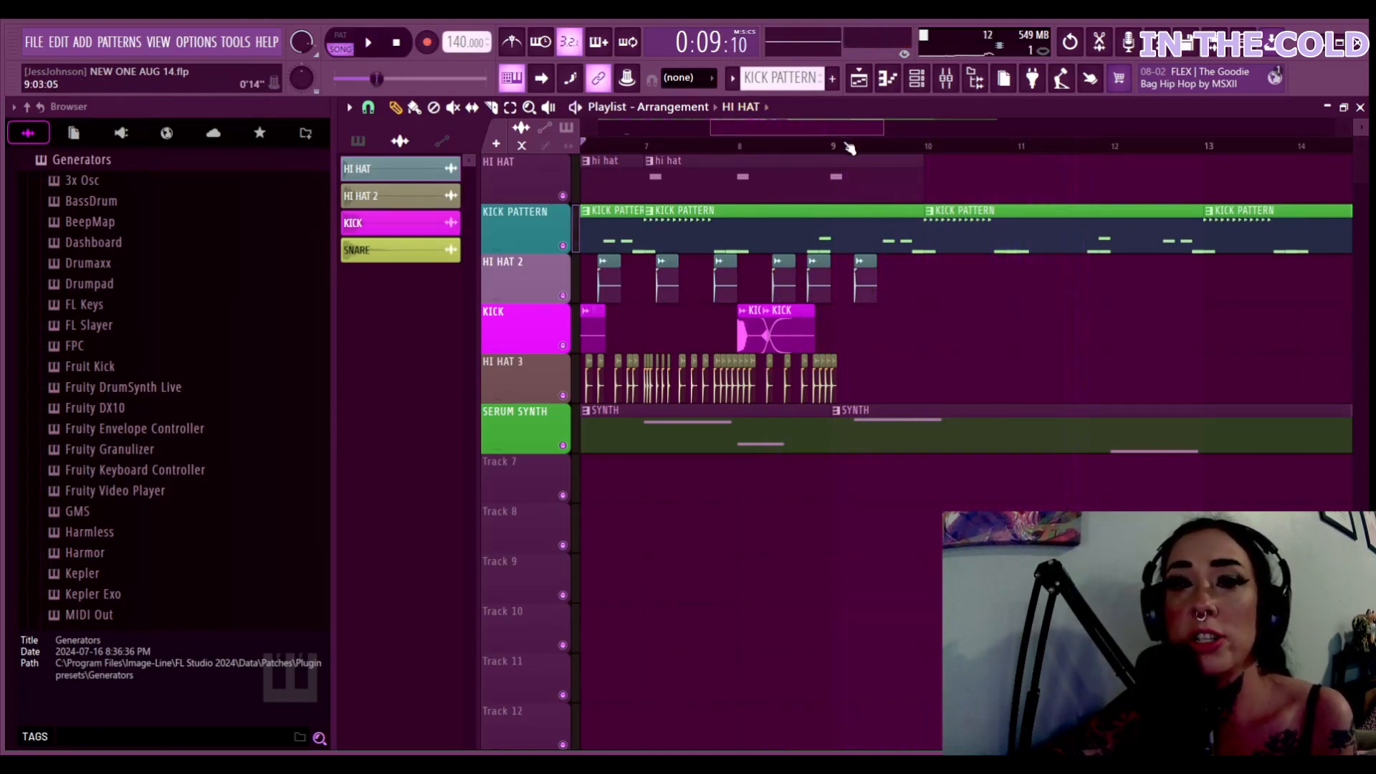
Loop bars 7 to 9 and play the section from just before bar 7
drag(844, 147, 643, 148)
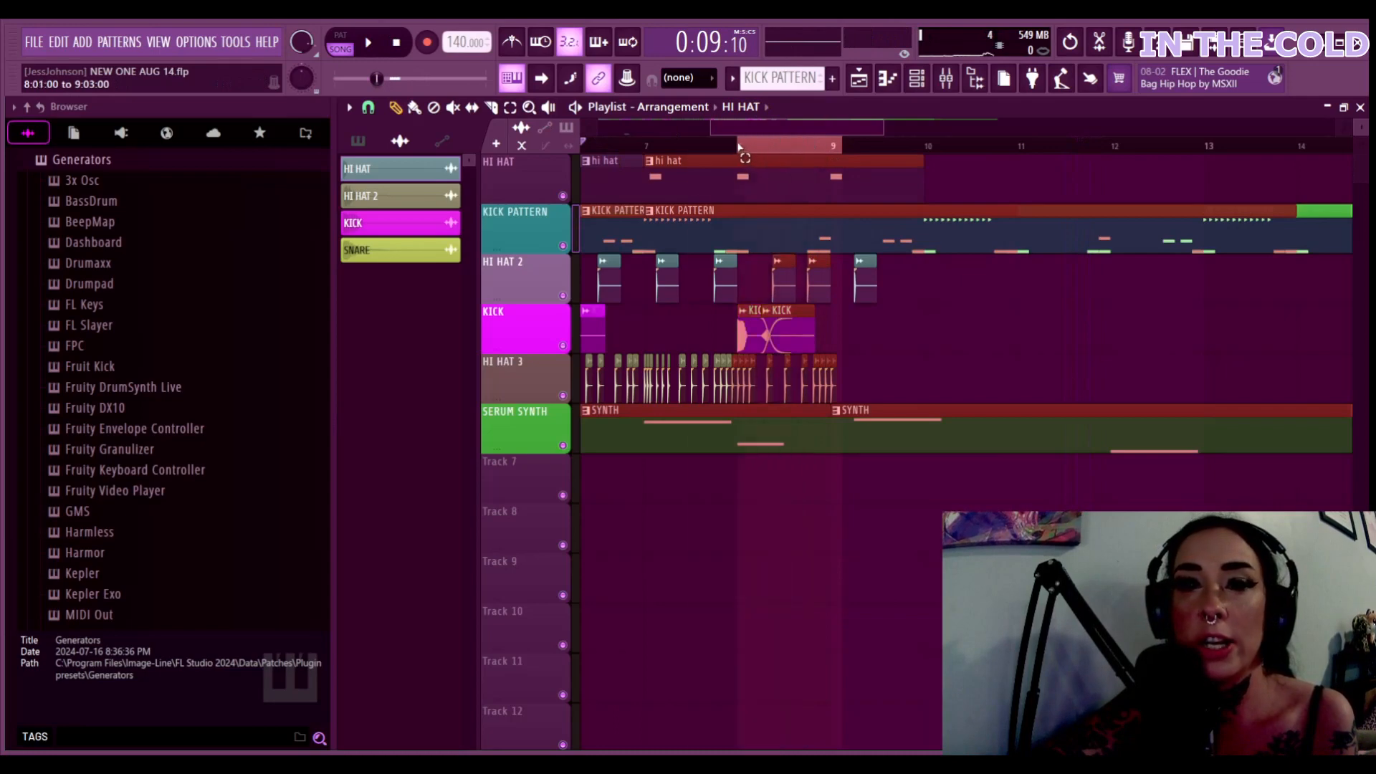
key(space)
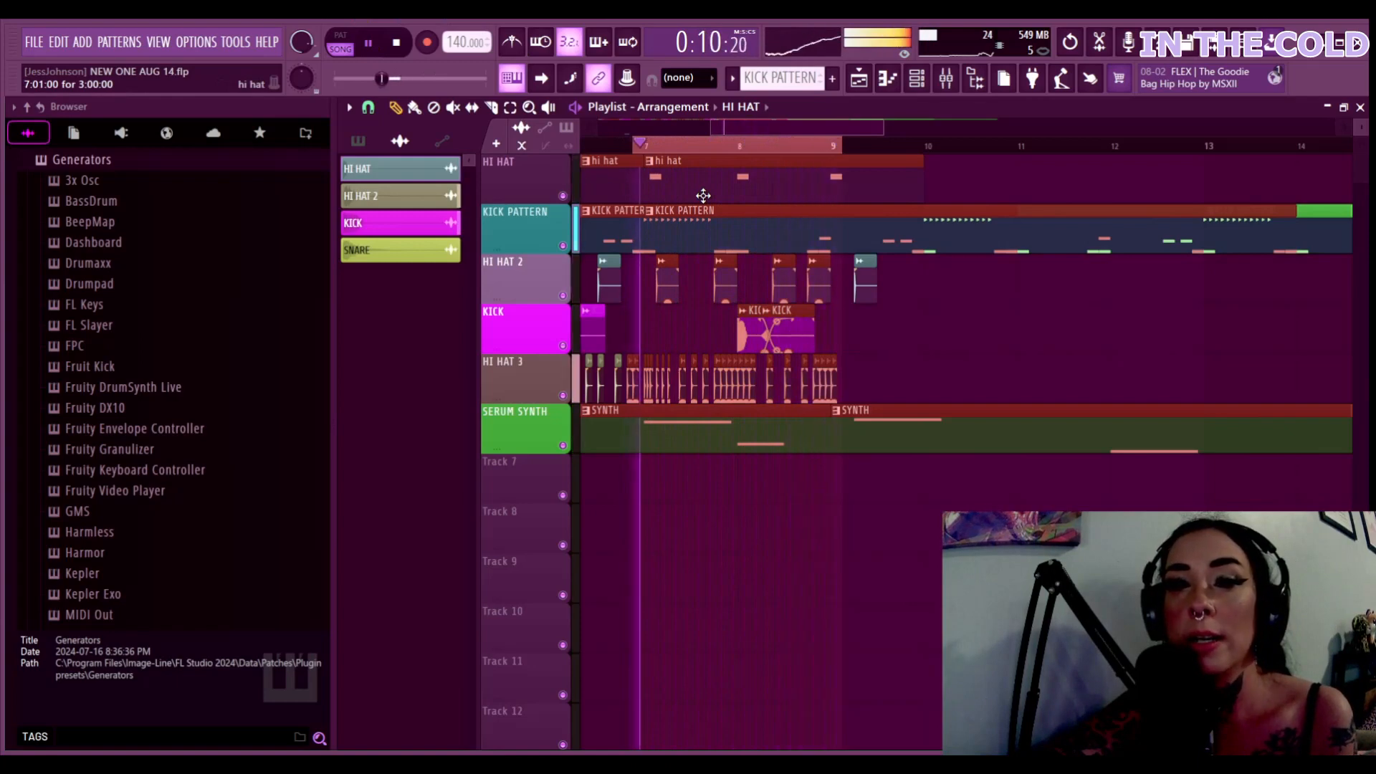
key(space)
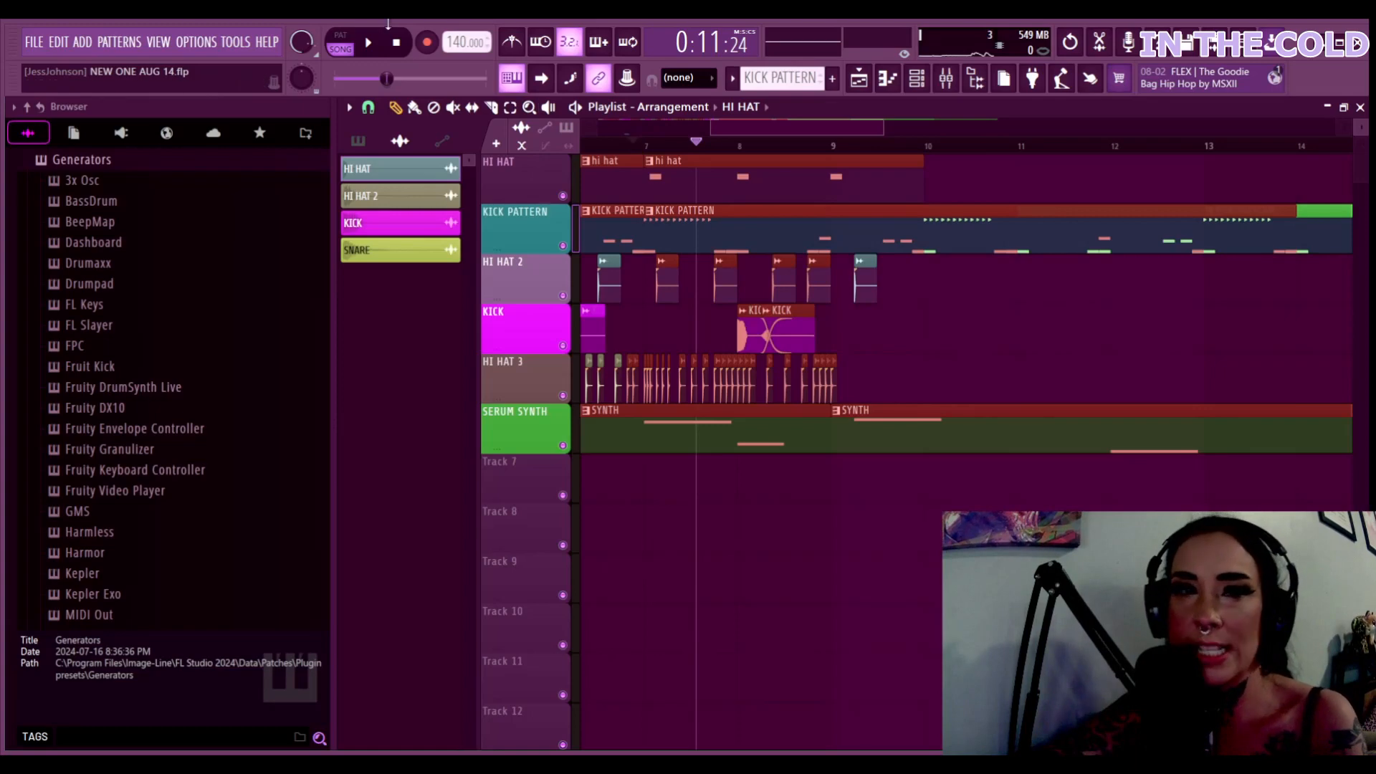
click(617, 146)
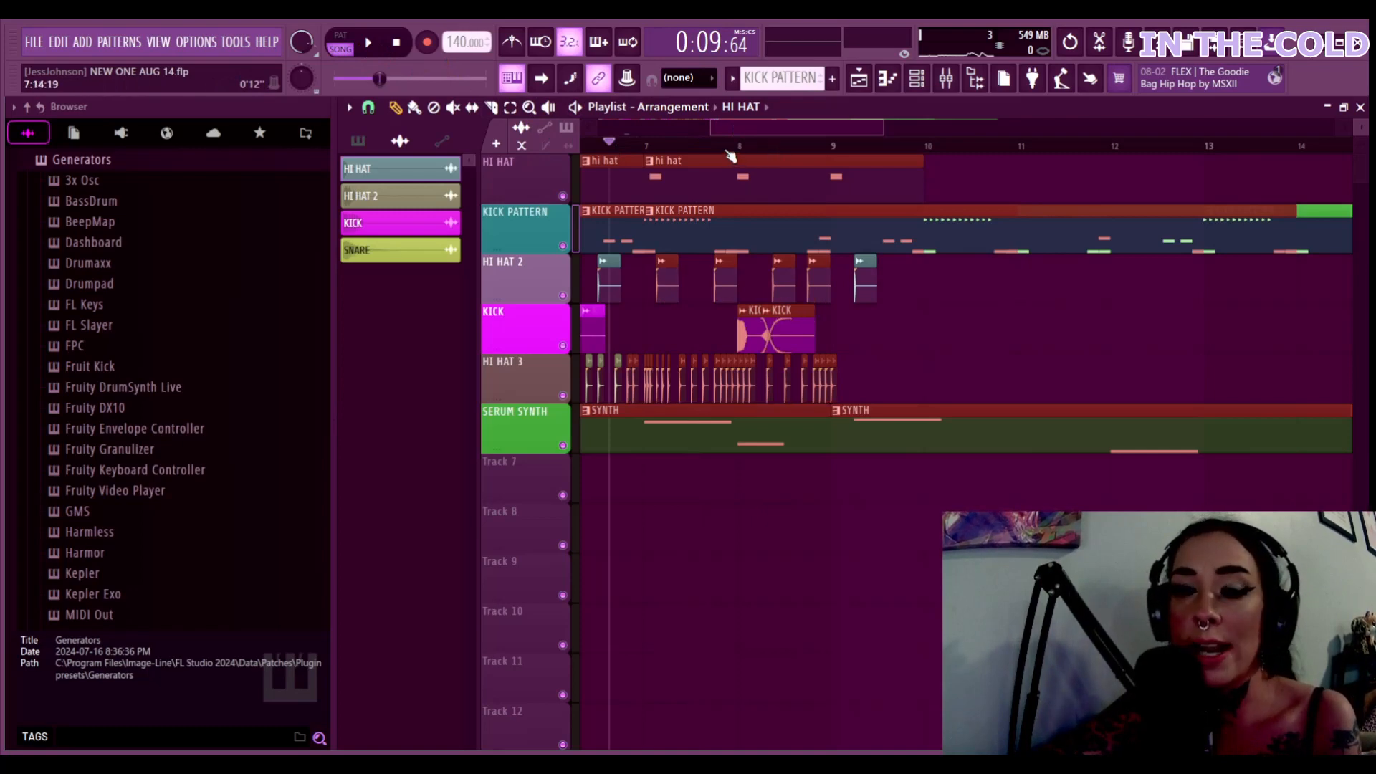
key(space)
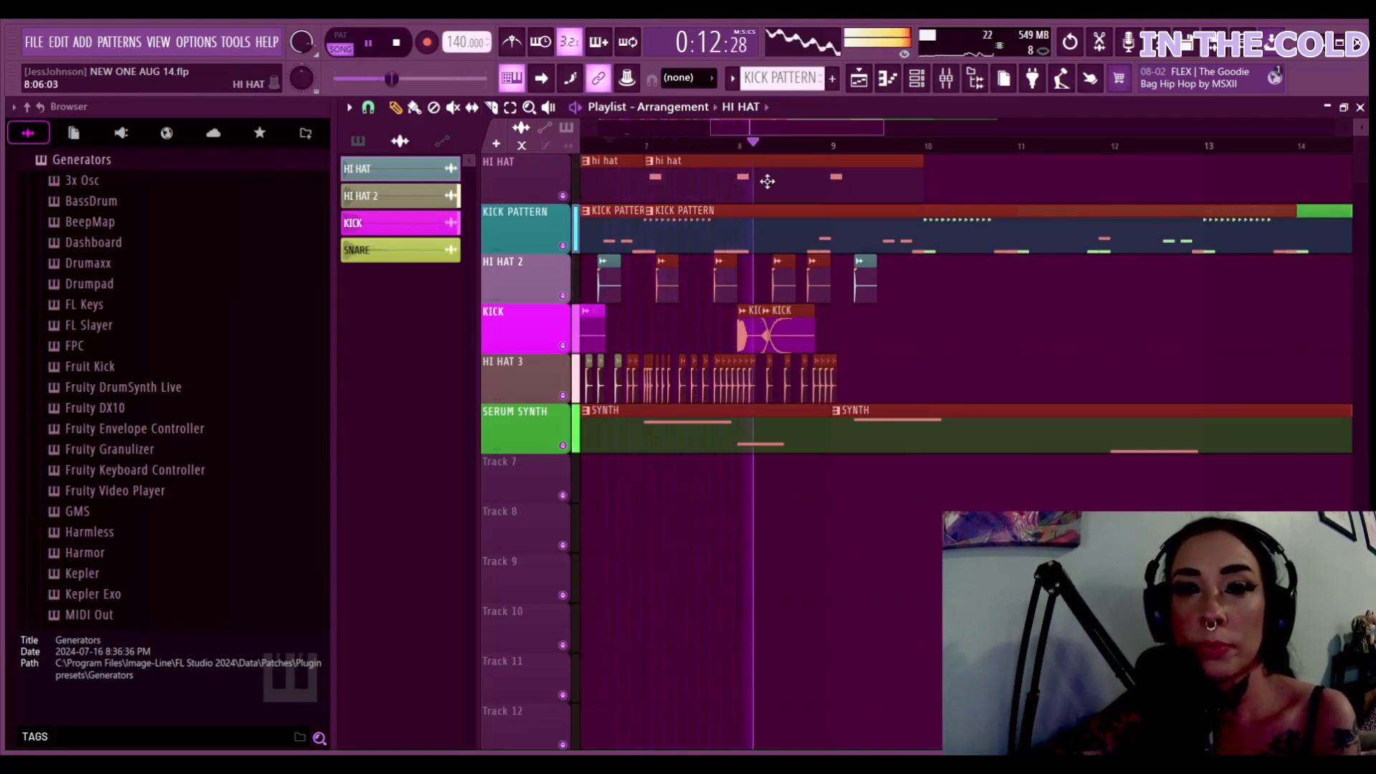
Place a hi hat clip lined up on bar 10
click(767, 181)
click(939, 170)
drag(996, 184, 984, 183)
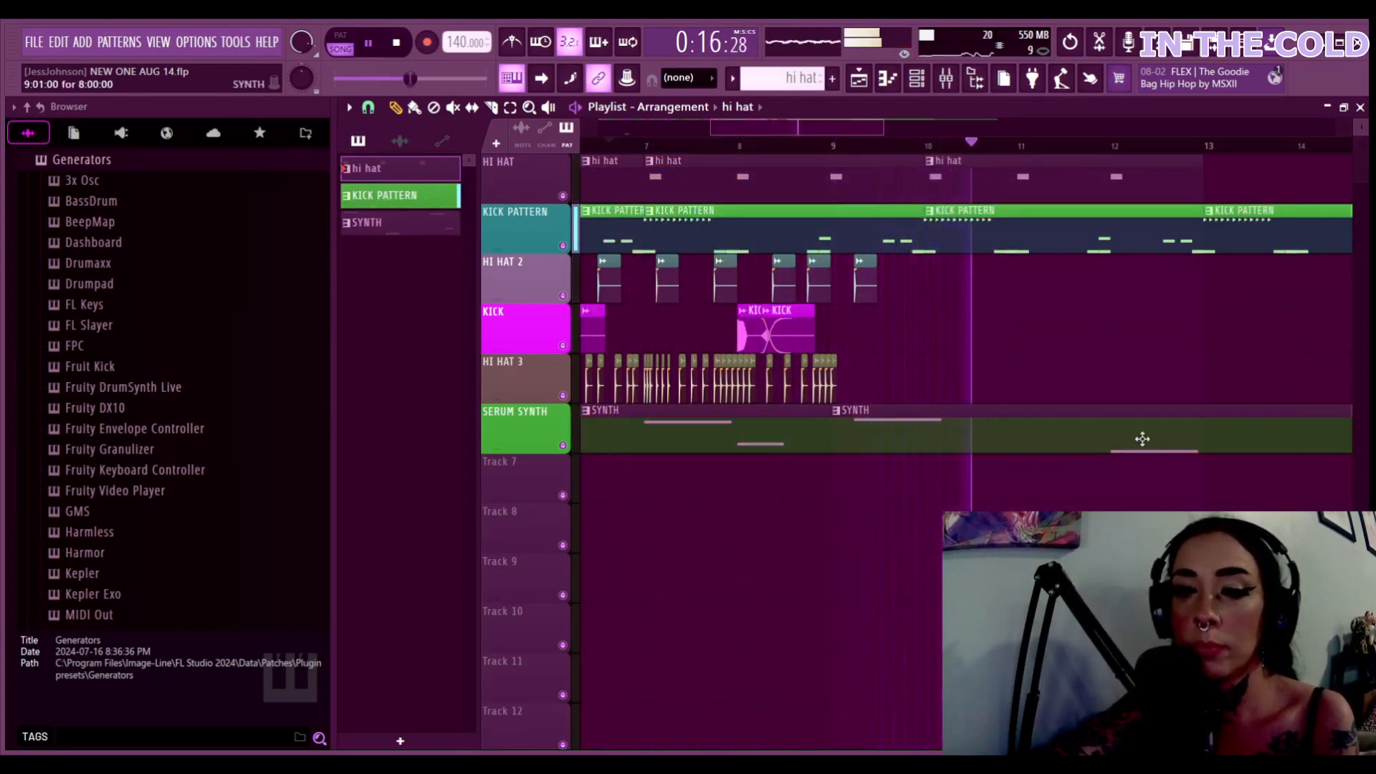
Add a third SYNTH clip after the existing synth clips and pause playback
scroll(1143, 439, down, 4)
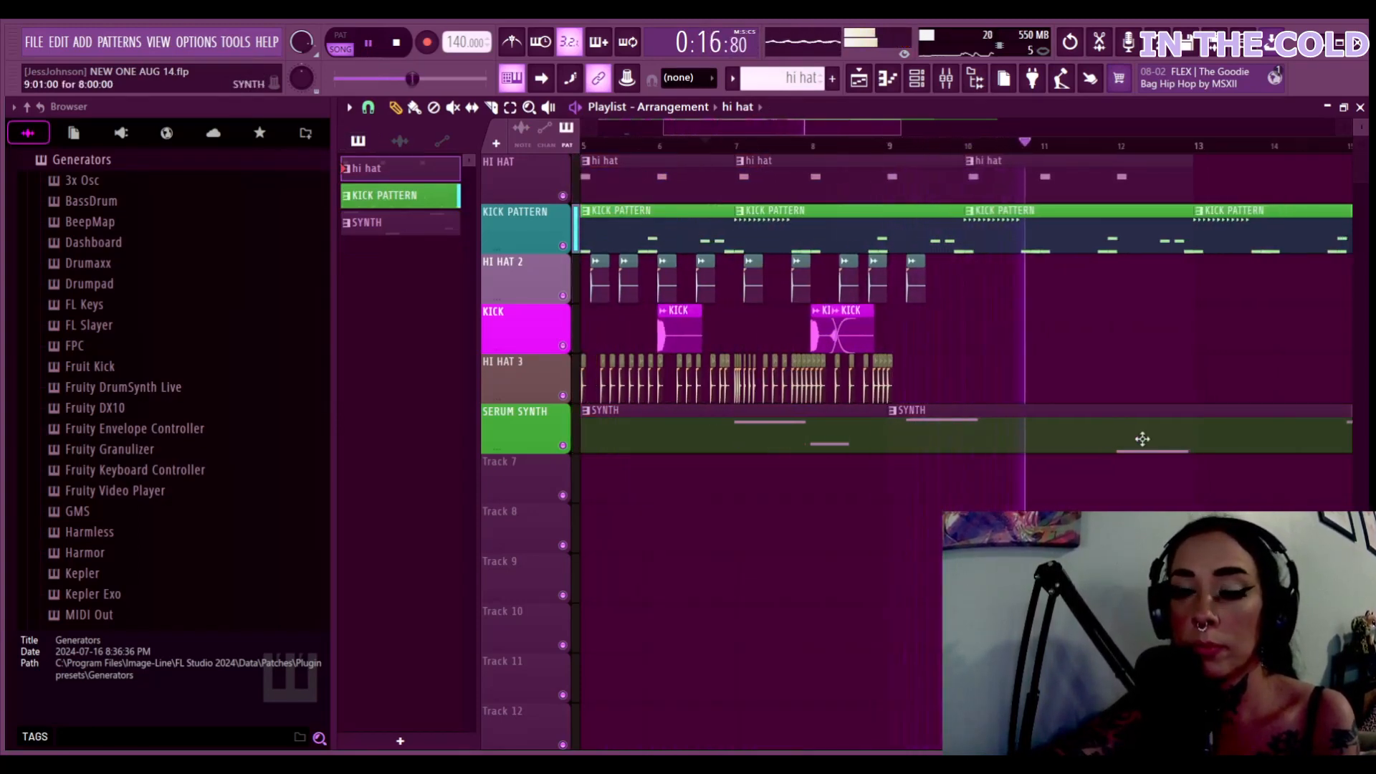
click(1056, 427)
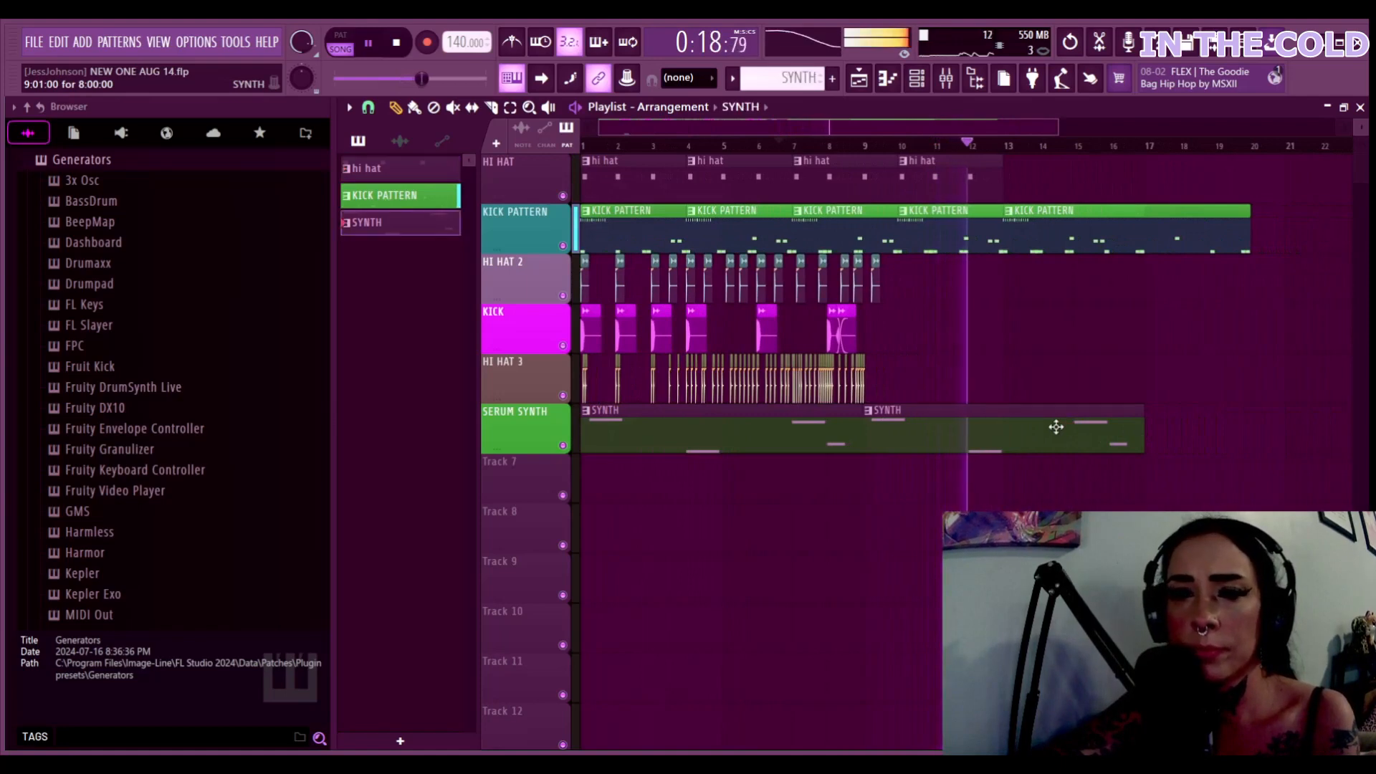
click(1150, 430)
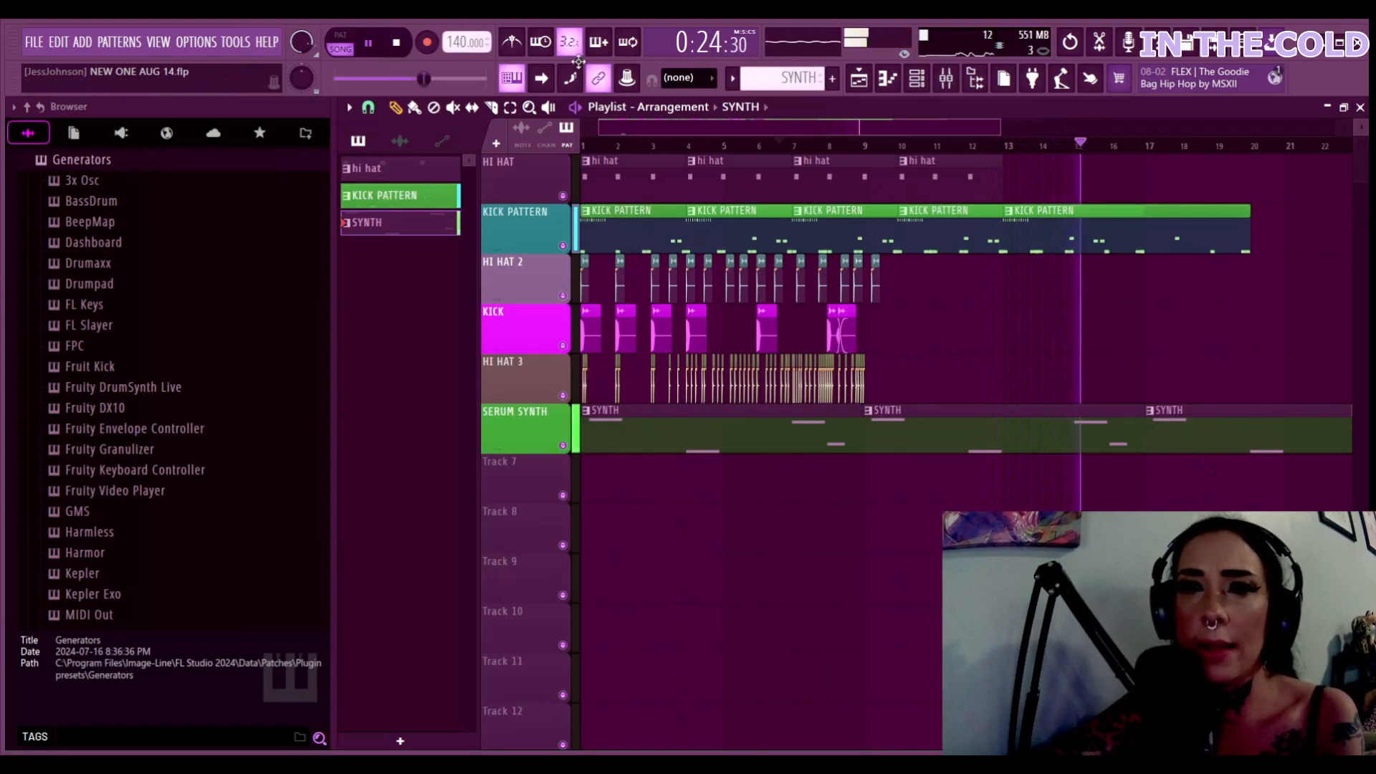
click(368, 42)
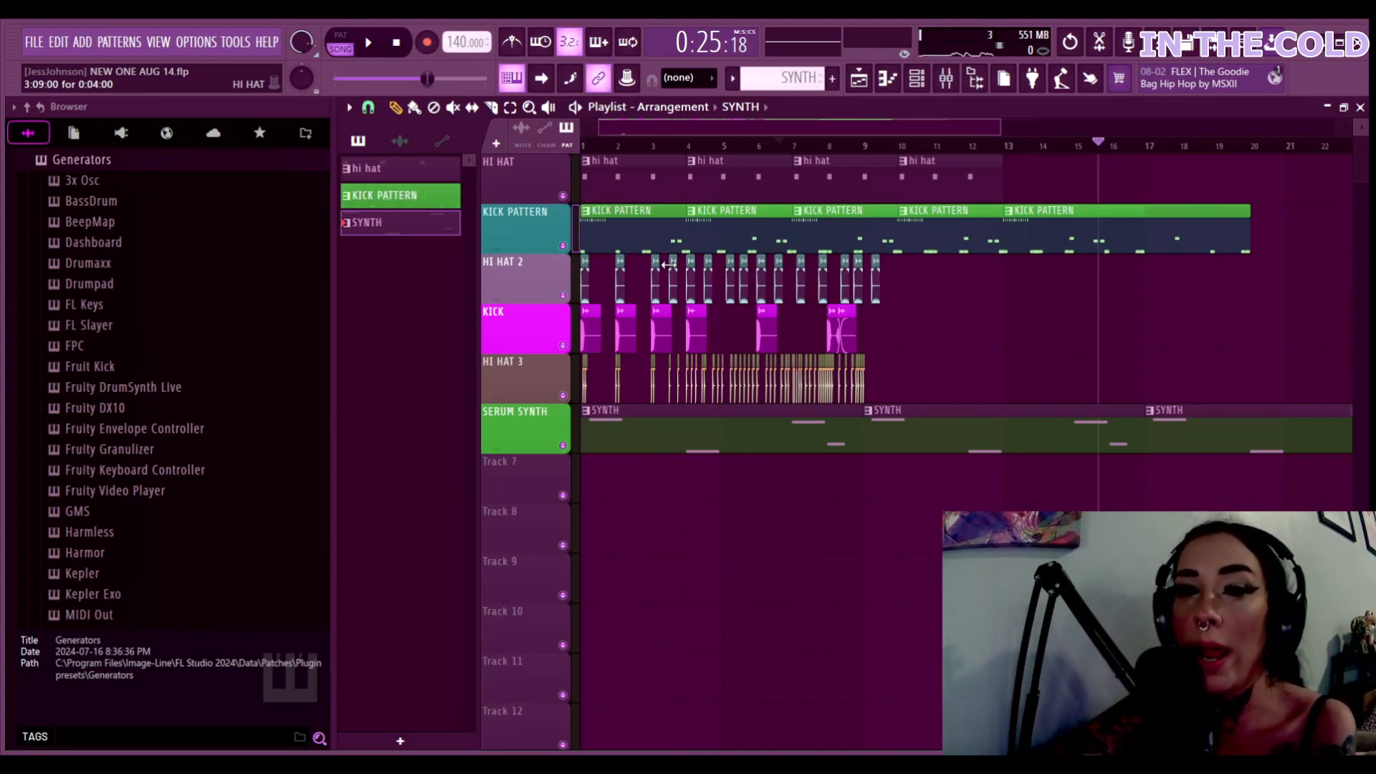
Maximize the Mixer and select the SERUM SYNTH insert to show its Soundgoodizer and EQ chain
click(946, 80)
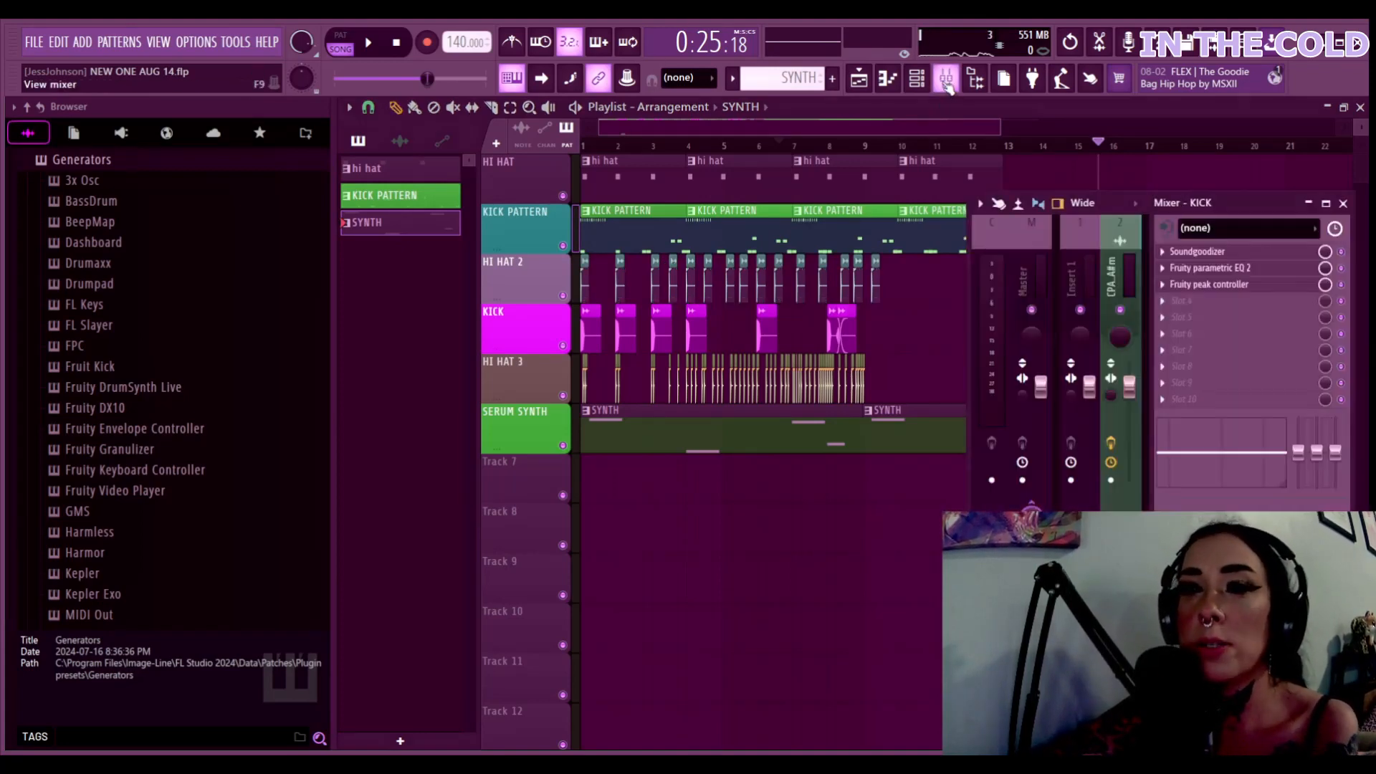
click(1326, 204)
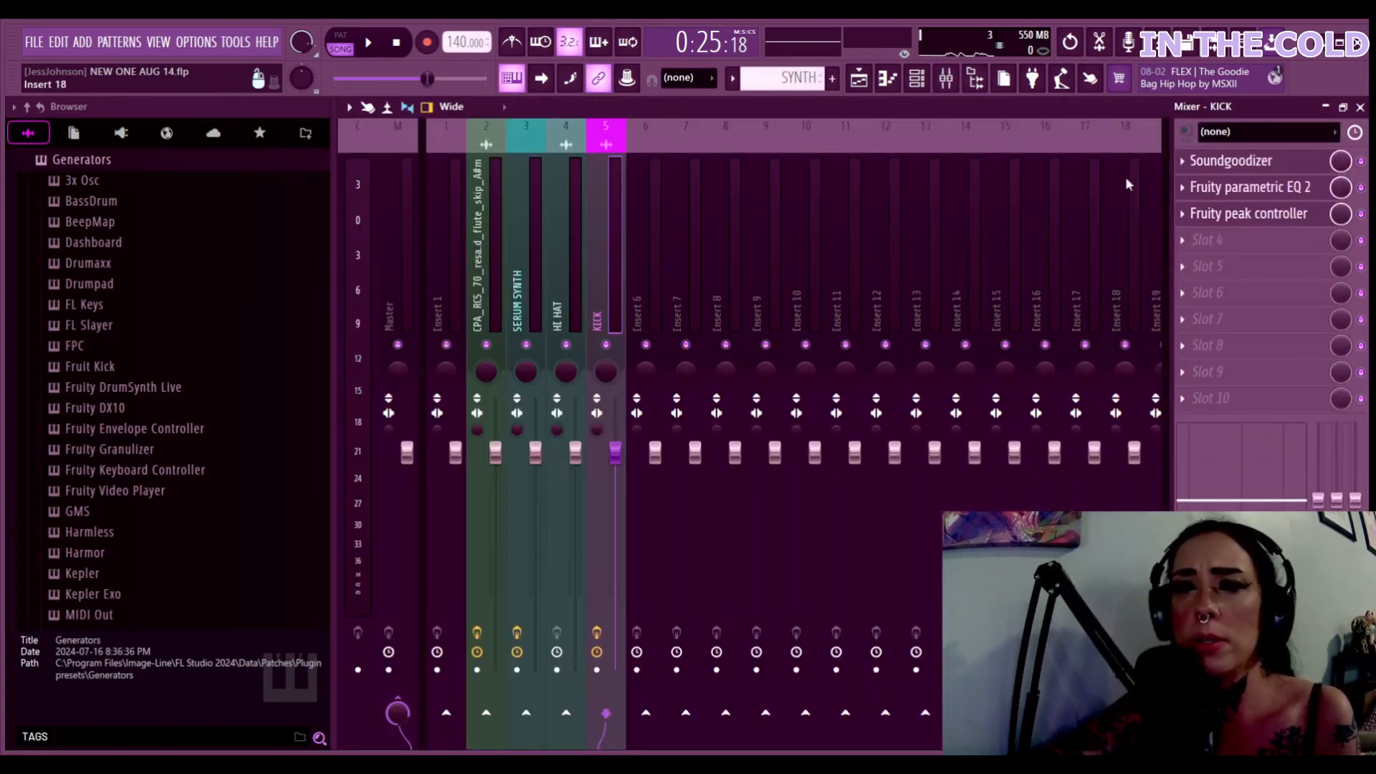
scroll(964, 301, down, 9)
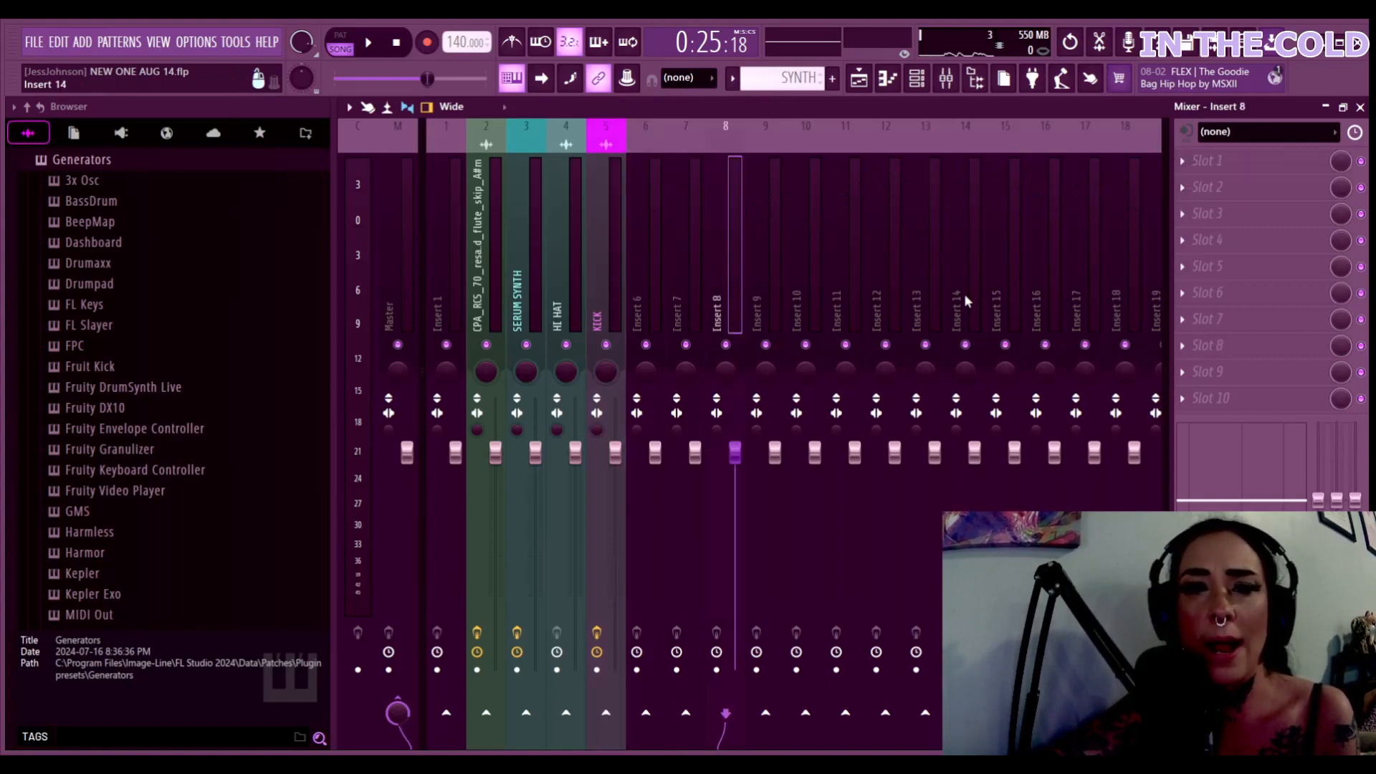
scroll(964, 294, down, 6)
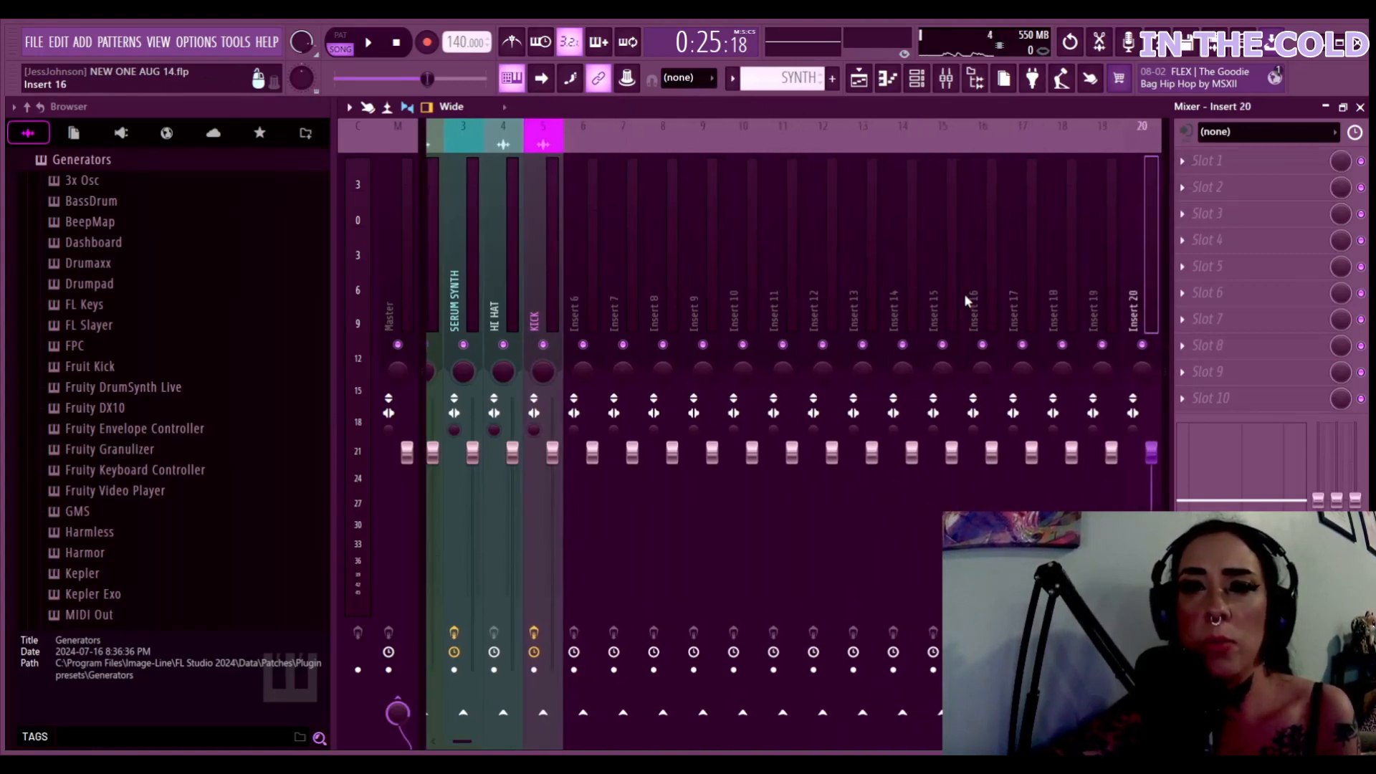
click(444, 294)
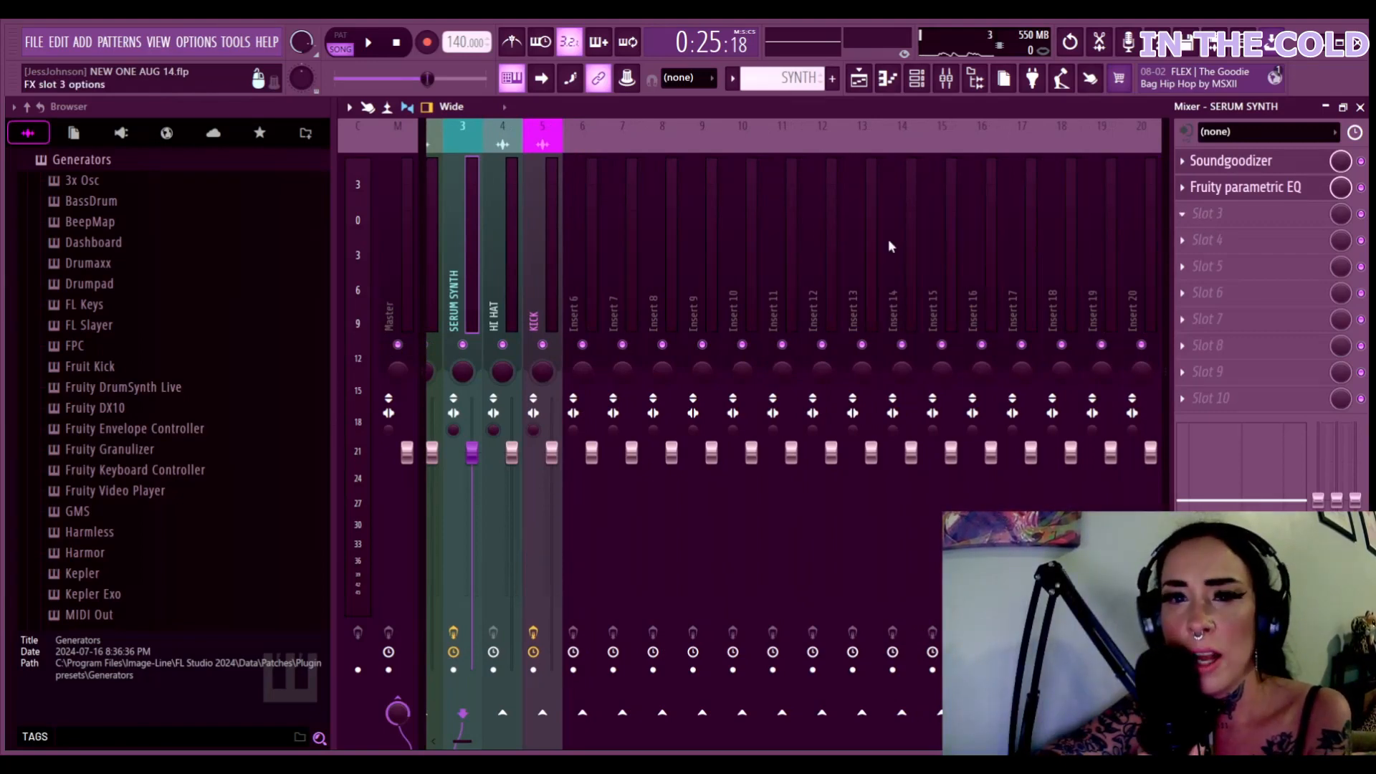
Set SERUM SYNTH's Soundgoodizer to mode C in pattern mode, then bring up its Fruity parametric EQ
click(1216, 165)
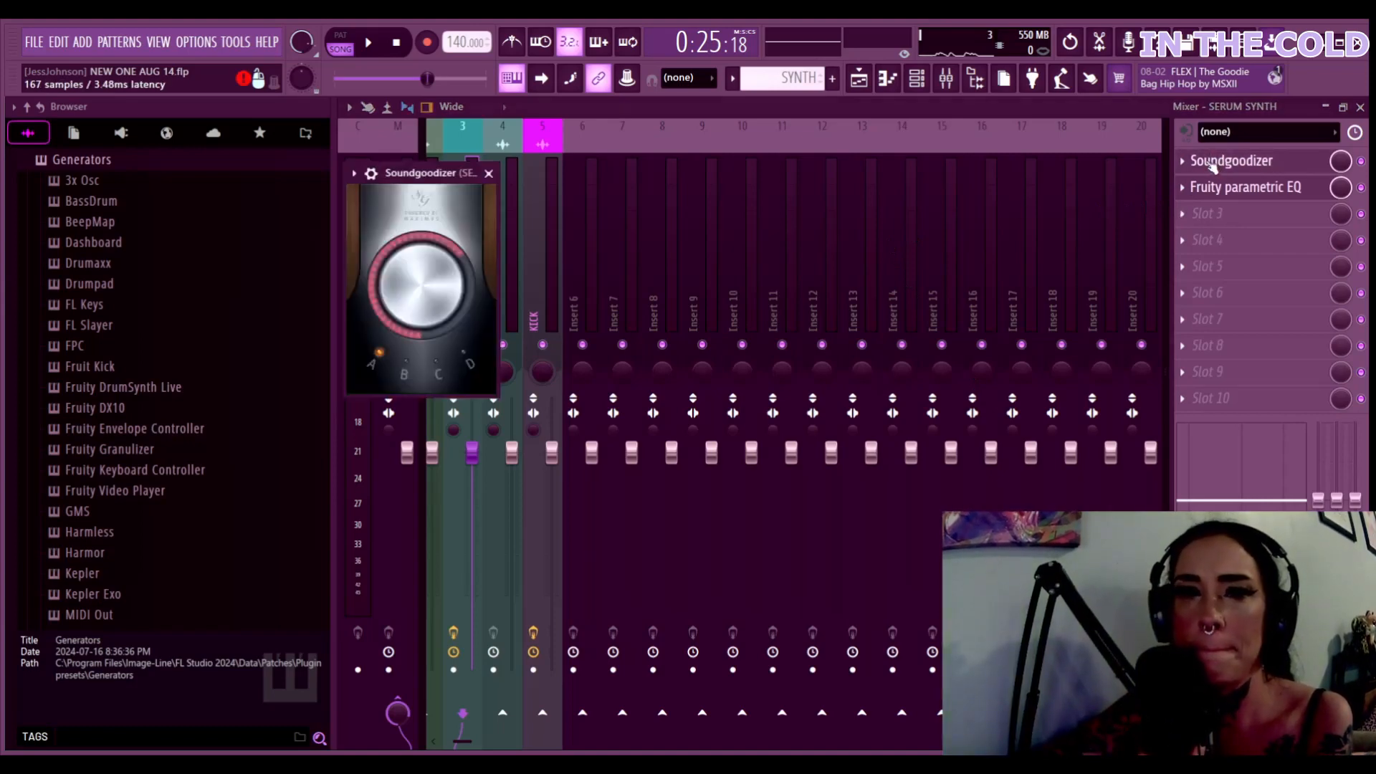
click(340, 43)
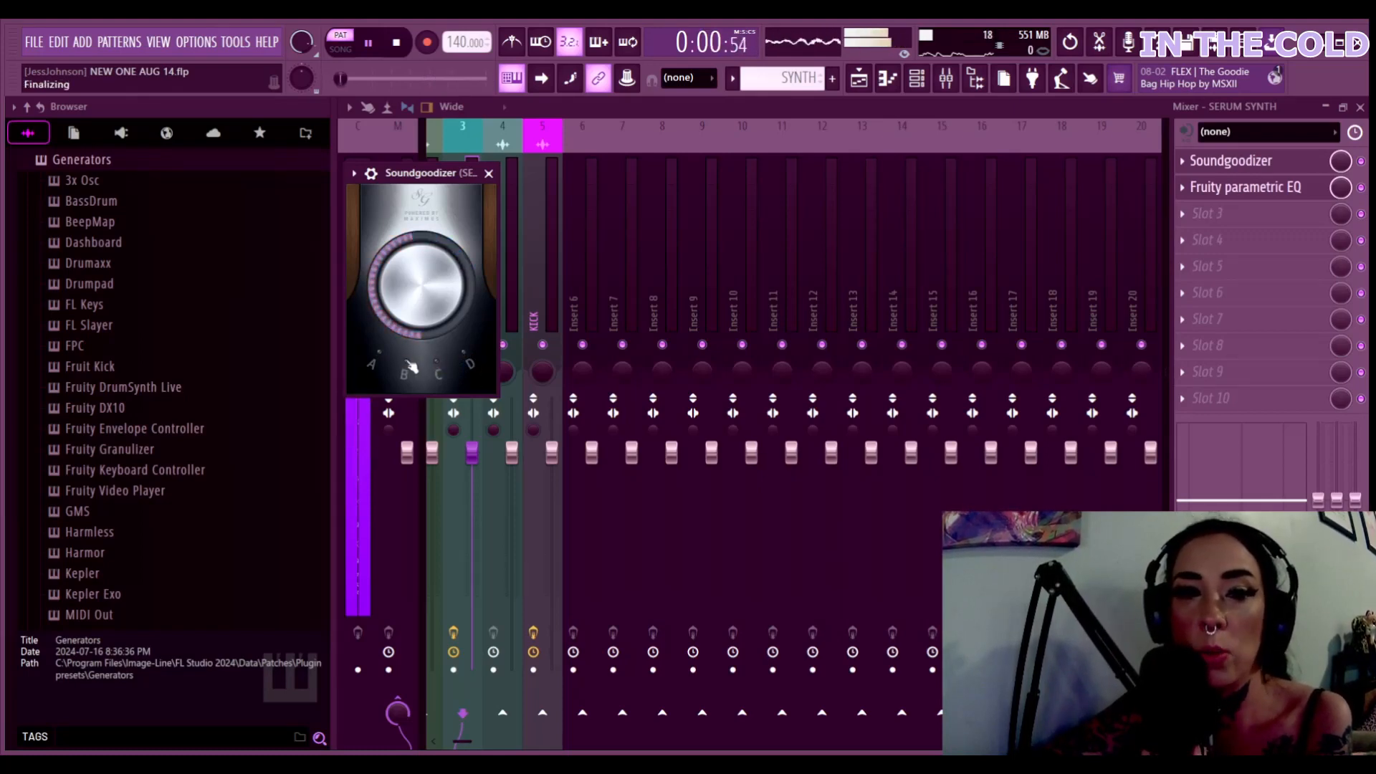
click(443, 367)
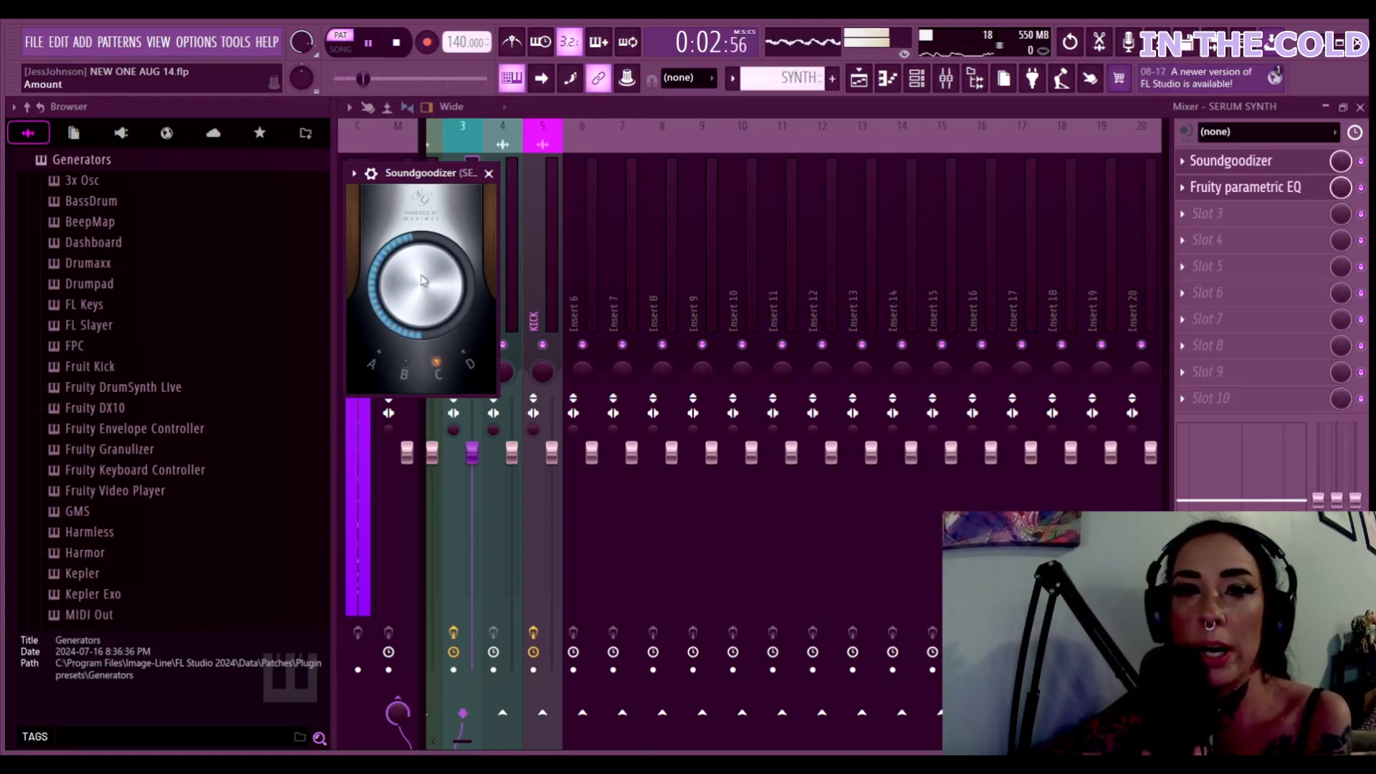
click(1236, 188)
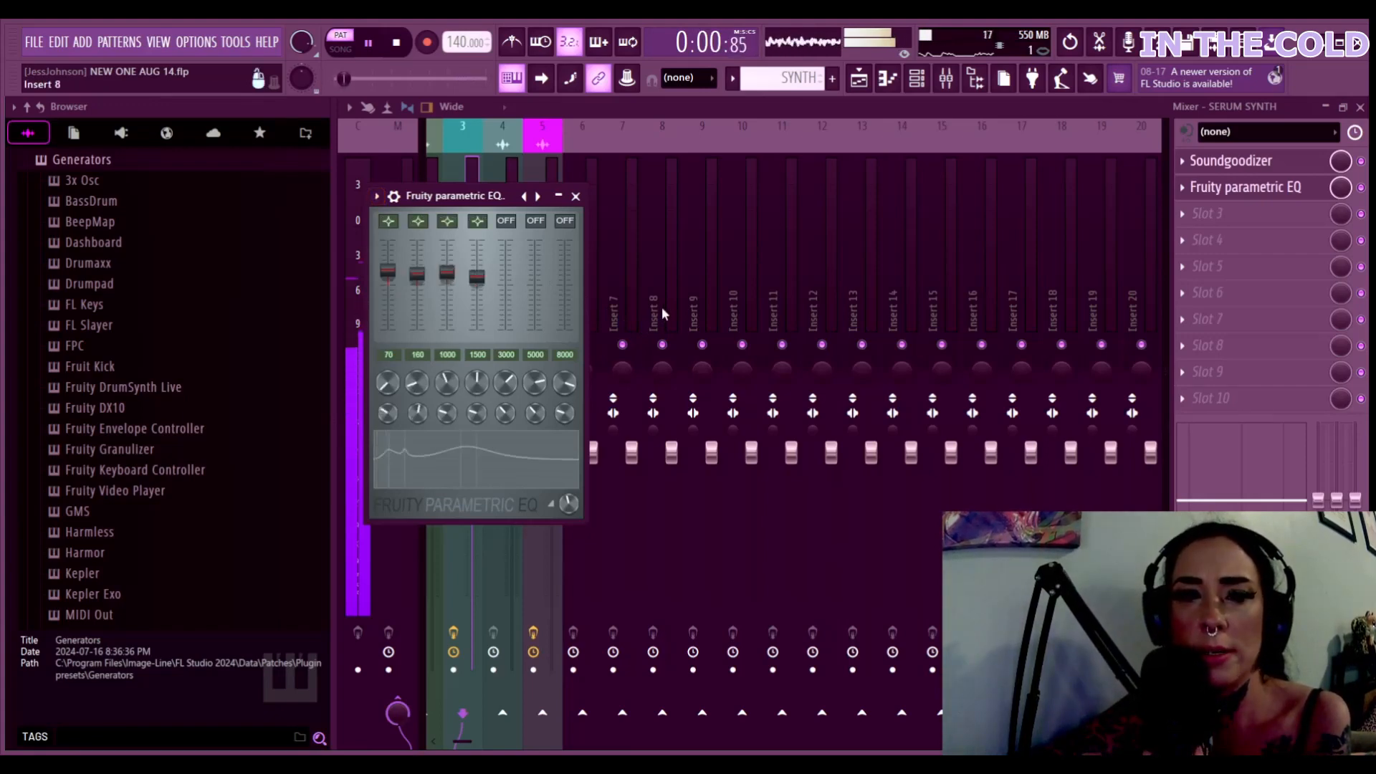
Apply the '40Hz + 18kHz cut' preset to SERUM SYNTH's Fruity parametric EQ 2, then pause
click(1235, 188)
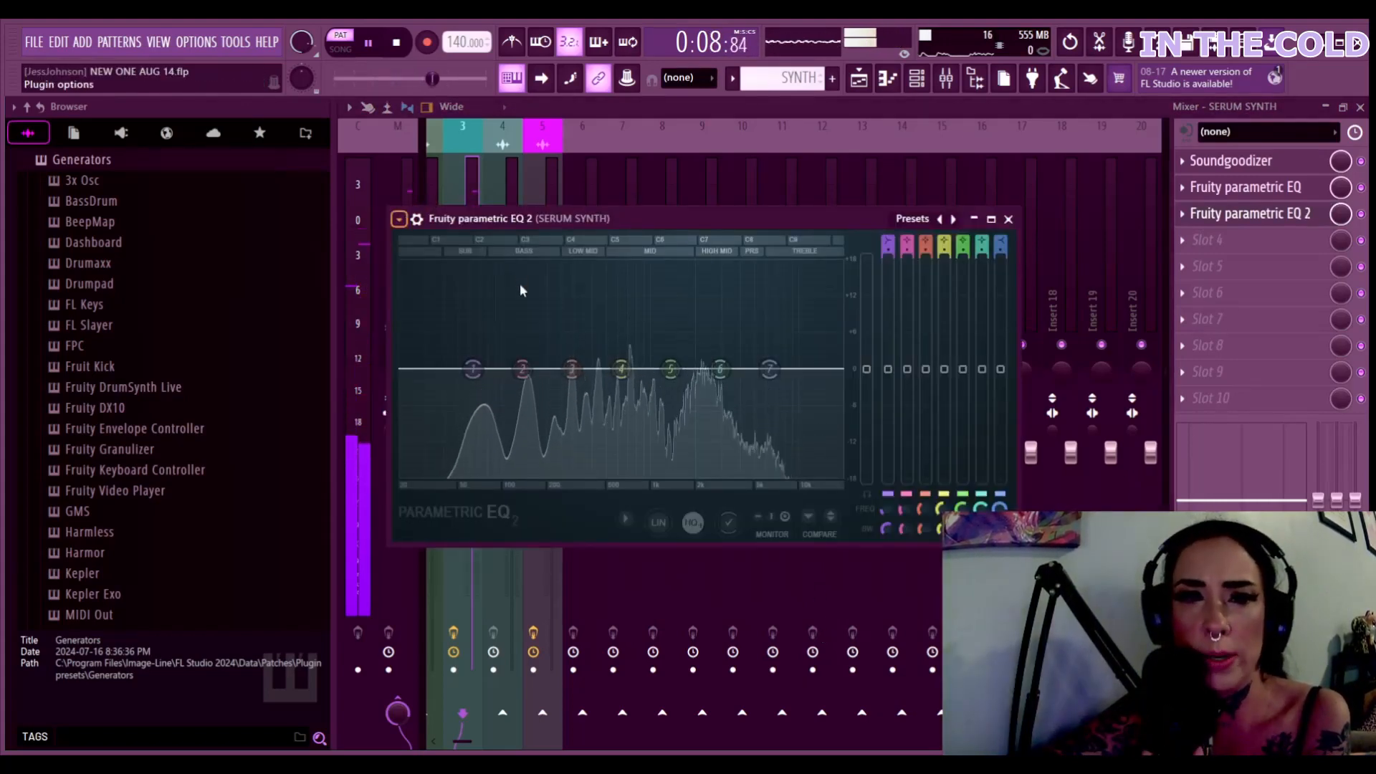
click(670, 330)
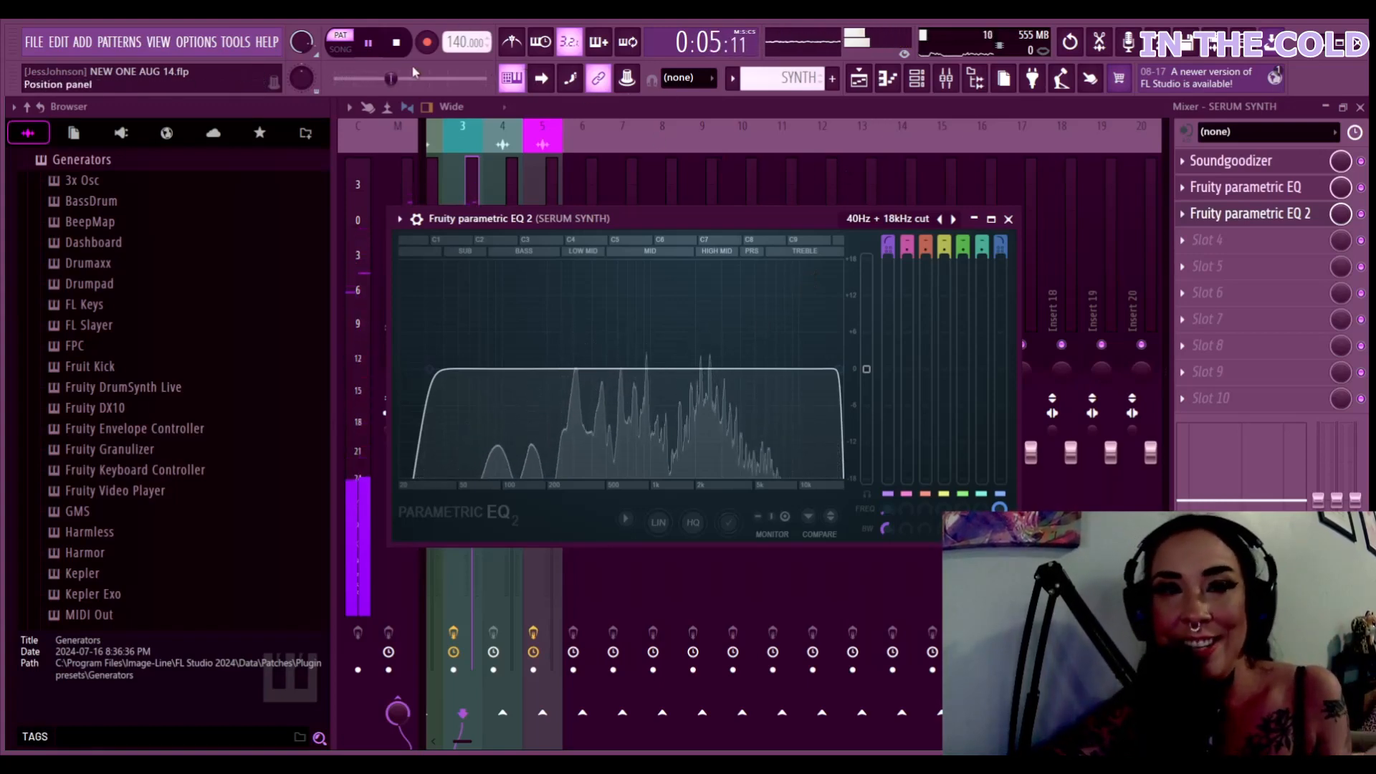
click(369, 43)
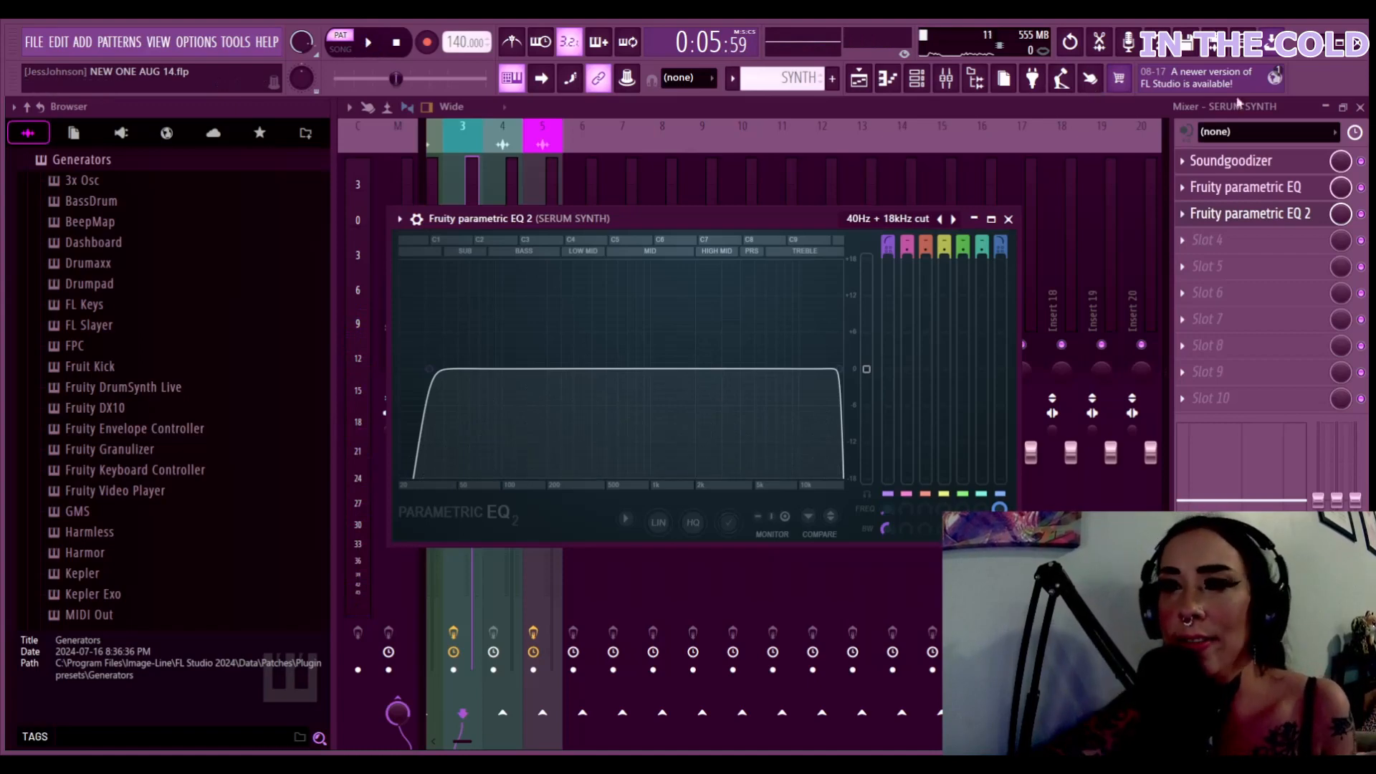
click(1361, 215)
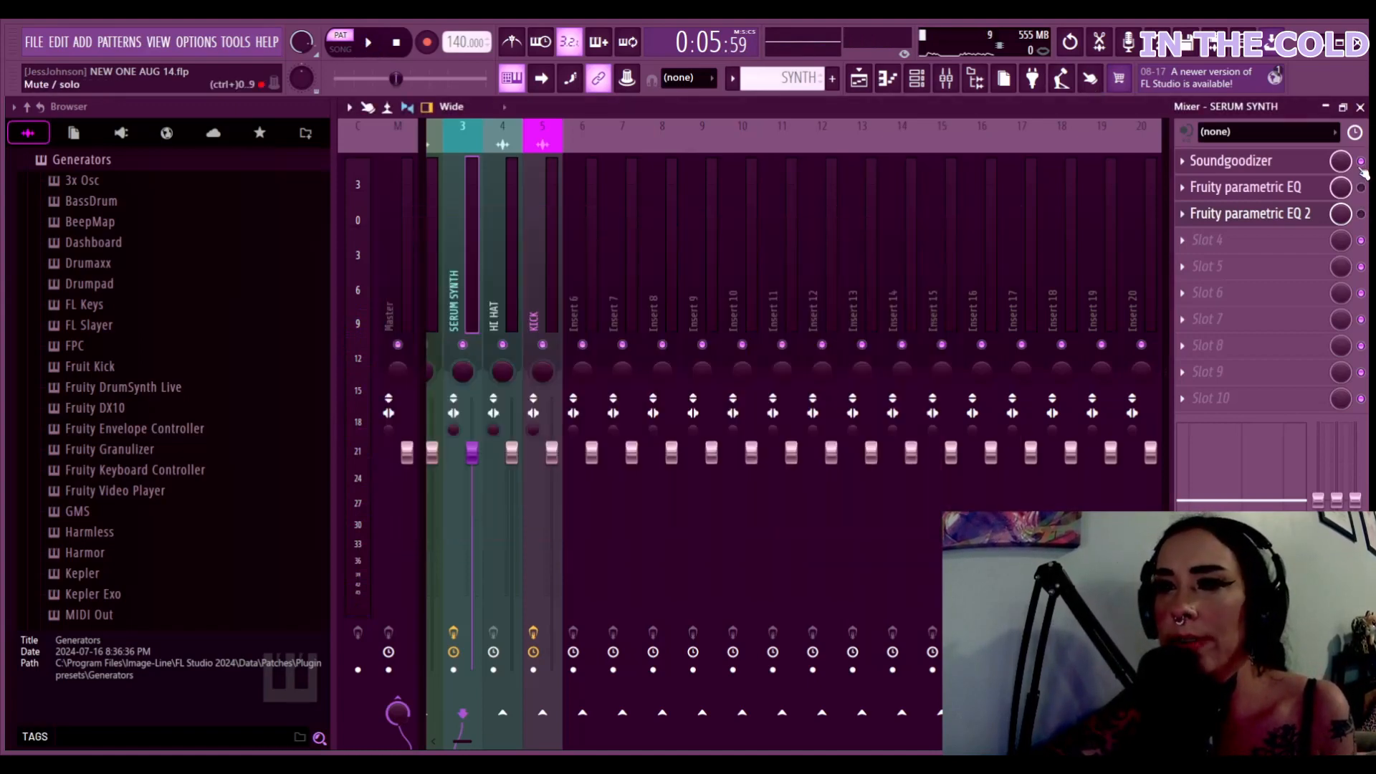
click(368, 43)
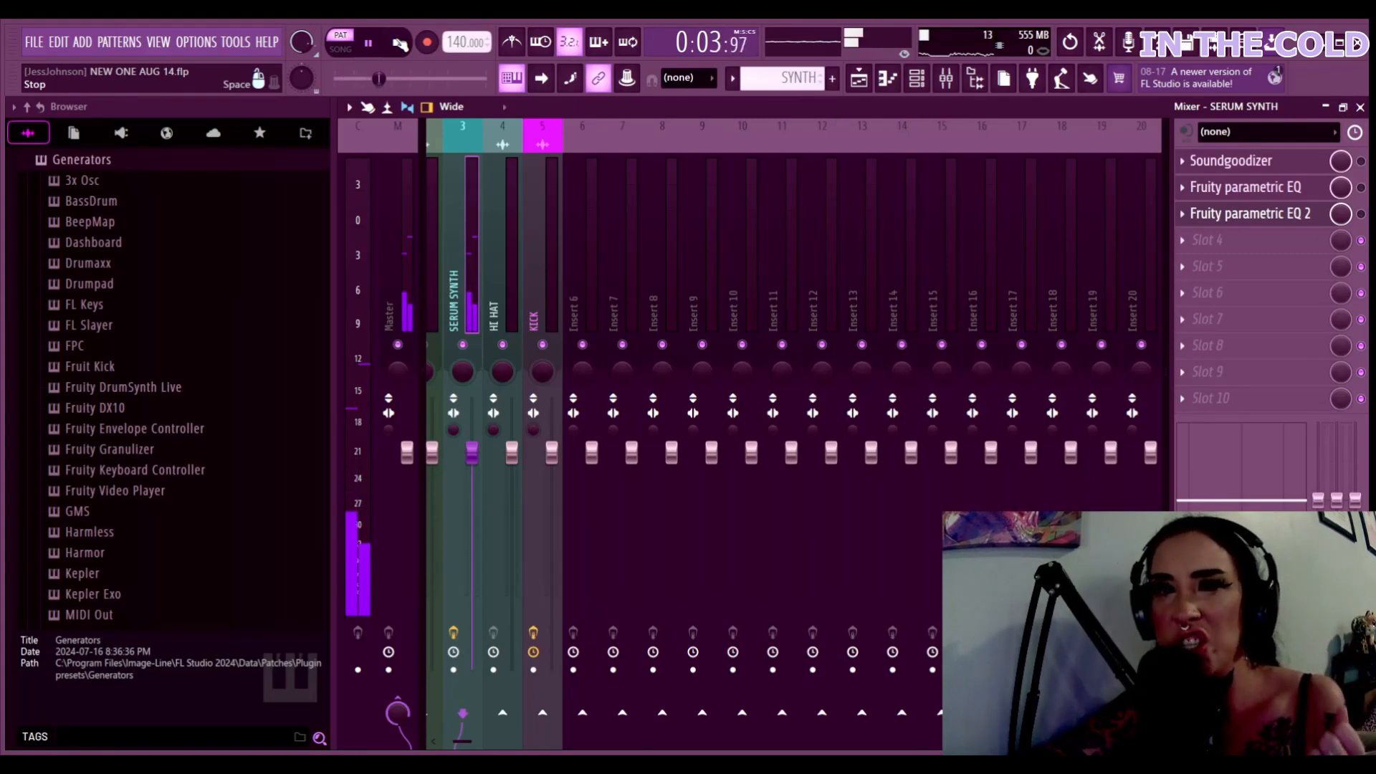
key(space)
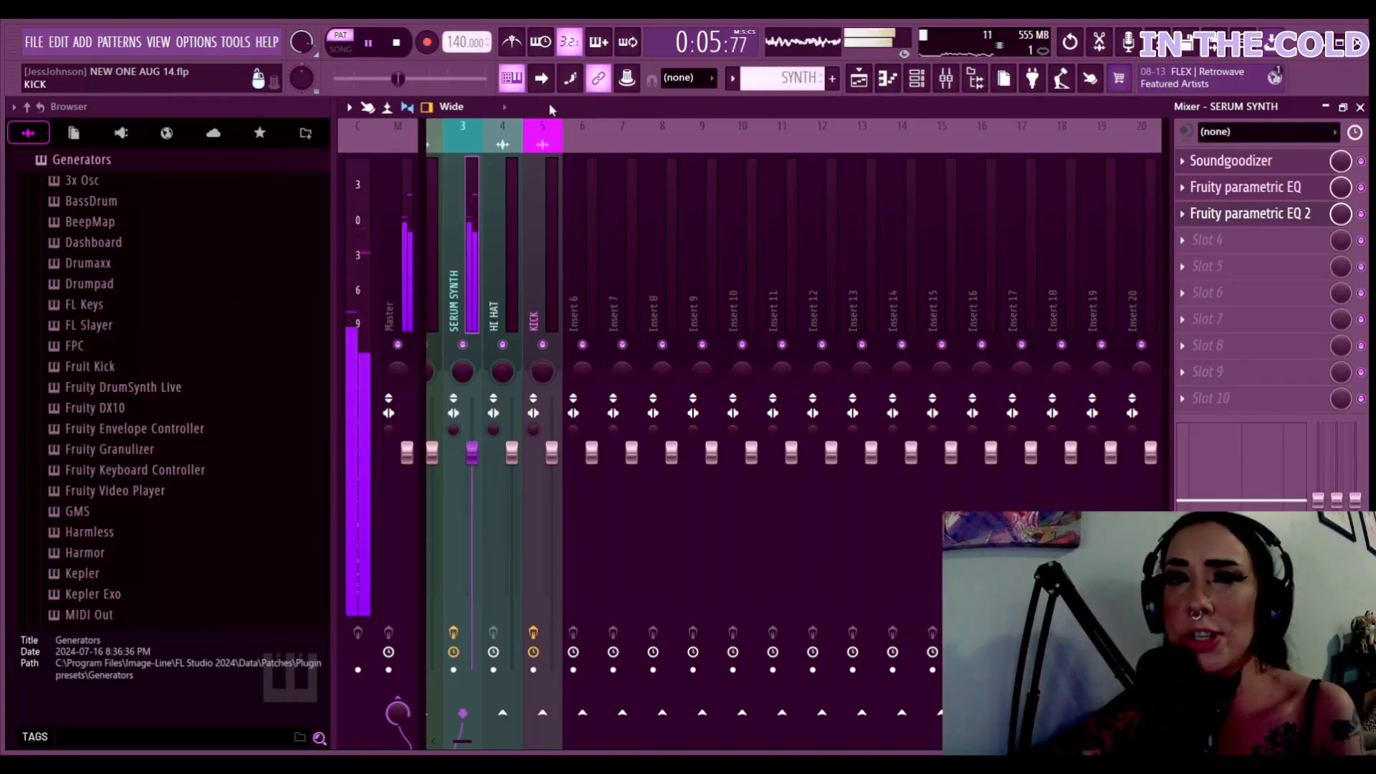
click(374, 44)
click(497, 209)
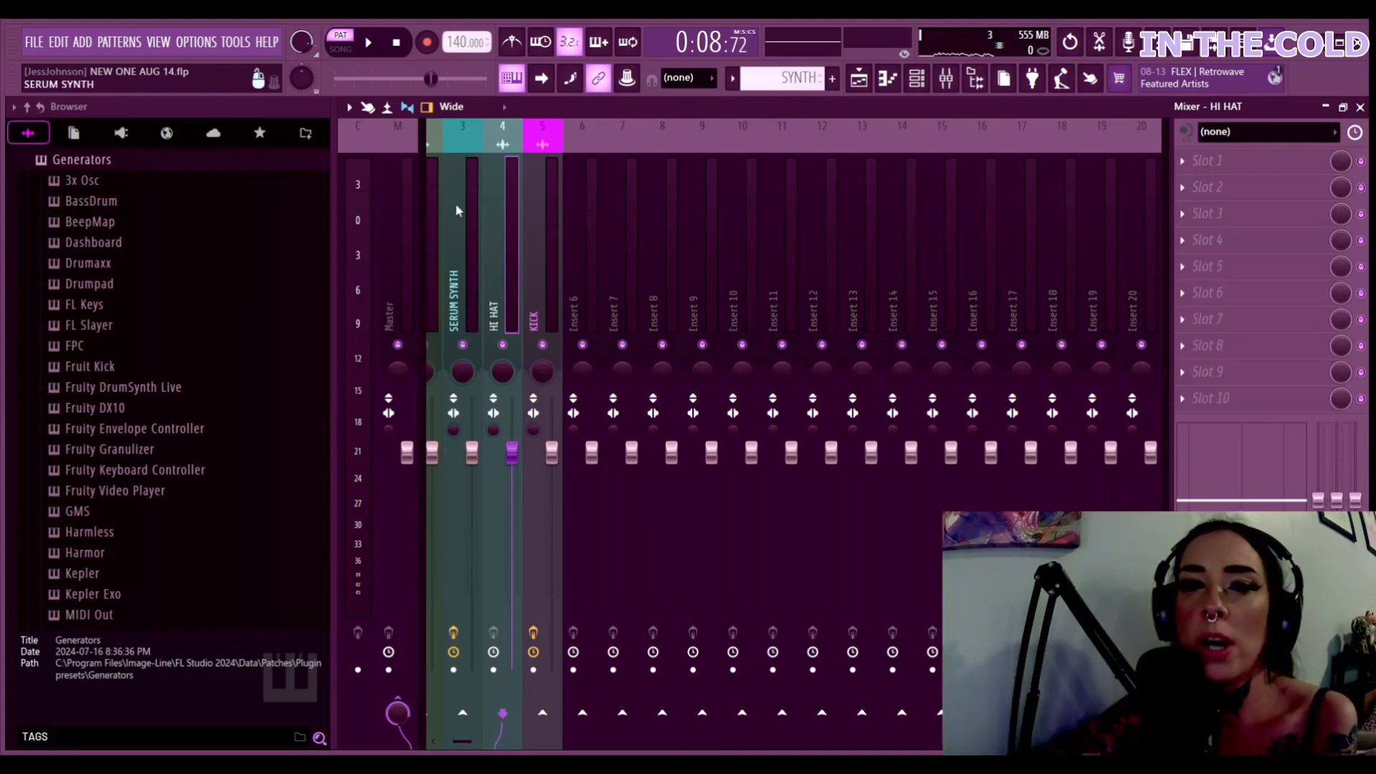
click(462, 224)
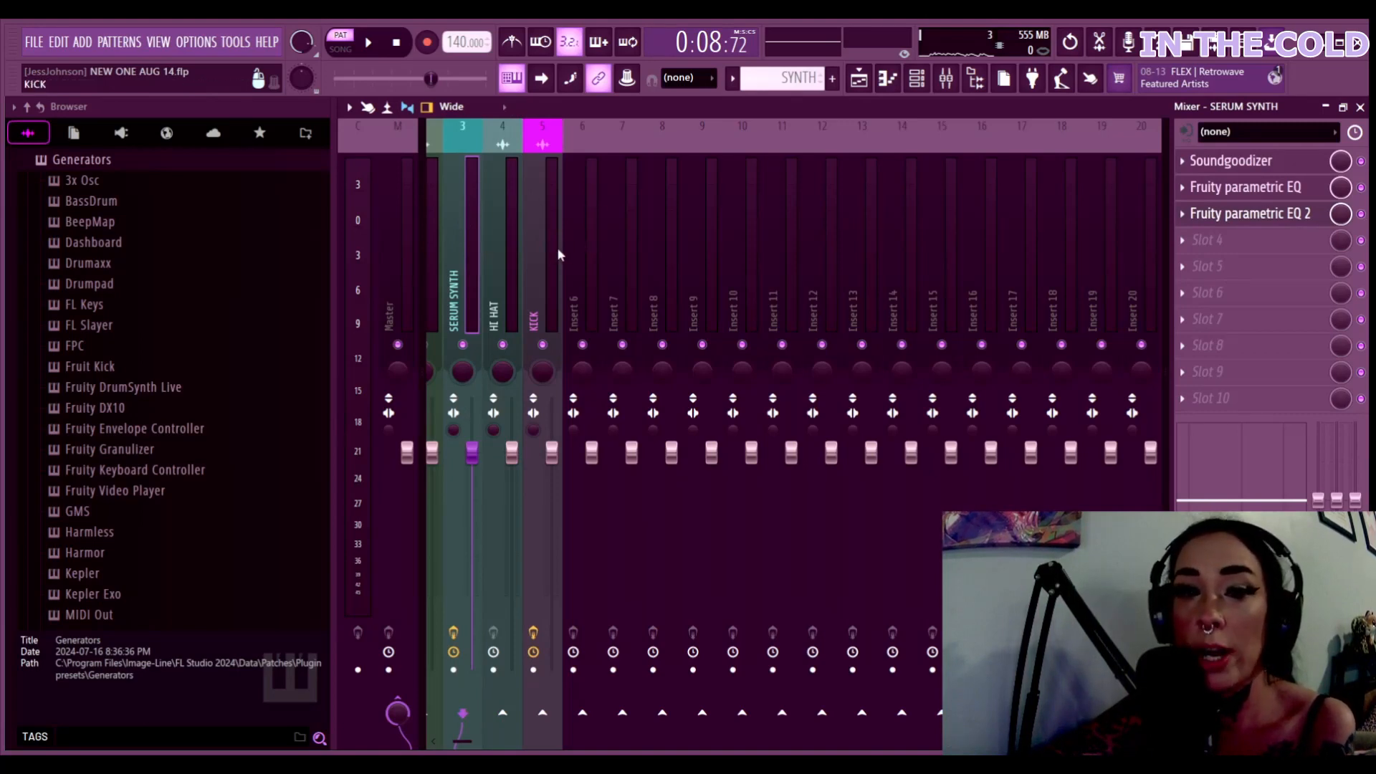
Select the HI HAT insert, send it into SERUM SYNTH, and return to song mode
click(499, 281)
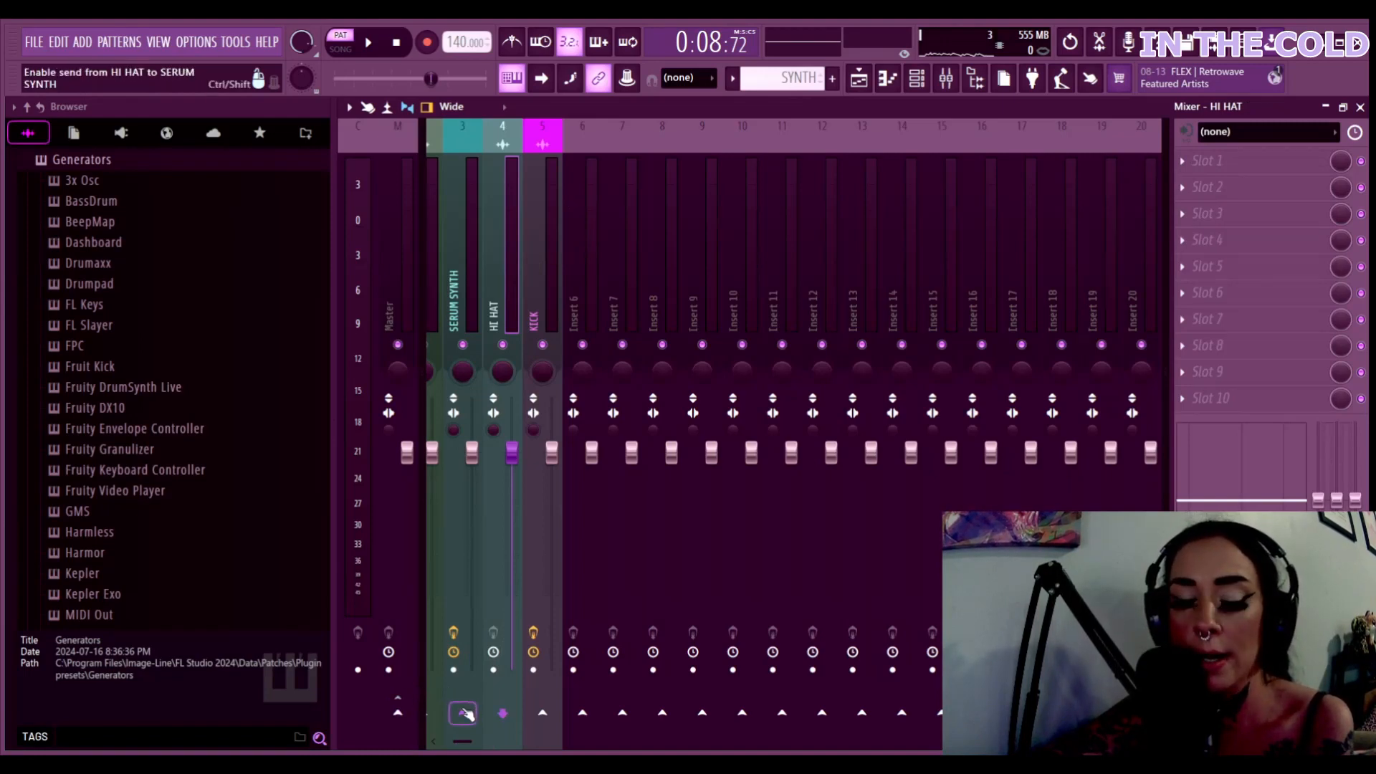
click(466, 713)
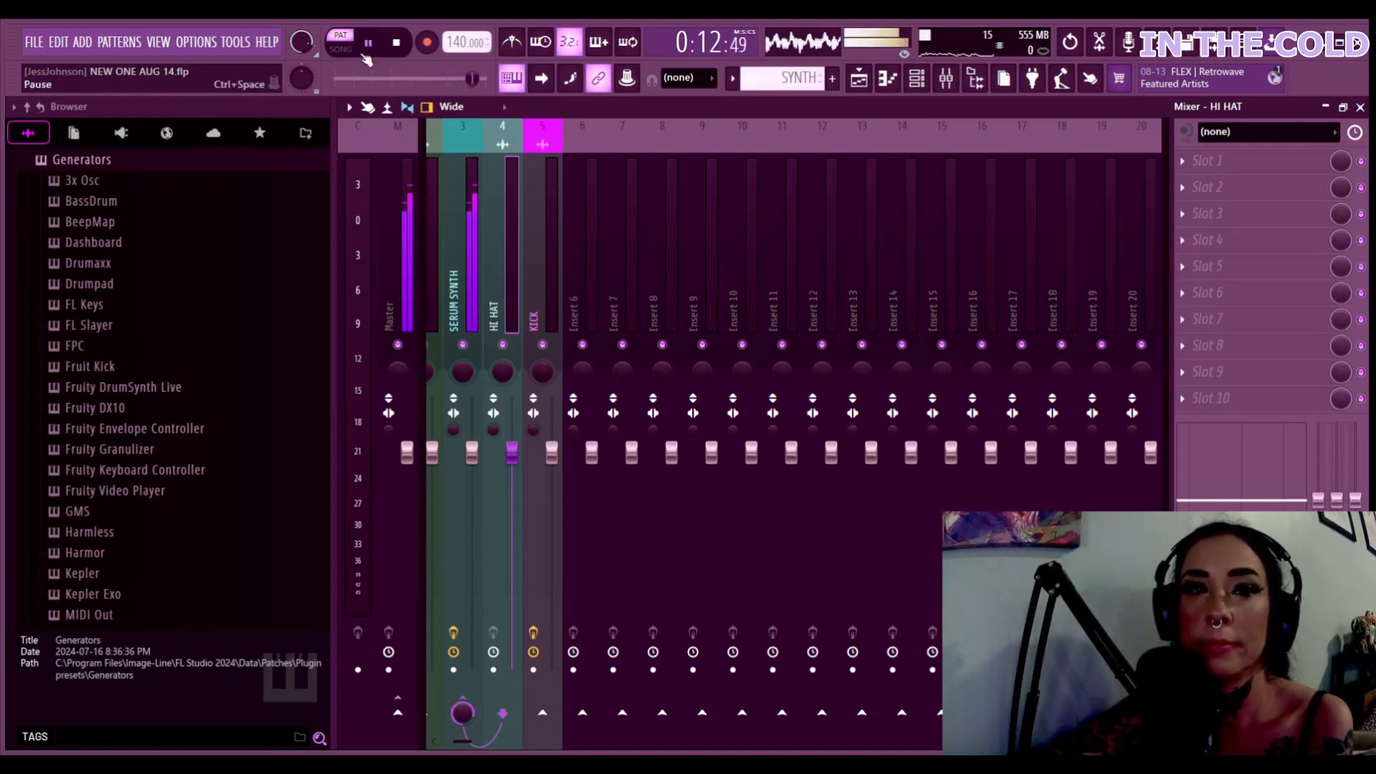
click(342, 49)
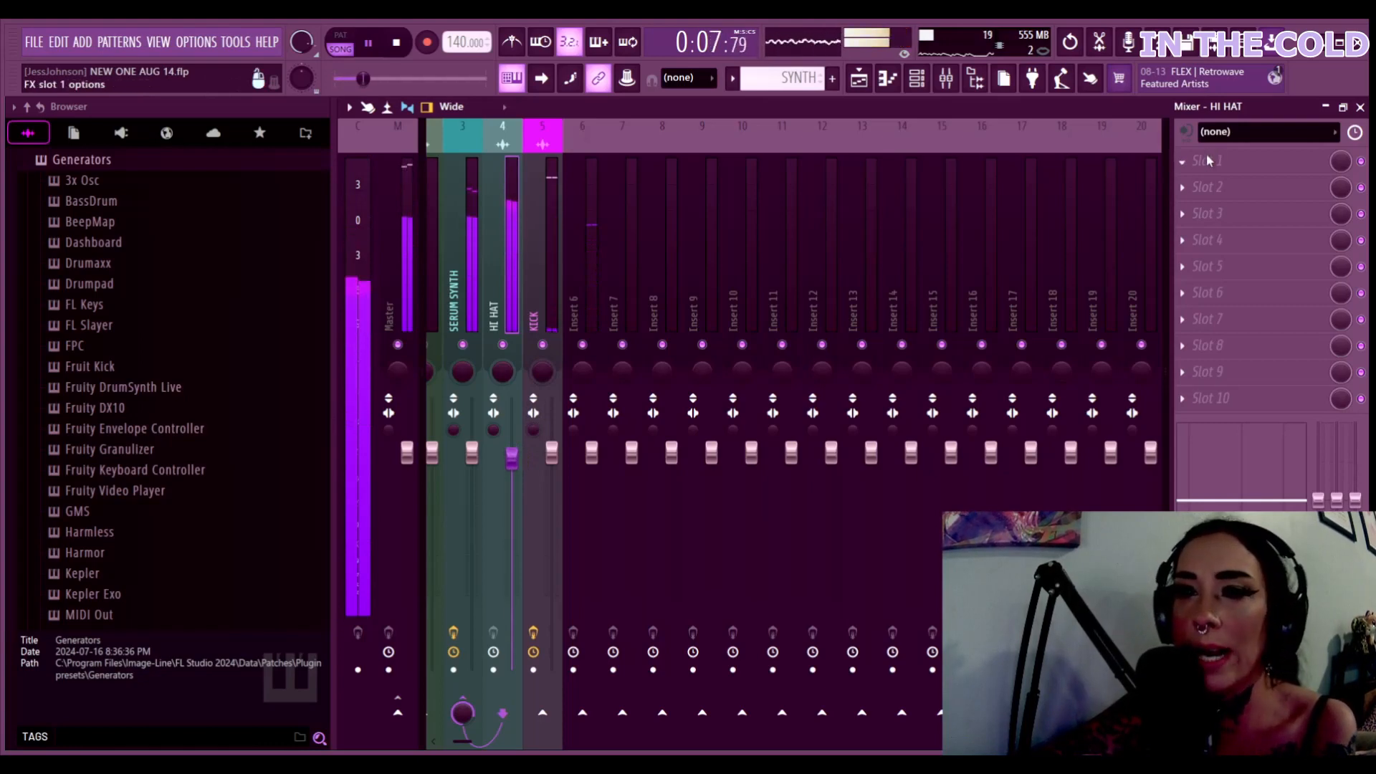
Load Fruity parametric EQ 2 on HI HAT with the 40Hz cut preset at 1.3 dB, dropping its SERUM SYNTH send
click(825, 632)
click(400, 221)
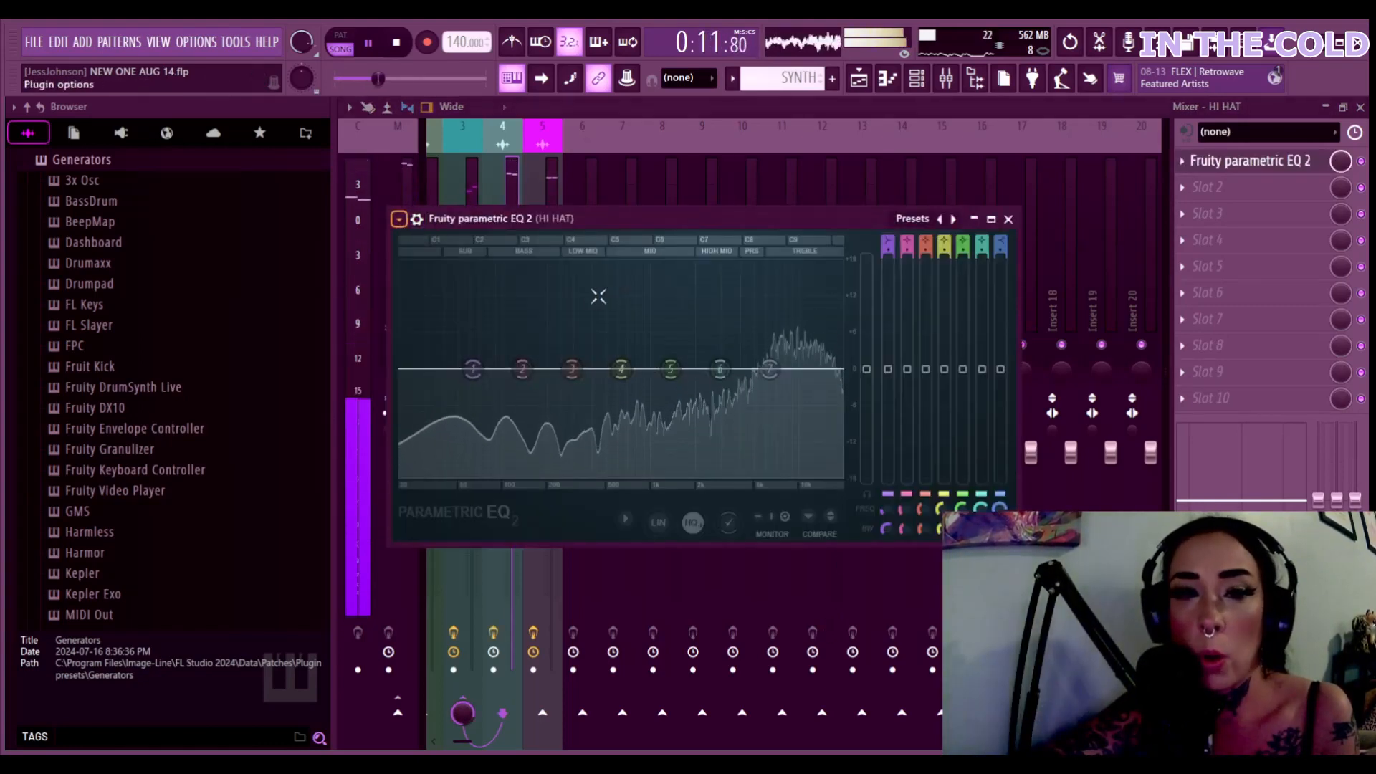
click(658, 343)
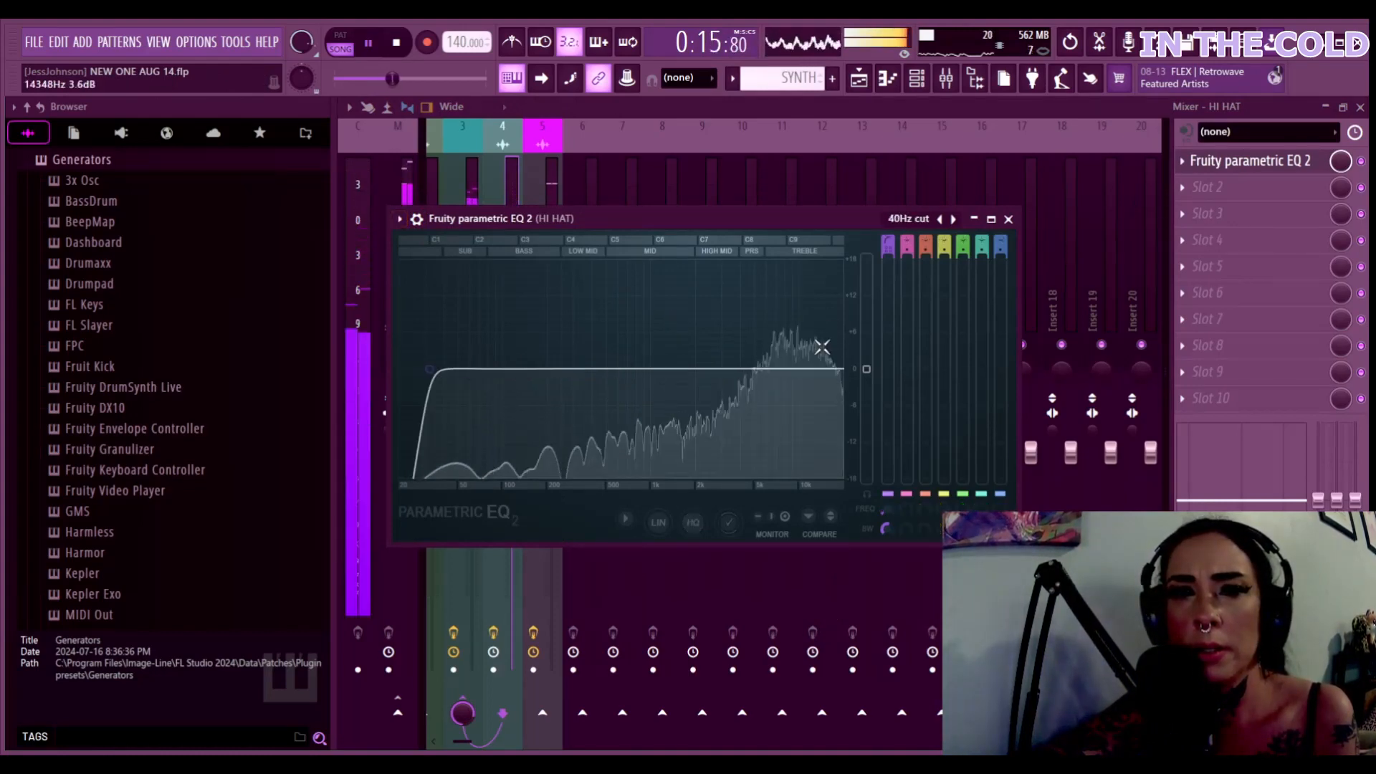
drag(868, 370, 866, 361)
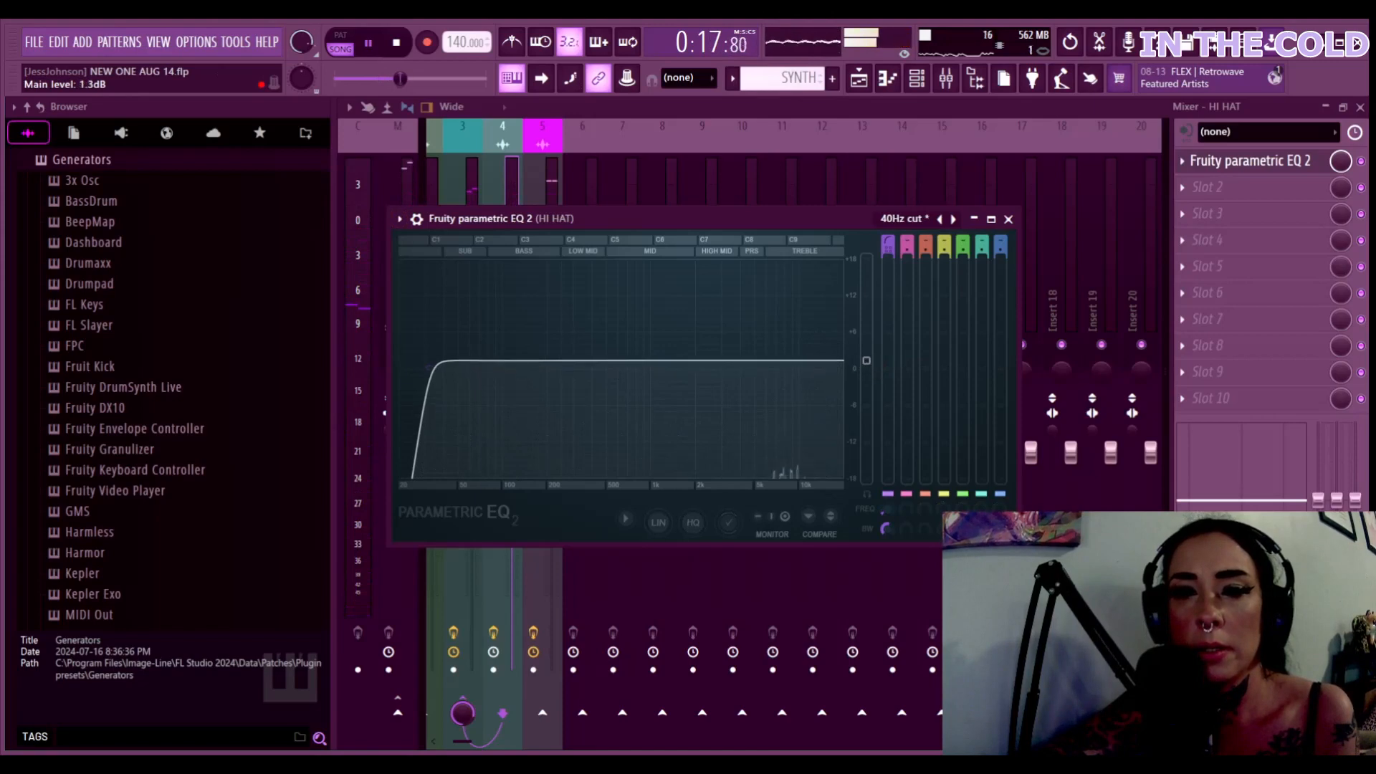
click(974, 218)
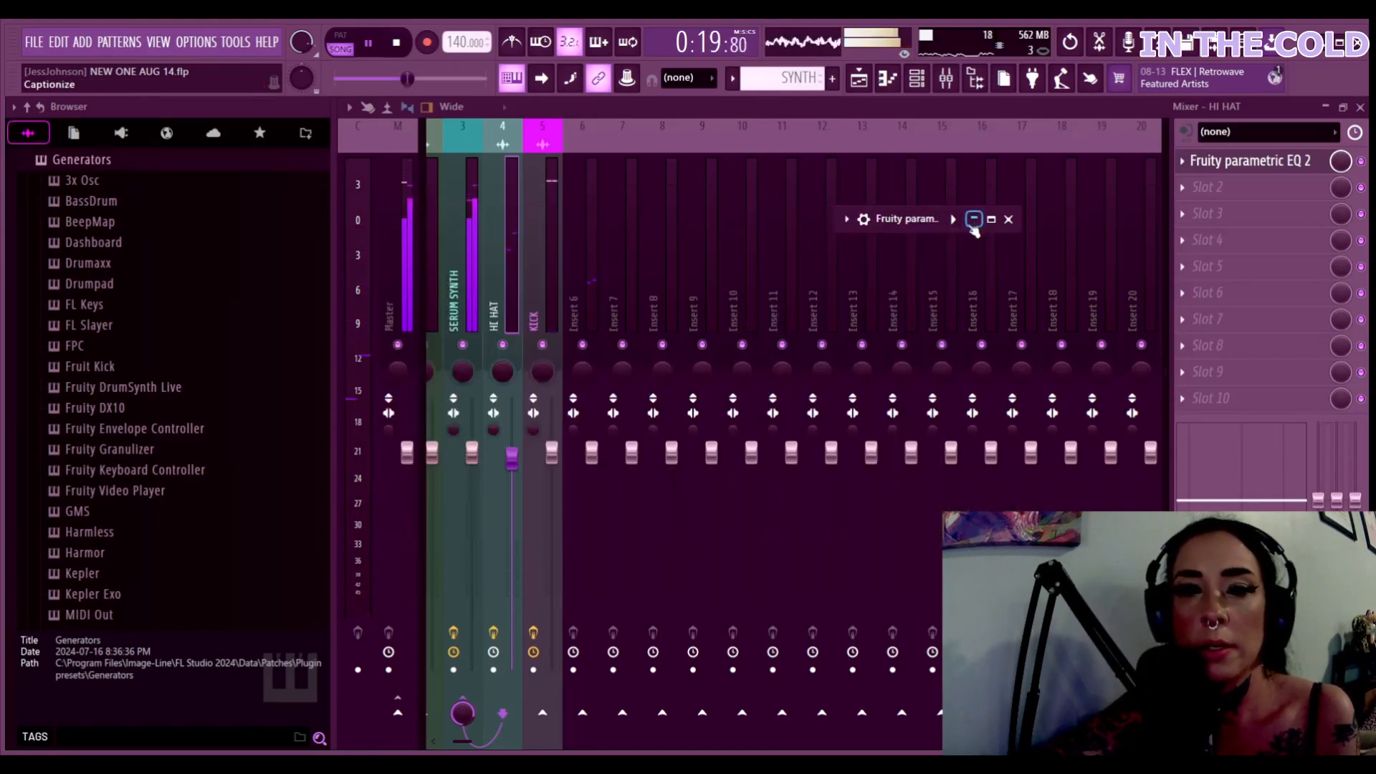
click(465, 710)
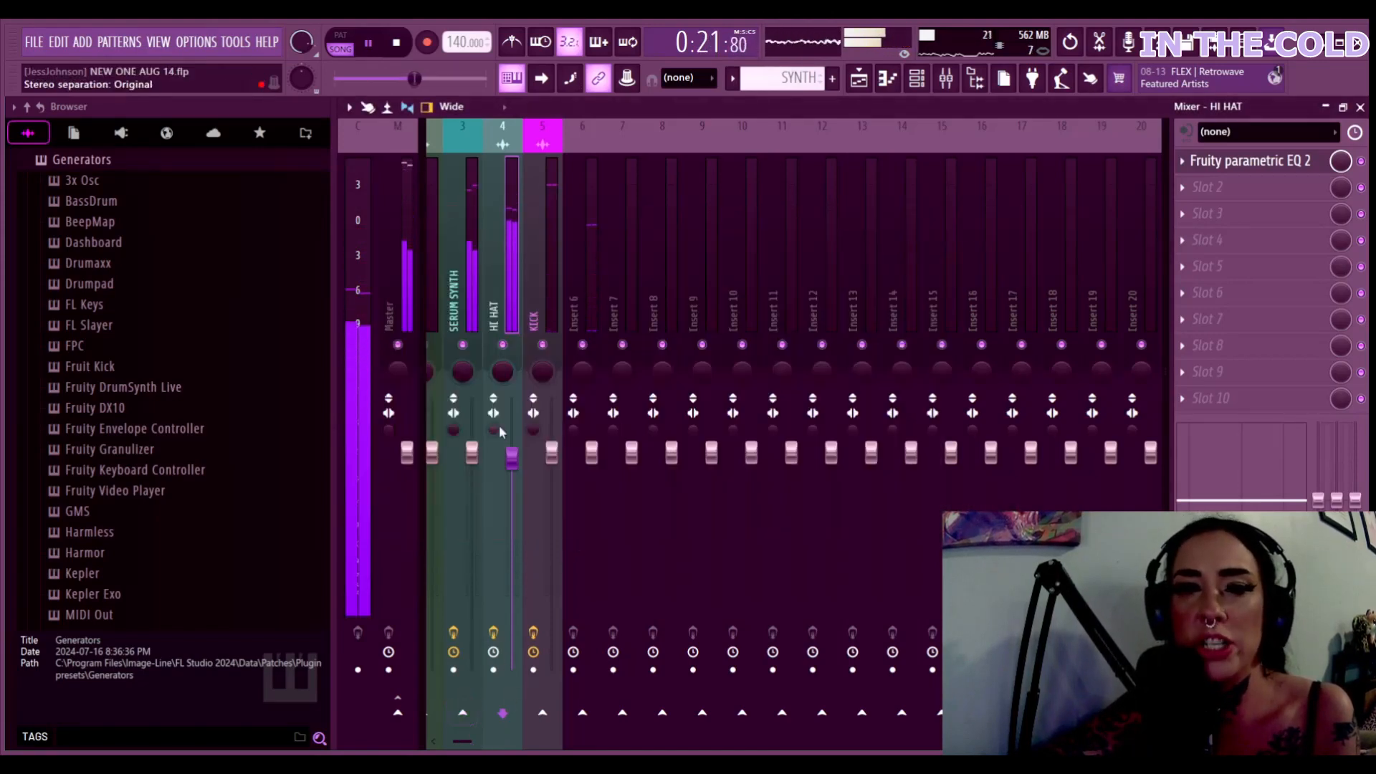
Route HI HAT to the Master and add Soundgoodizer in its second slot
click(406, 722)
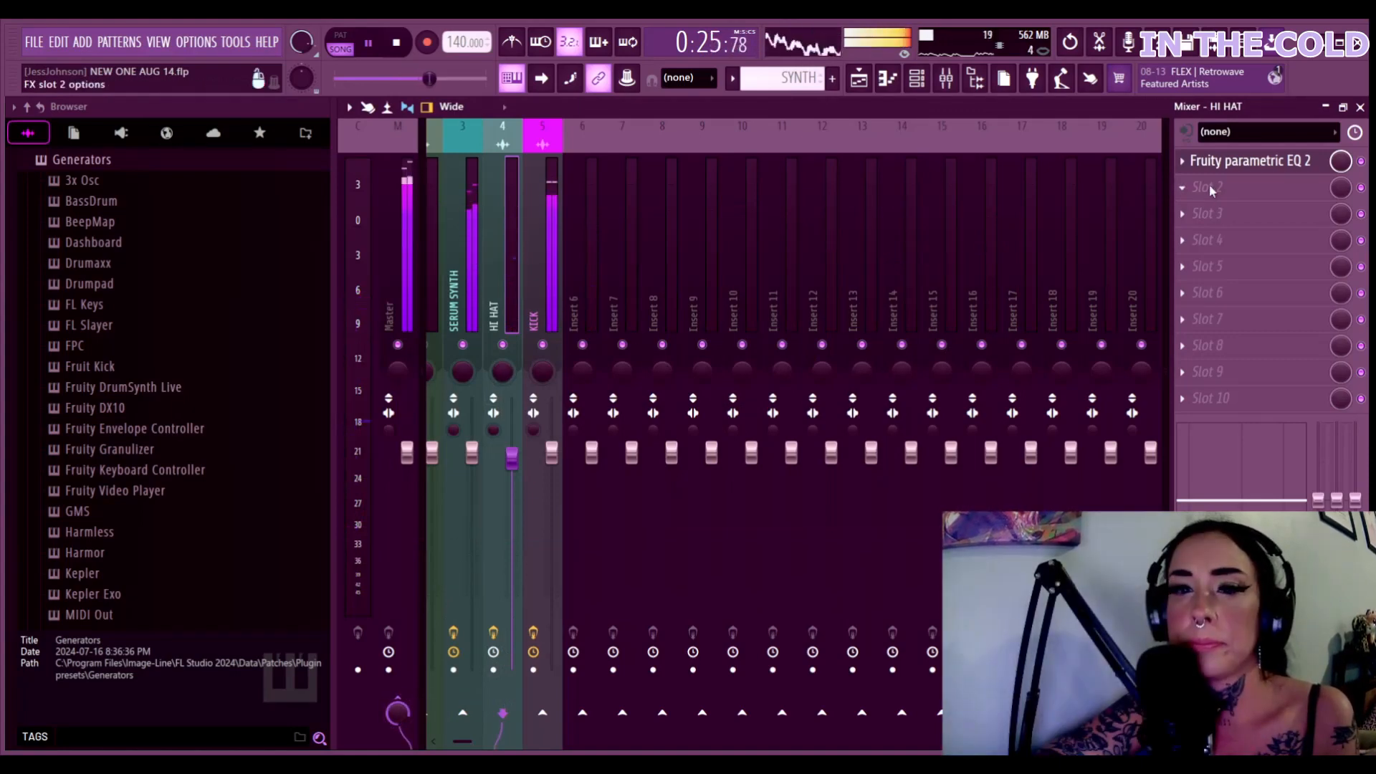
click(838, 515)
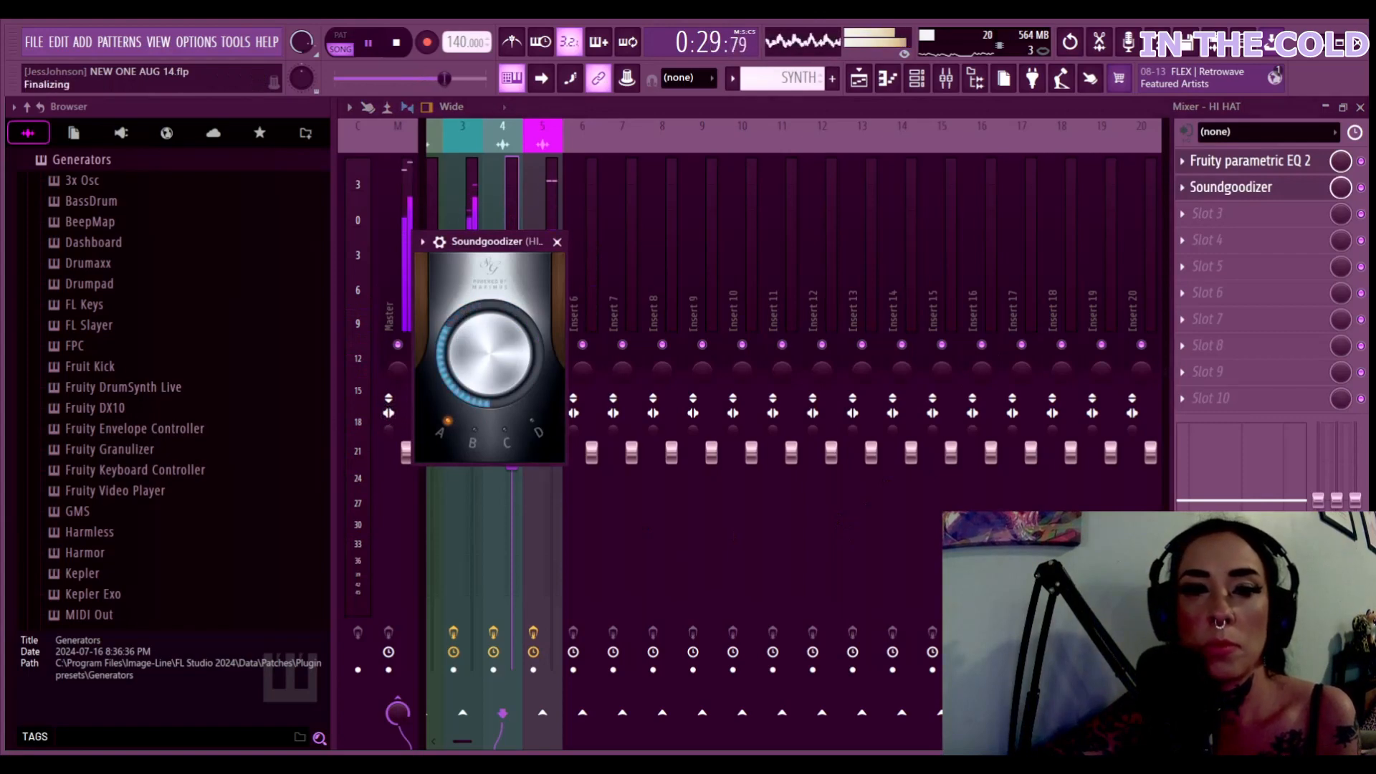
click(604, 104)
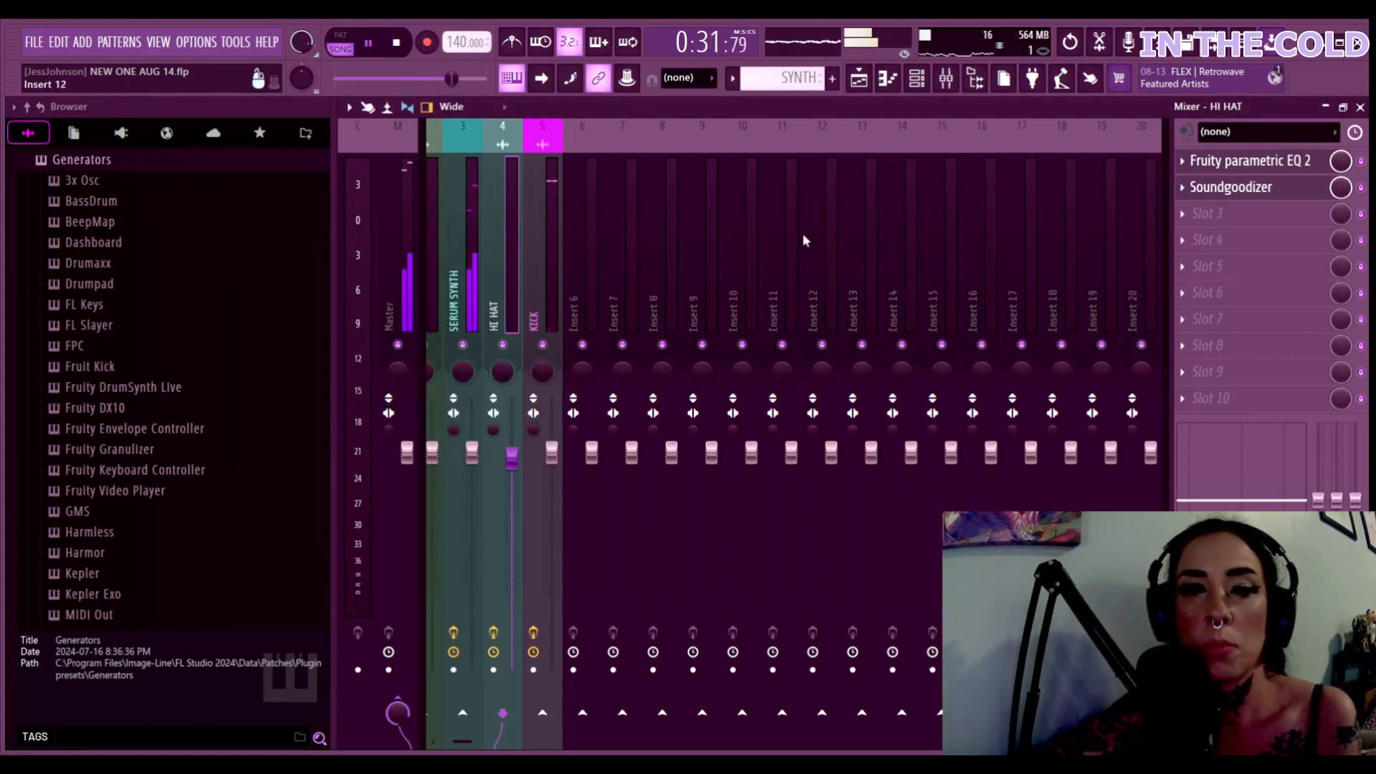
Select the SERUM SYNTH insert, restart playback from the beginning, and minimize the Mixer
click(478, 378)
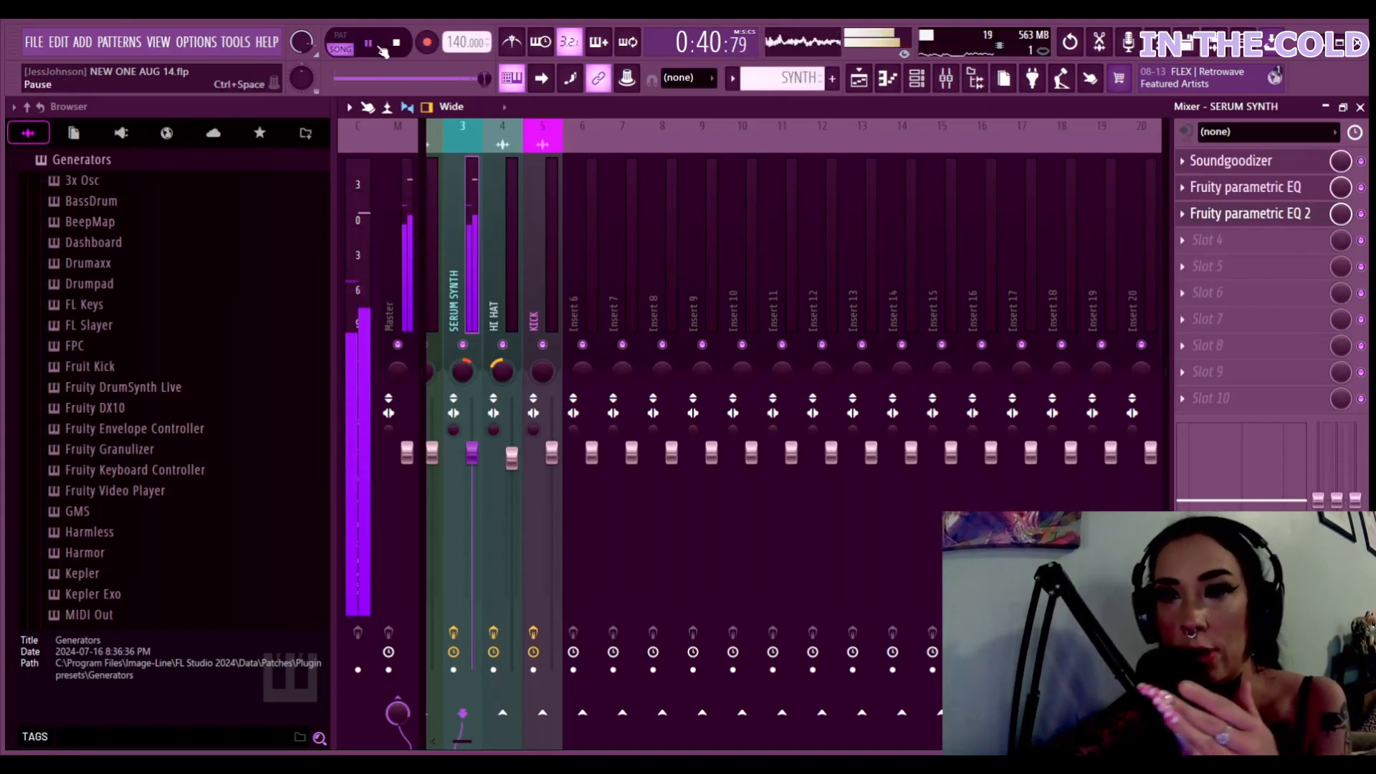
click(391, 43)
click(383, 51)
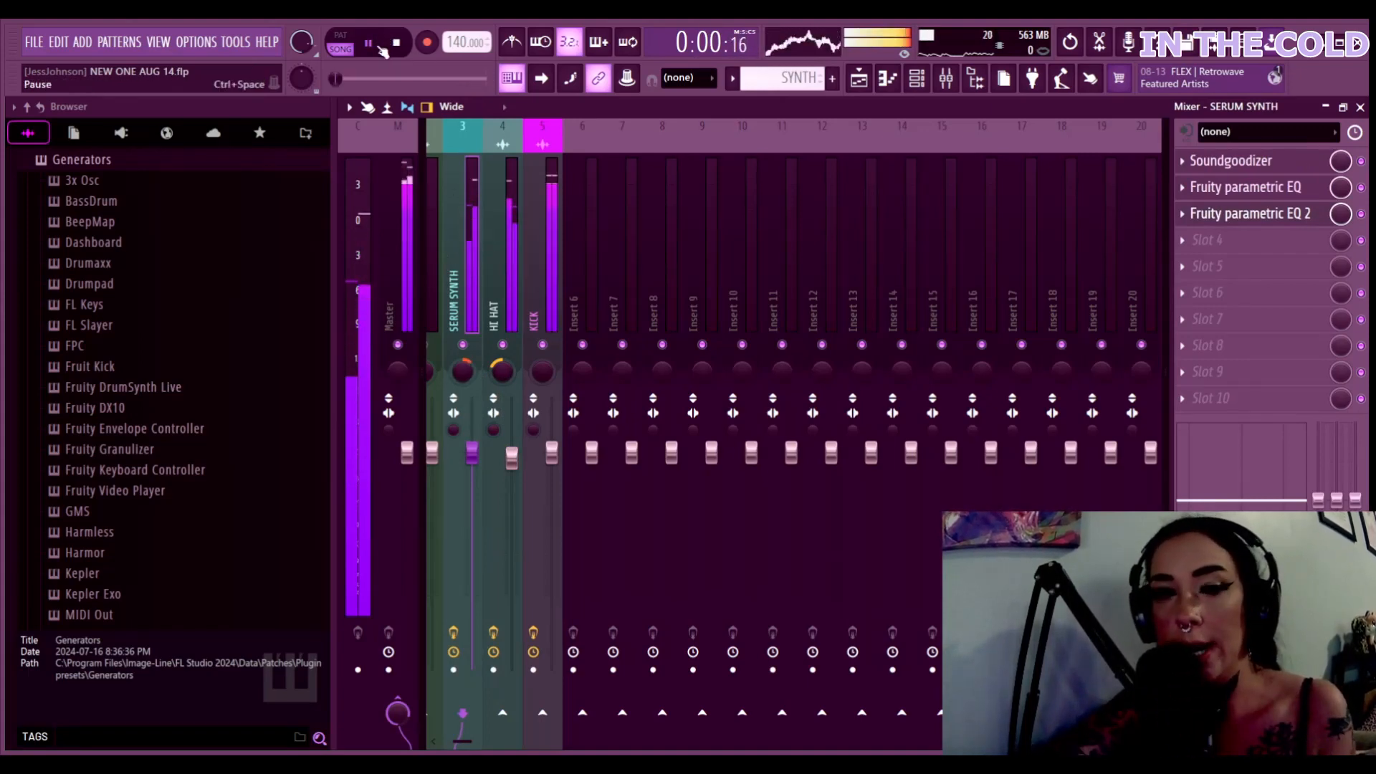
click(1325, 108)
Close the plugin windows covering the playlist, zoom in on it and pause playback
click(730, 126)
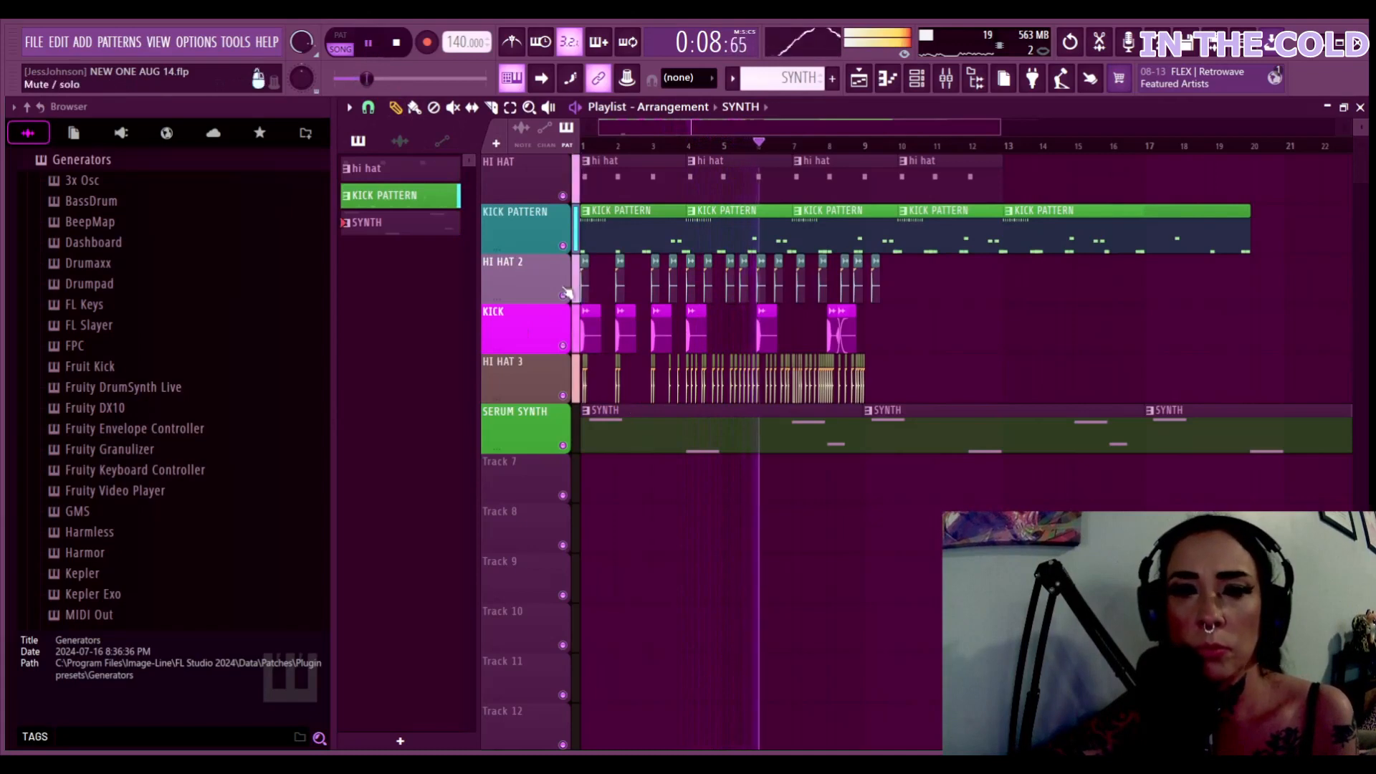
scroll(941, 433, up, 1)
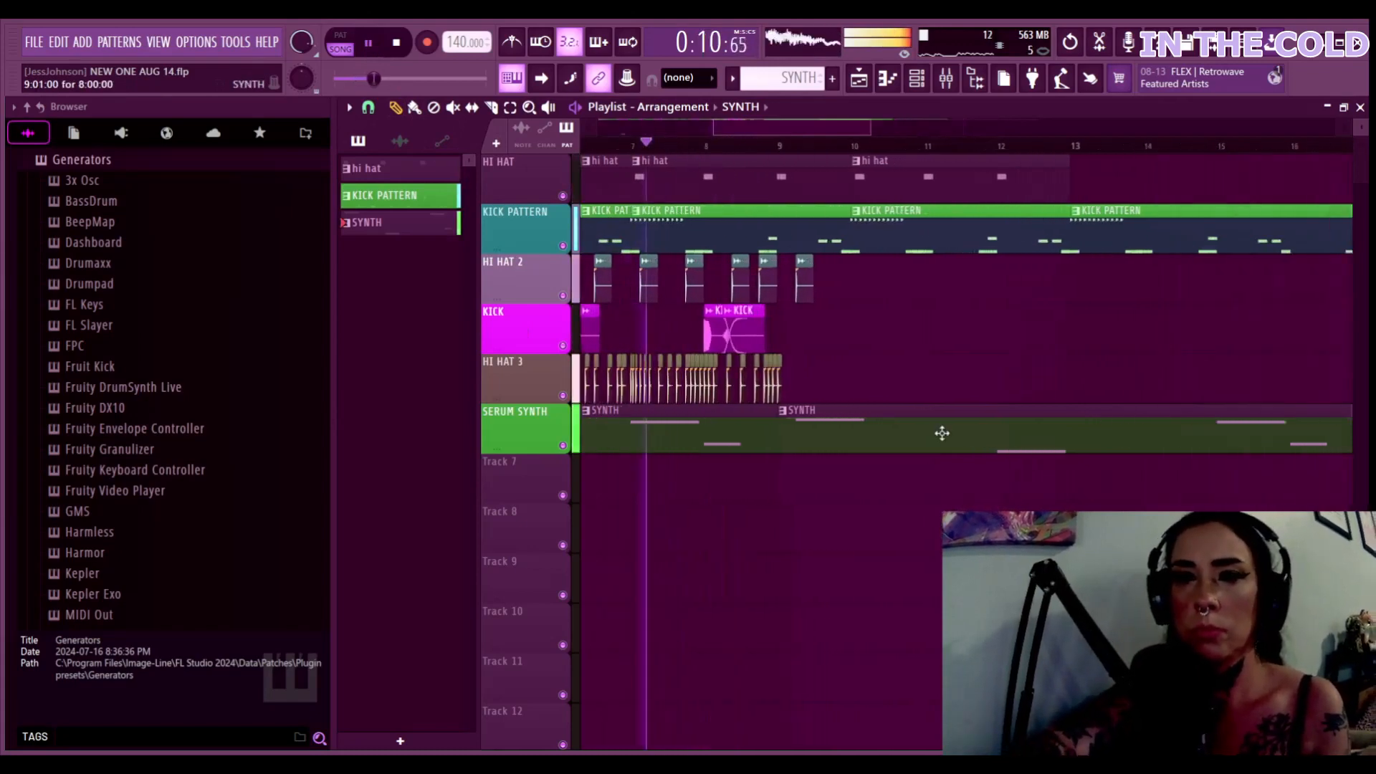
scroll(884, 402, up, 2)
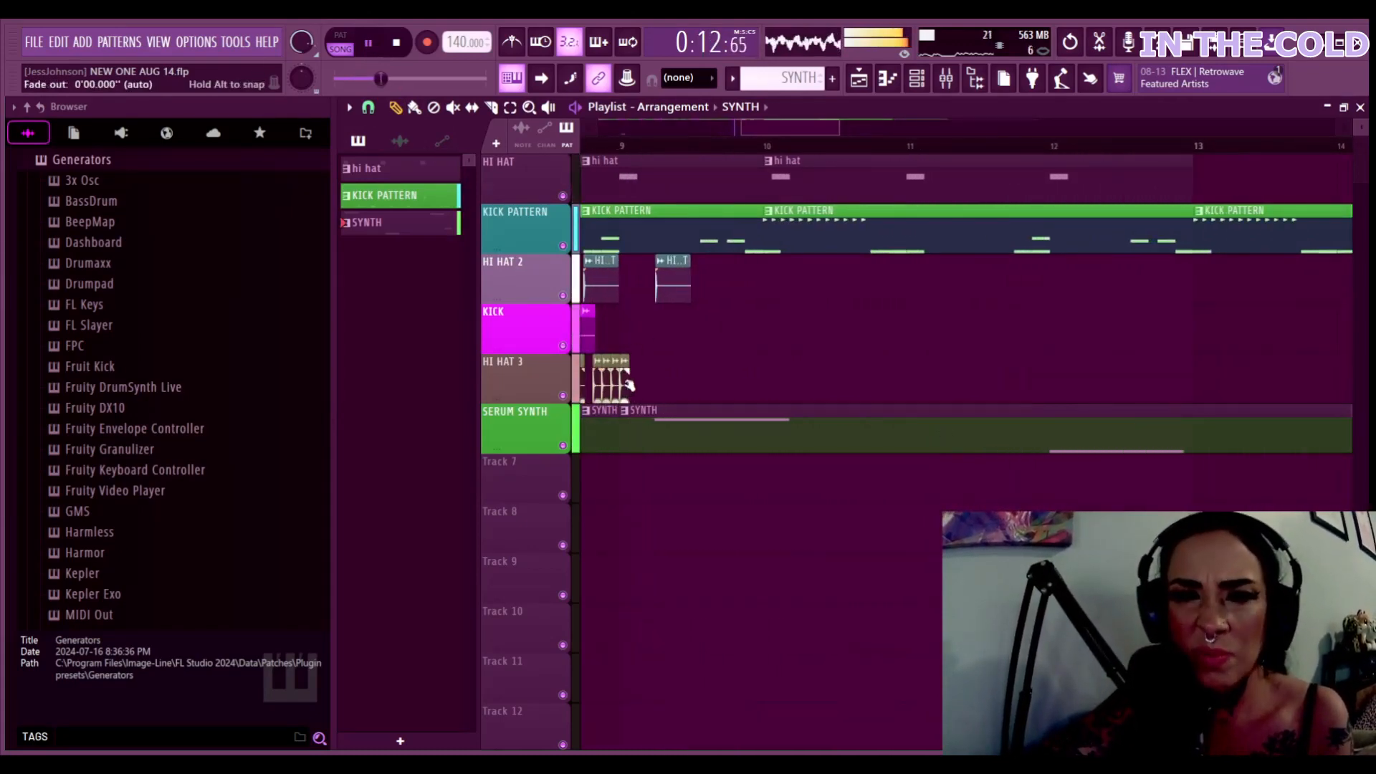
click(368, 44)
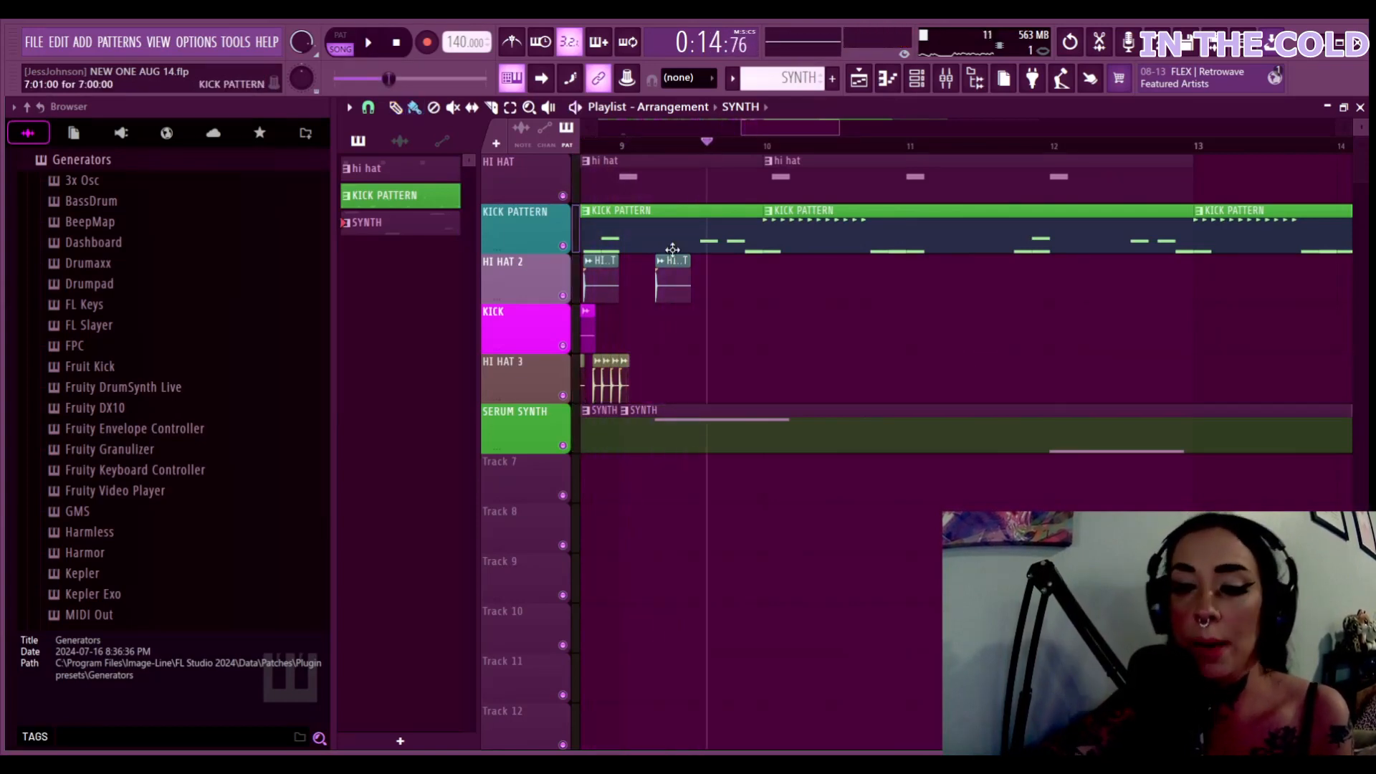
ctrl+scroll(672, 249, up, 3)
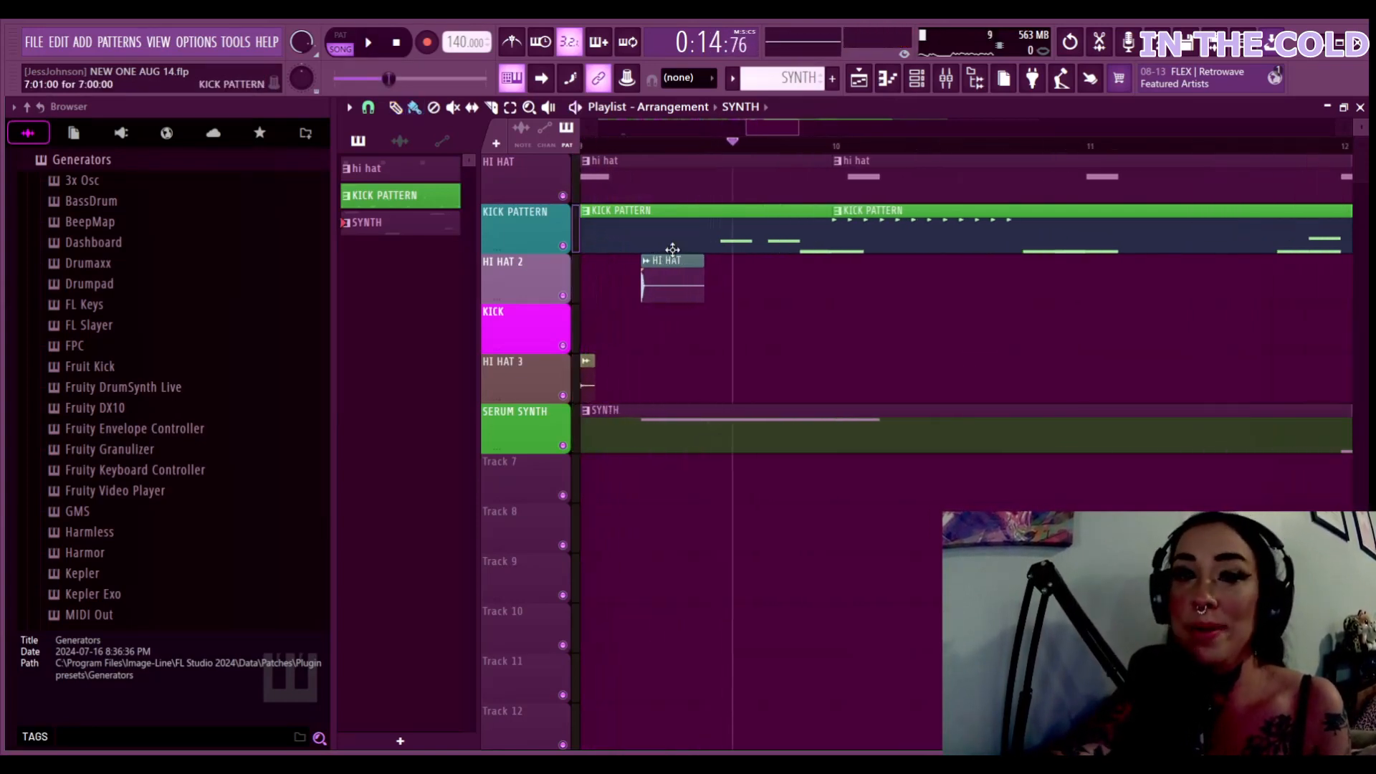
drag(792, 129, 775, 130)
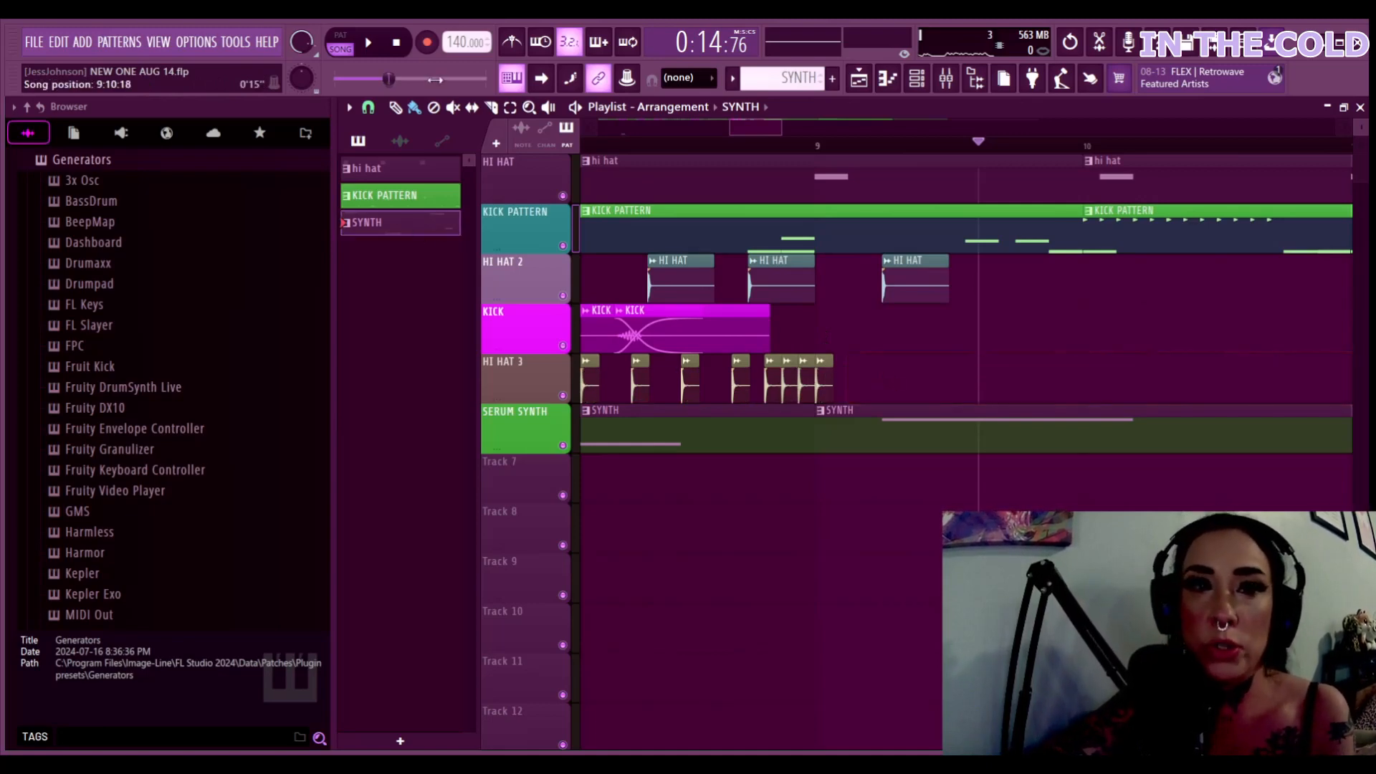
Paint a run of HI HAT 2 clips along HI HAT 3 from bar 9 past bar 11
click(644, 385)
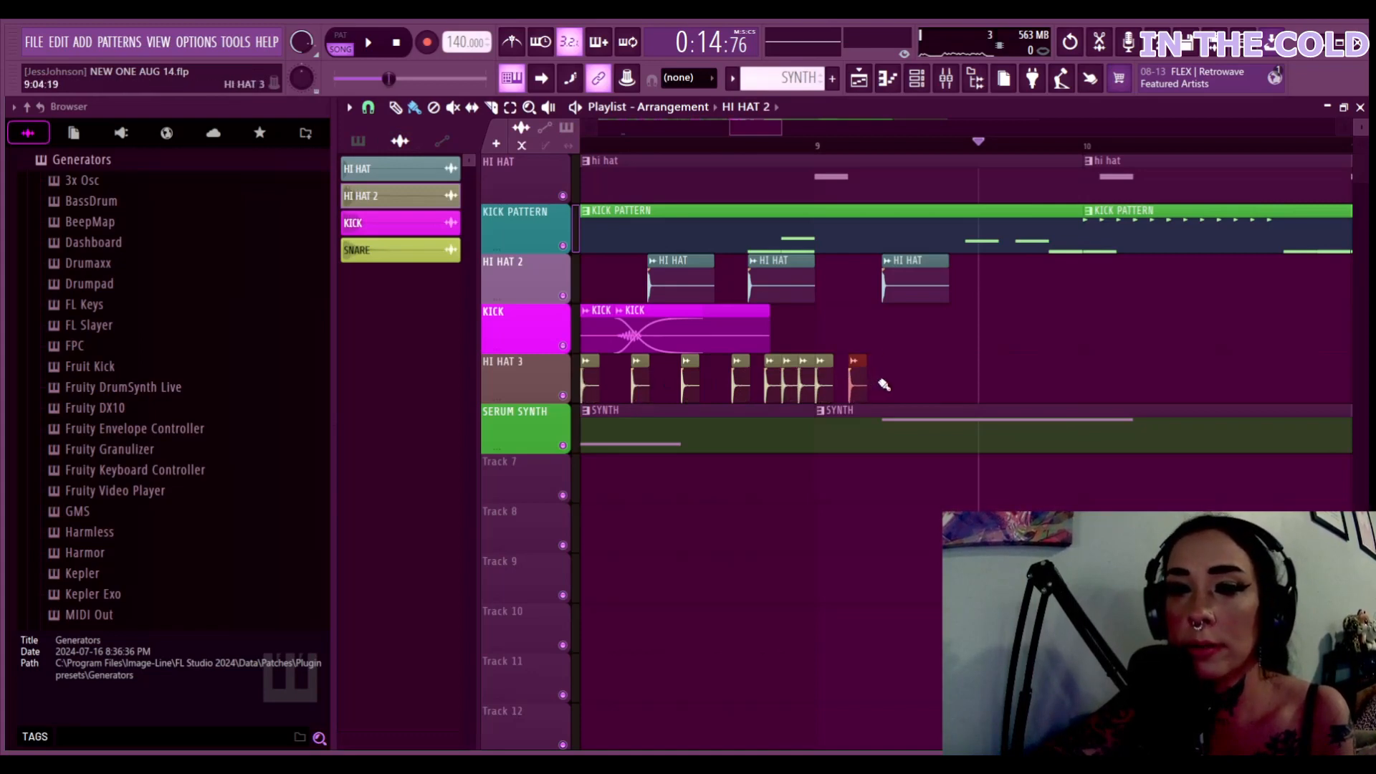
drag(884, 385, 1368, 396)
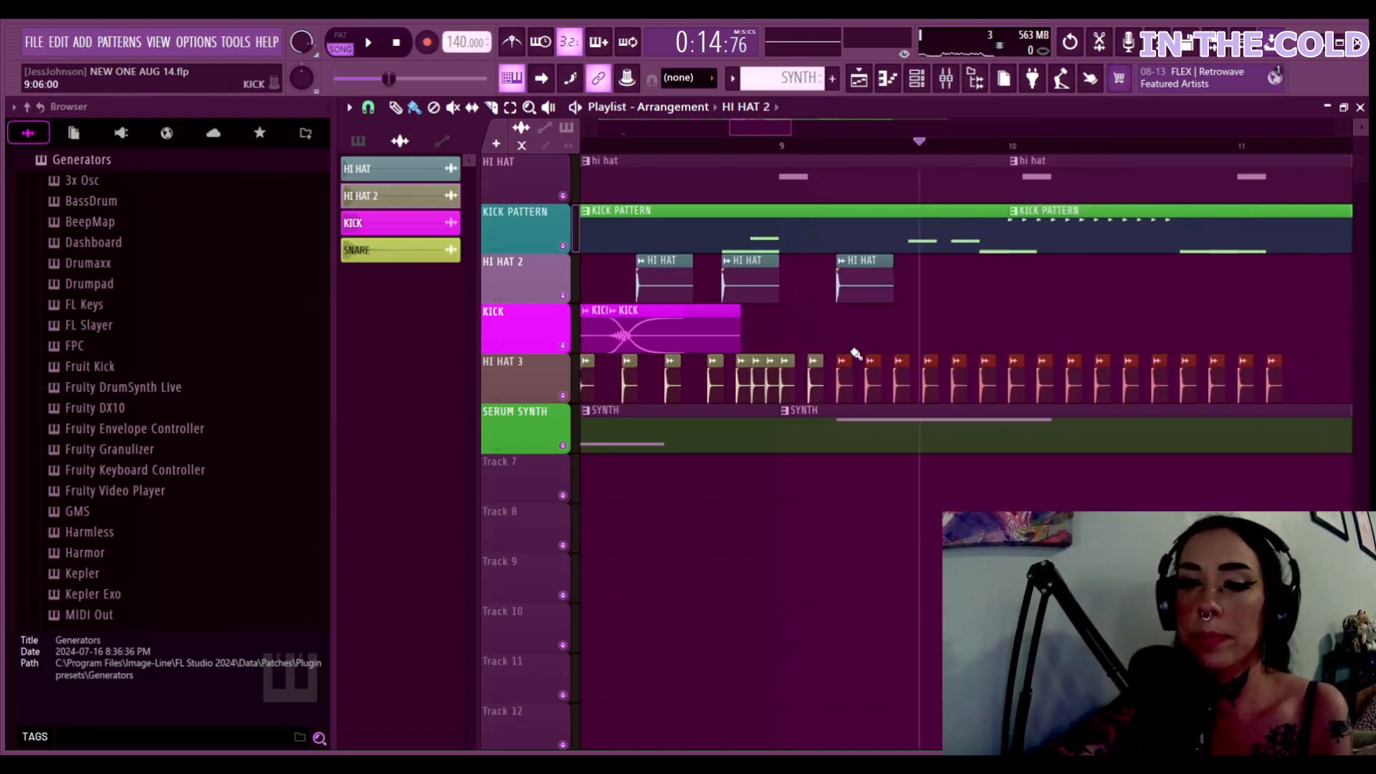
scroll(853, 351, down, 6)
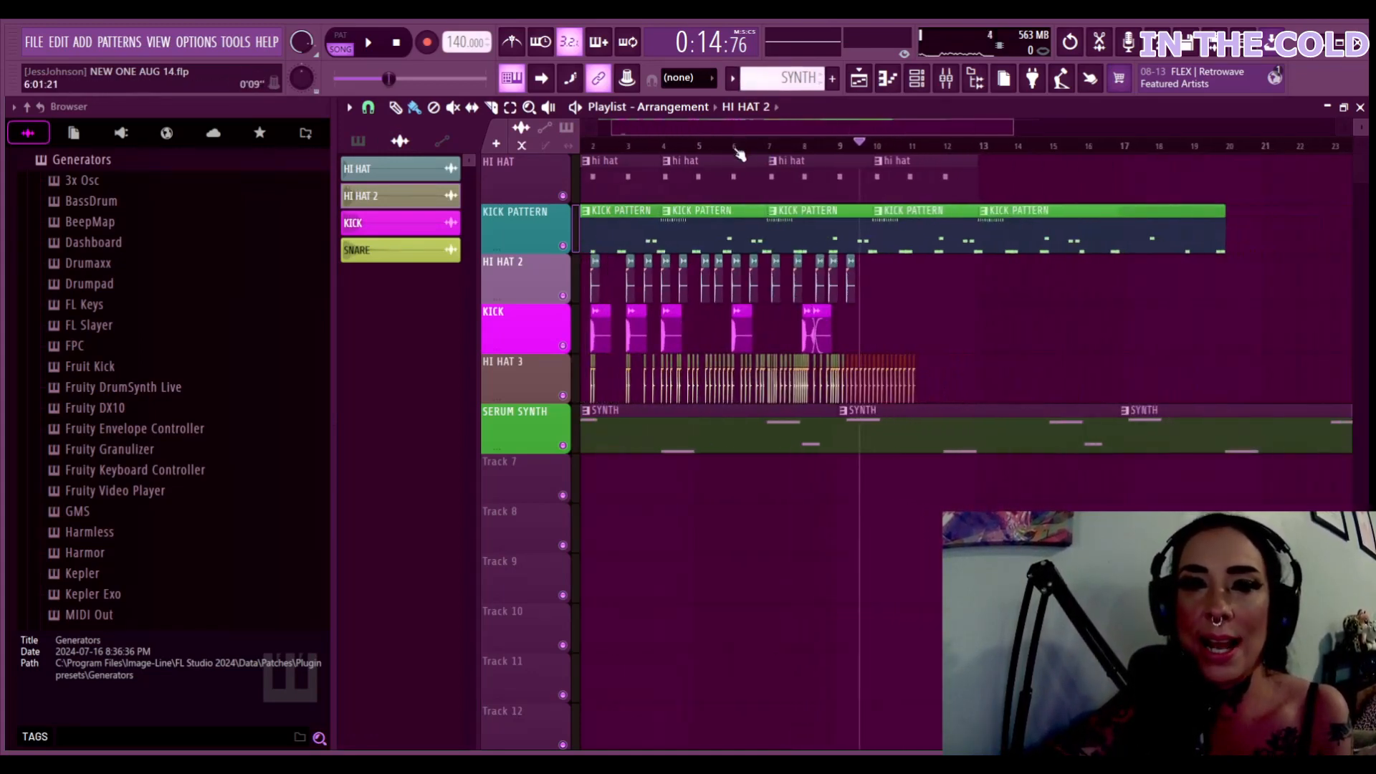
Duplicate the KICK and HI HAT 3 clips and shift the copies later, toward bars 12–21
click(734, 148)
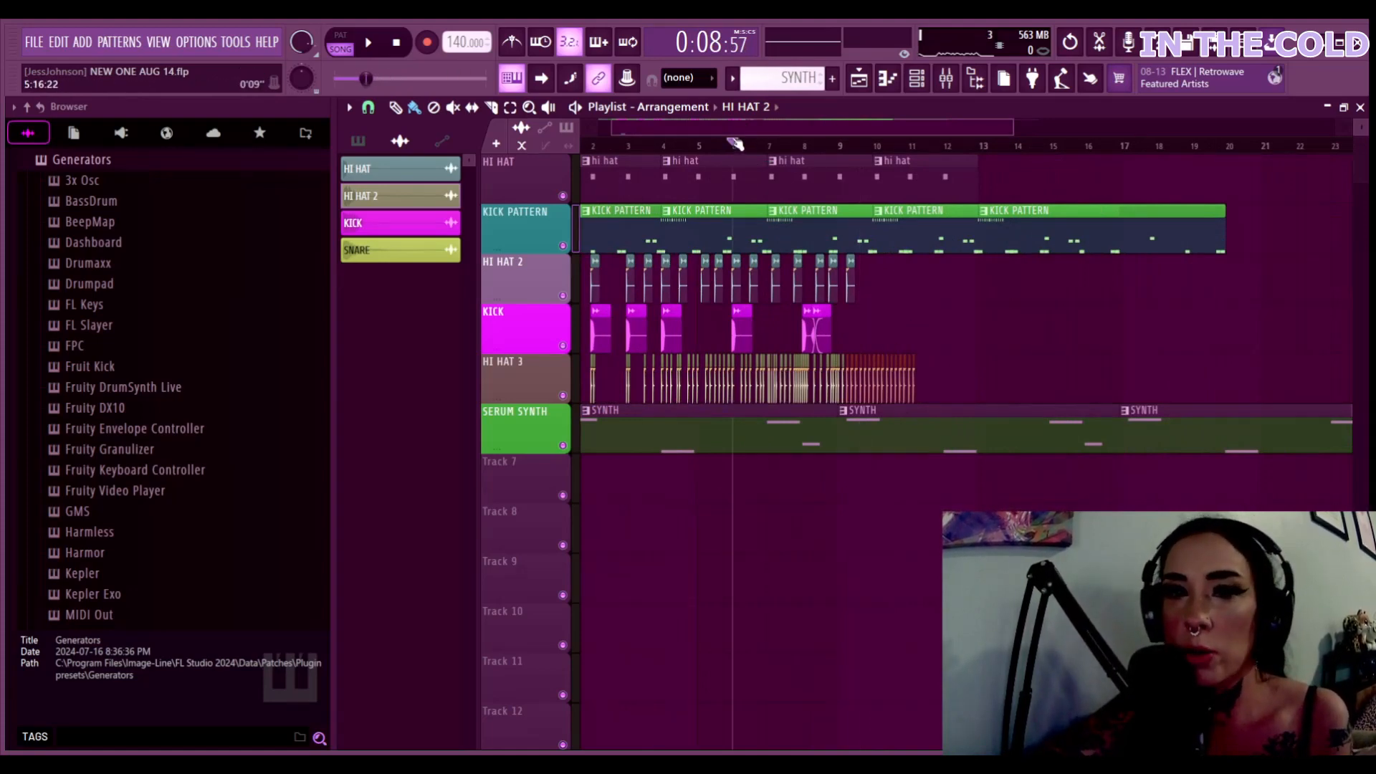
drag(722, 128, 667, 133)
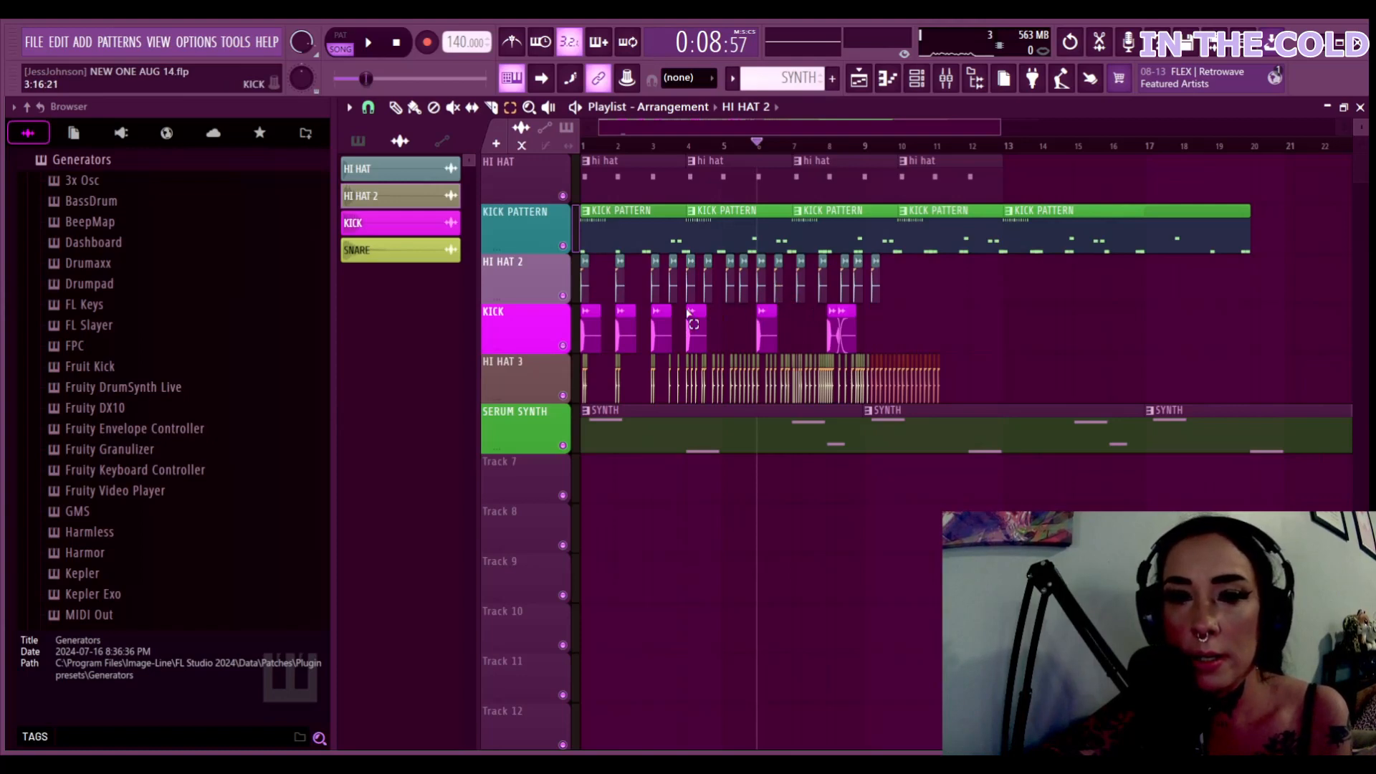
drag(619, 364, 958, 348)
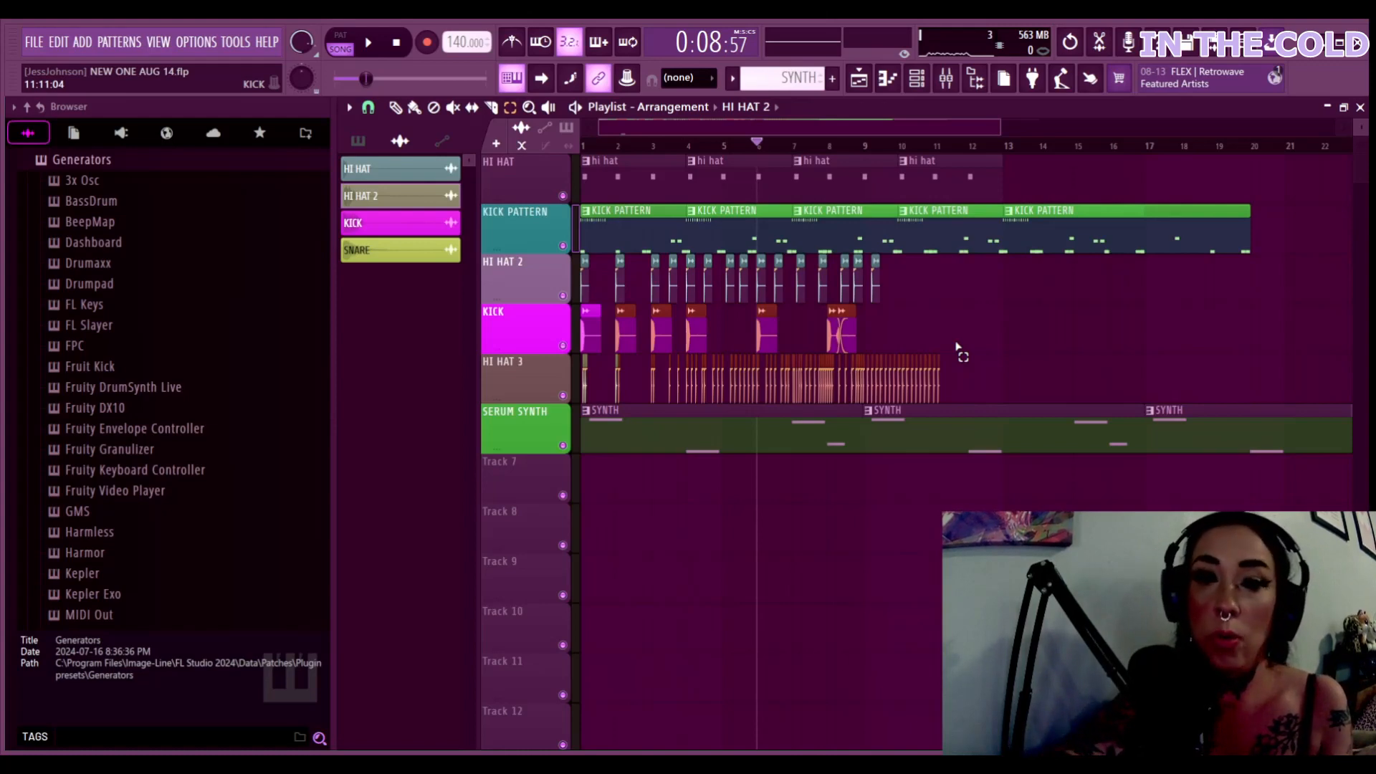
key(ctrl+b)
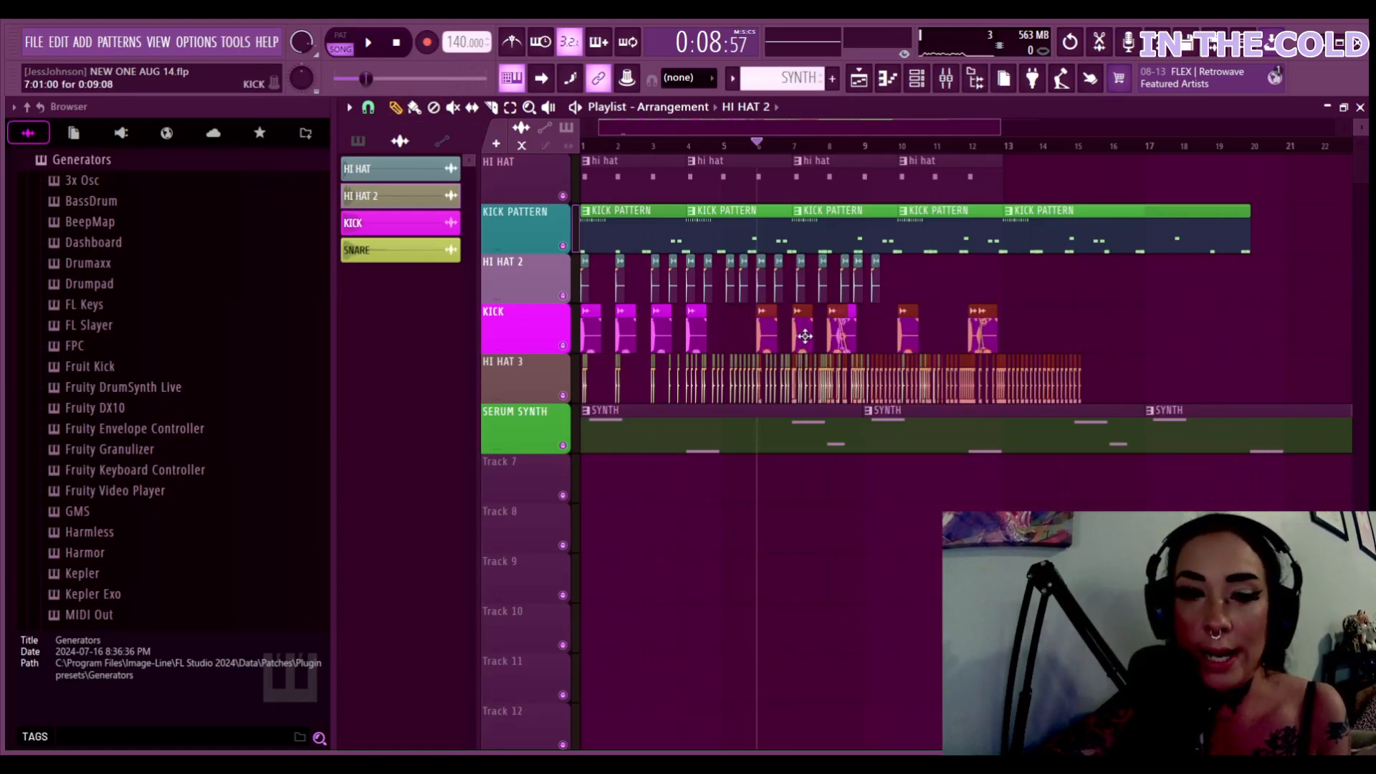
drag(805, 336, 1020, 357)
Deselect the clips and play the song from the start
key(ctrl+d)
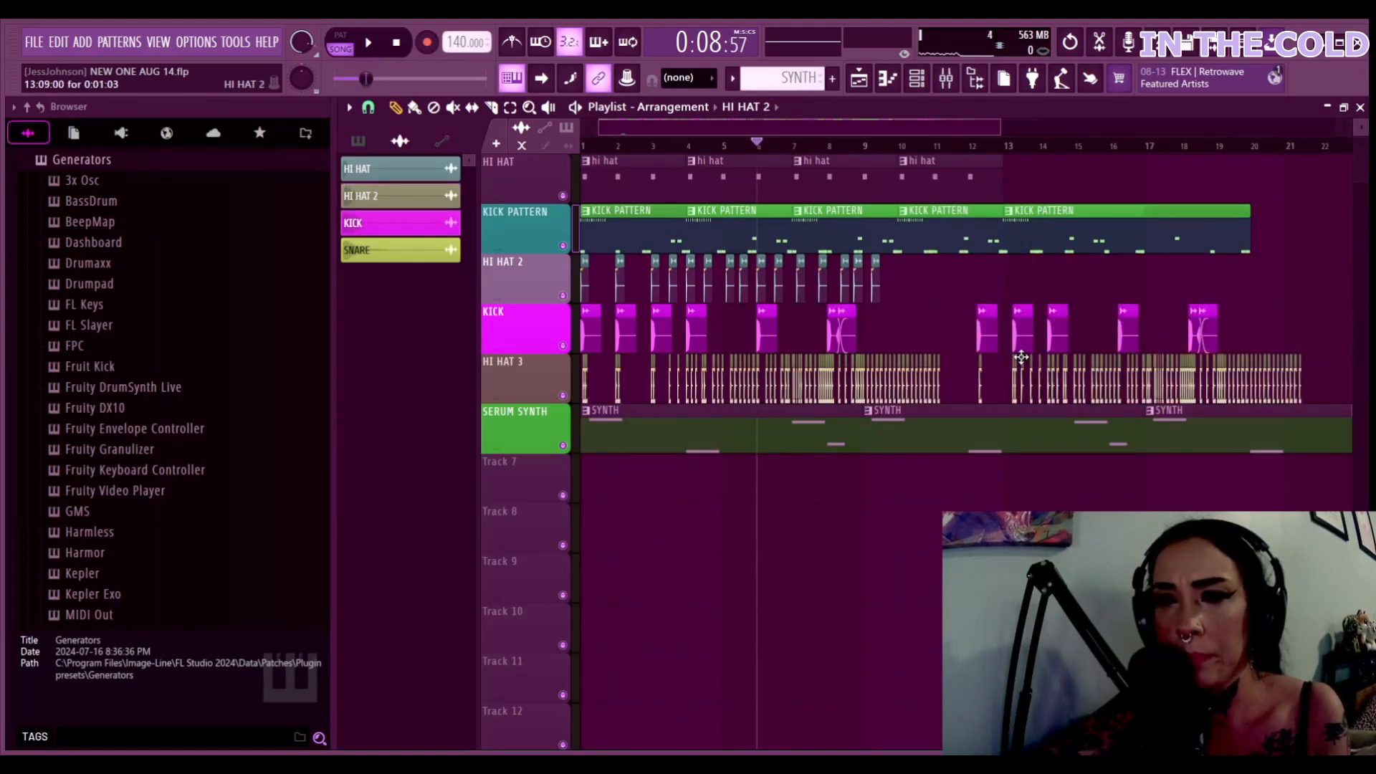
click(584, 145)
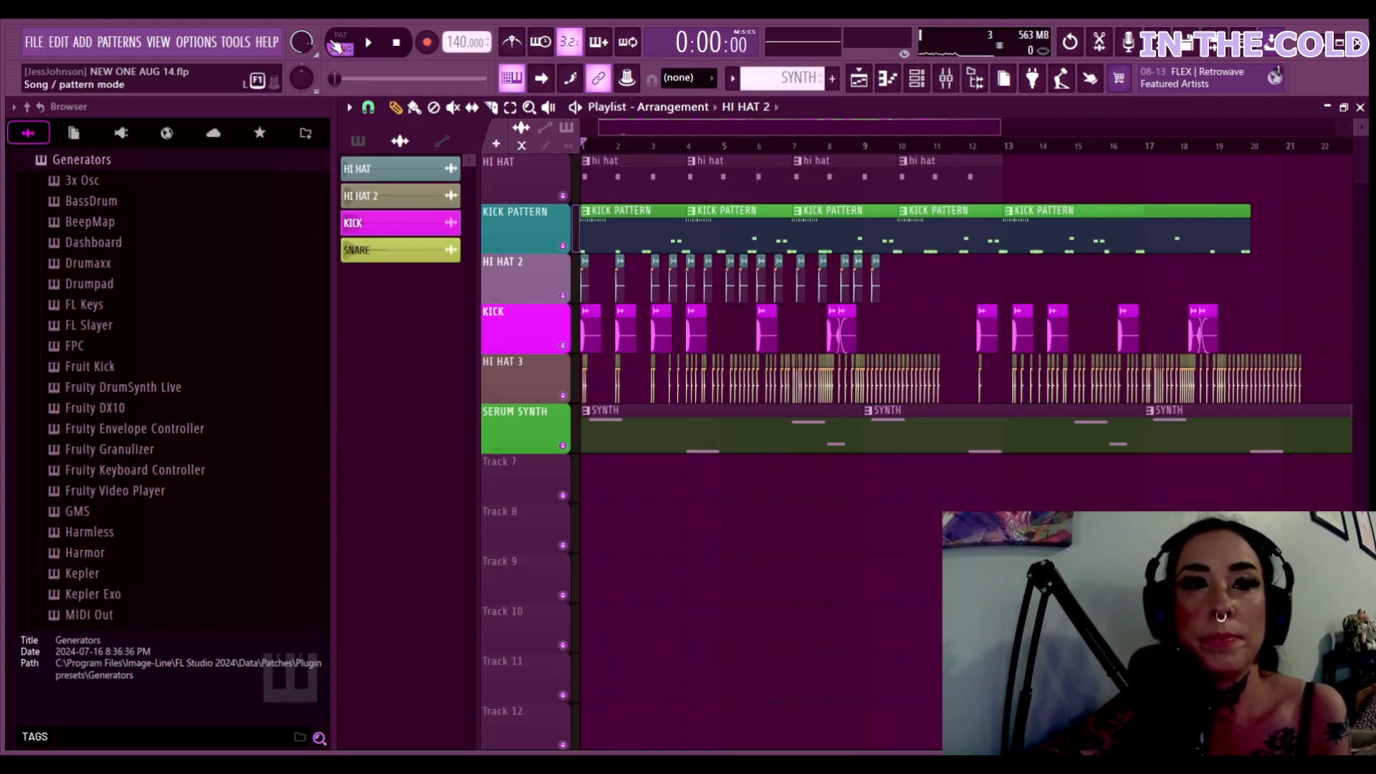
key(space)
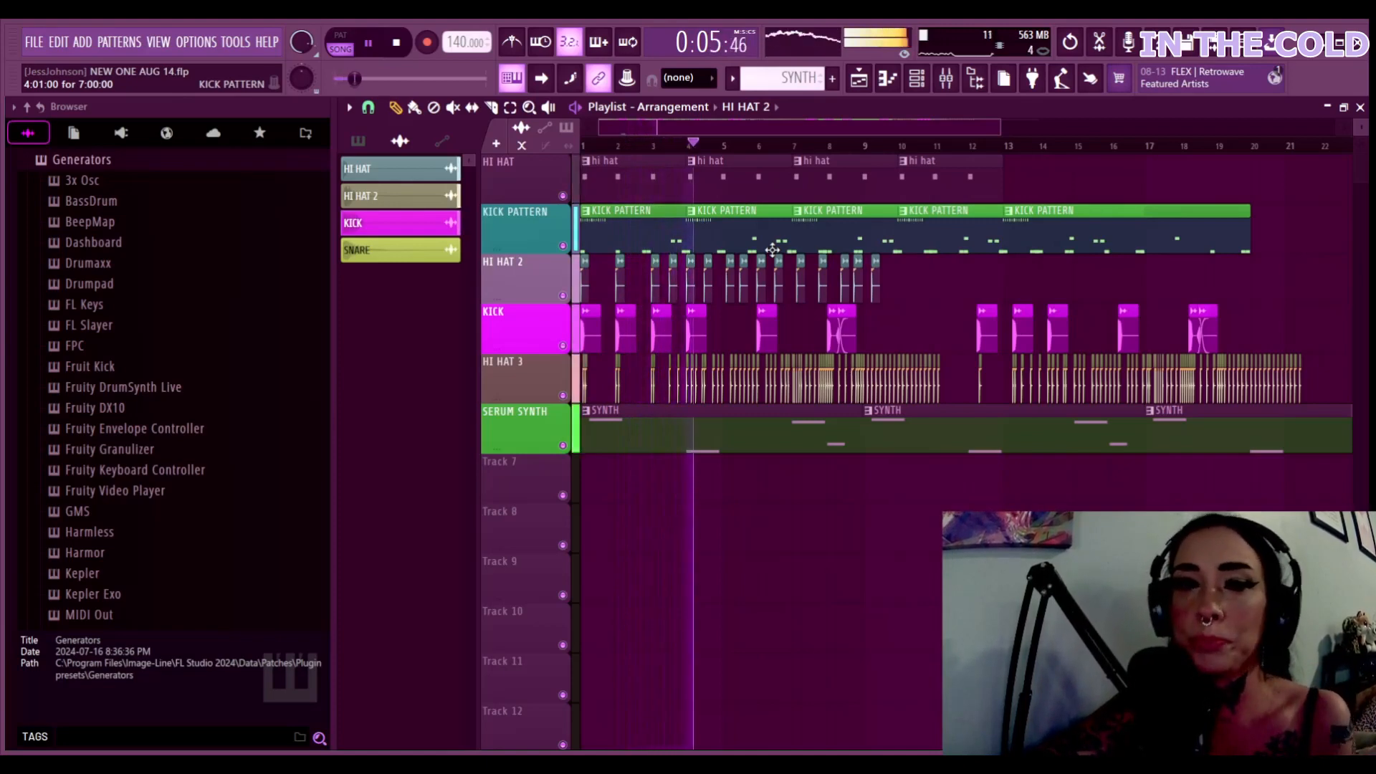
Place a hi hat pattern at bar 13 and four HI HAT clips on HI HAT 2, then pause
click(961, 187)
click(1013, 192)
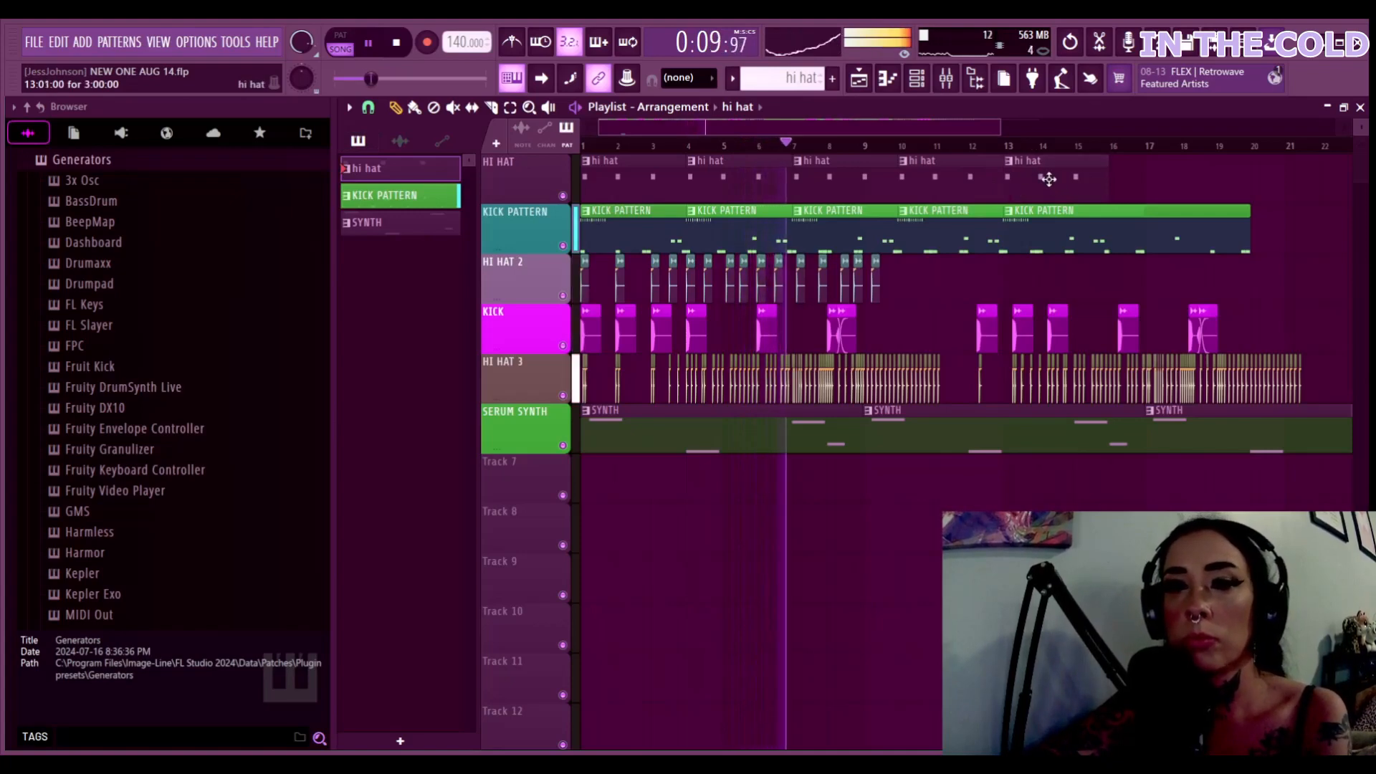
click(876, 285)
click(893, 287)
click(910, 286)
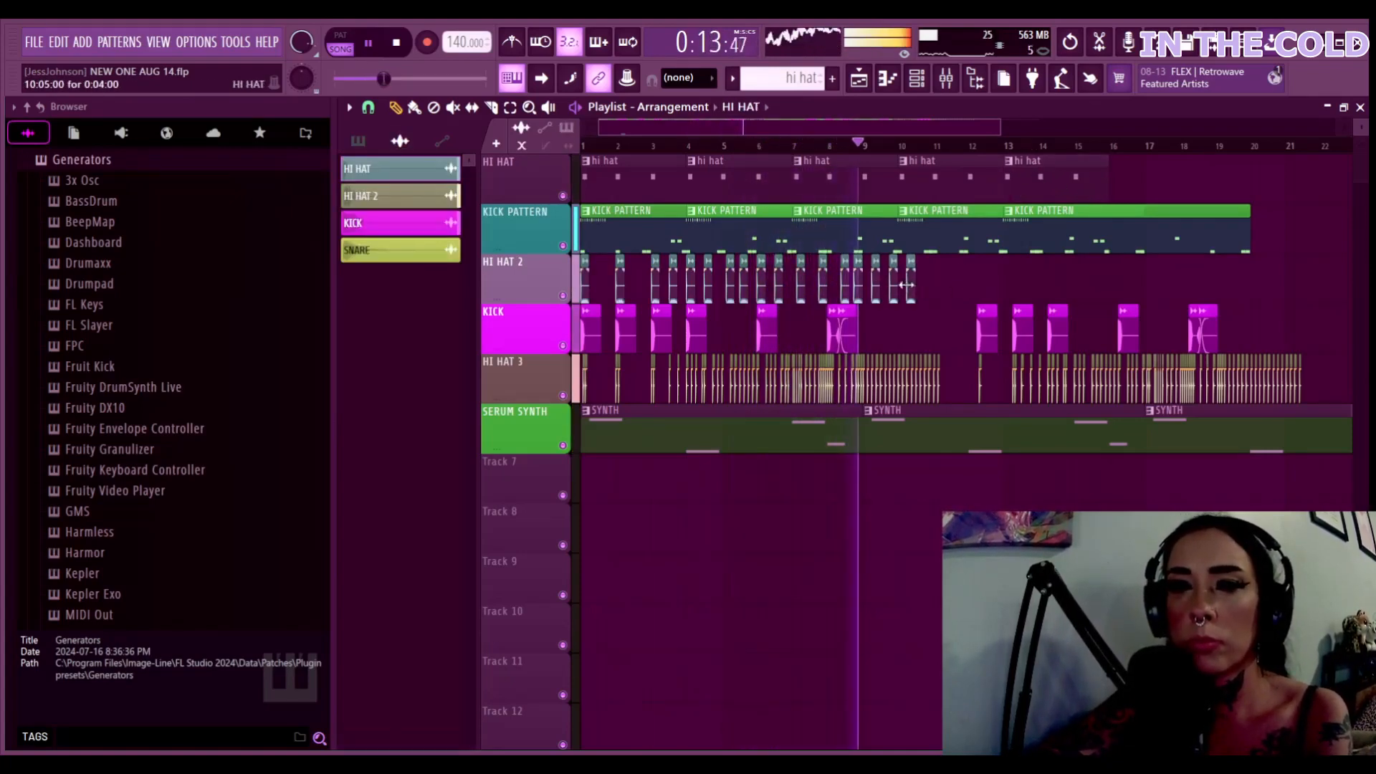
click(936, 286)
click(927, 287)
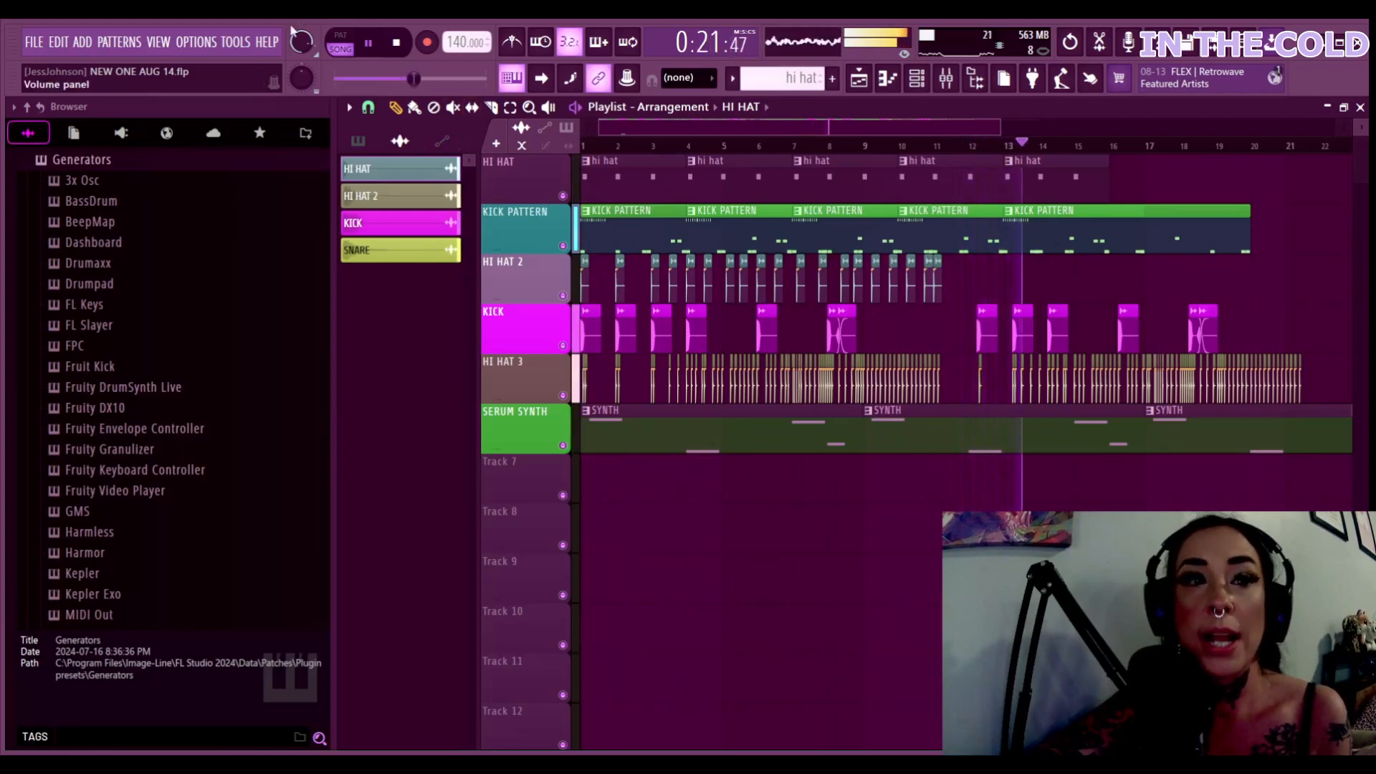
click(368, 43)
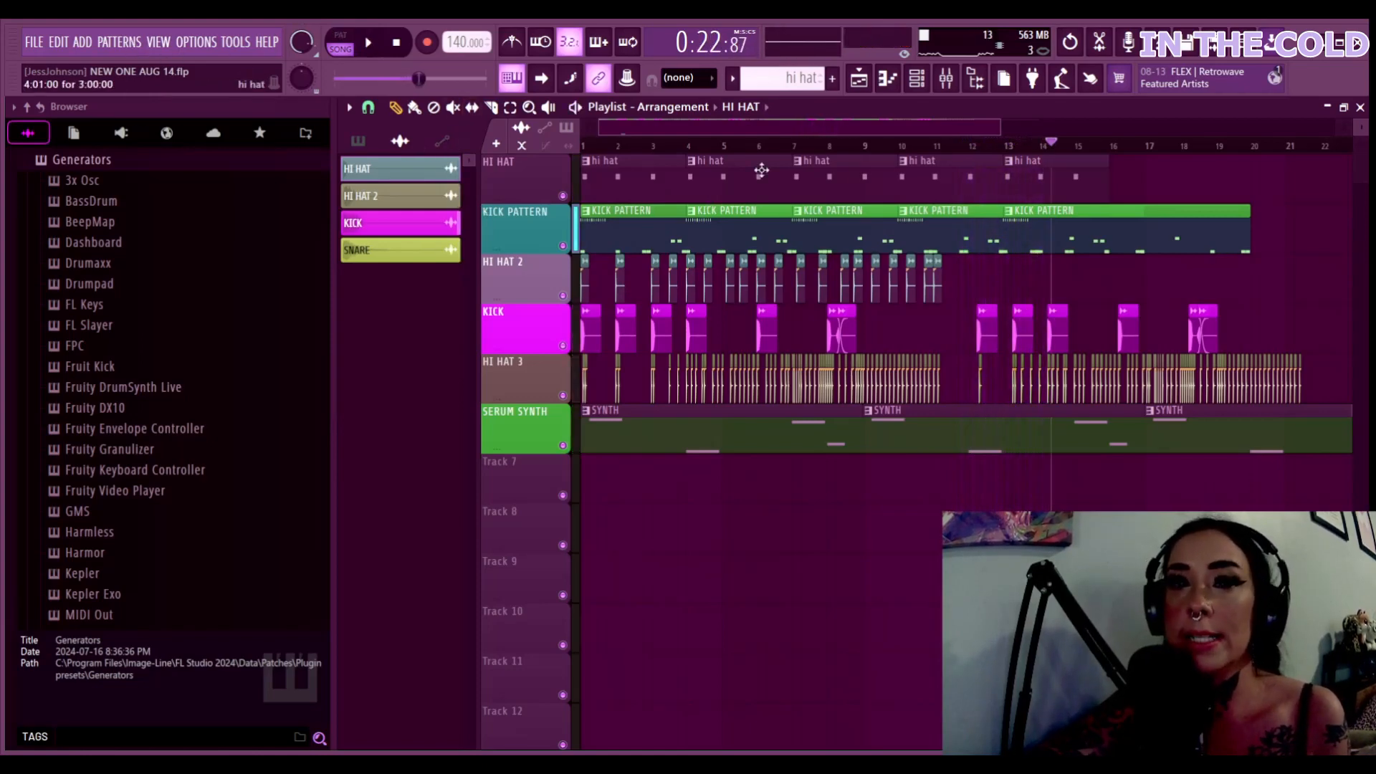
click(930, 80)
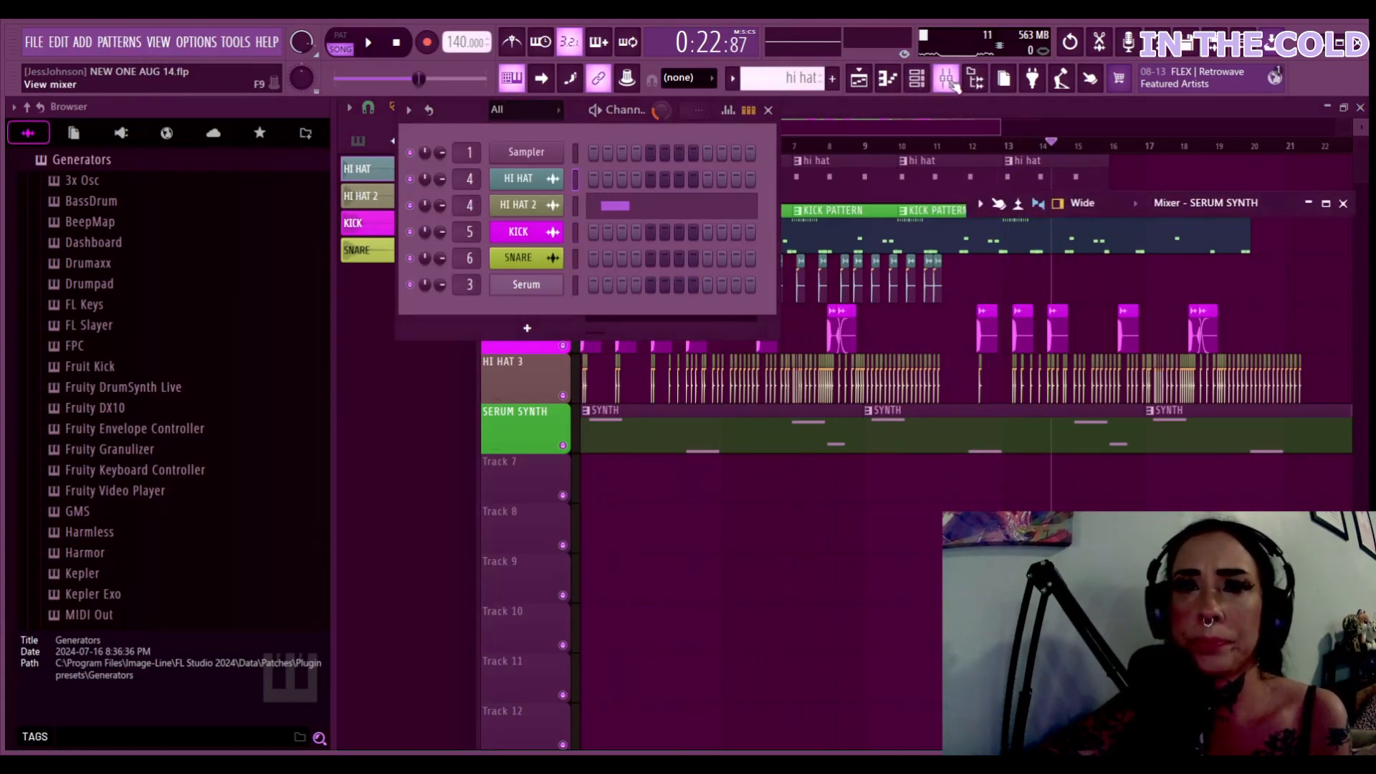
Load Soundgoodizer into Master slot 1 and Fruity peak controller into slot 2
click(948, 80)
click(411, 291)
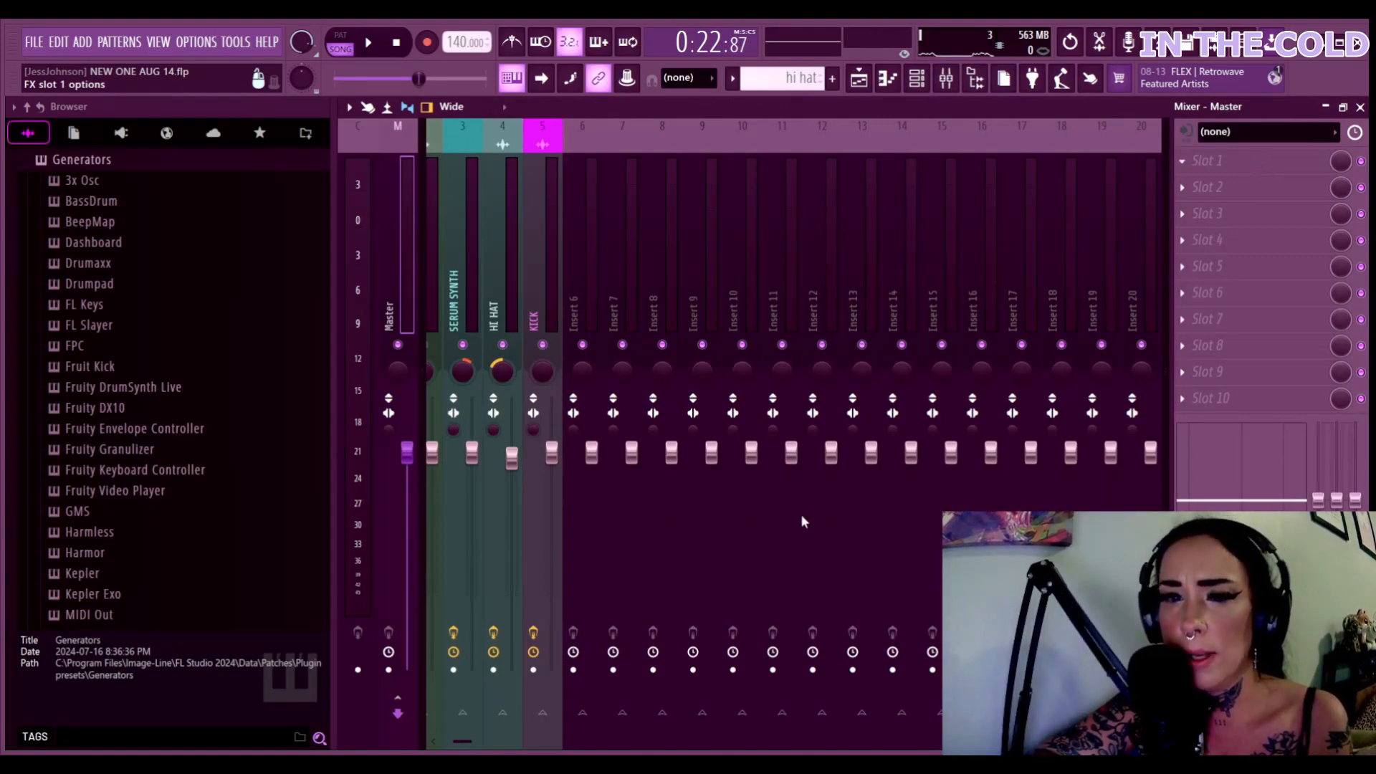
click(1237, 192)
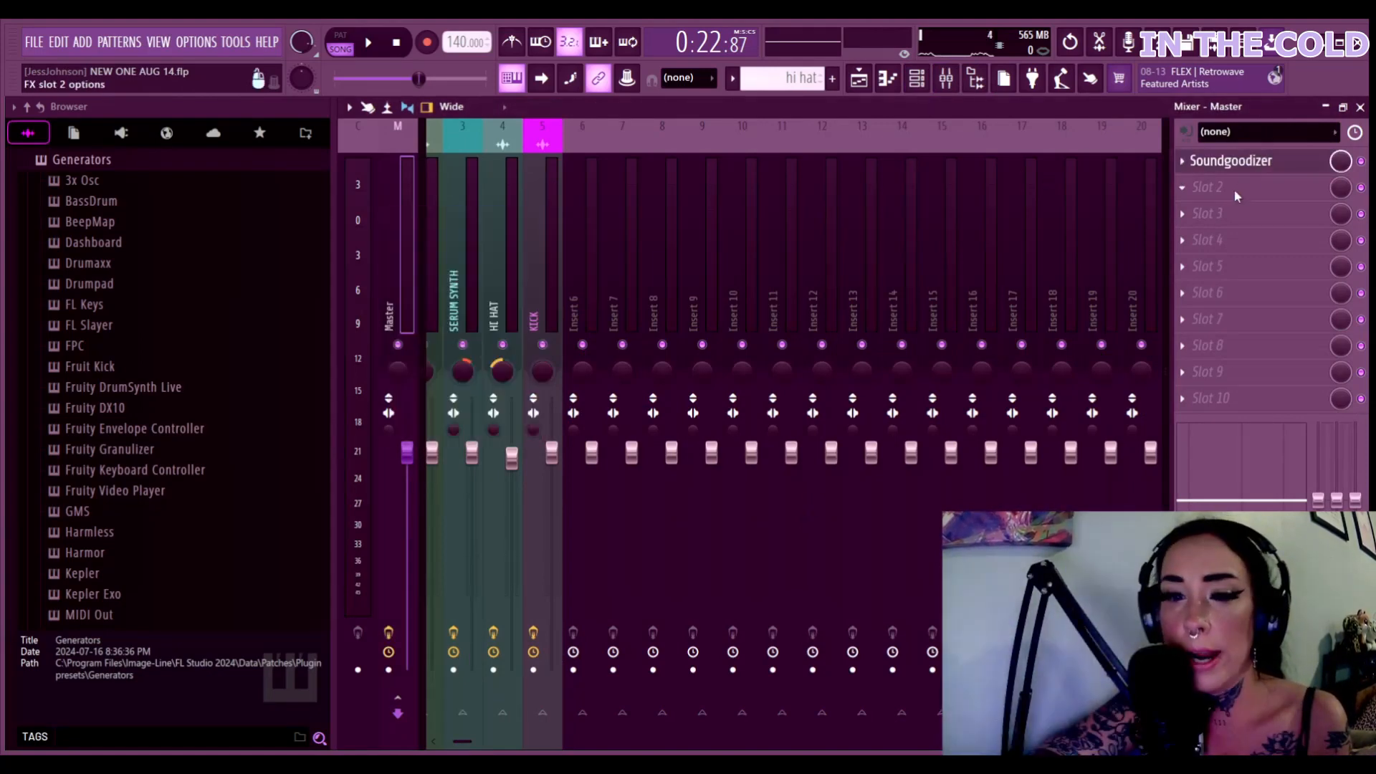
click(849, 640)
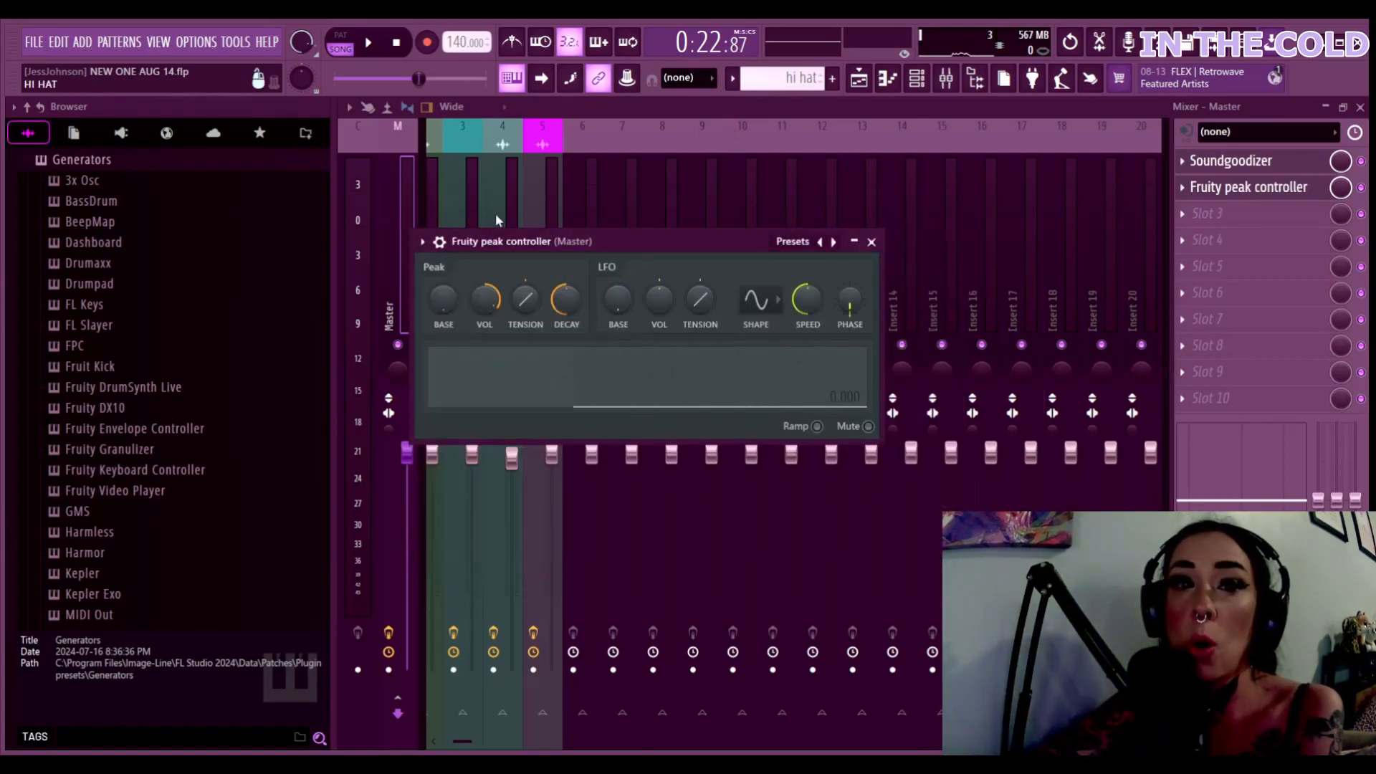
Set the peak controller's peak amount to 16% and play the whole song in SONG mode
drag(481, 297, 482, 344)
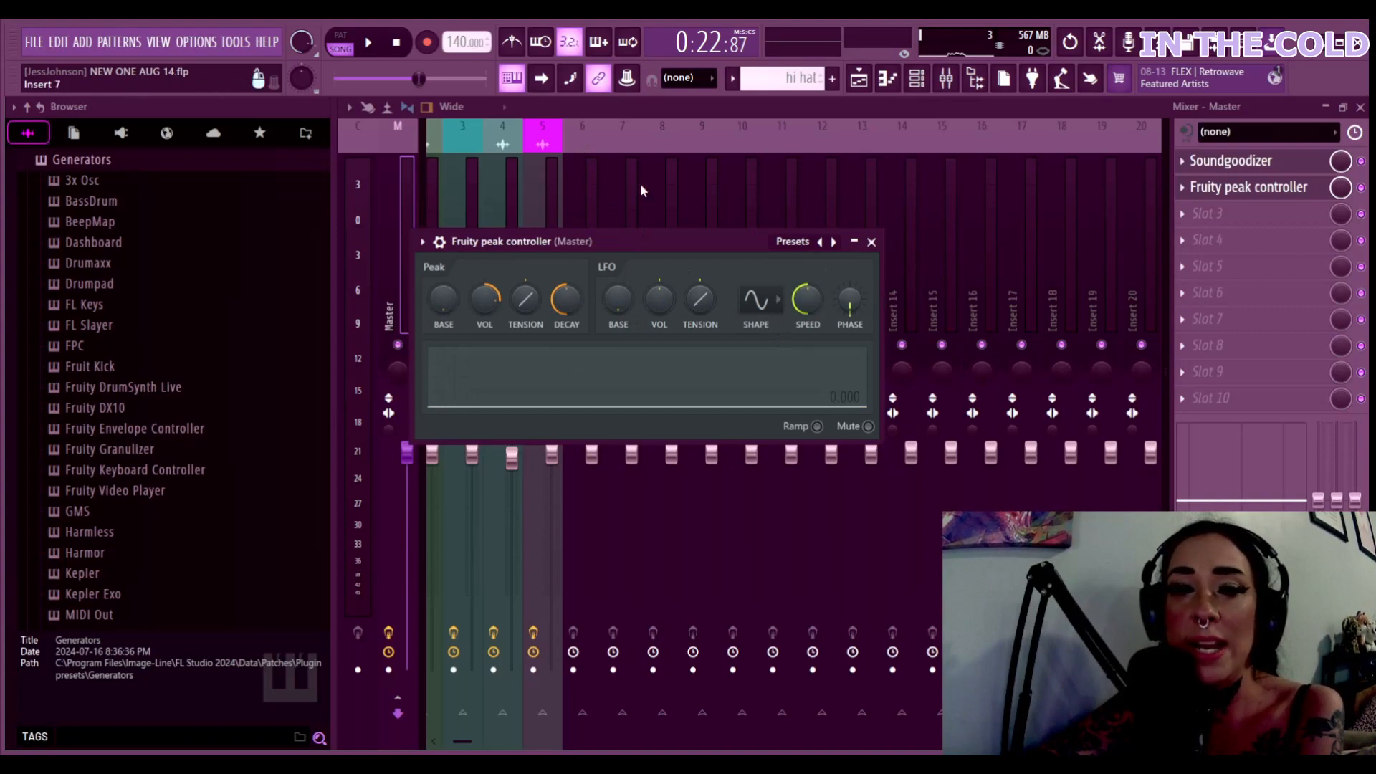
click(351, 48)
click(367, 41)
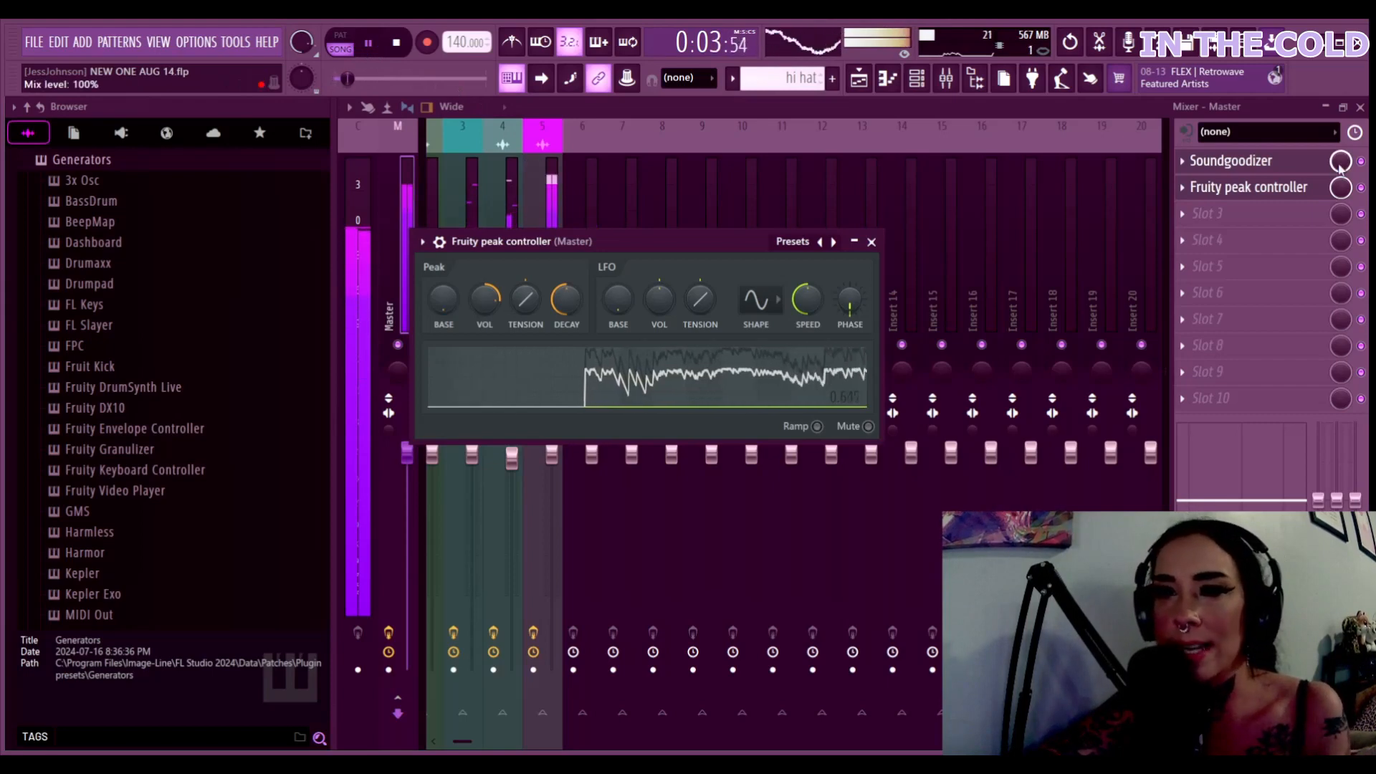
click(1272, 214)
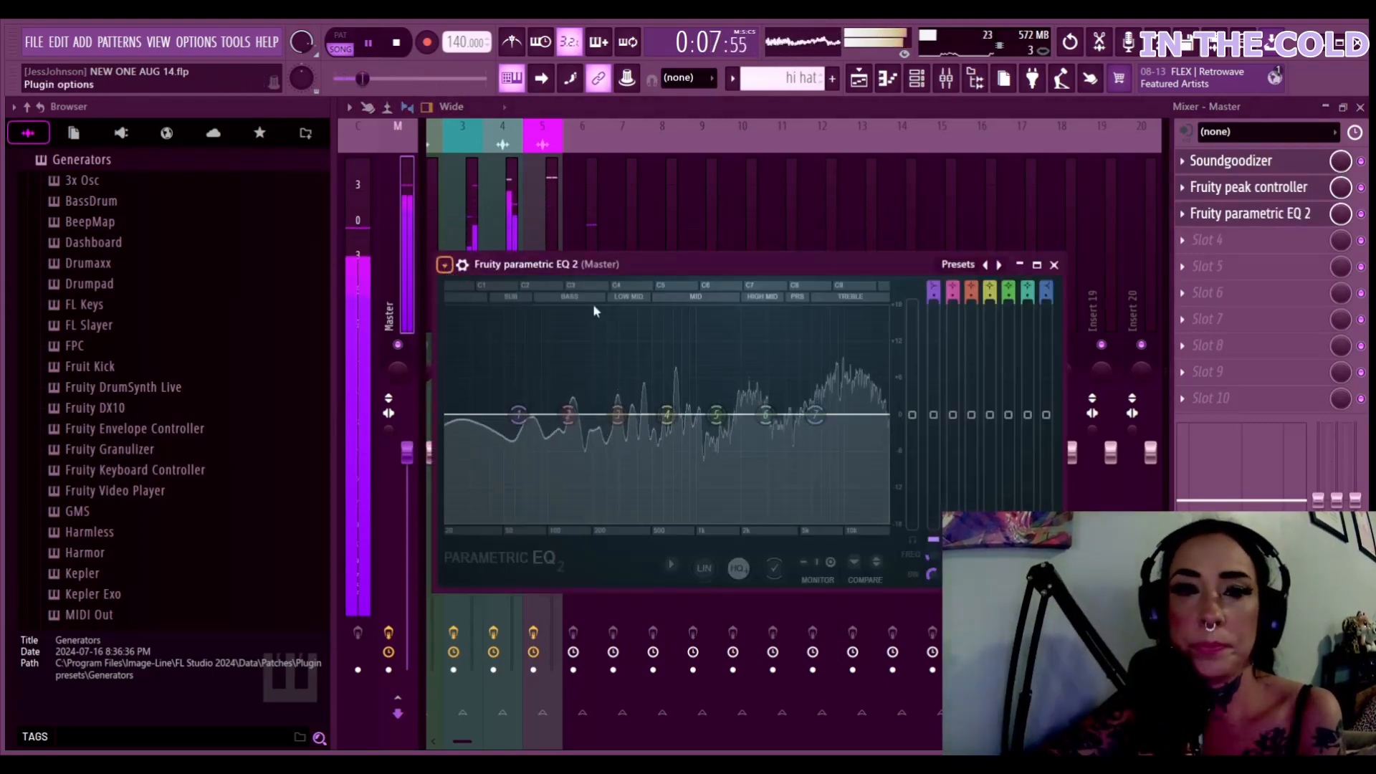
Apply the EQ's 3 bands preset, moving the low shelf toward 50 Hz and the high shelf up near 9.2 kHz
click(654, 328)
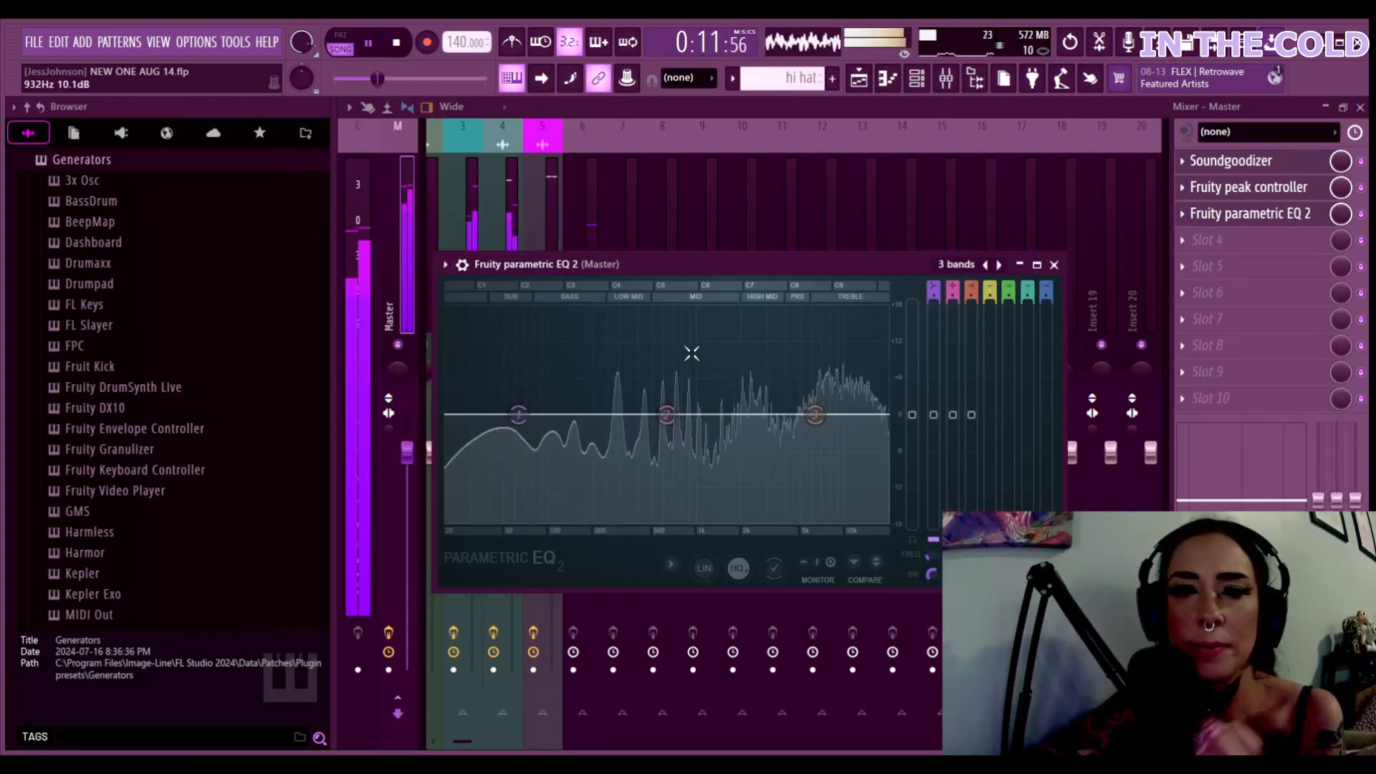
drag(666, 414, 636, 448)
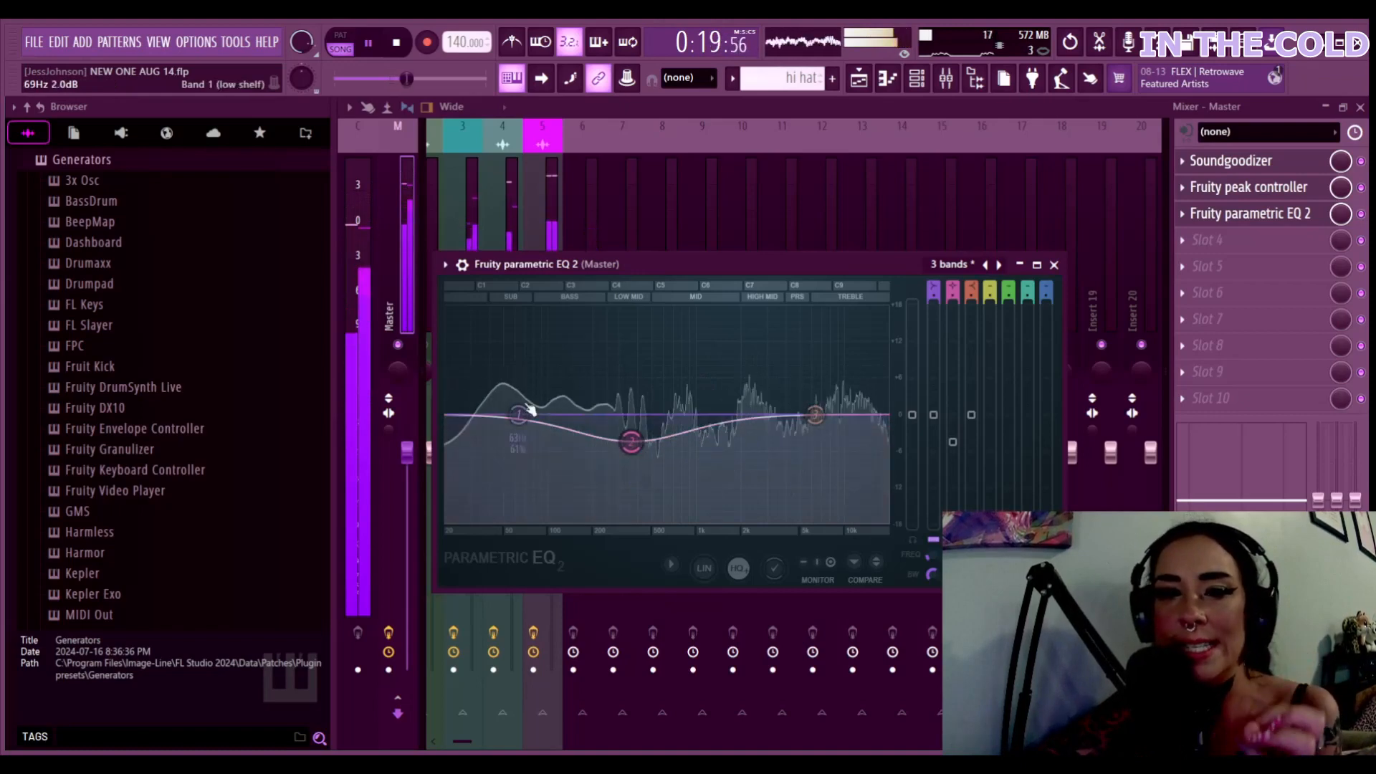
drag(529, 408, 502, 409)
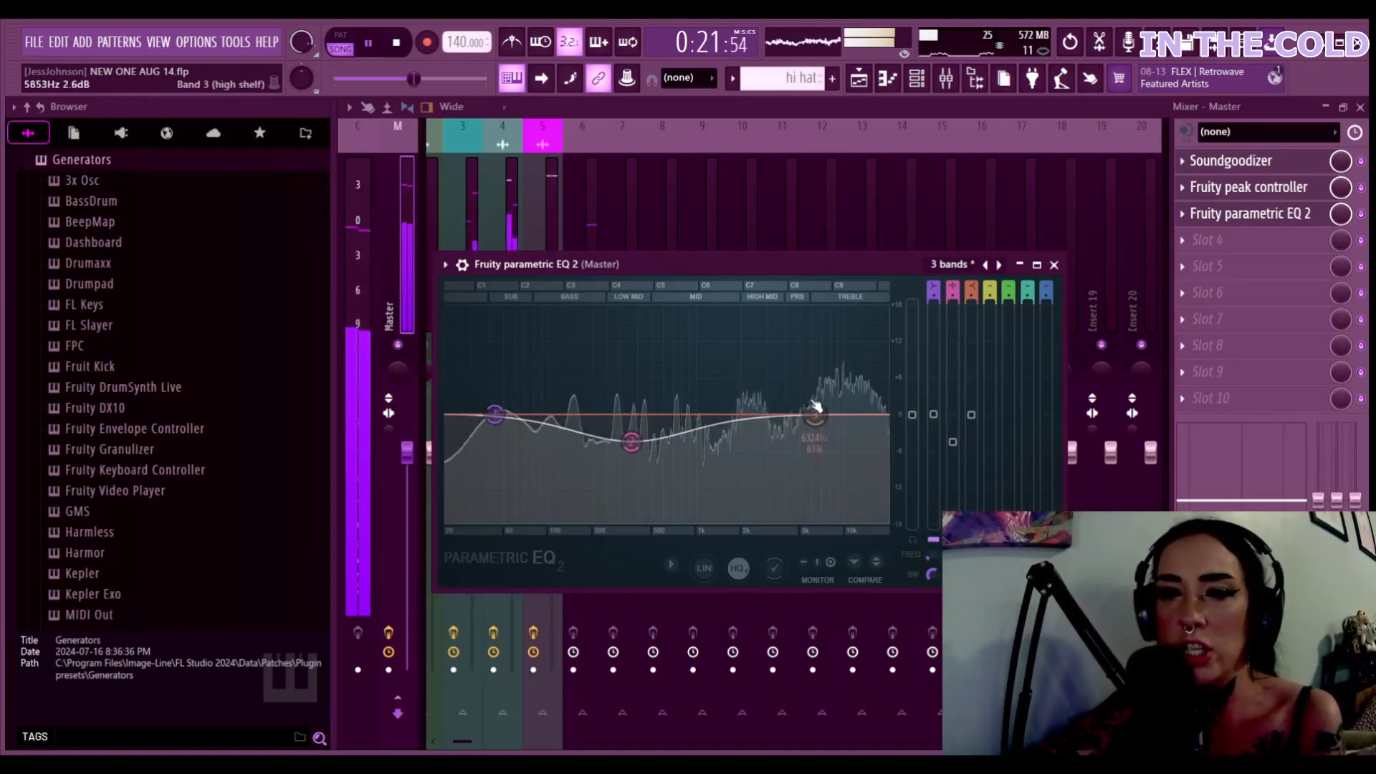
drag(815, 409, 840, 403)
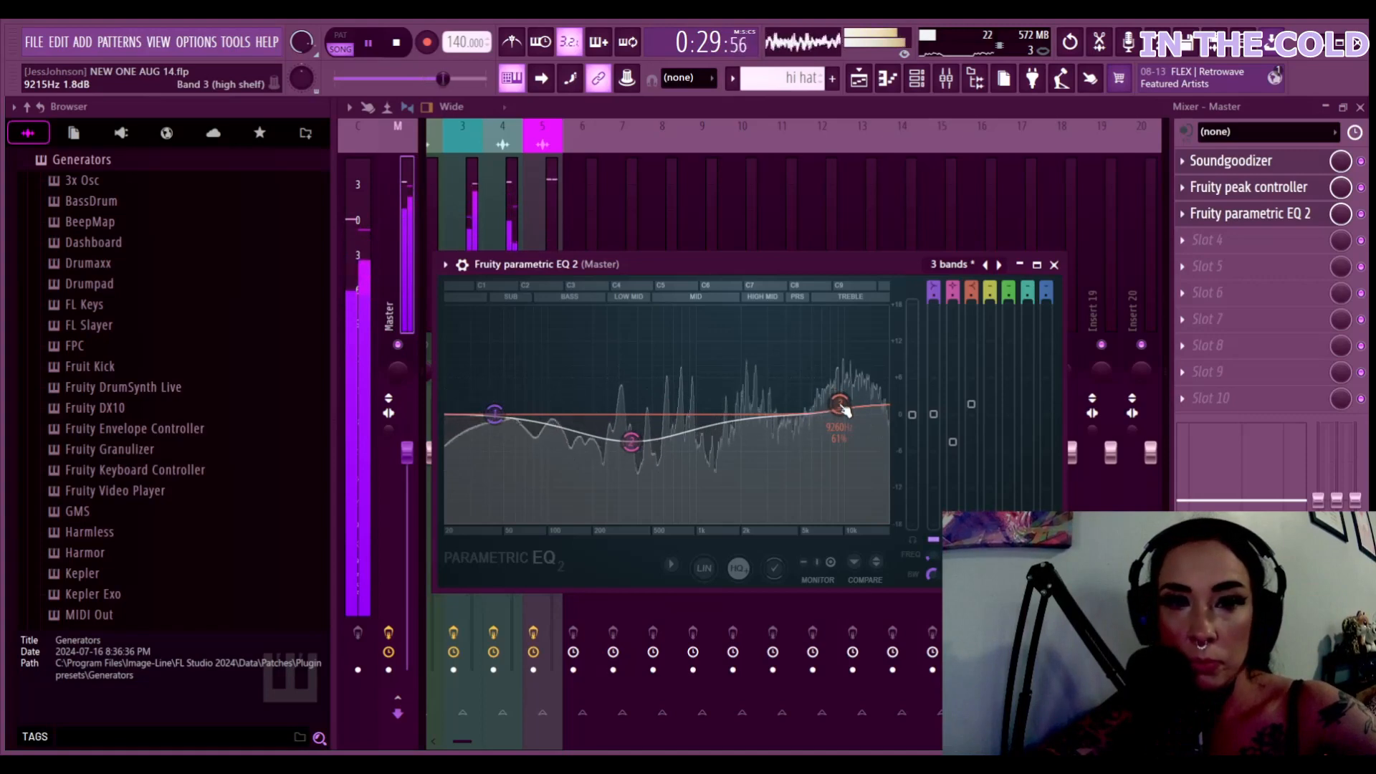
Stop playback, collapse the EQ window and close the Mixer
key(space)
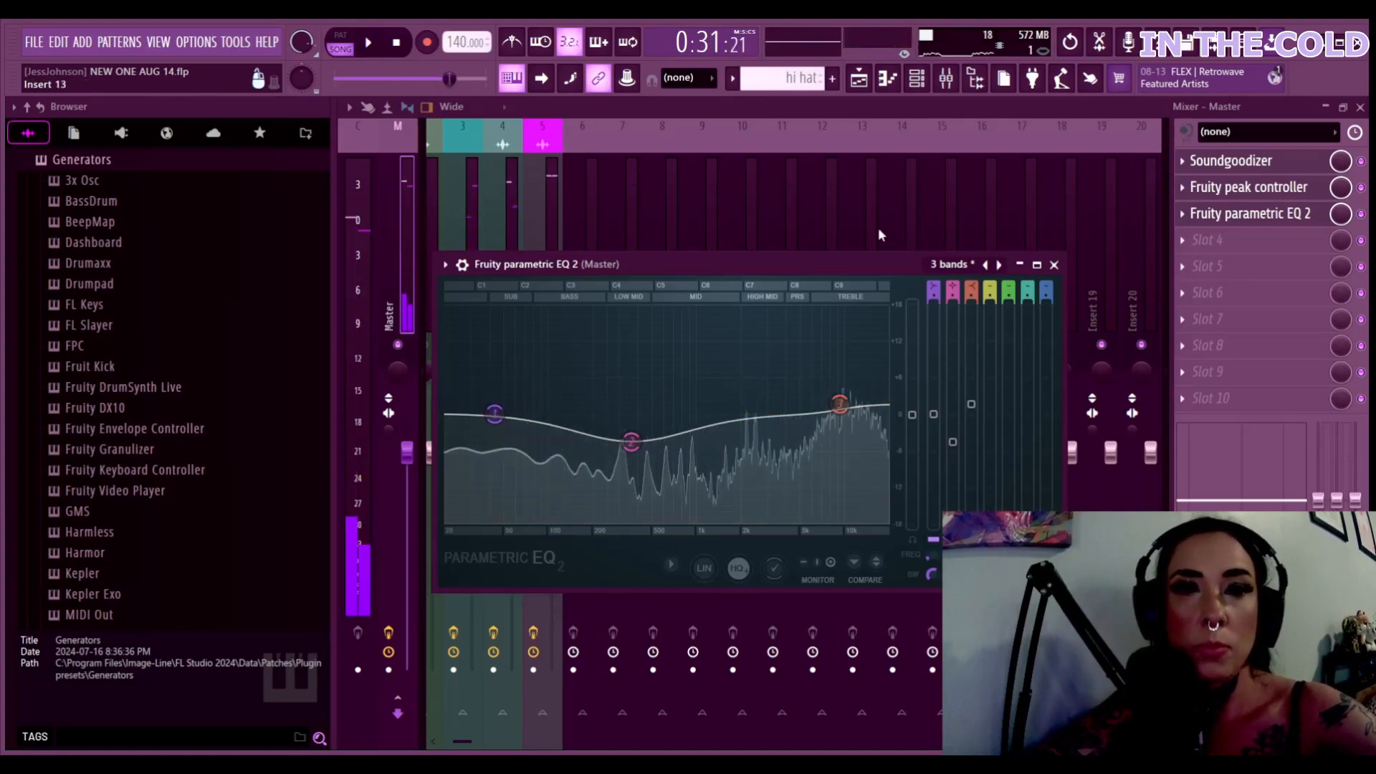
click(1021, 265)
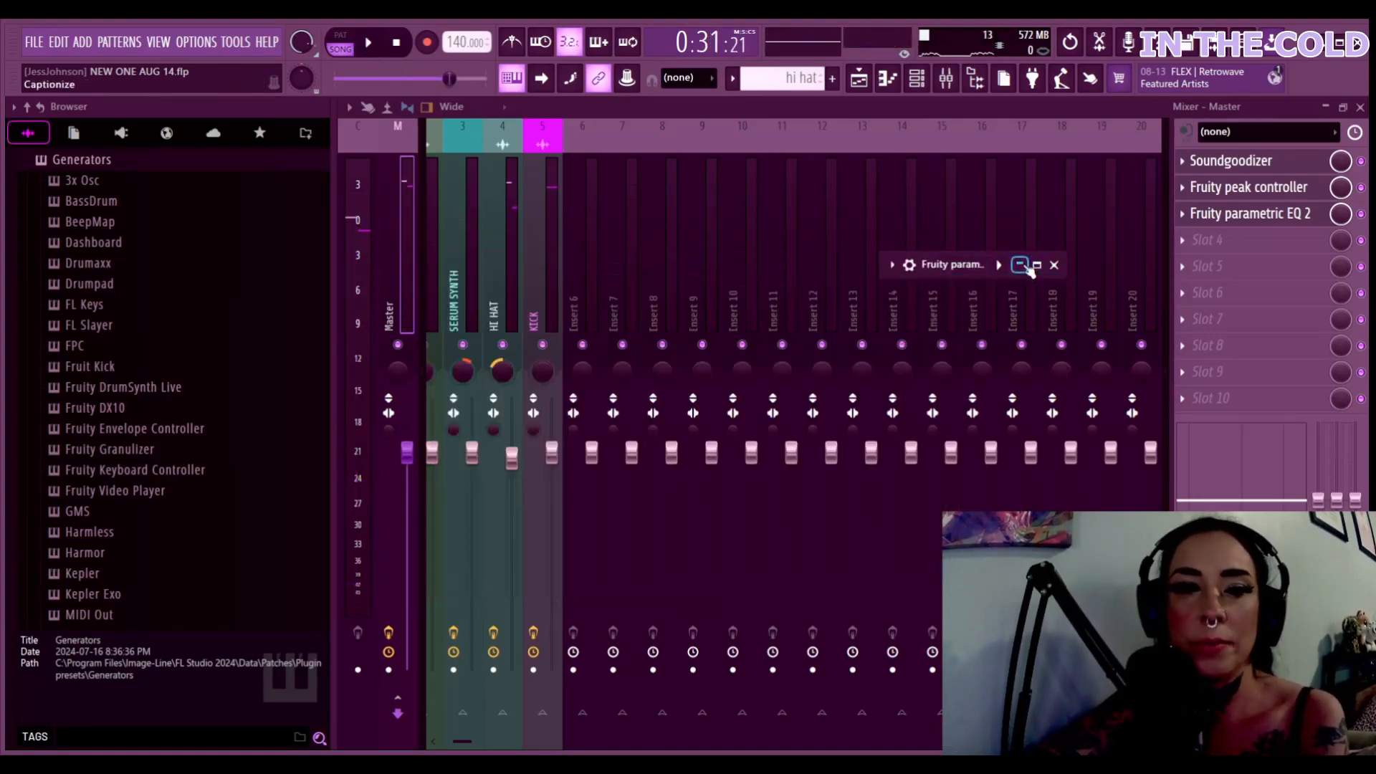
click(1324, 109)
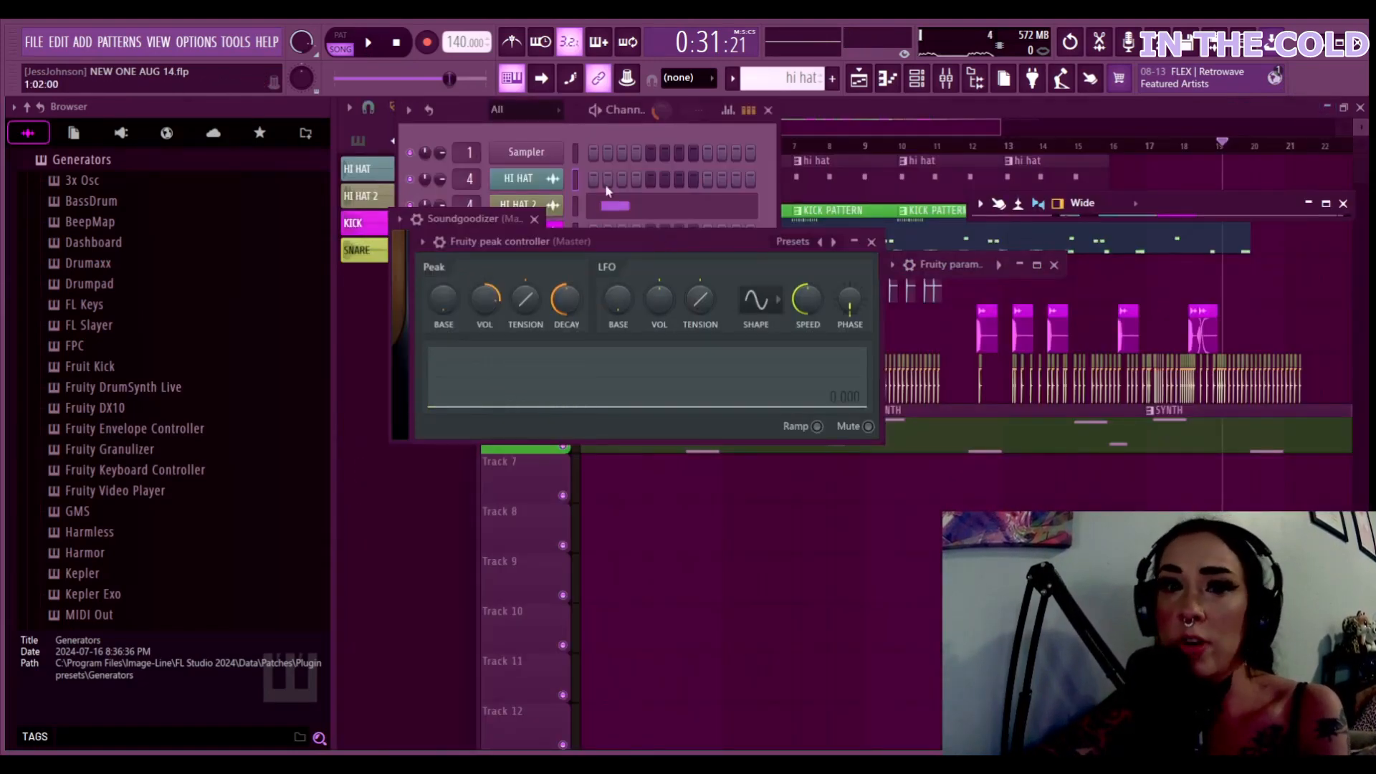
Bring the Channel Rack forward, then put the Playlist arrangement on top
click(524, 136)
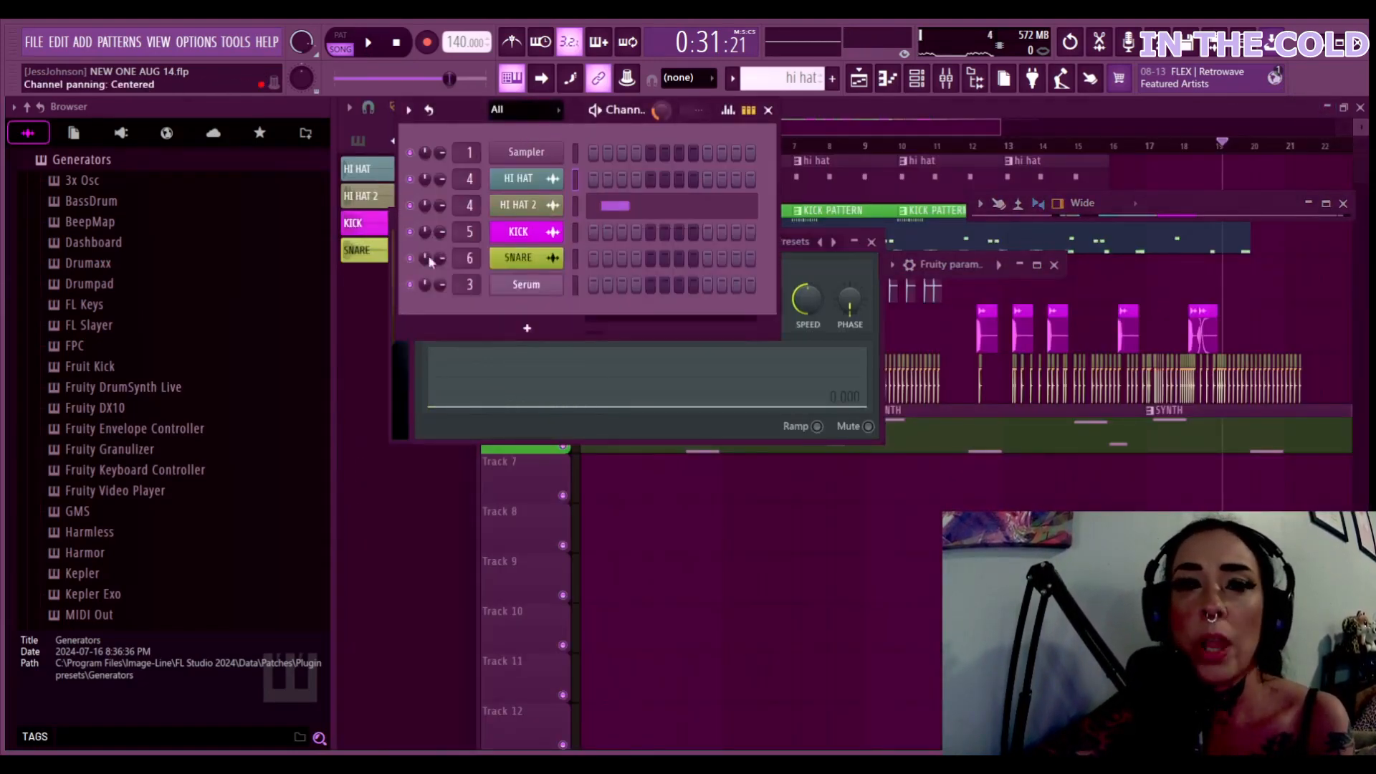
click(363, 392)
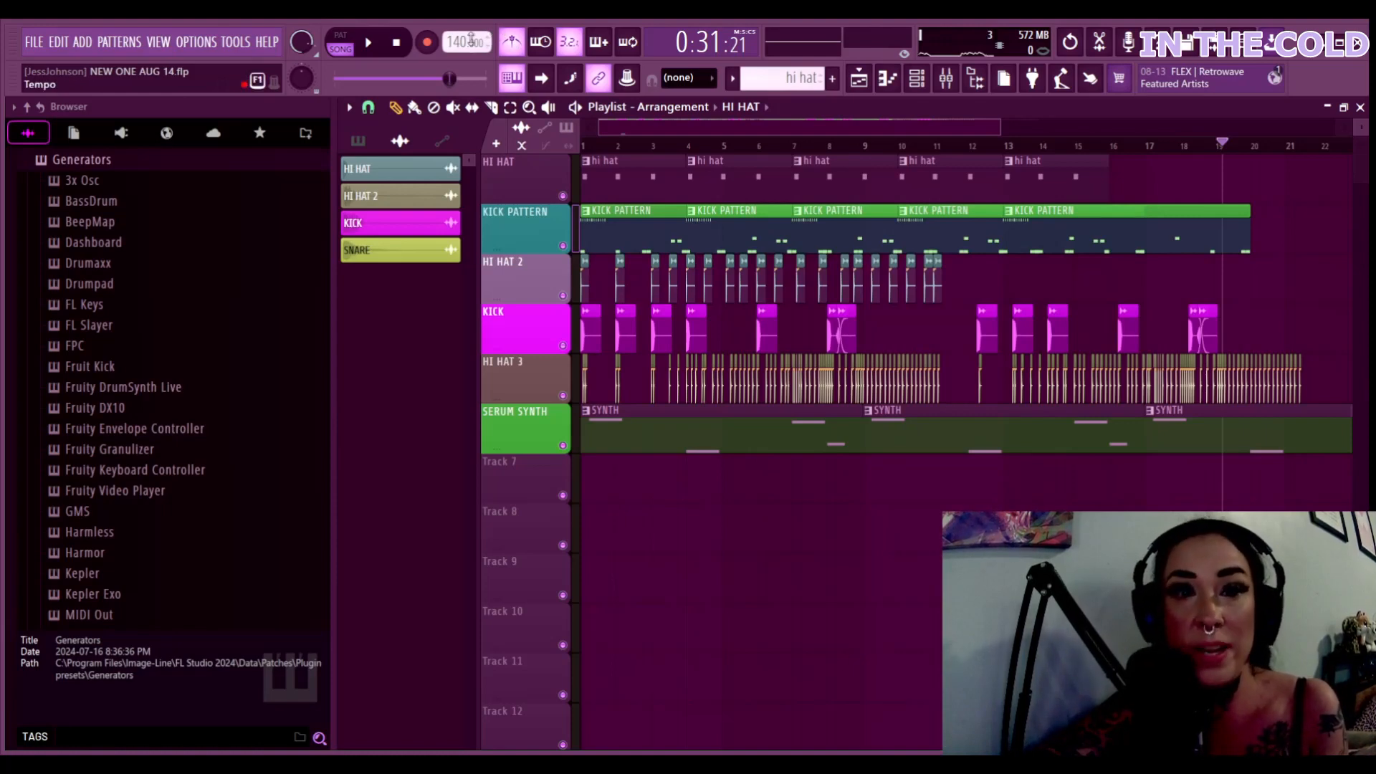
click(369, 44)
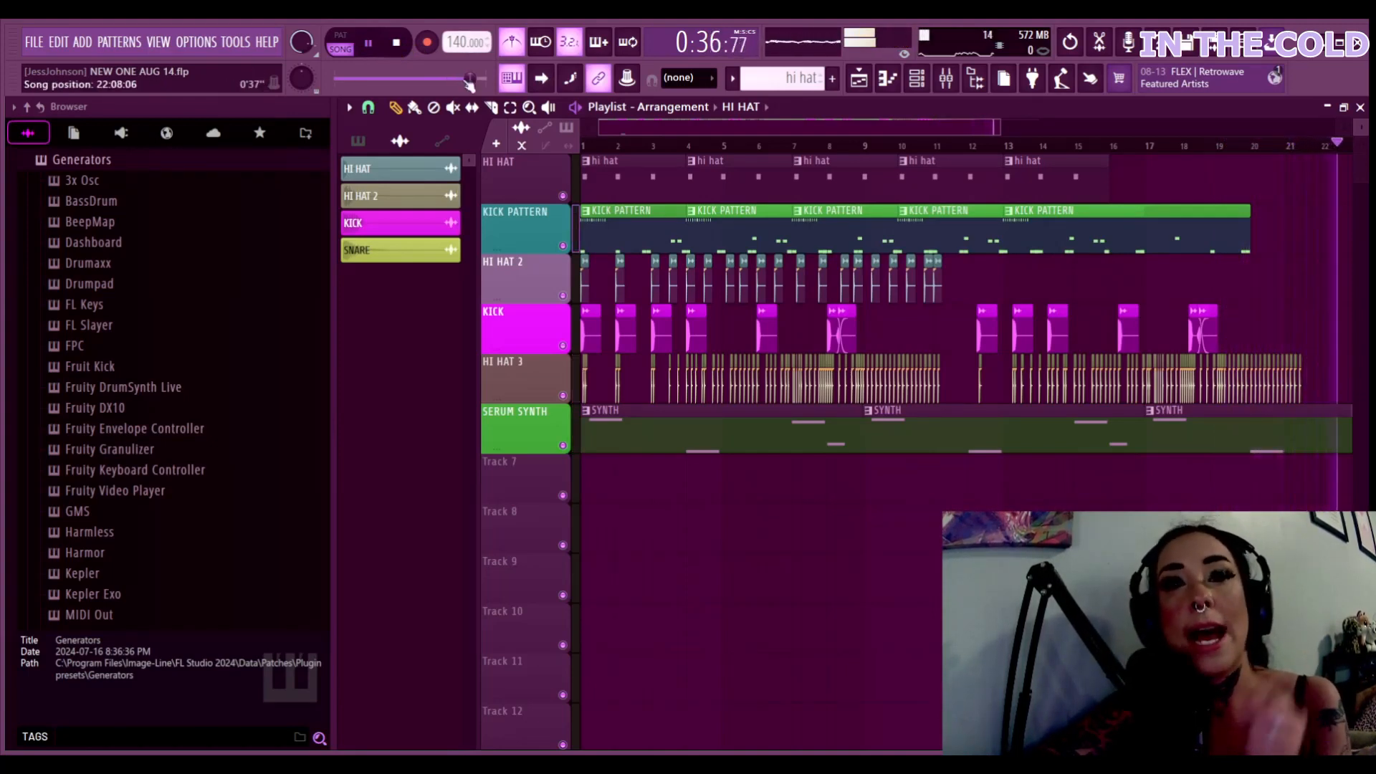
click(369, 45)
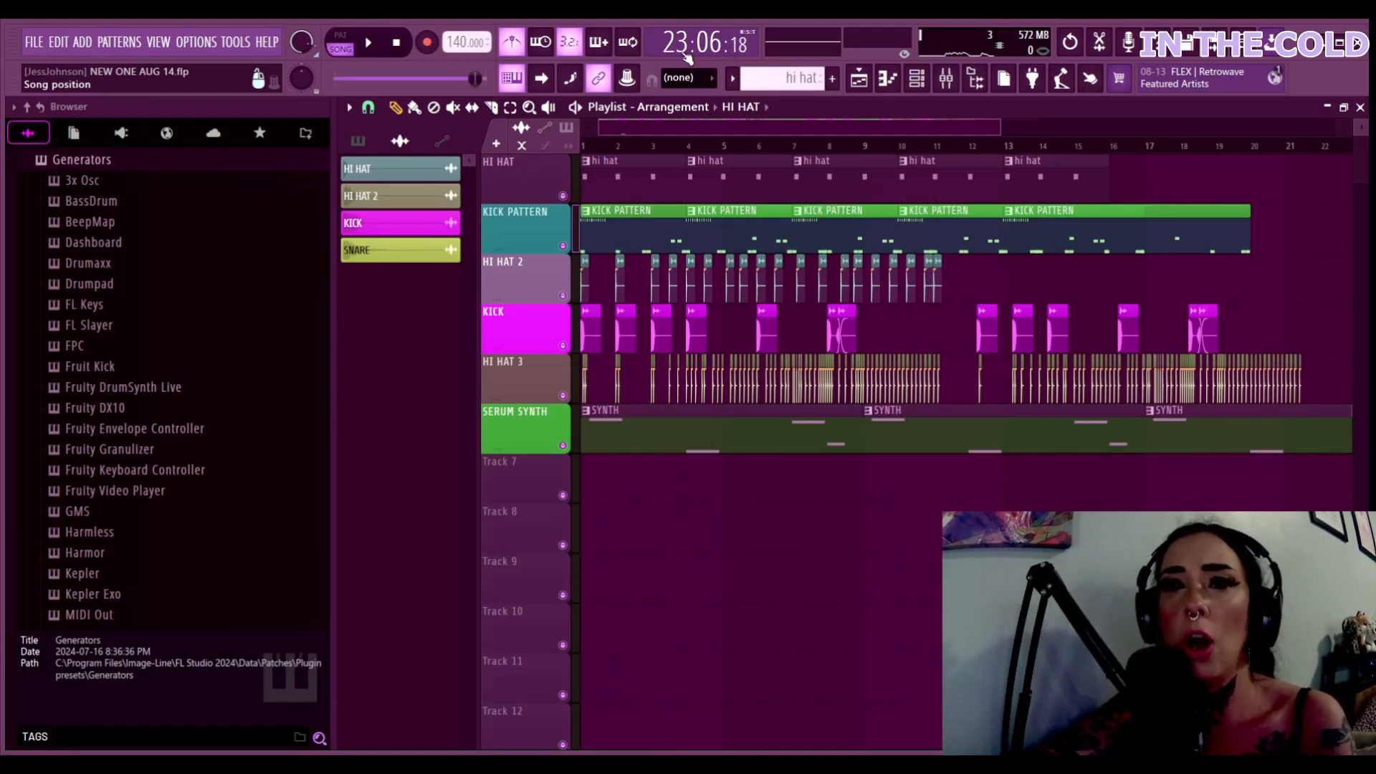
click(368, 50)
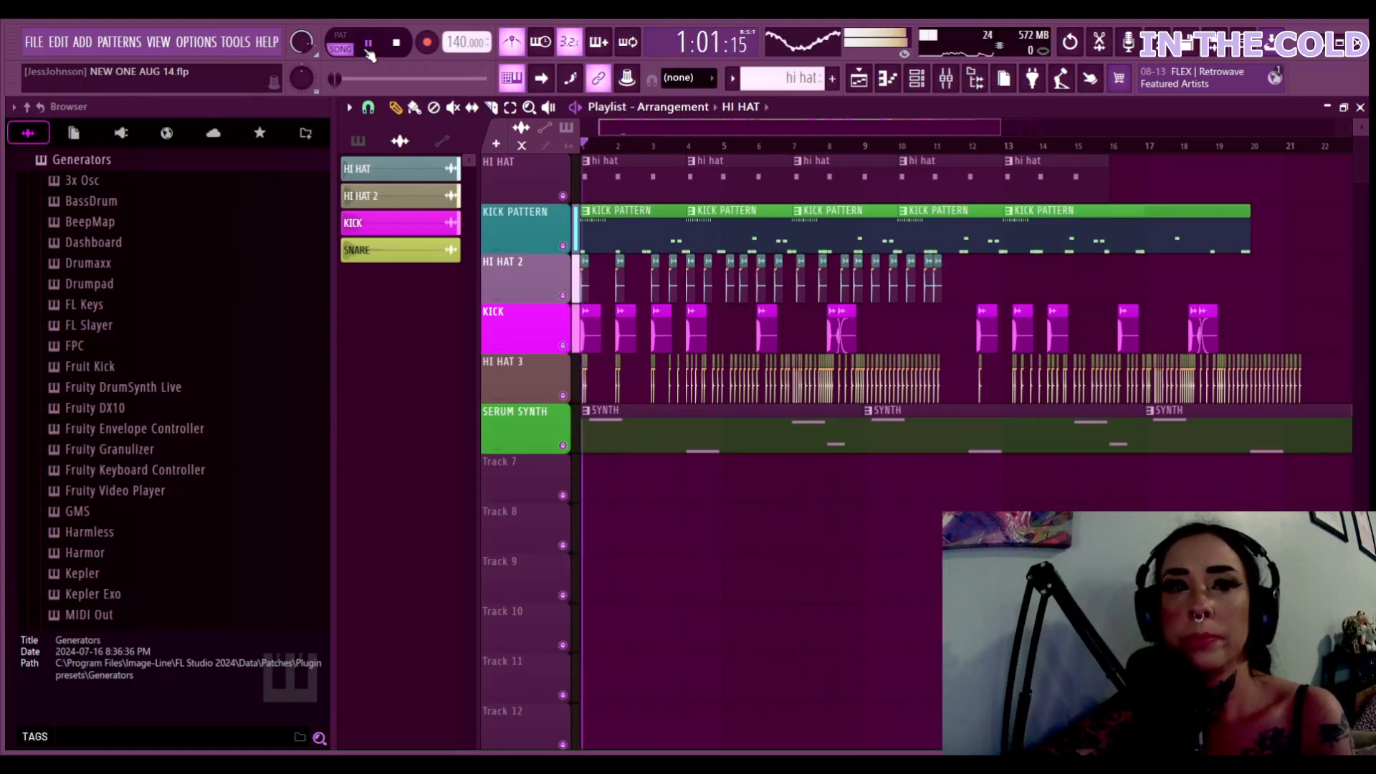
click(369, 50)
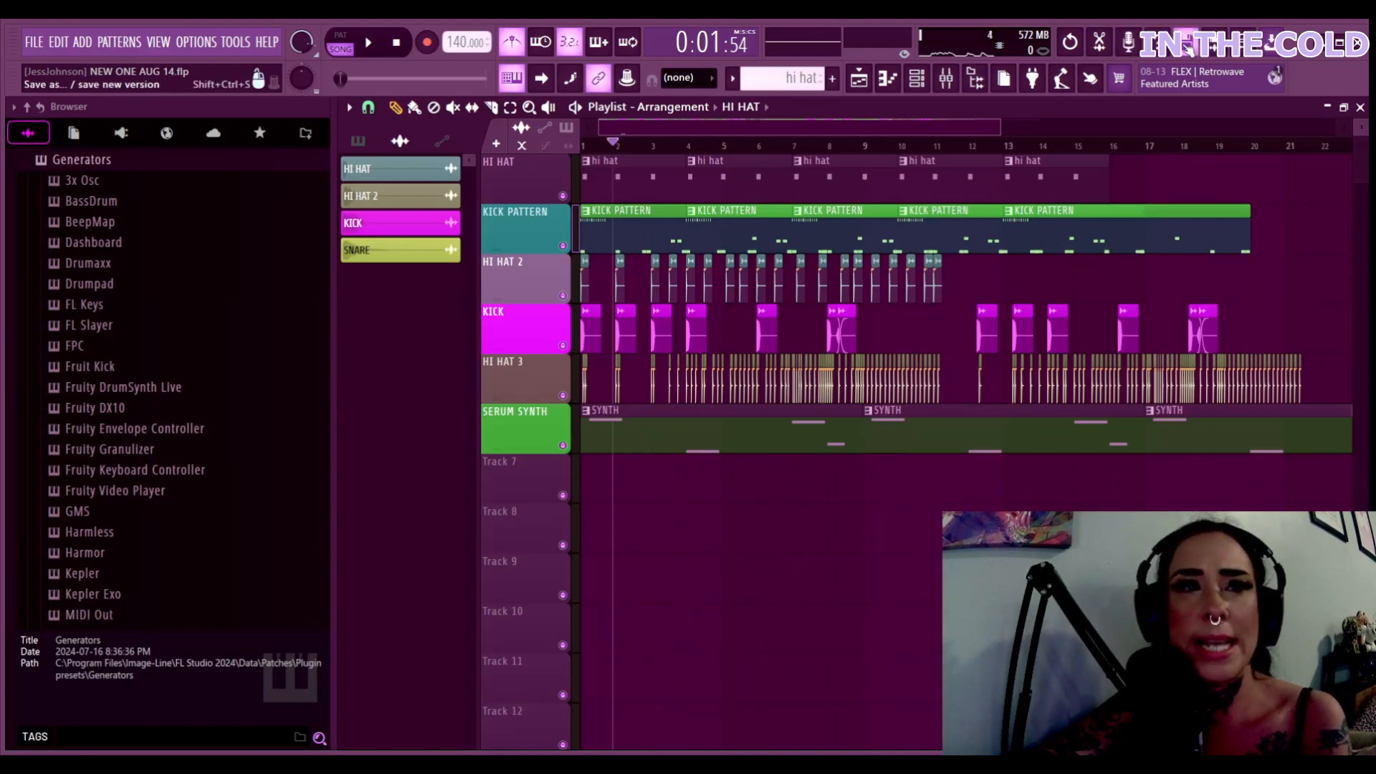
Open the KICK piano roll, audition pitches, place a D#4 kick at the start and play
click(897, 85)
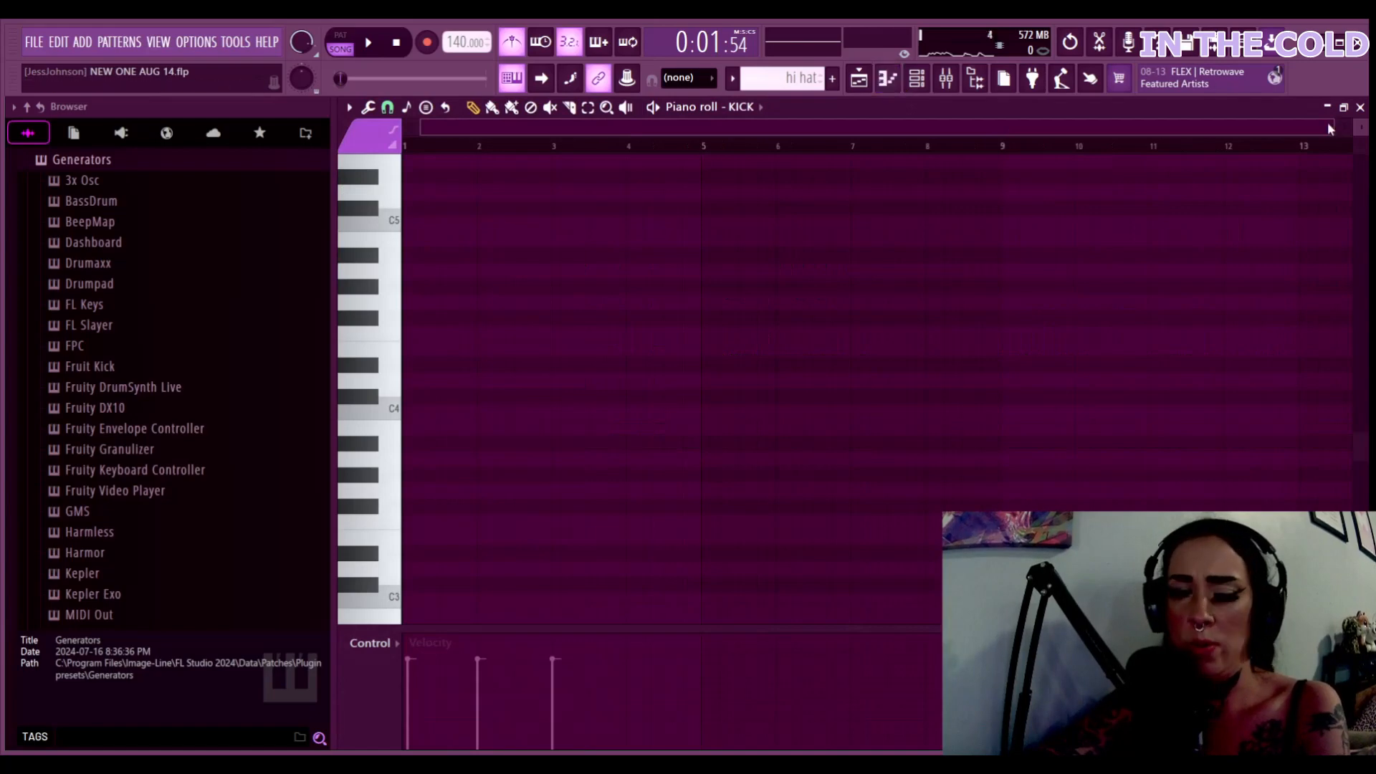
click(365, 372)
click(369, 392)
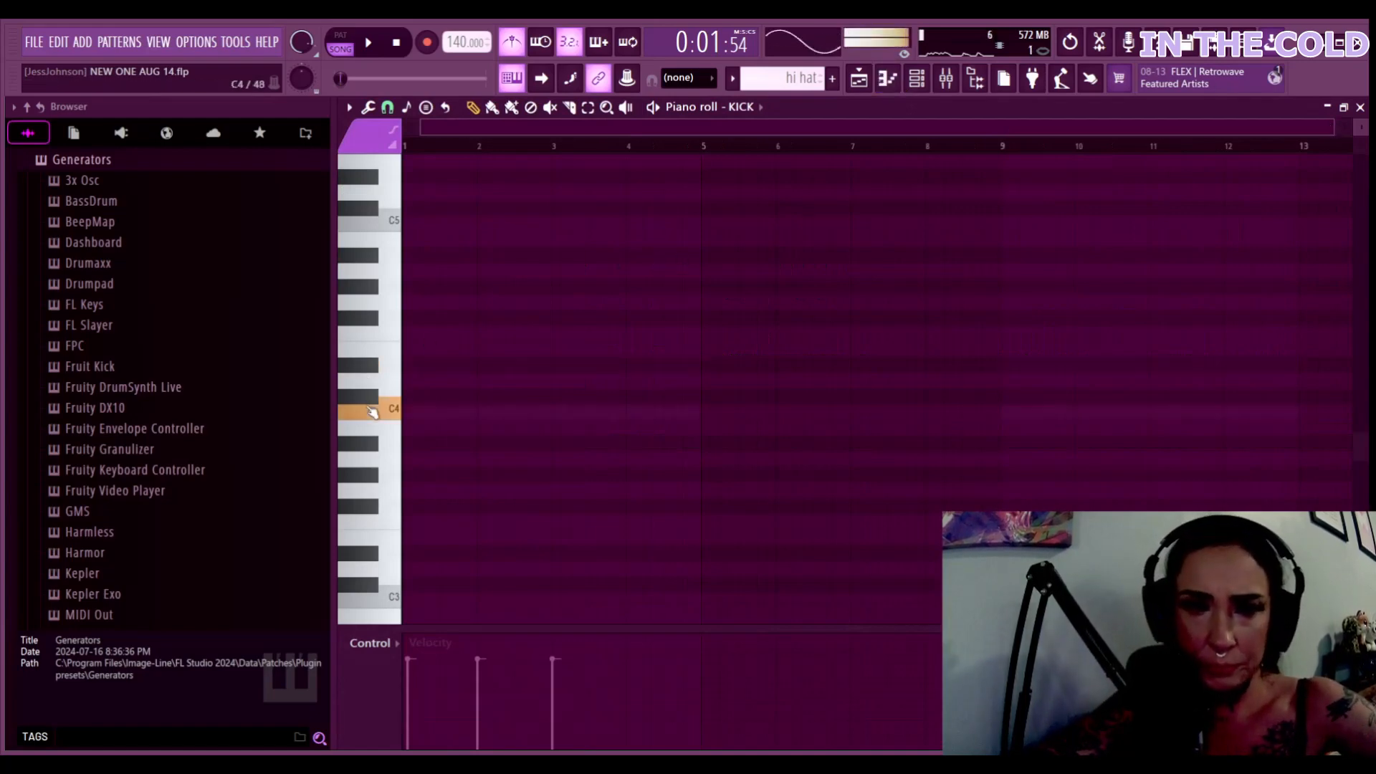
click(409, 365)
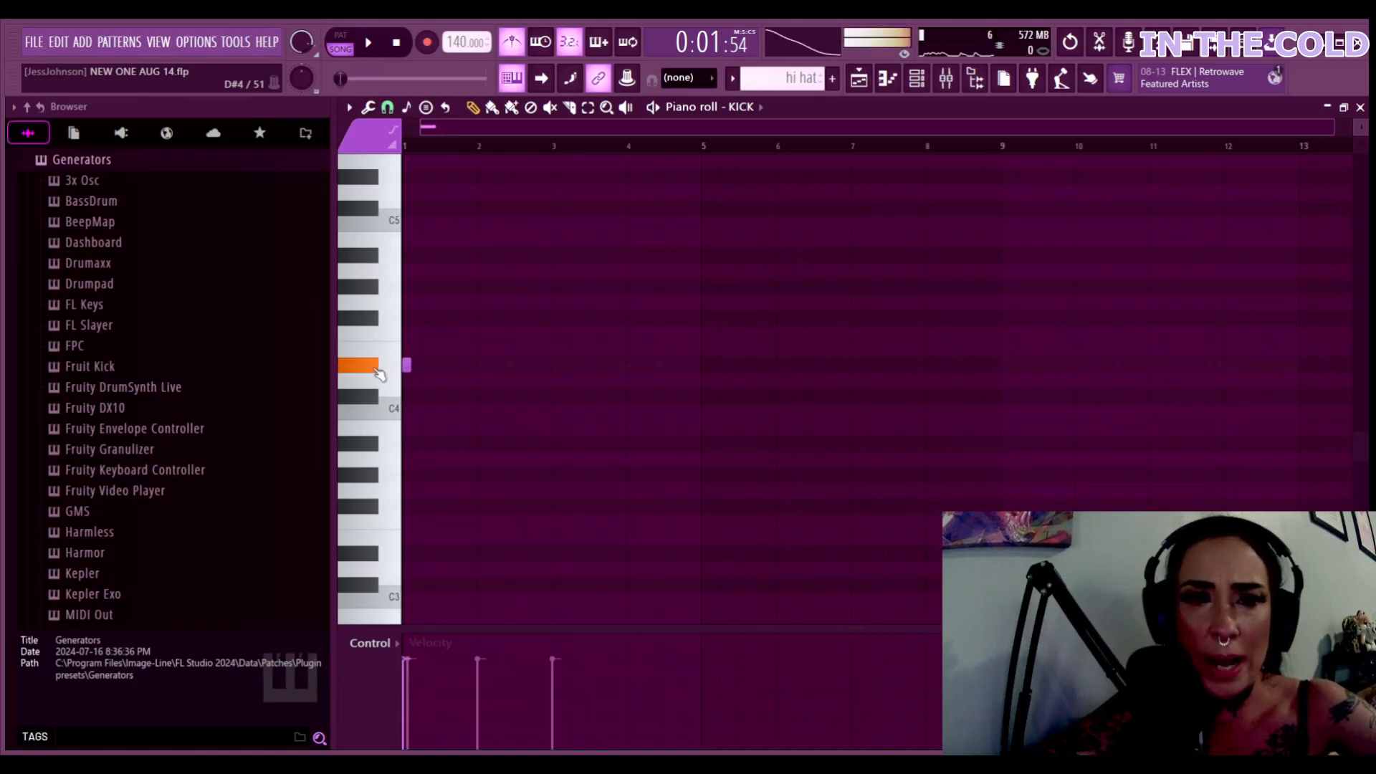
click(374, 303)
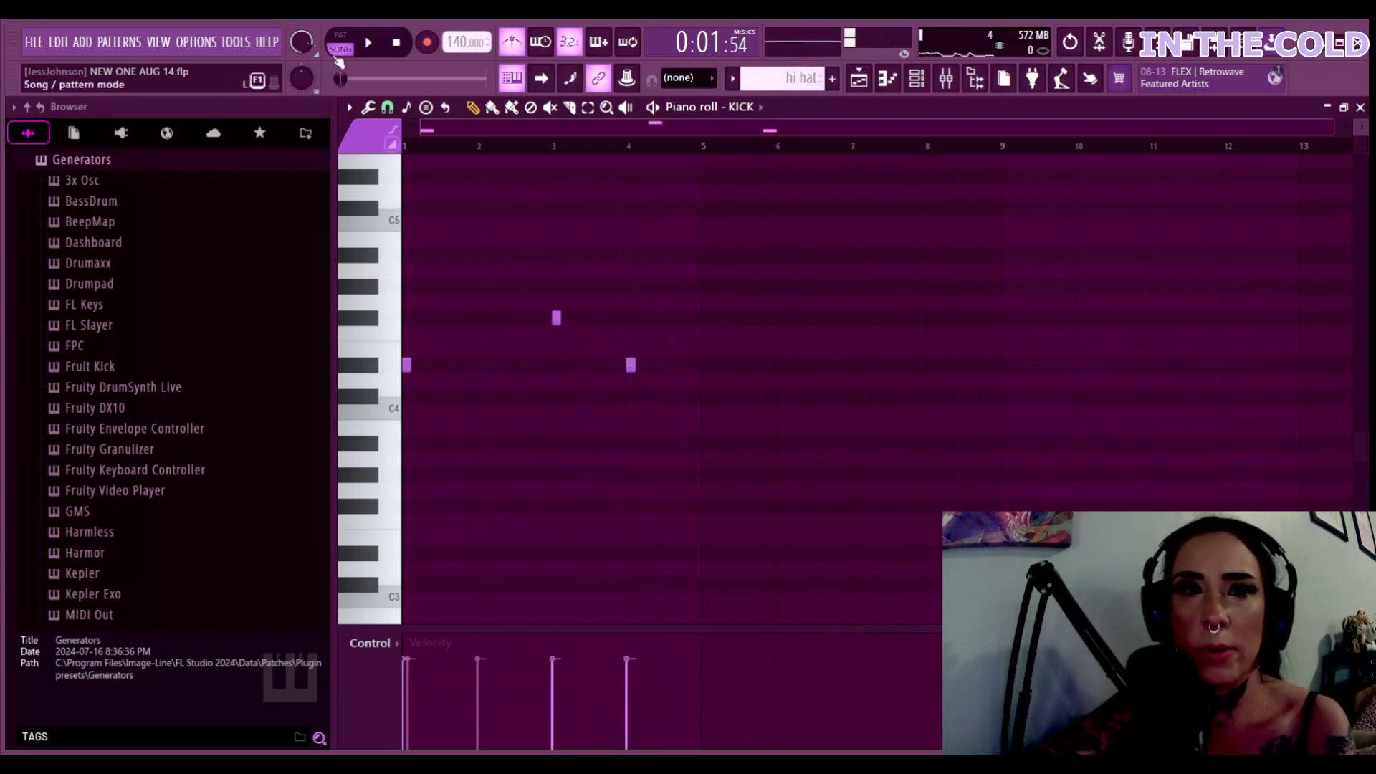
click(373, 43)
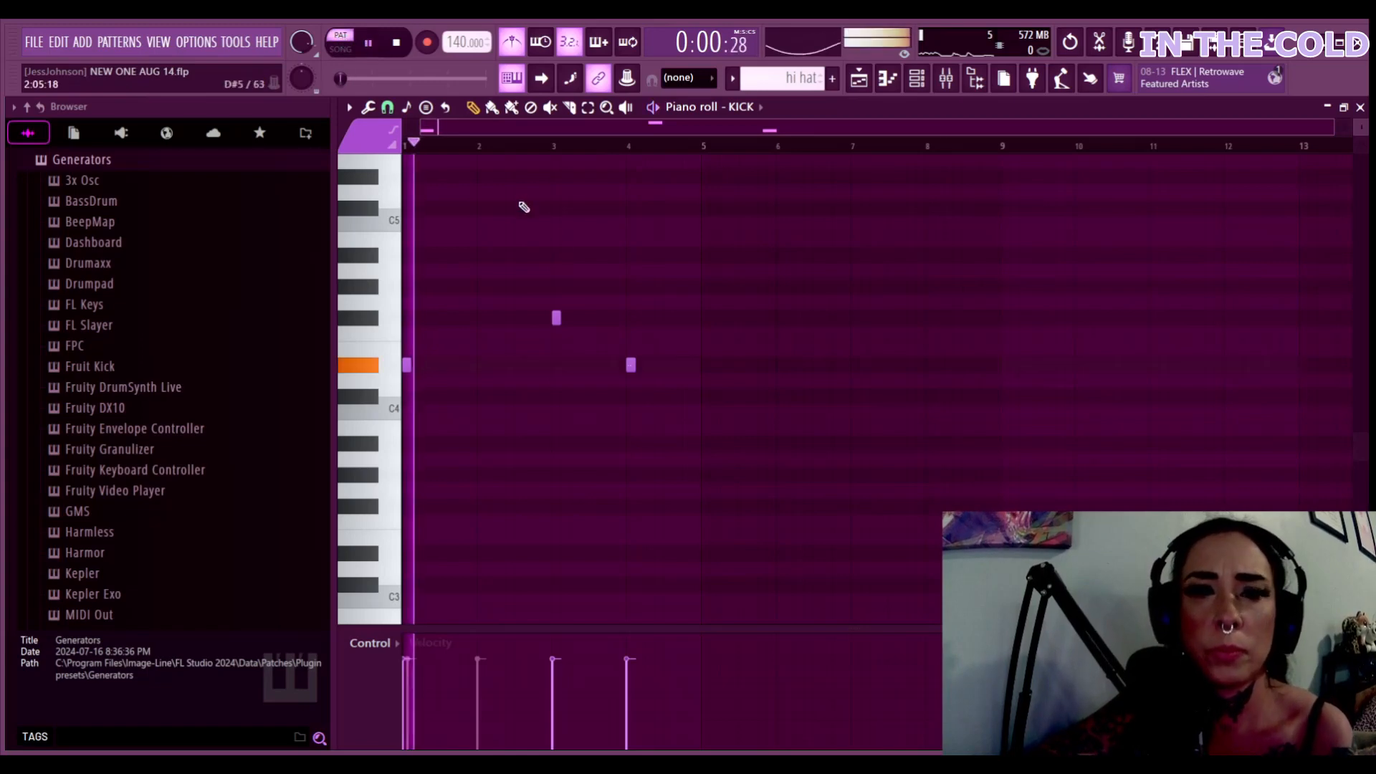
Add kick notes at bar 2, bar 5 and just after bar 5, and lengthen the bar-4 note
click(485, 366)
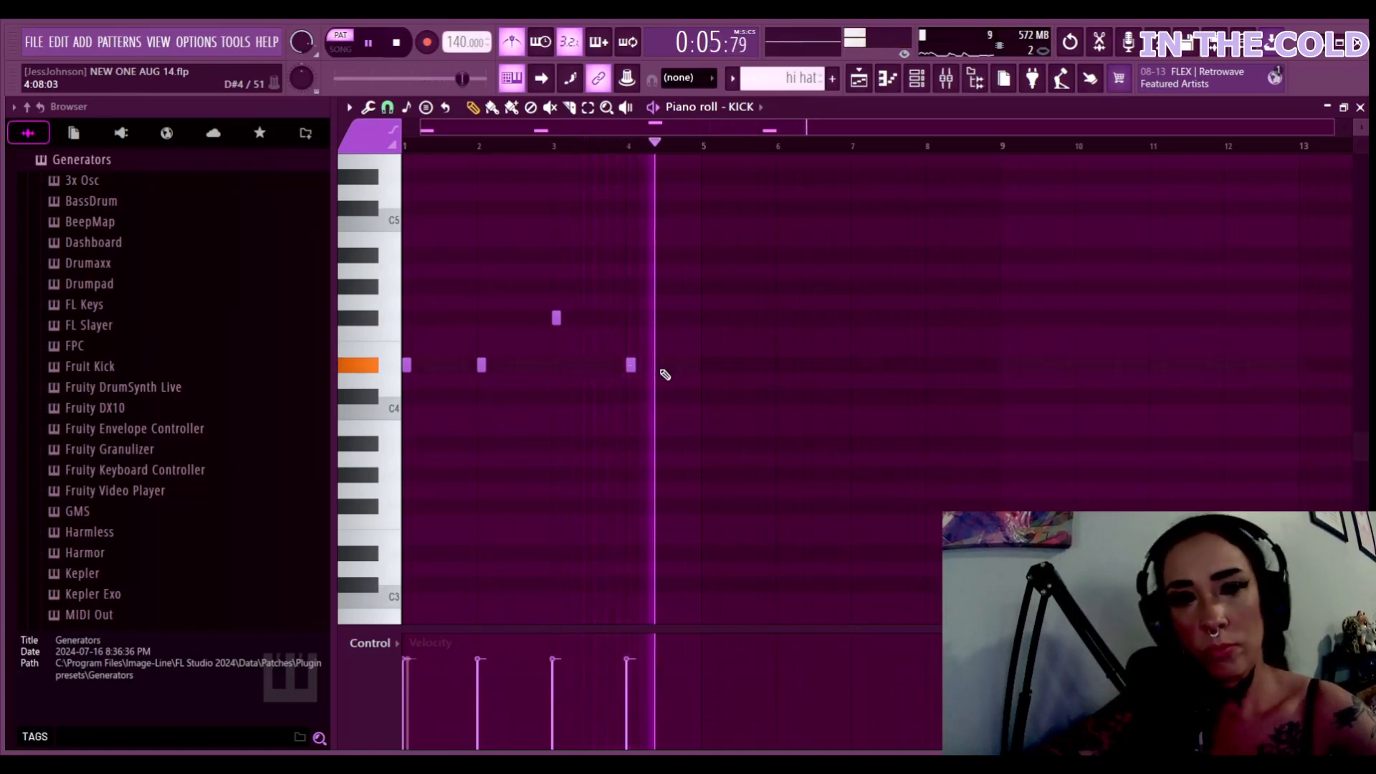
click(702, 366)
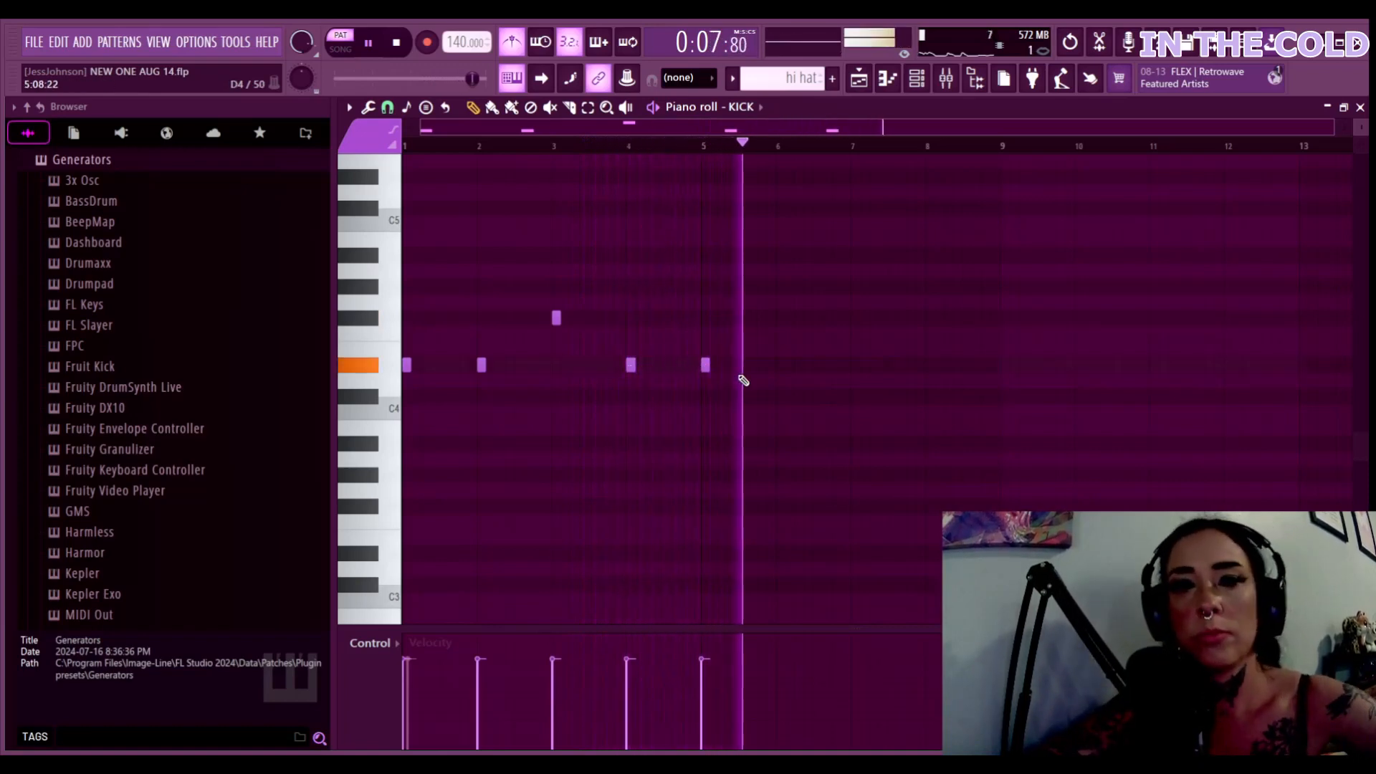
click(769, 365)
click(751, 364)
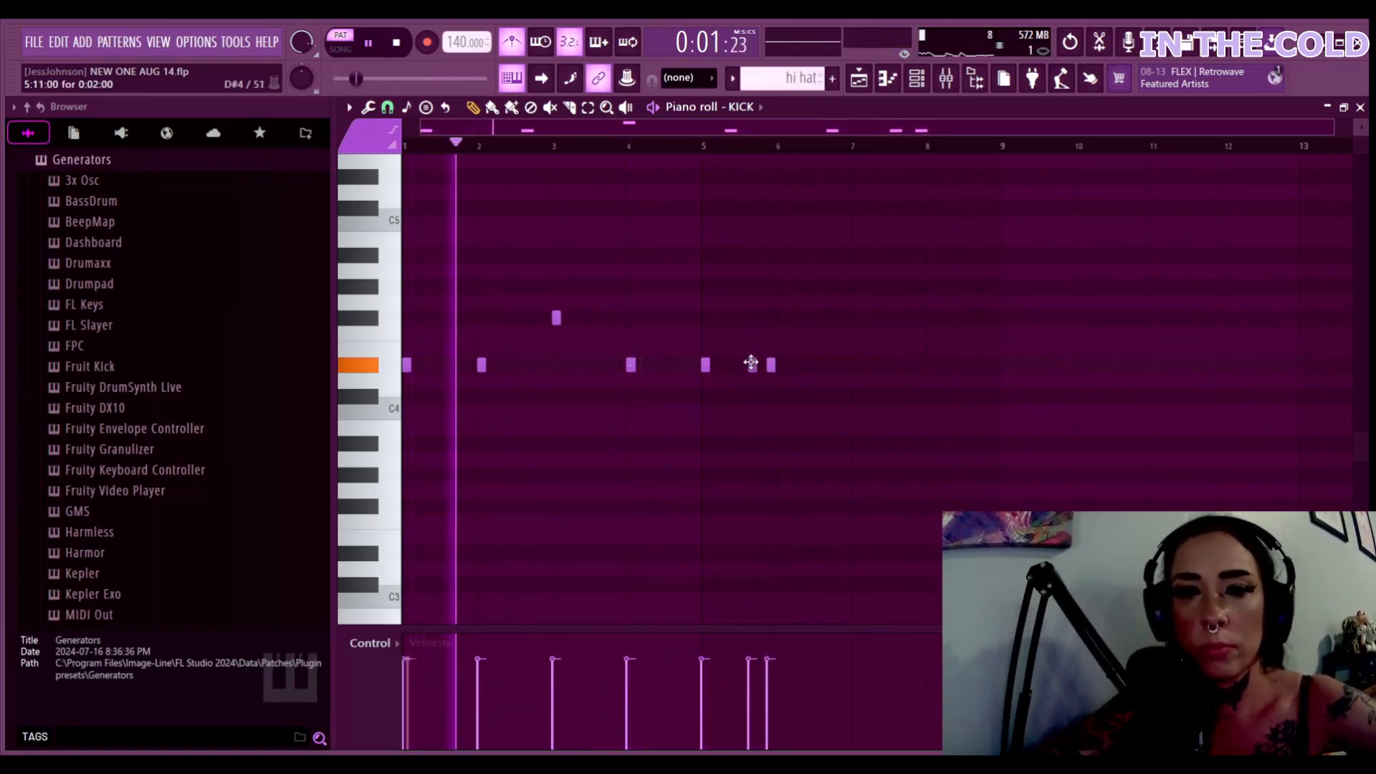
click(761, 365)
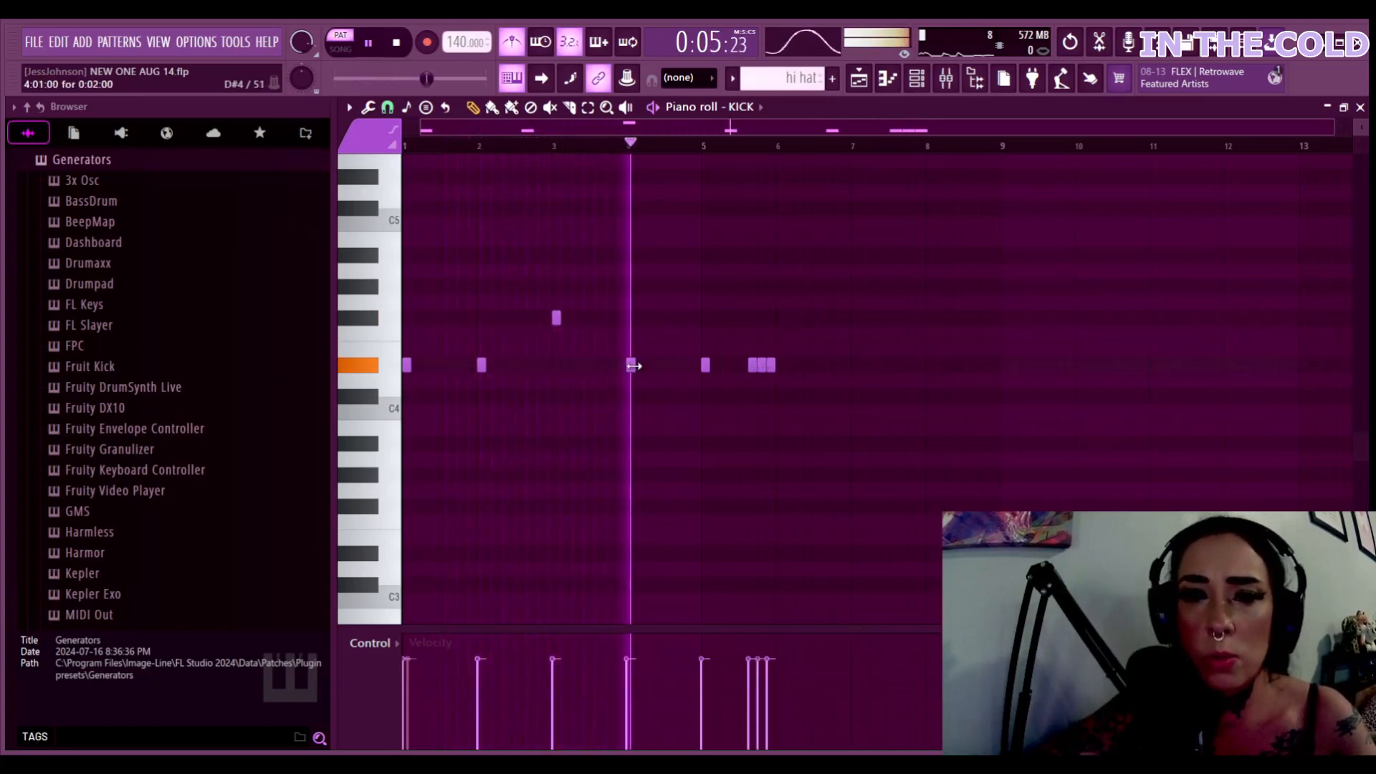
drag(634, 367, 663, 366)
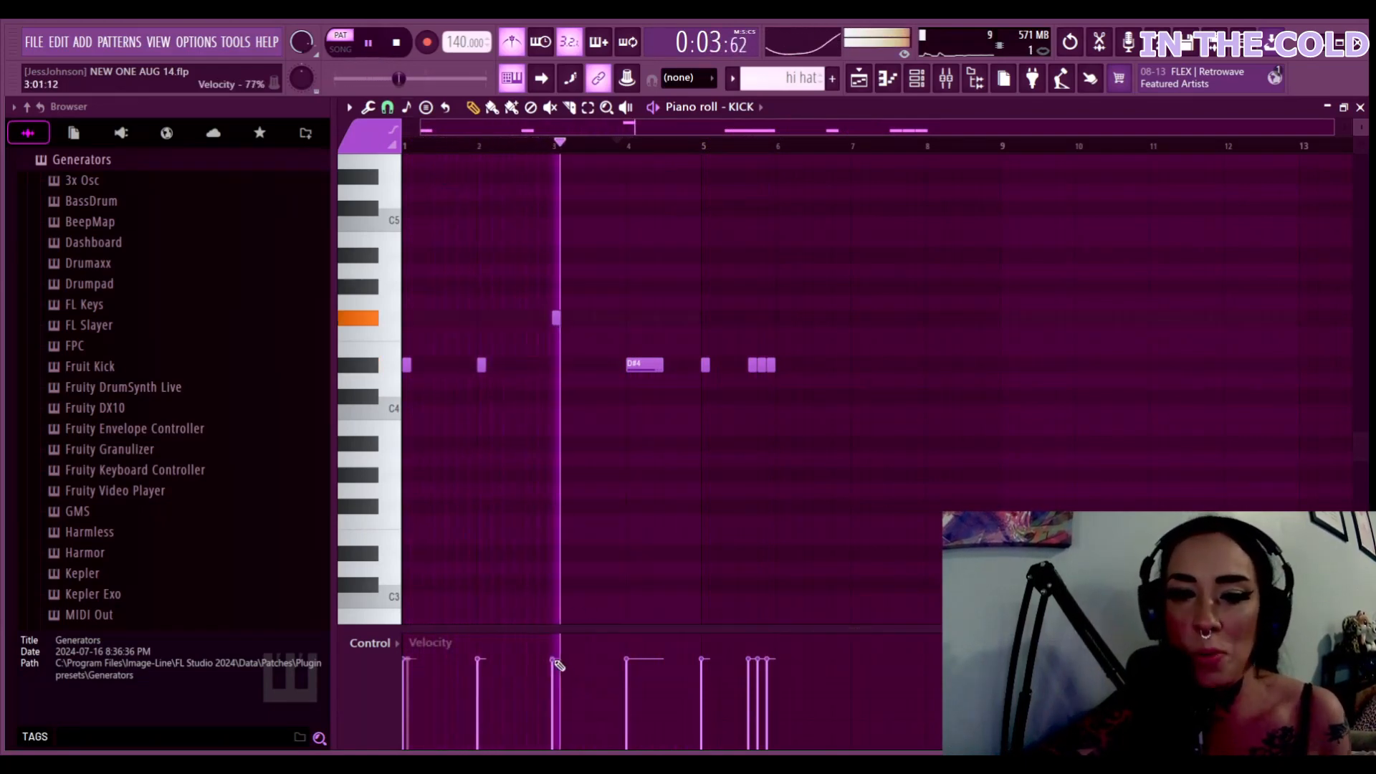
Raise the velocities of the bar-3 and bar-5 kicks, pause, and hide the piano roll
drag(557, 663, 558, 642)
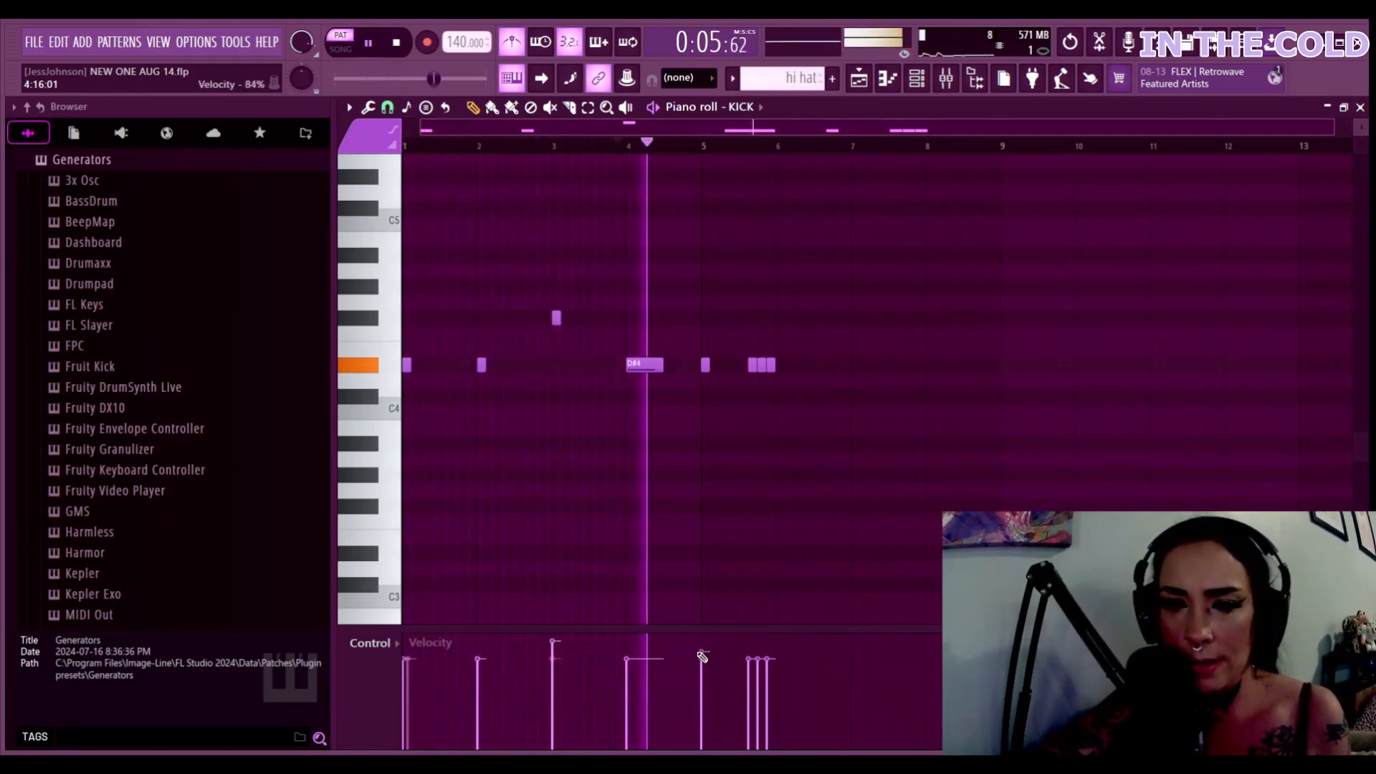
drag(702, 657, 703, 642)
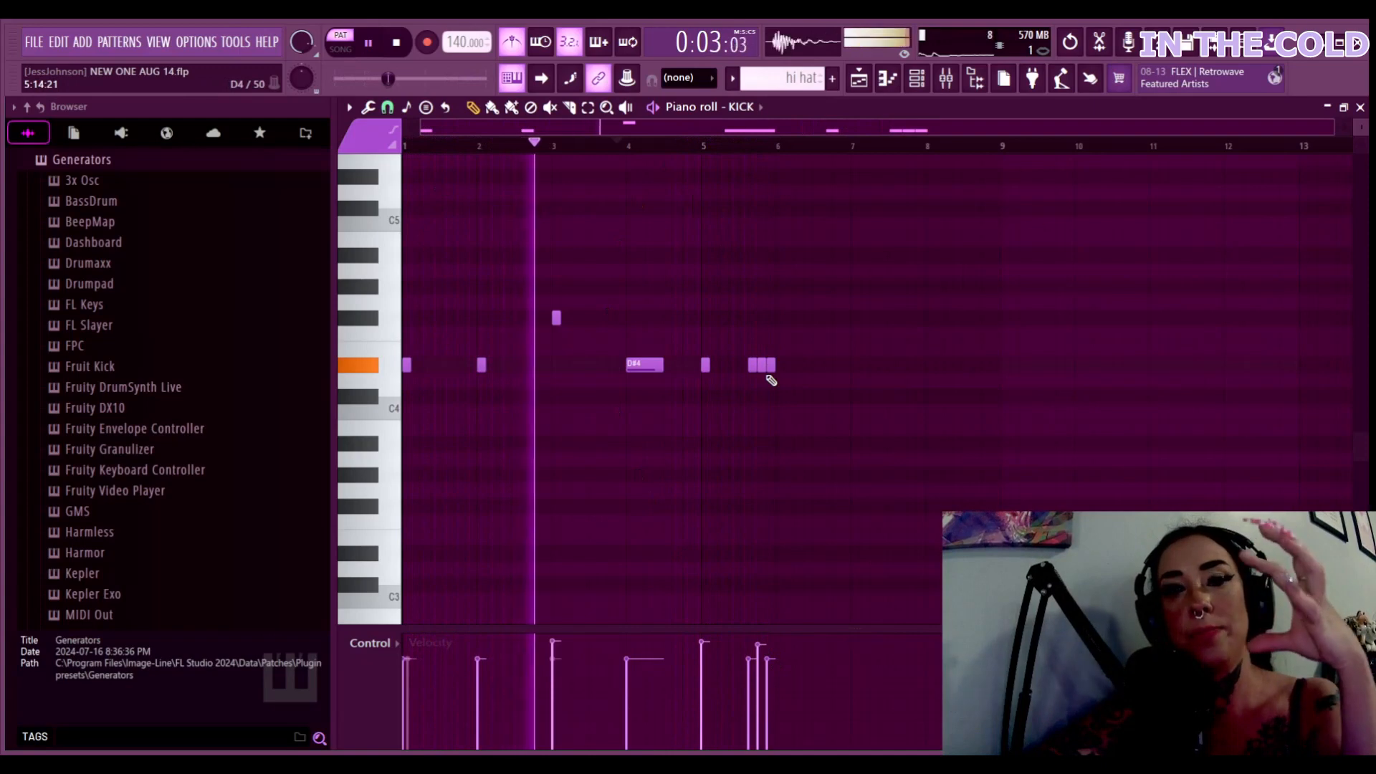
click(369, 43)
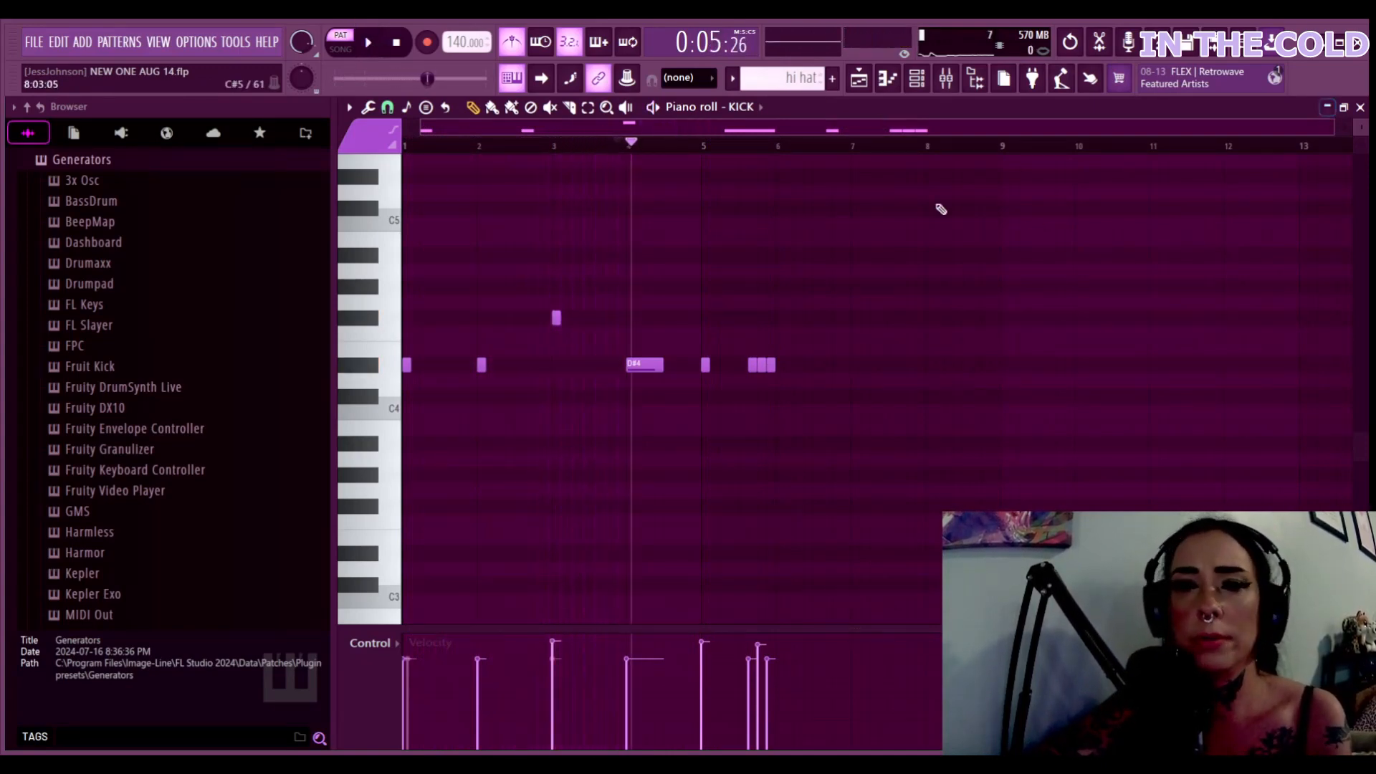
click(1327, 108)
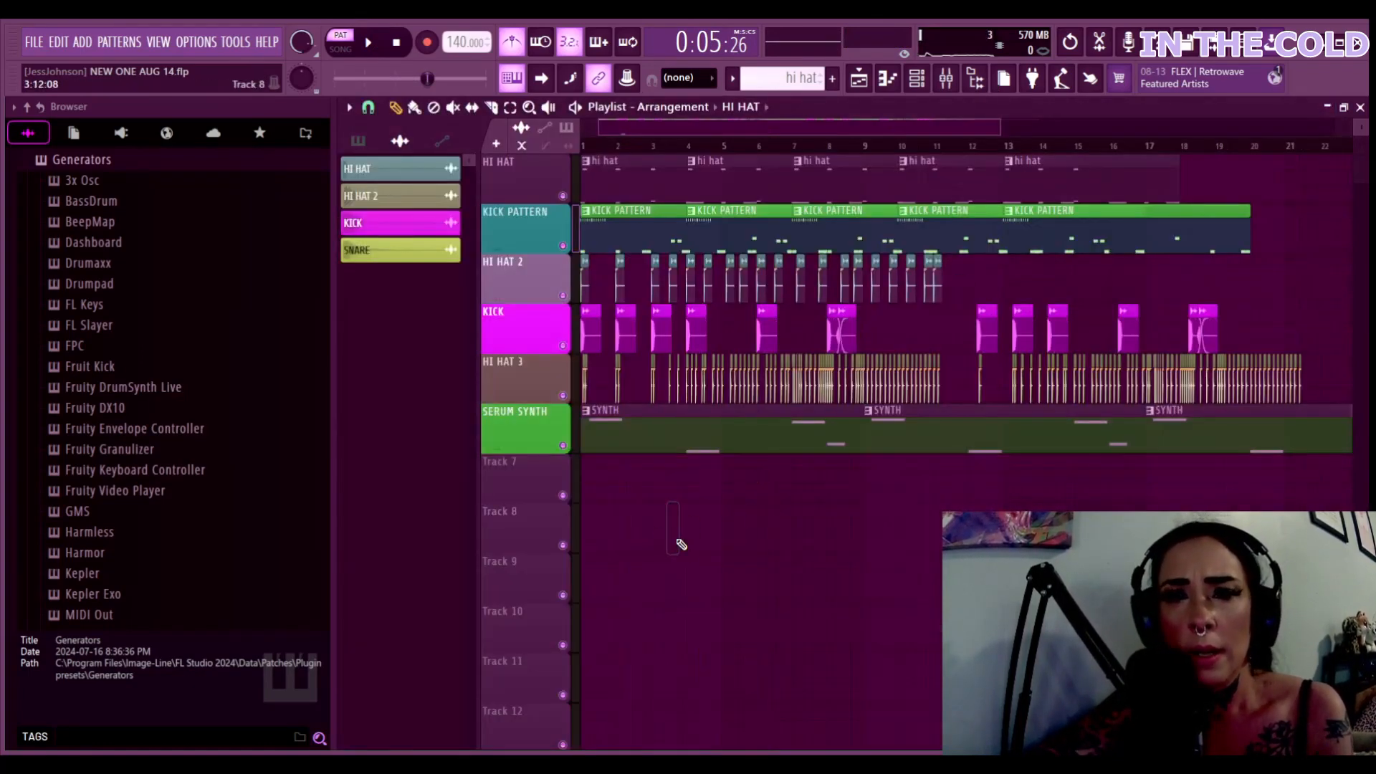
Switch to SONG mode and play the full arrangement from 0:00
click(588, 146)
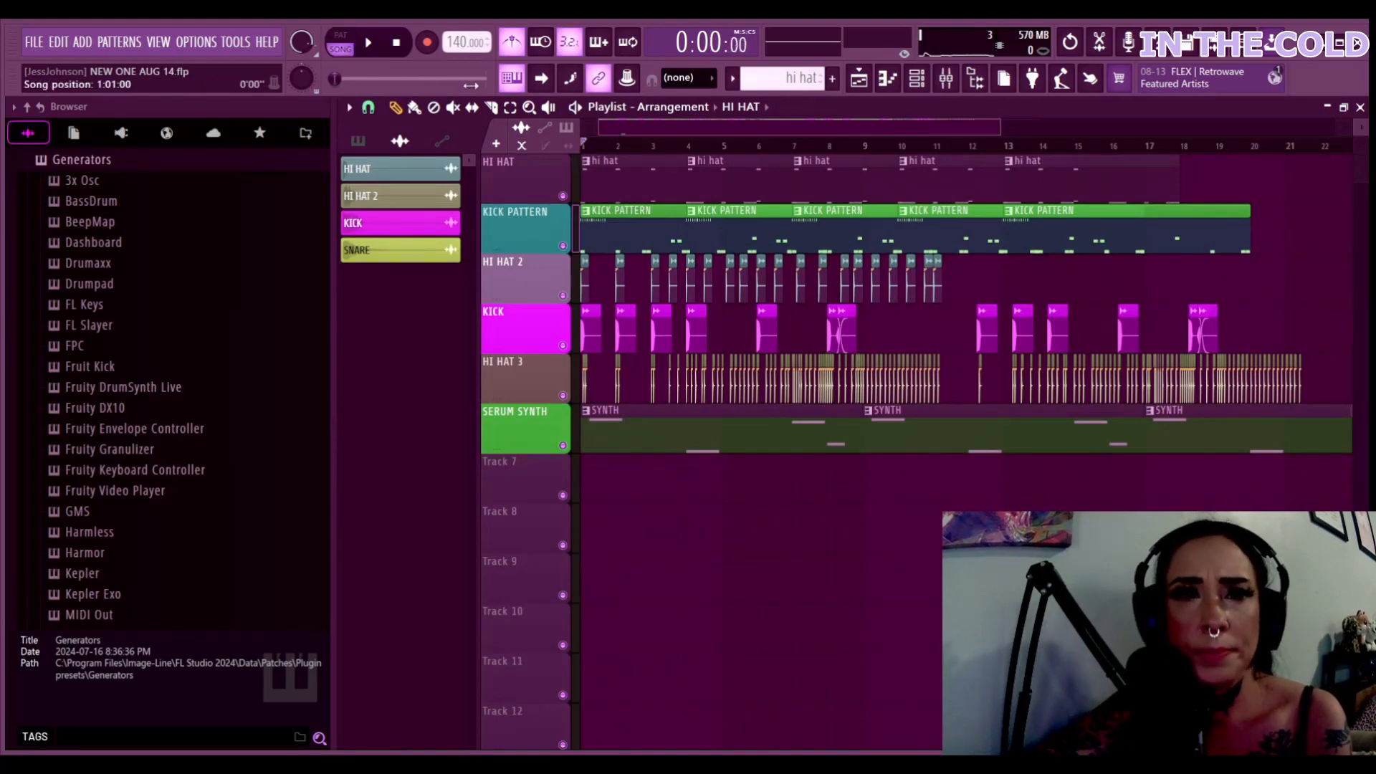
key(space)
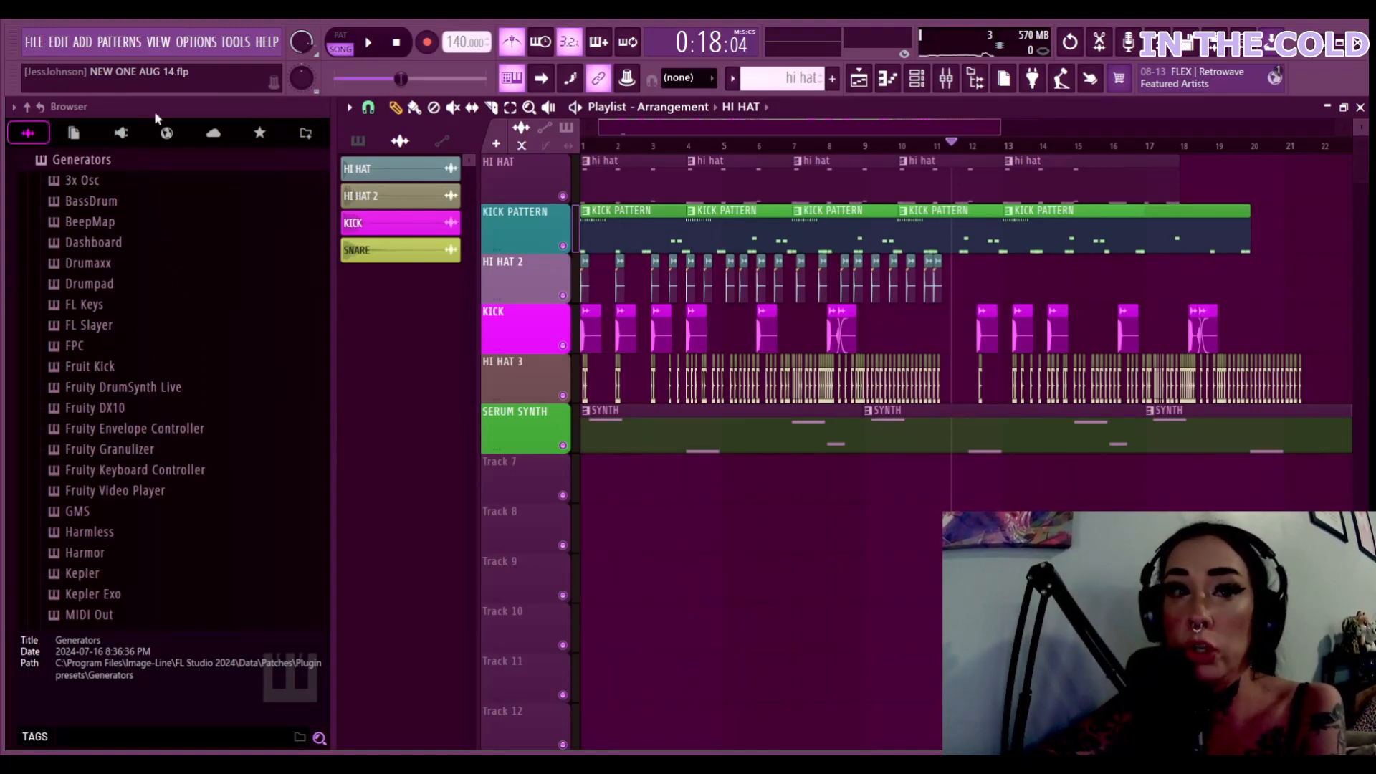
Show the browser's Plugin database, collapse VST3, and expand Installed, Generators and Effects
click(123, 134)
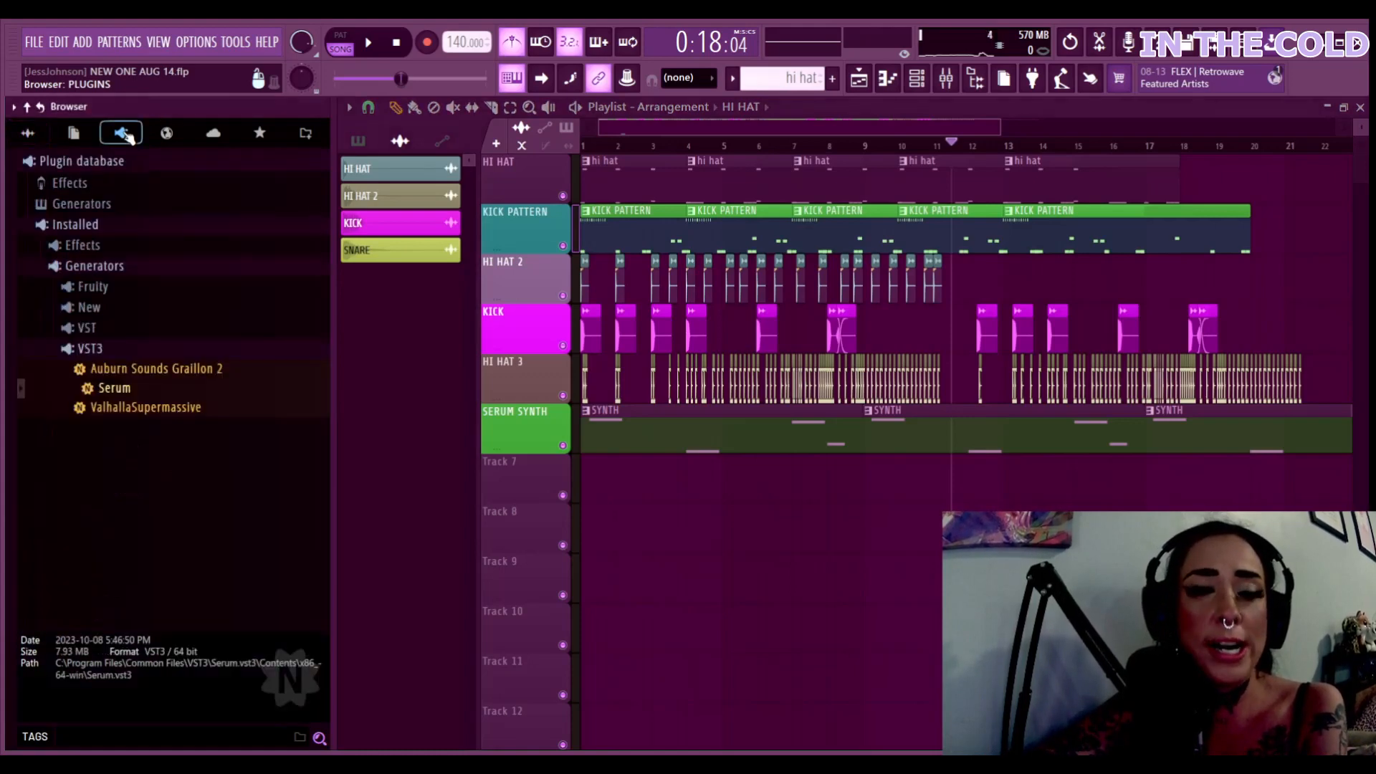
click(99, 355)
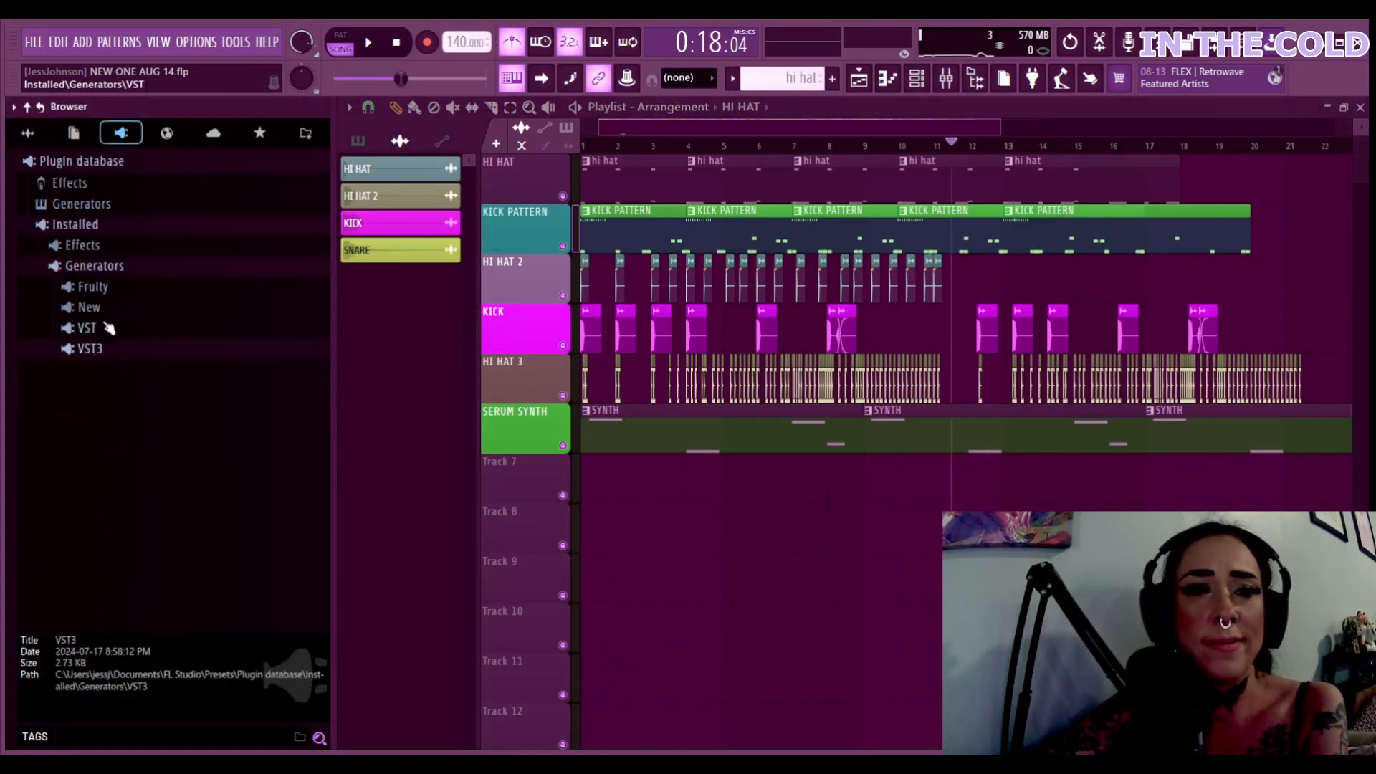
click(85, 225)
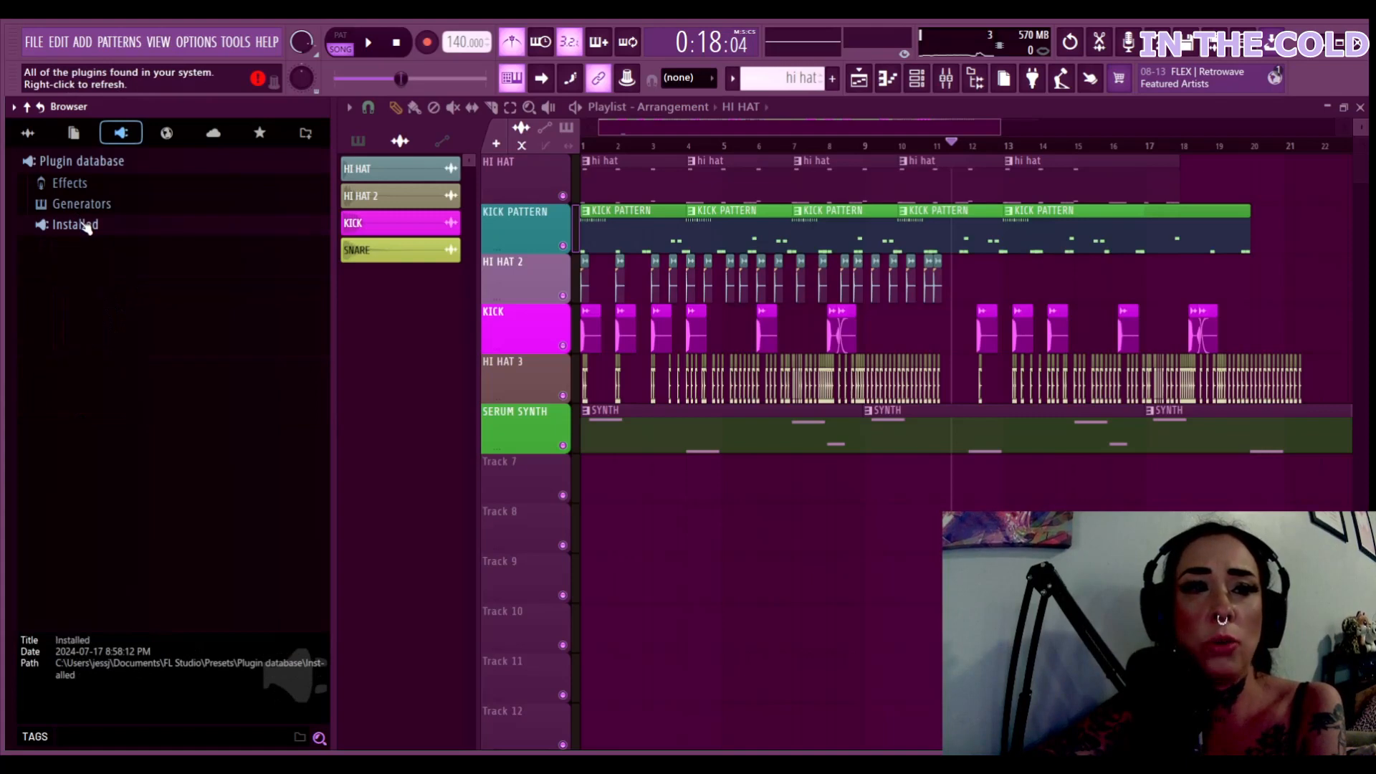
click(85, 226)
click(85, 204)
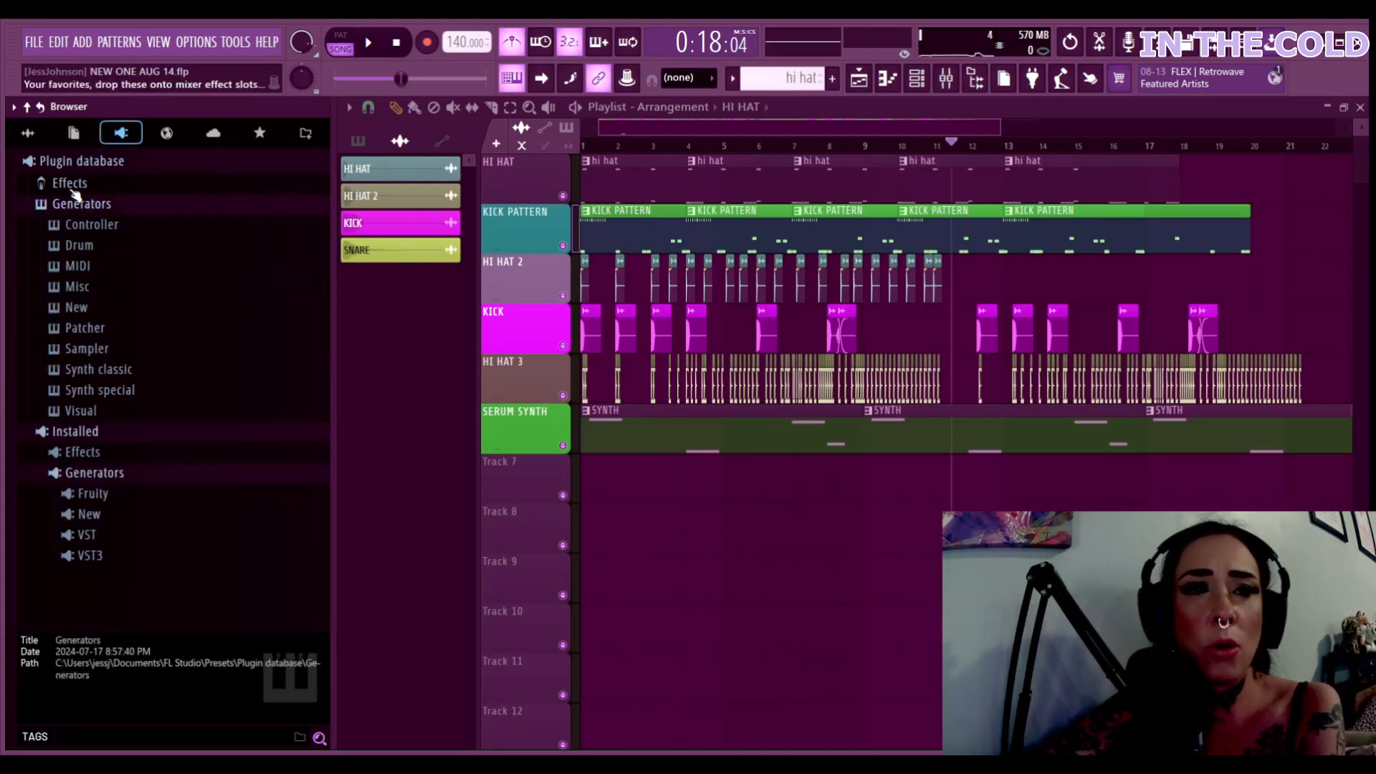
click(70, 183)
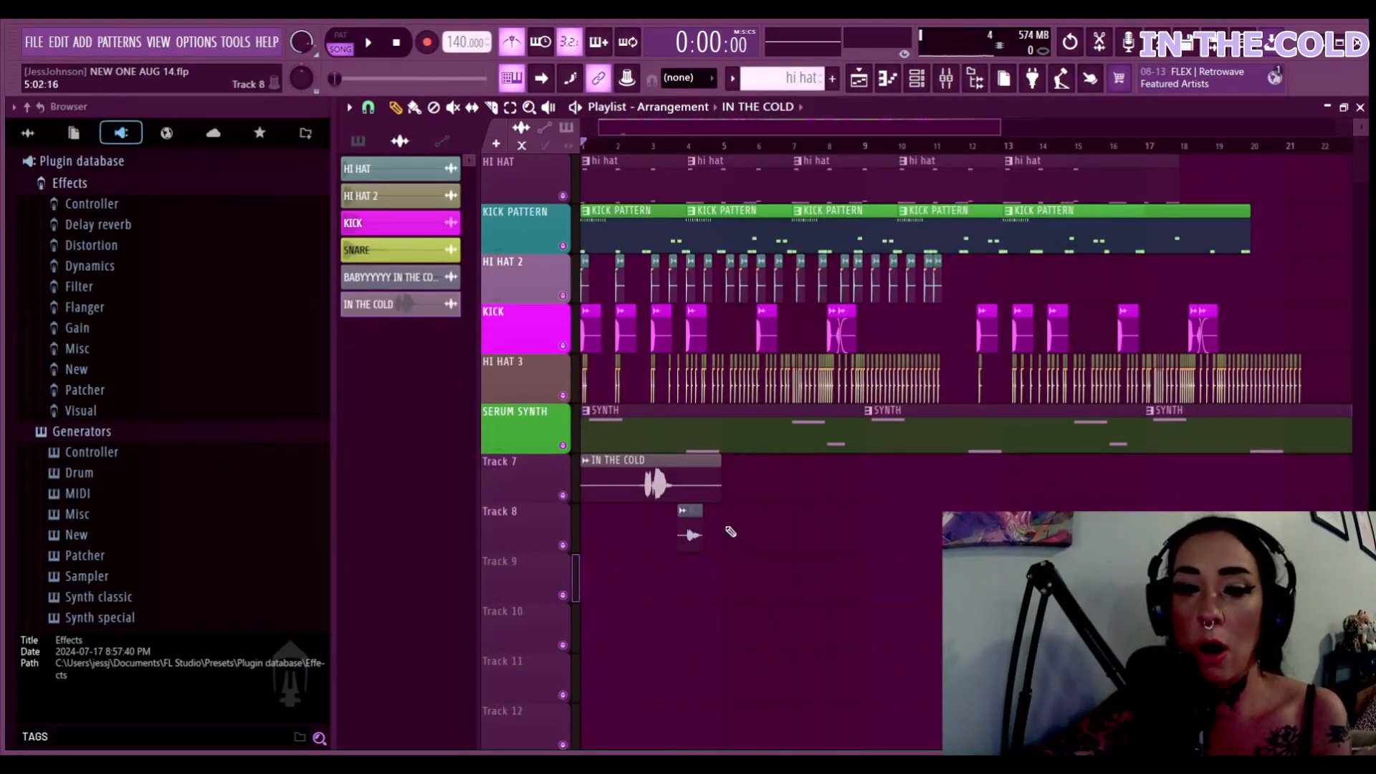
Slice the Track 7 IN THE COLD clip twice, delete the first two pieces, and audition the last
click(491, 108)
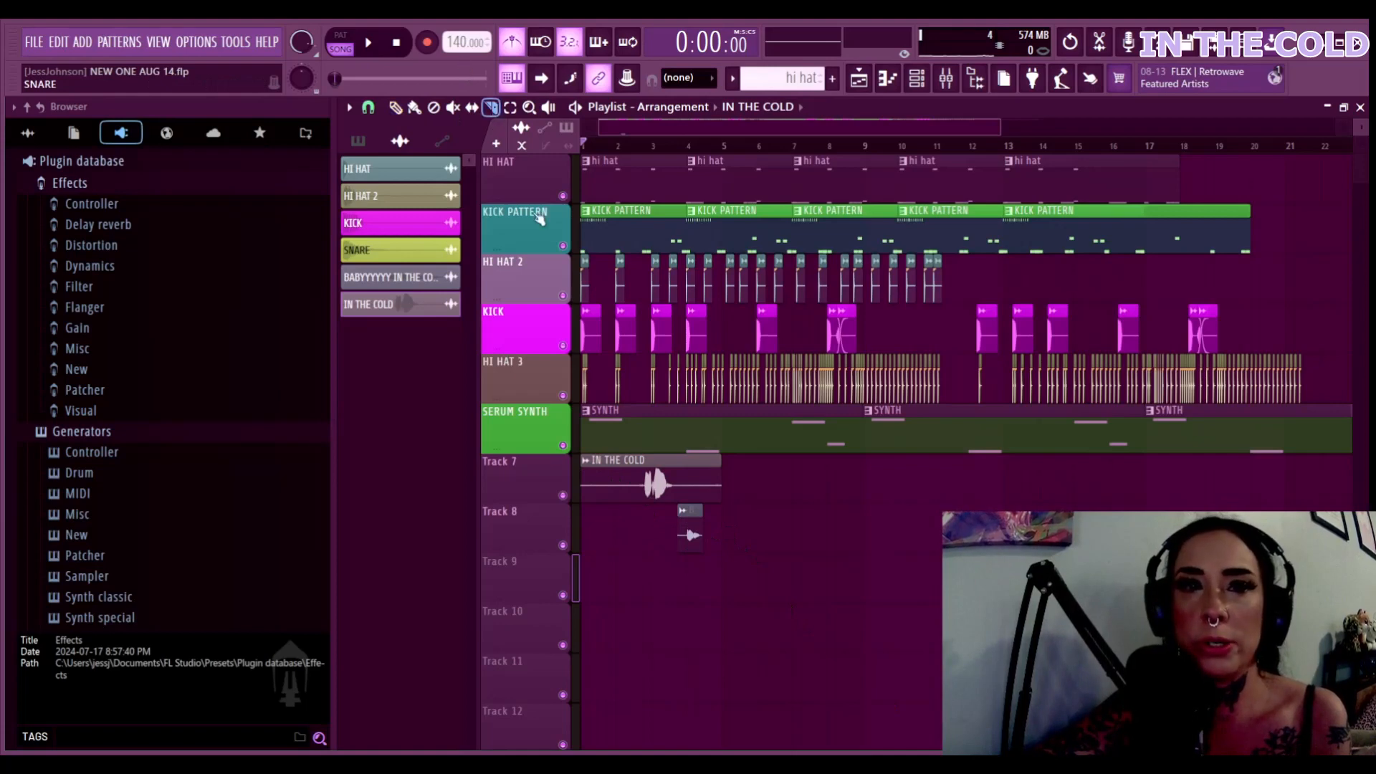
drag(633, 464, 634, 539)
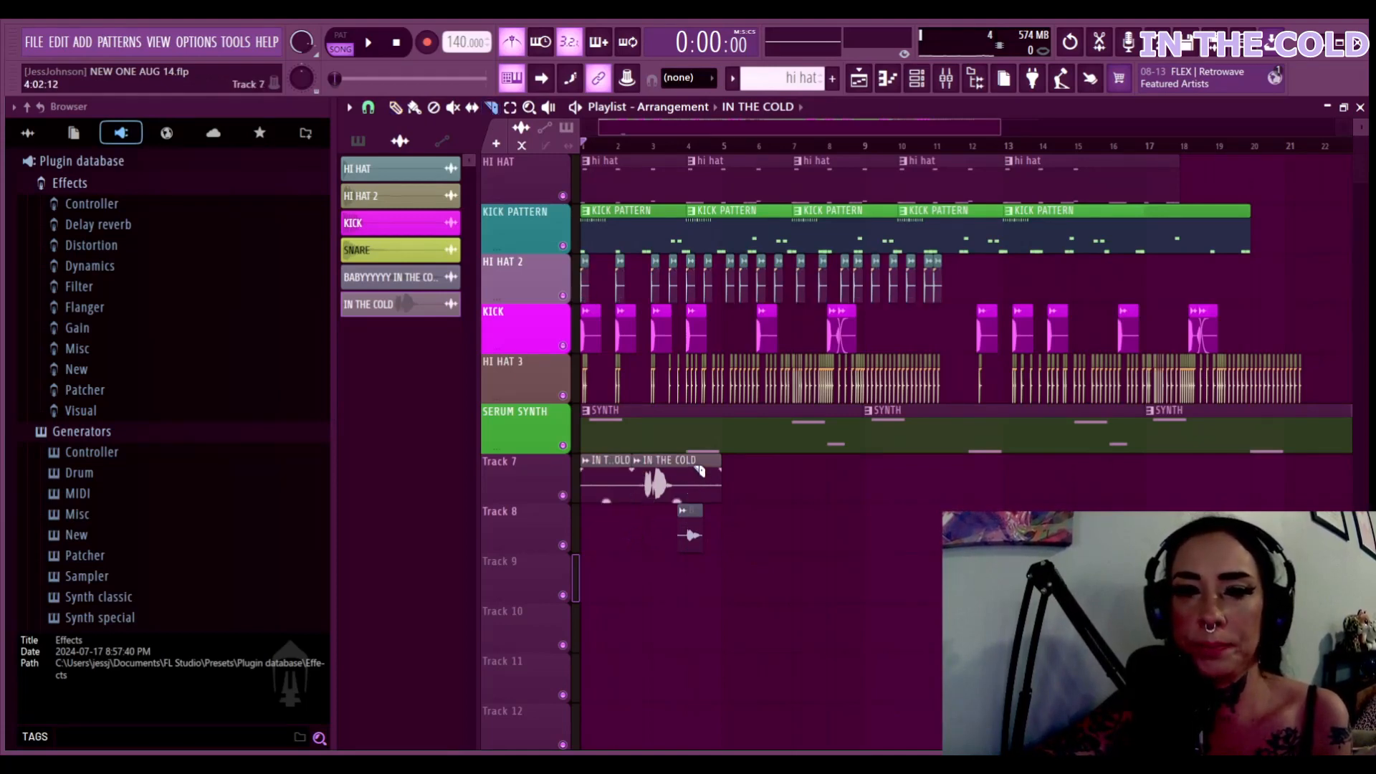
drag(693, 498, 690, 502)
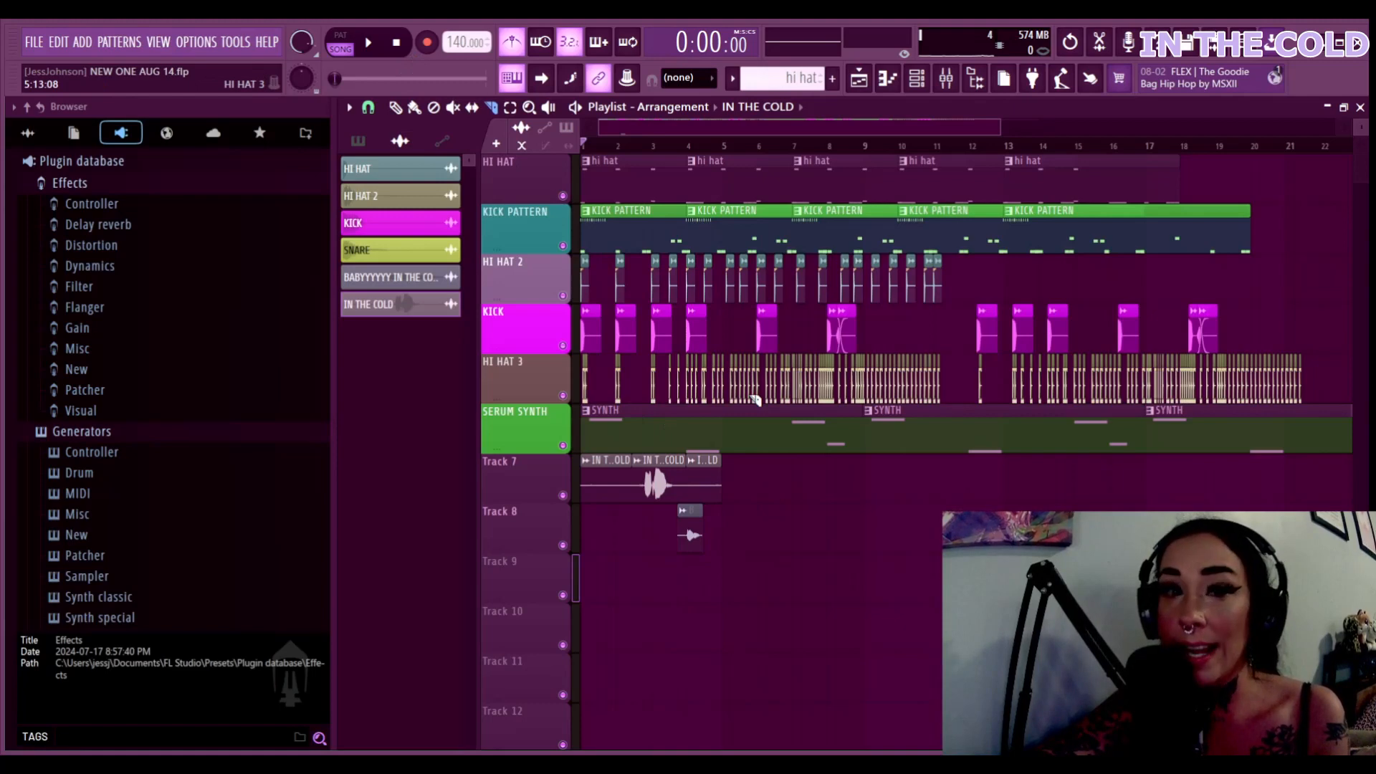
click(402, 111)
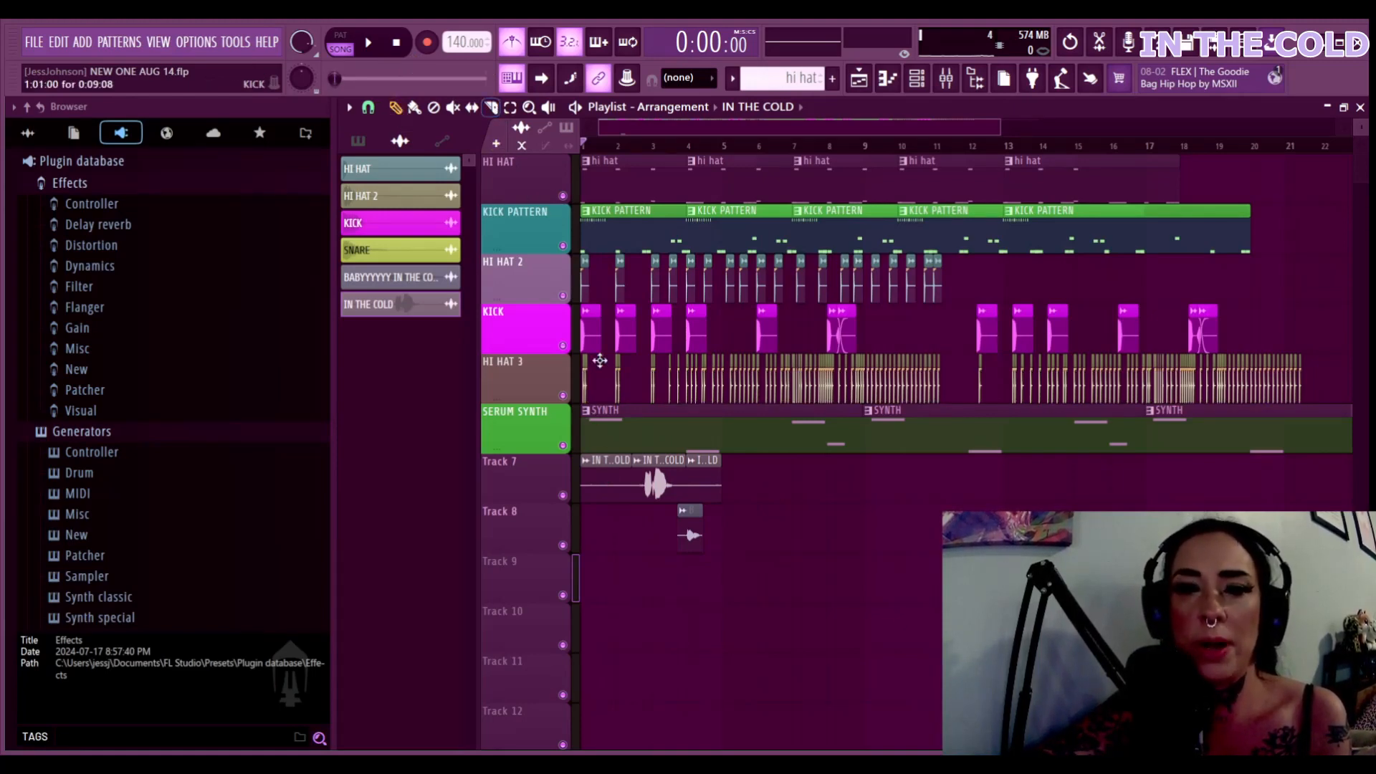
right_click(599, 482)
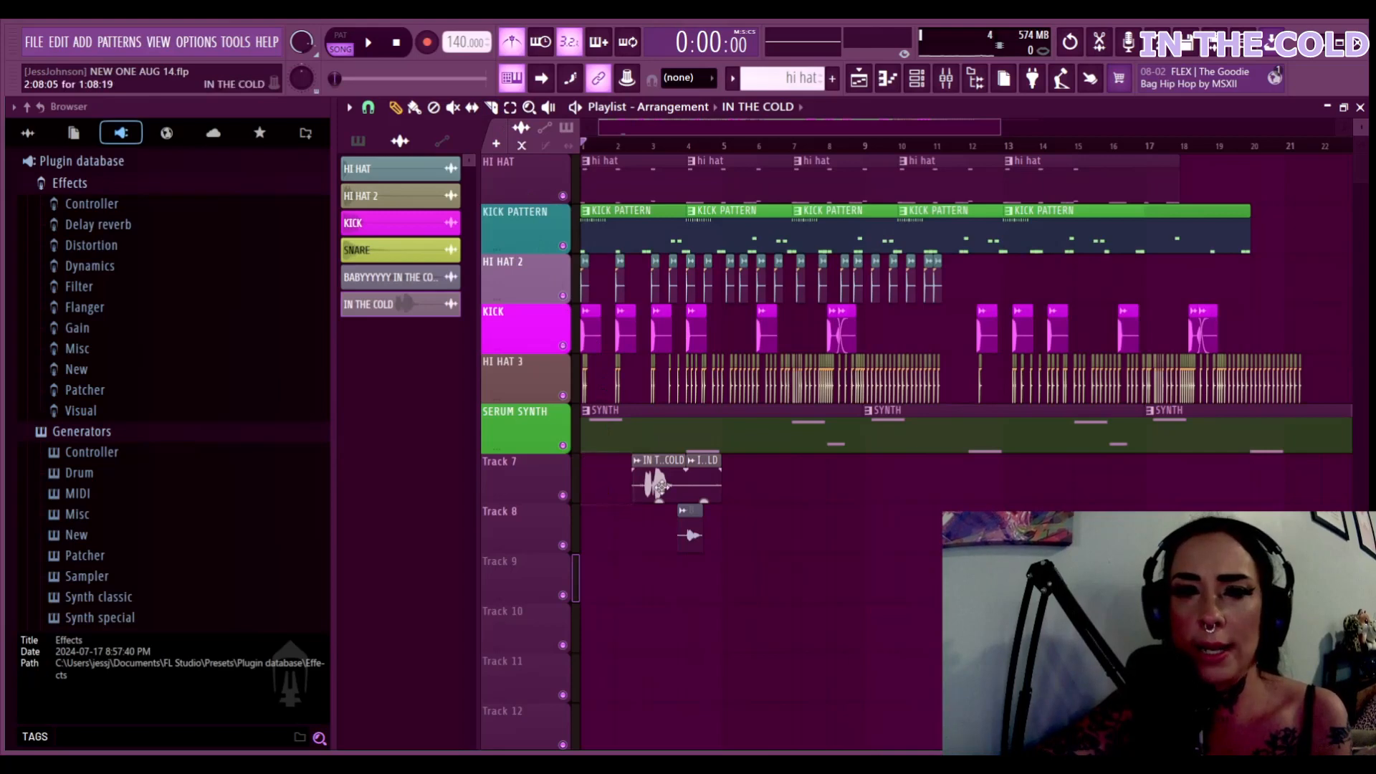
right_click(705, 486)
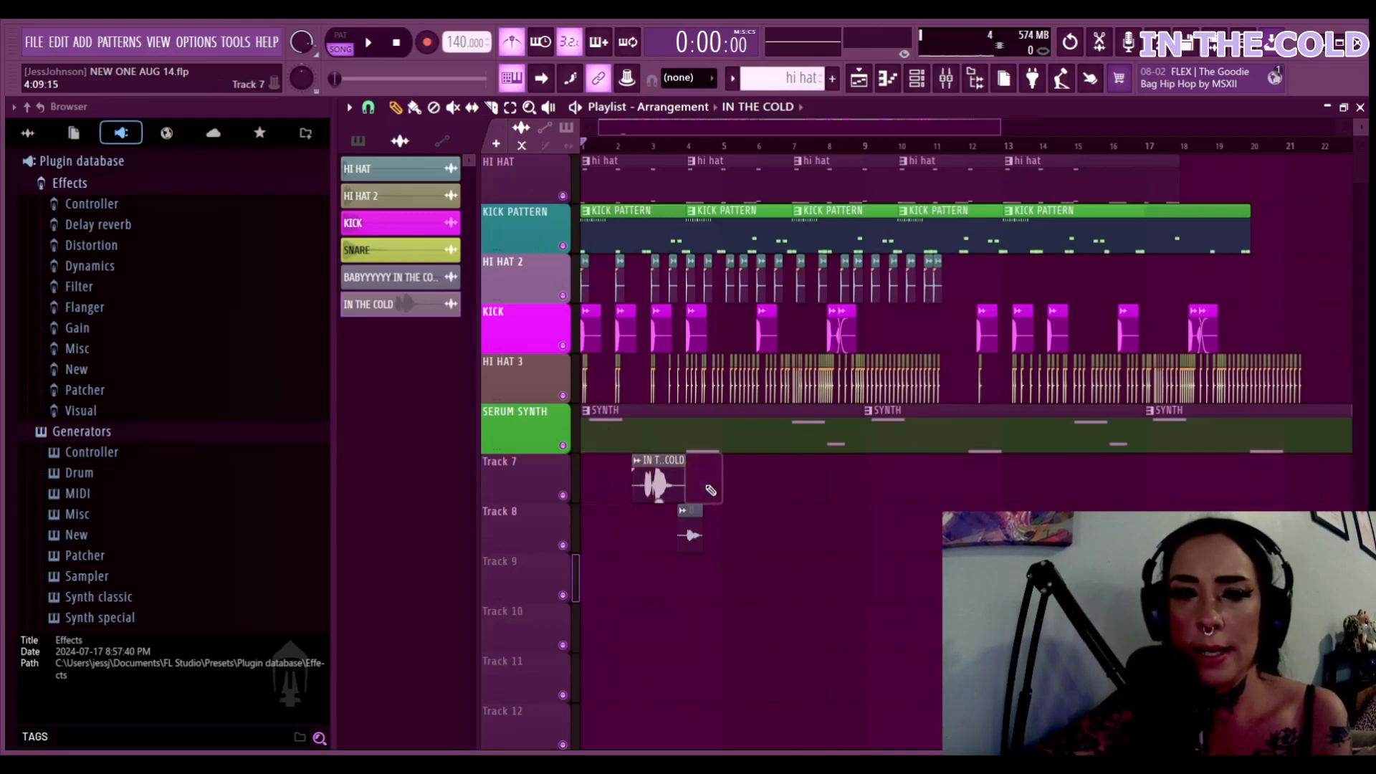
click(656, 489)
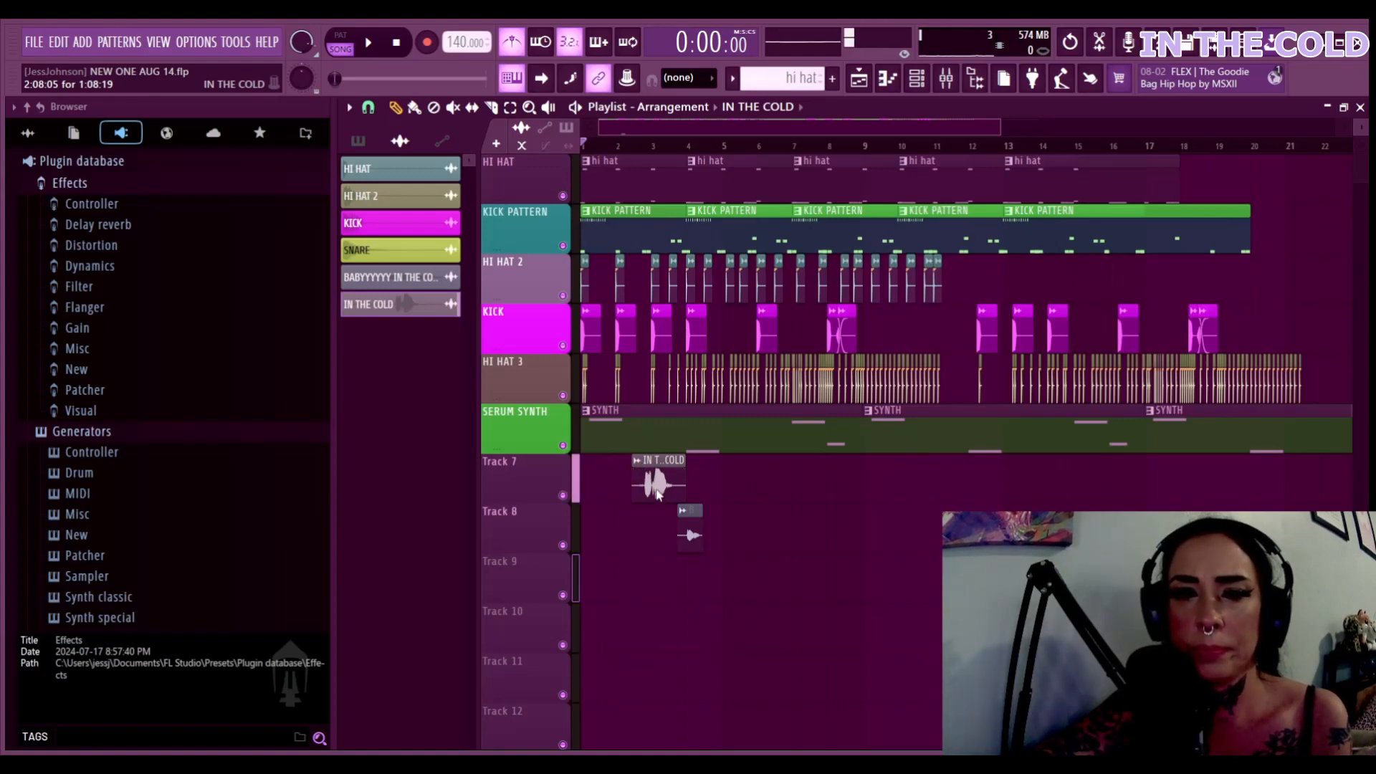
Link the IN THE COLD vocal channel to new mixer insert 7 with Ctrl+L, then close its windows
double_click(656, 489)
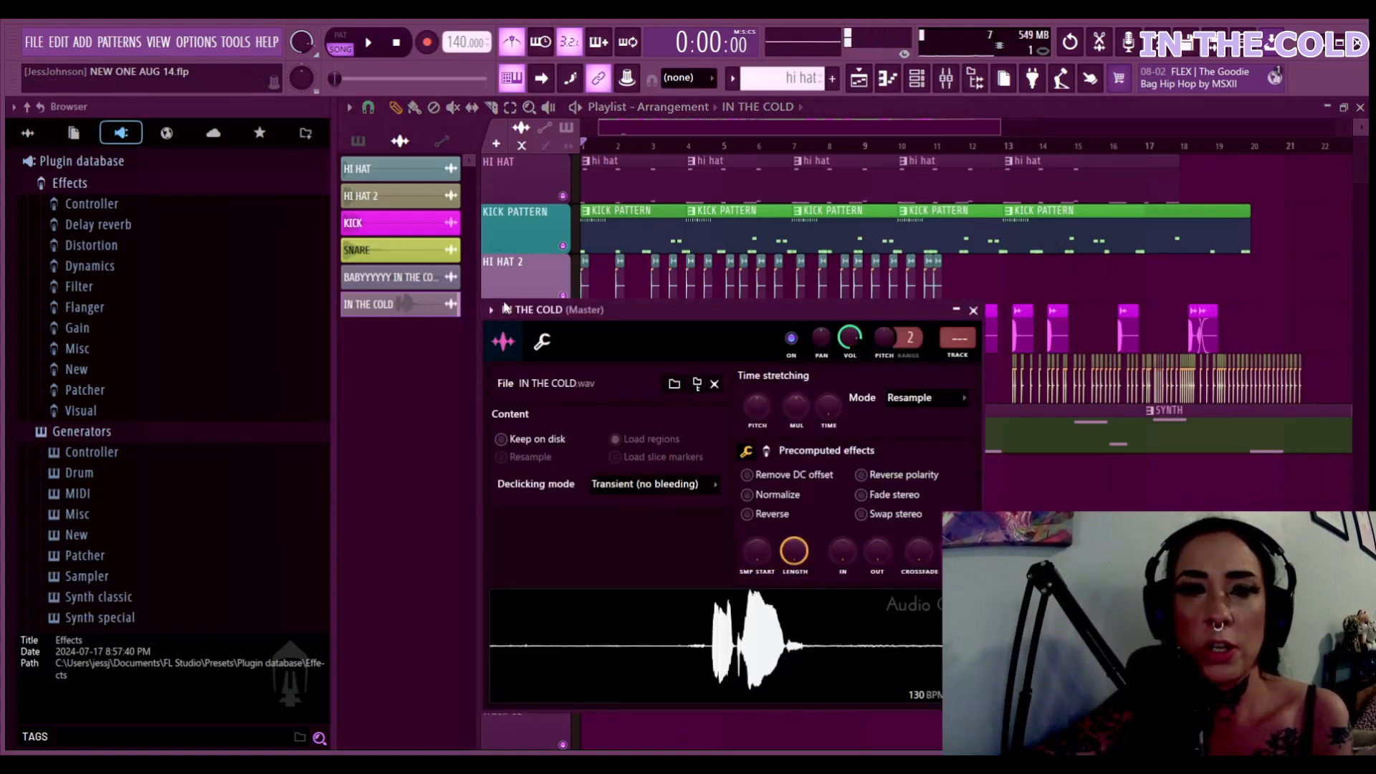
key(ctrl+l)
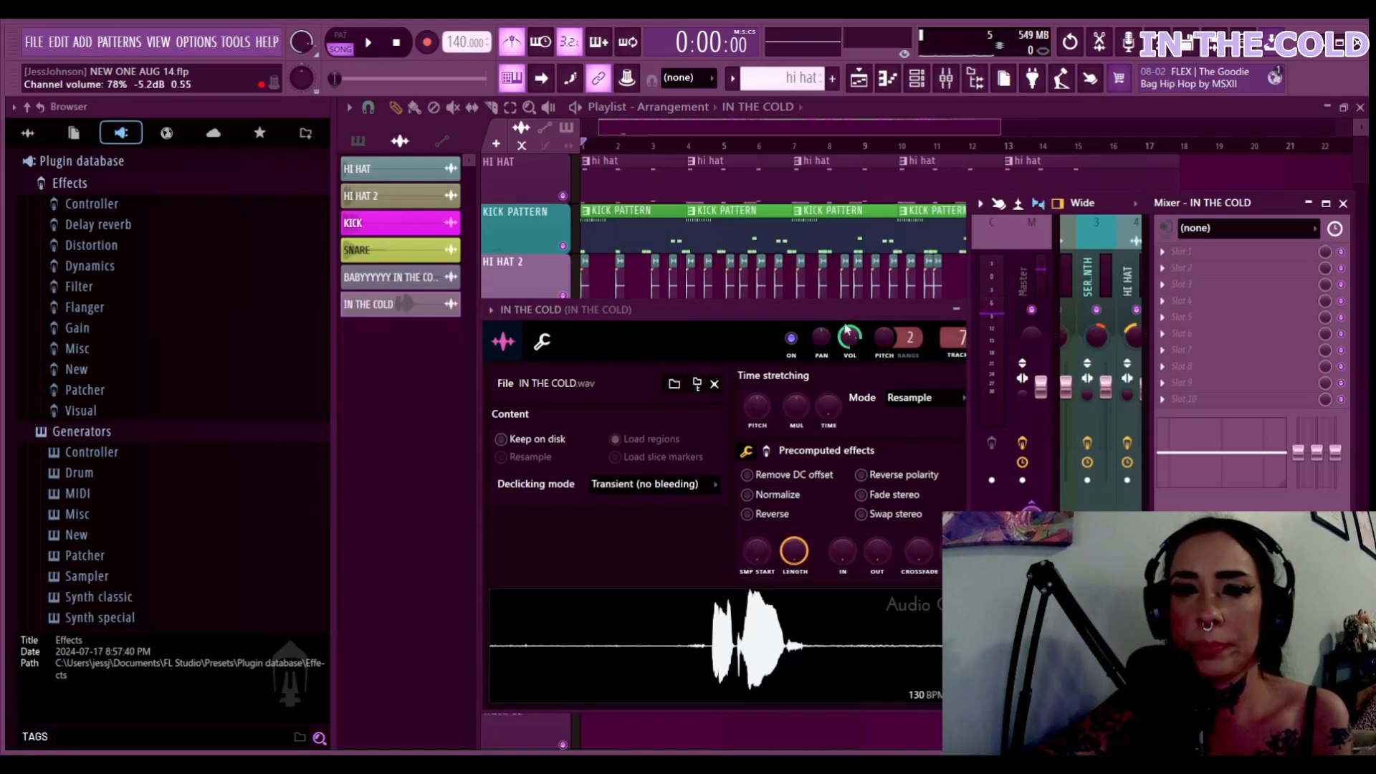
drag(760, 312, 620, 369)
click(832, 366)
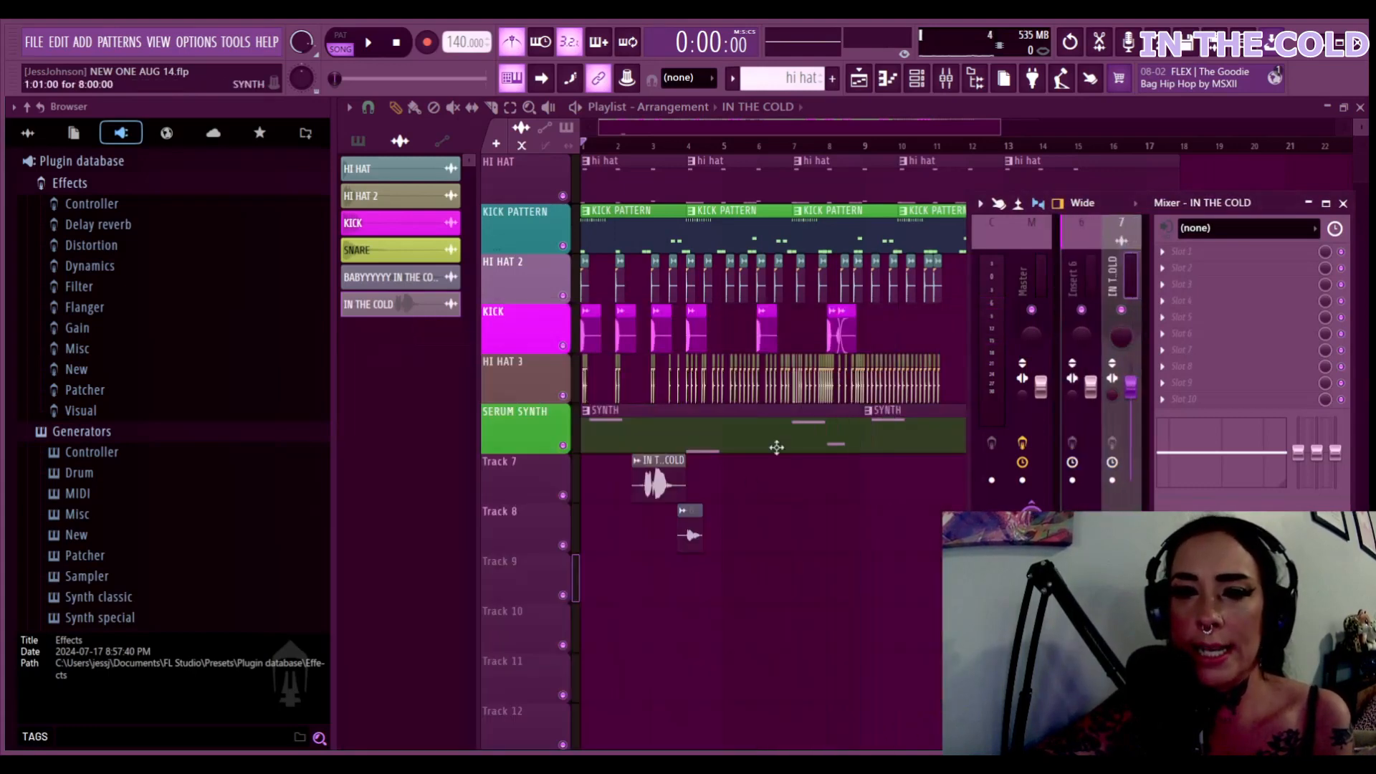
key(F9)
click(686, 533)
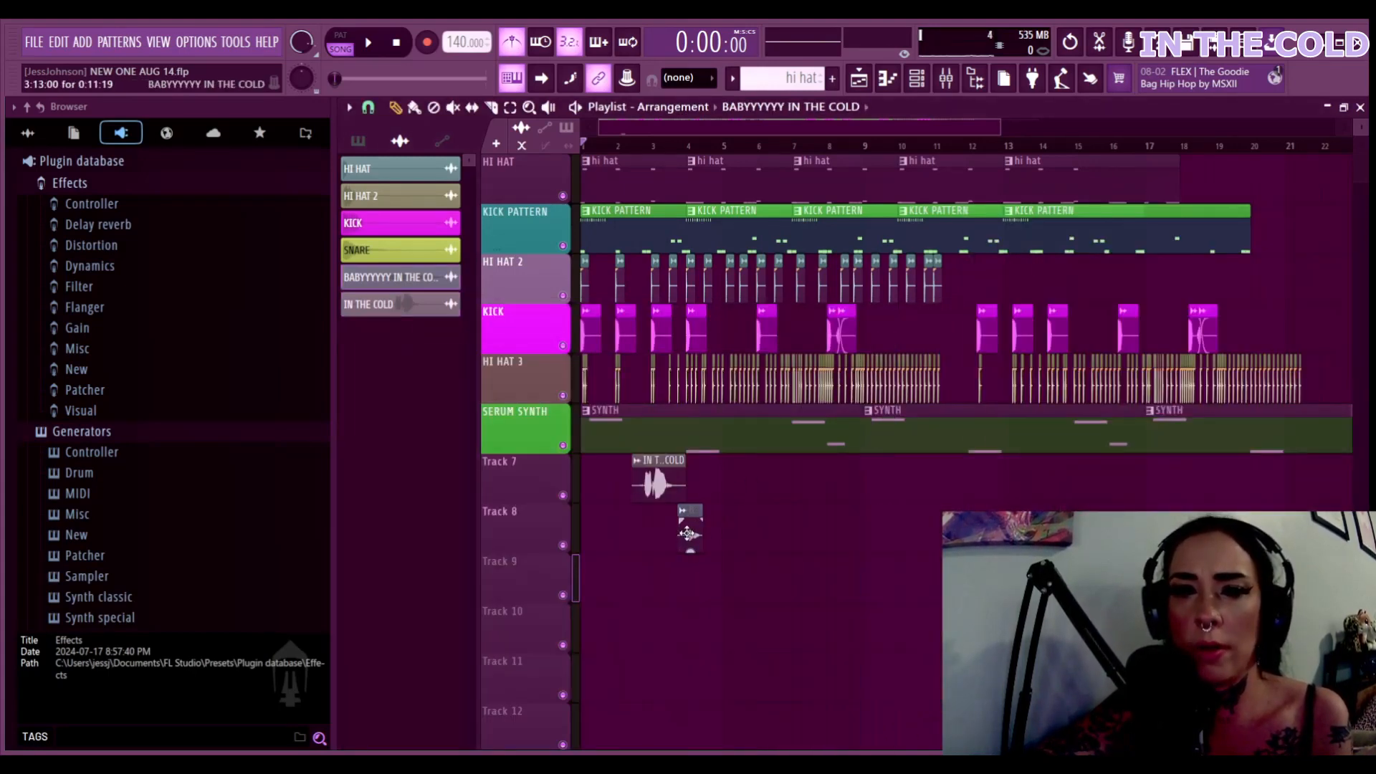
Route the Track 8 vocal clip to mixer track 7 and reset its pitch to 0 cents
double_click(687, 532)
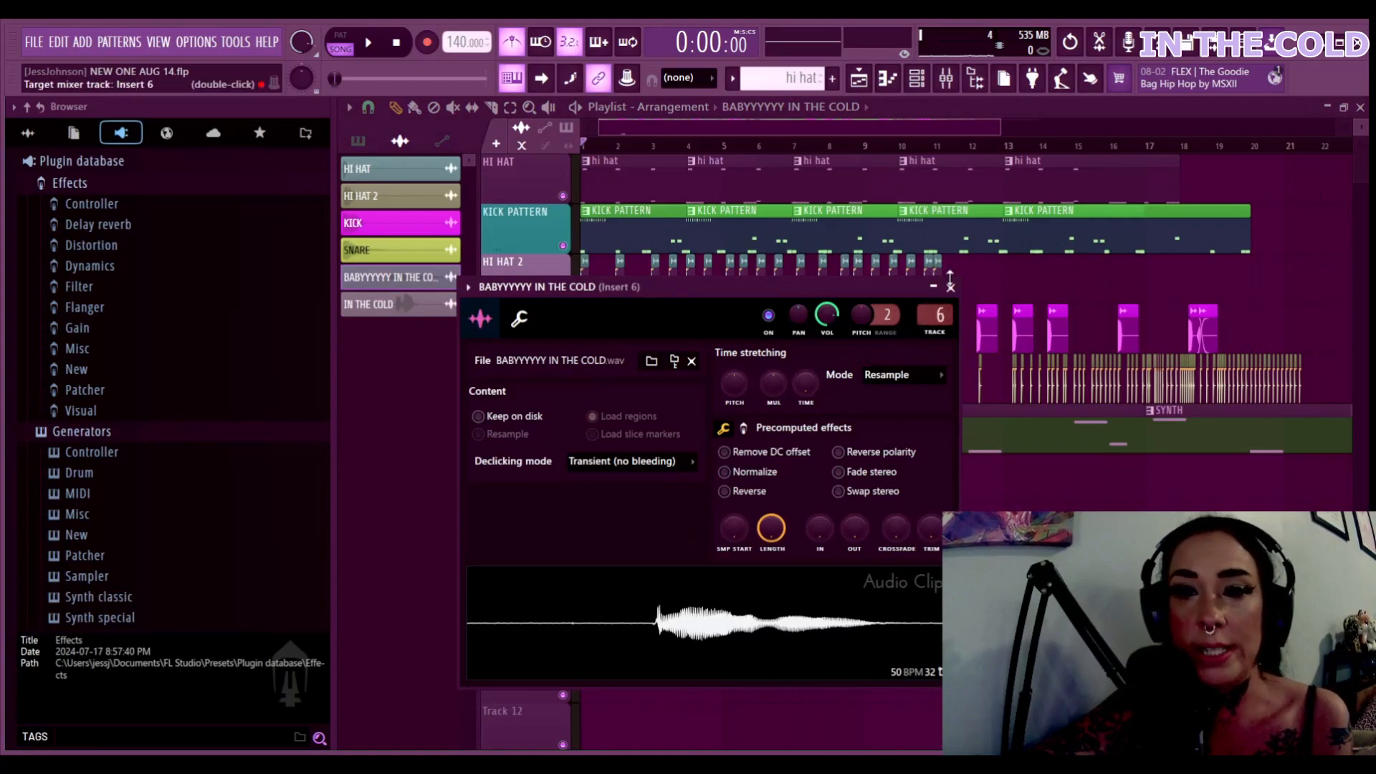
drag(950, 278, 950, 286)
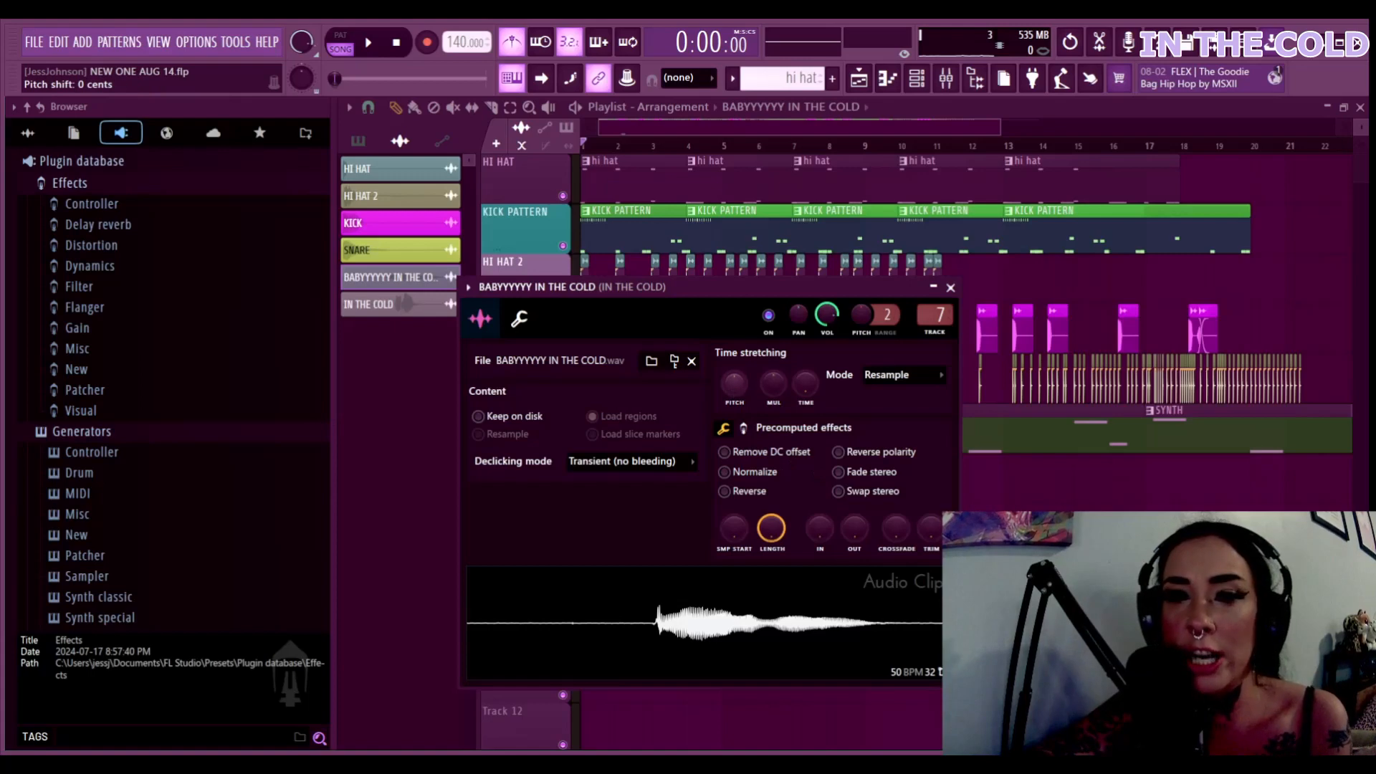
drag(734, 384, 733, 386)
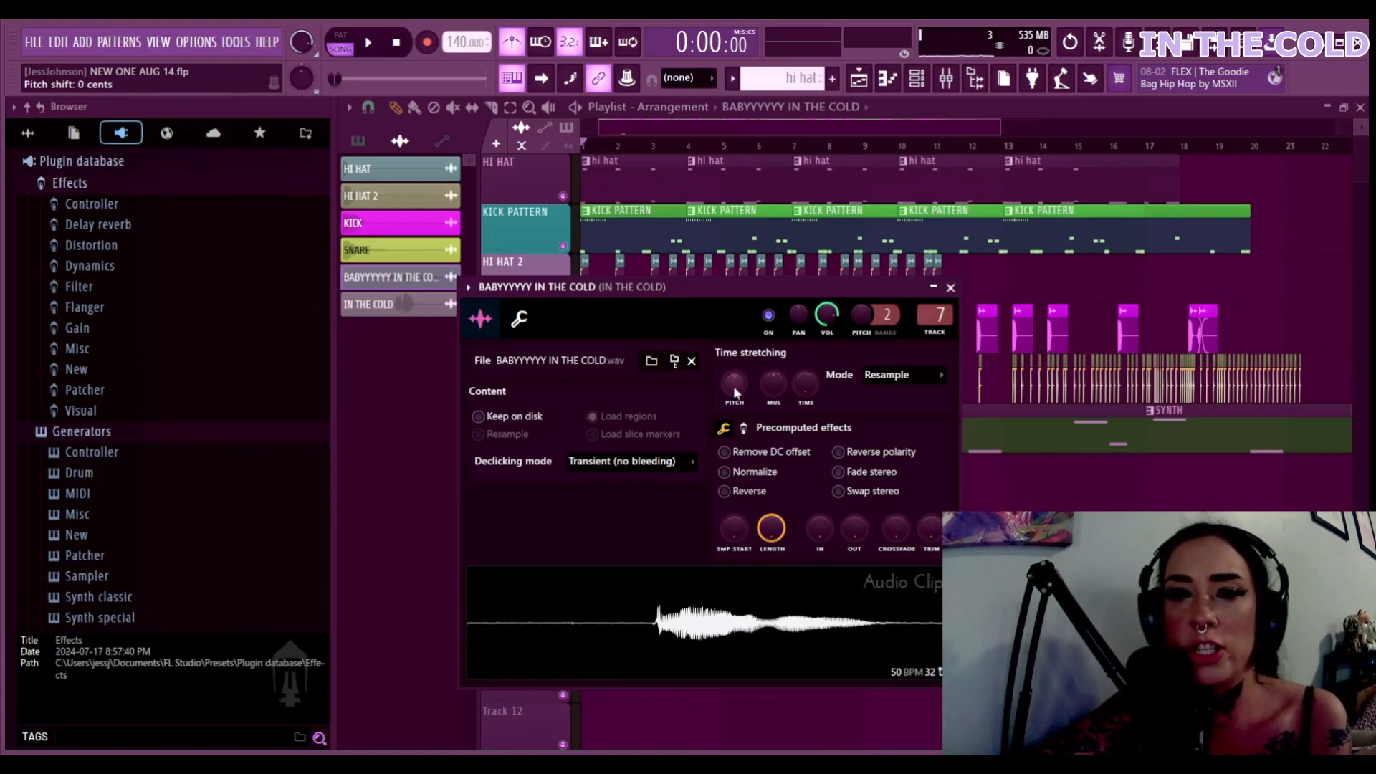
Toggle Normalize on and off, raise the clip's EQ amount to 33%, and close its settings
click(758, 473)
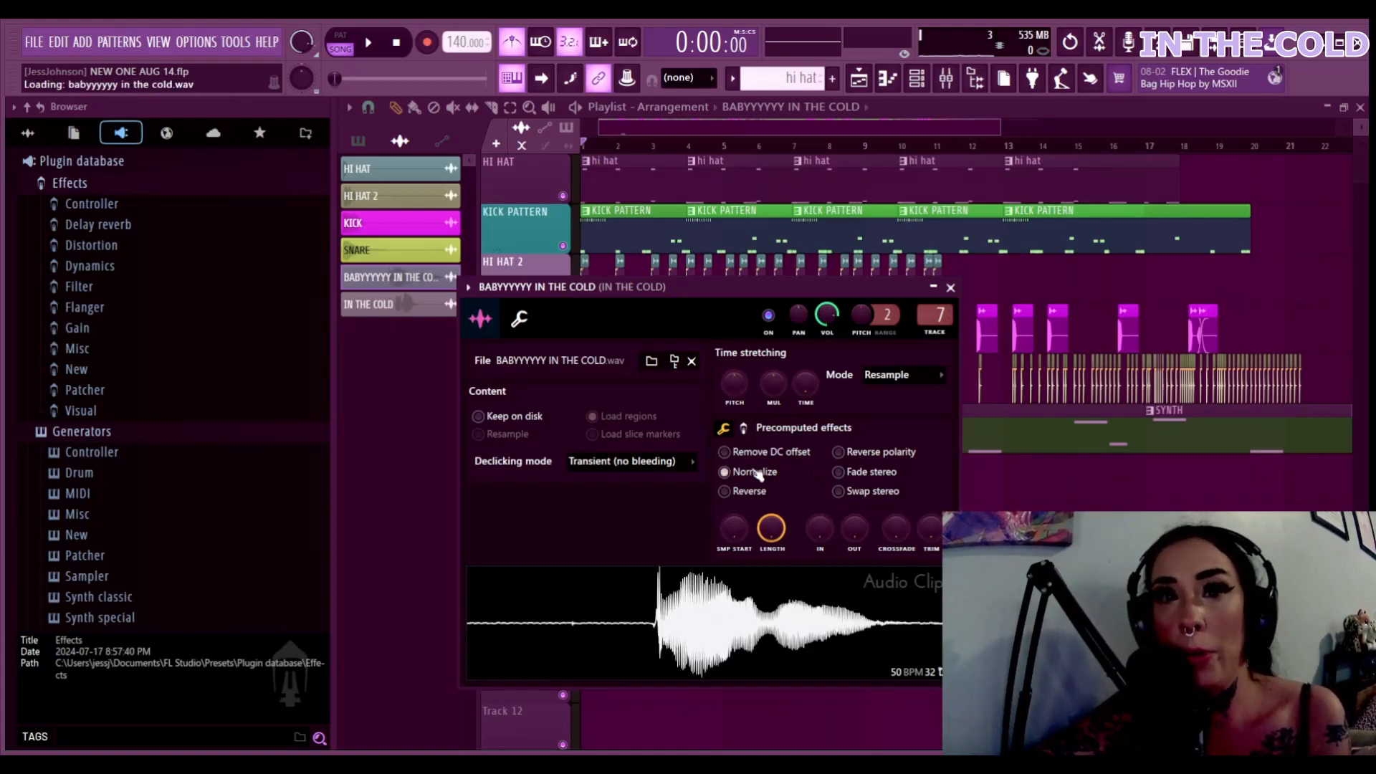
click(758, 473)
click(743, 428)
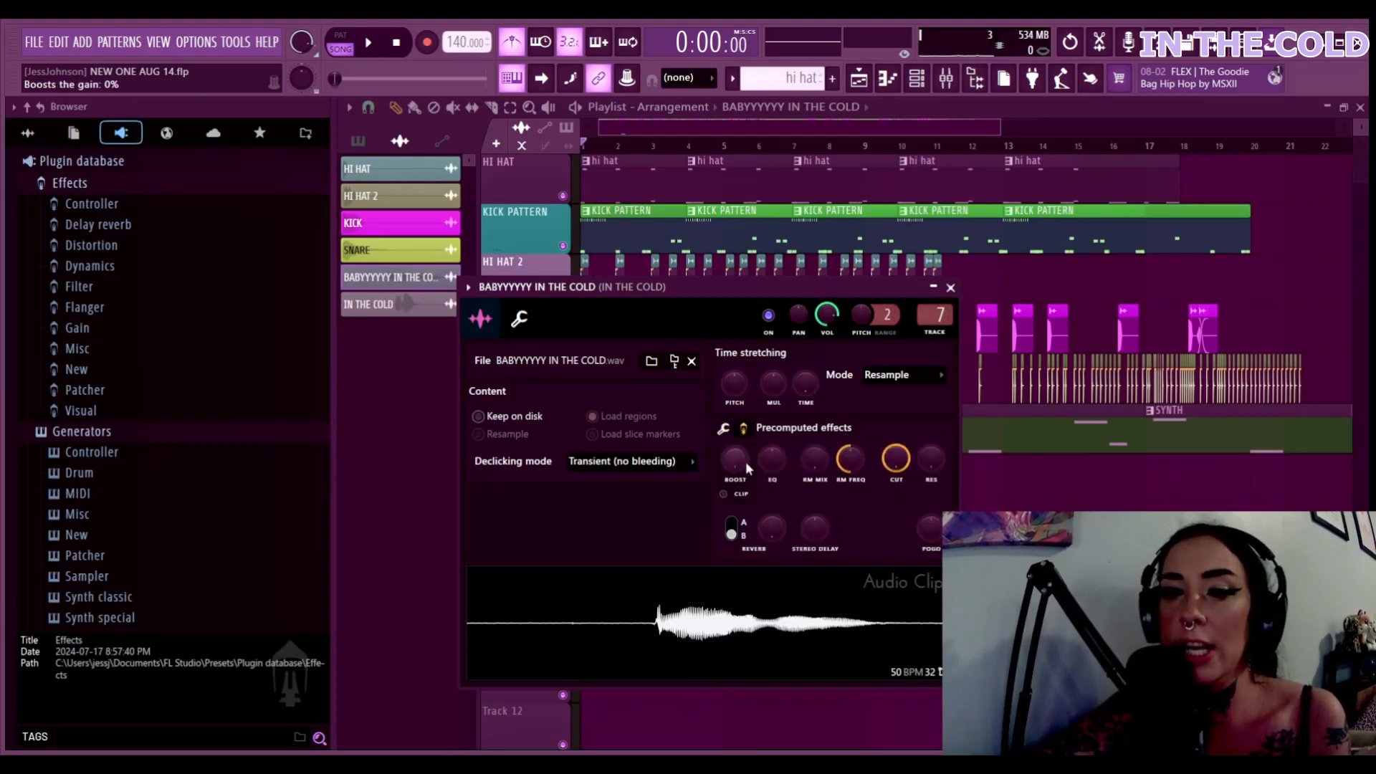
mouse_move(774, 456)
mouse_down()
mouse_move(774, 412)
mouse_move(775, 452)
mouse_move(775, 433)
mouse_up()
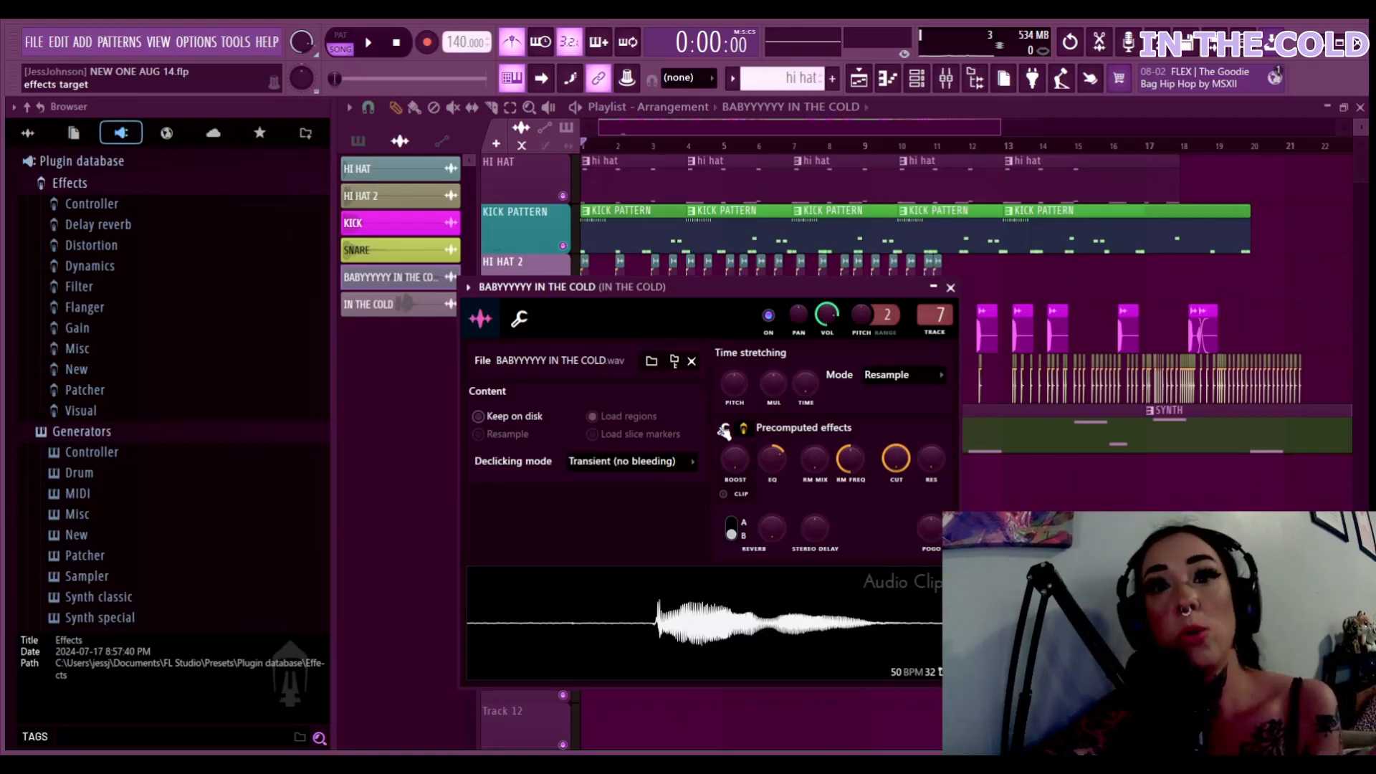
click(724, 430)
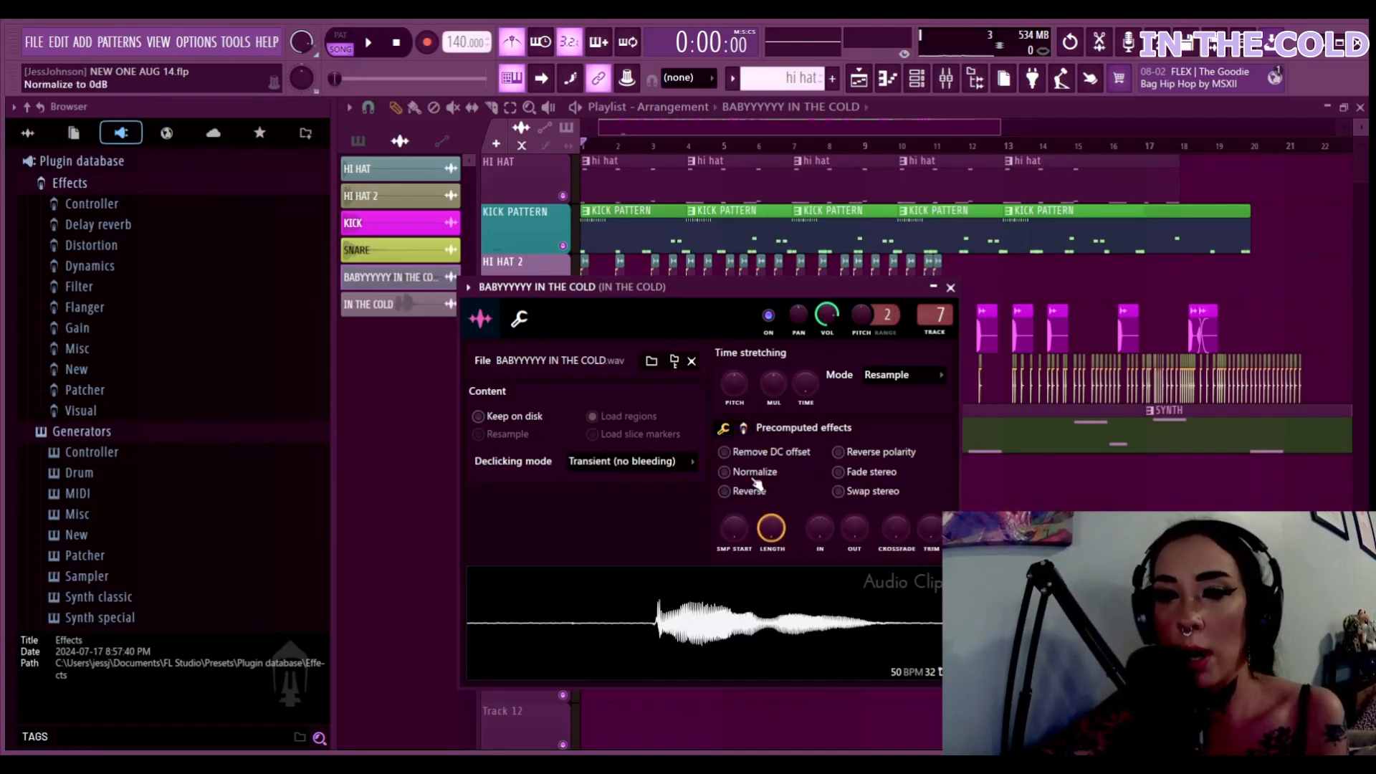
click(950, 287)
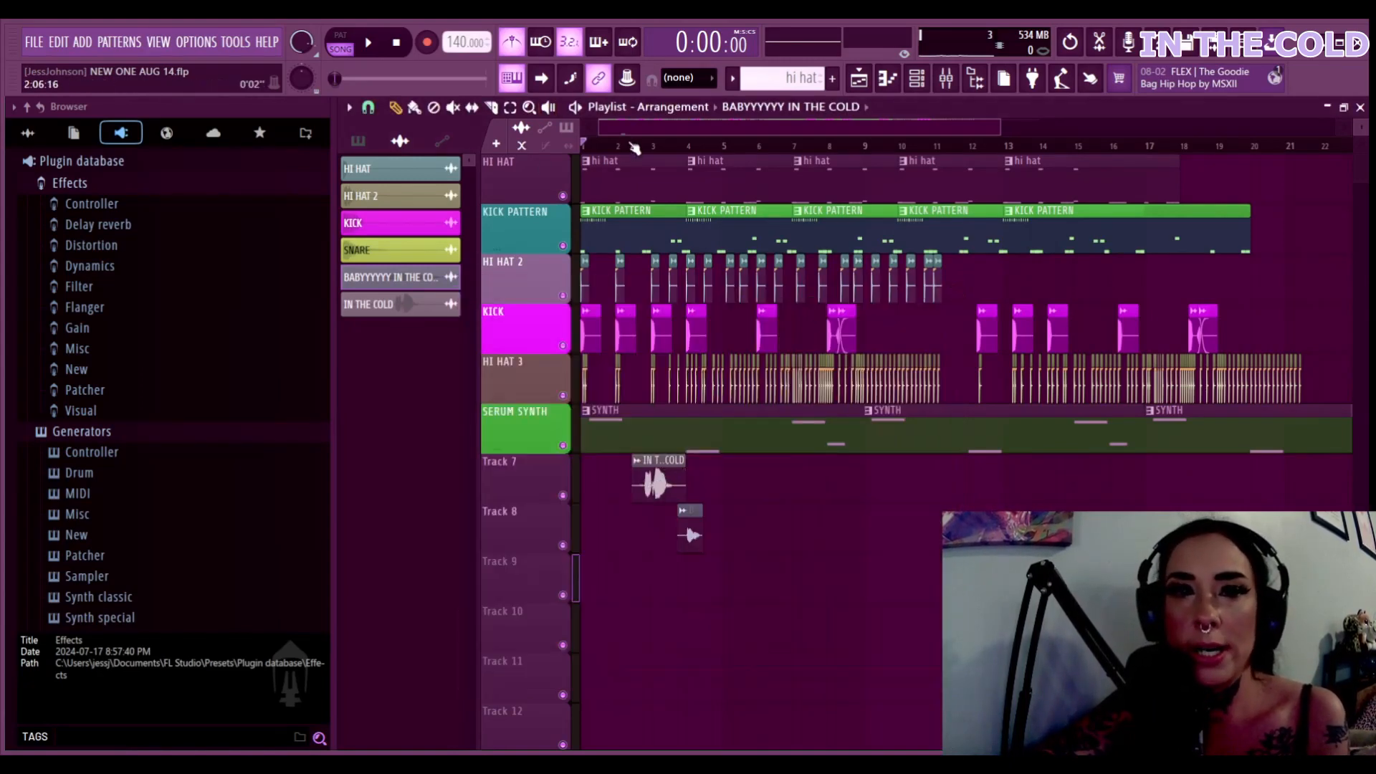
Open the IN THE COLD mixer insert maximized and add Fruity Reeverb 2 after Soundgoodizer
click(916, 77)
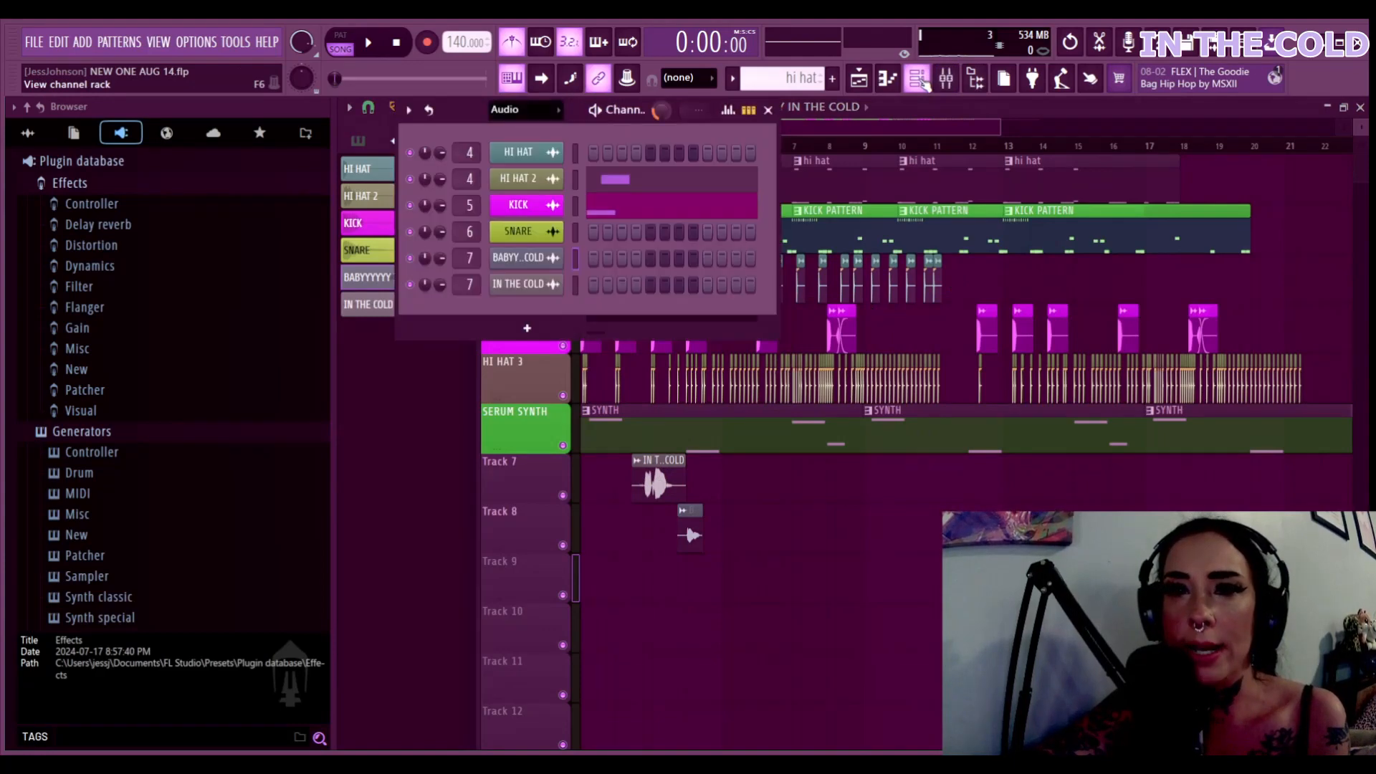
click(946, 78)
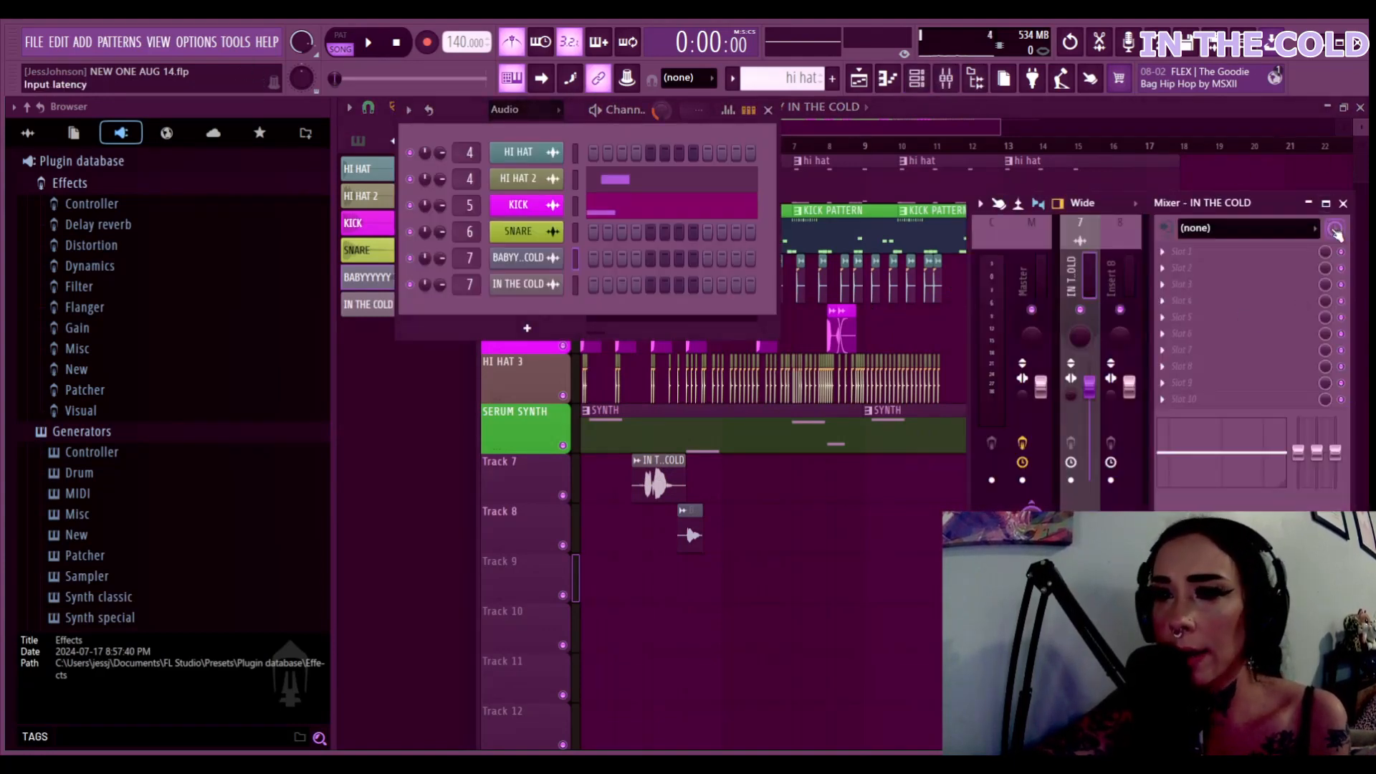
click(1325, 203)
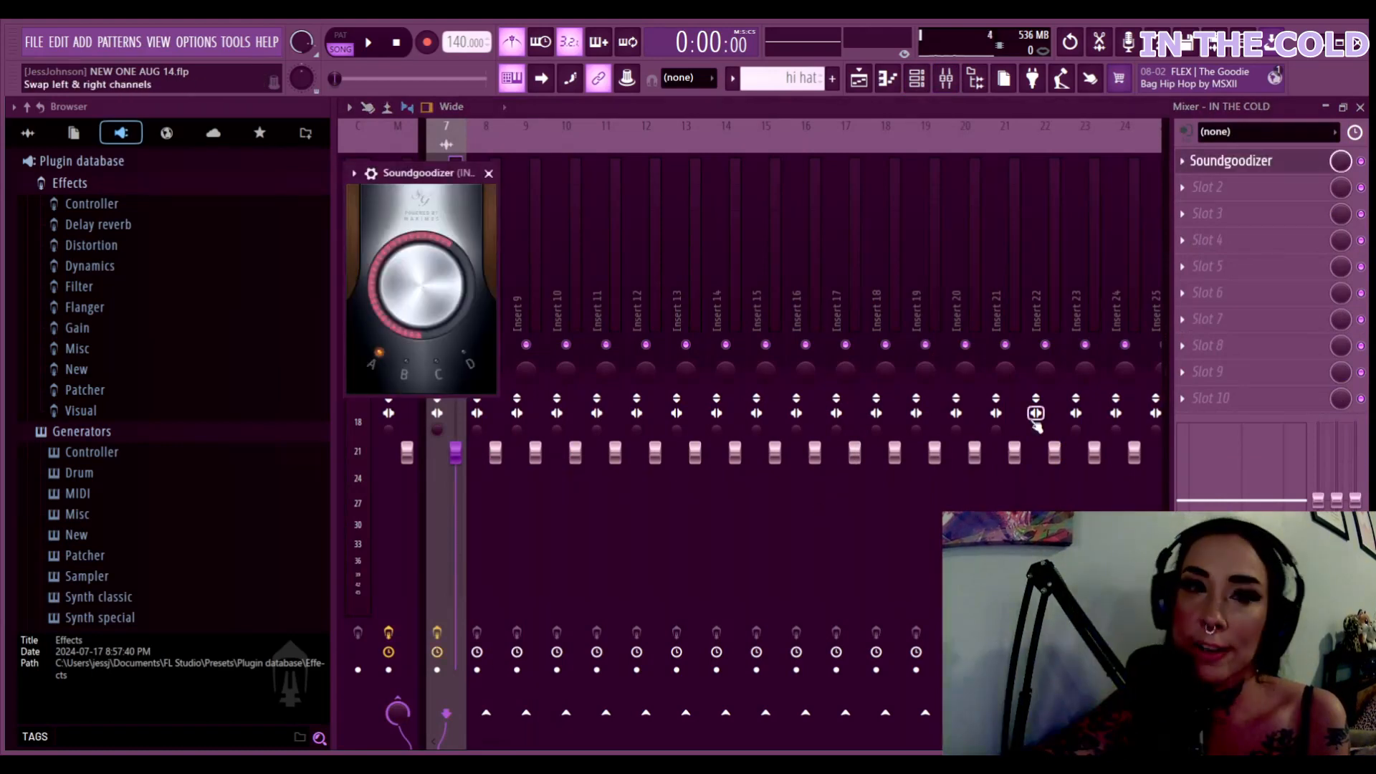
click(1211, 188)
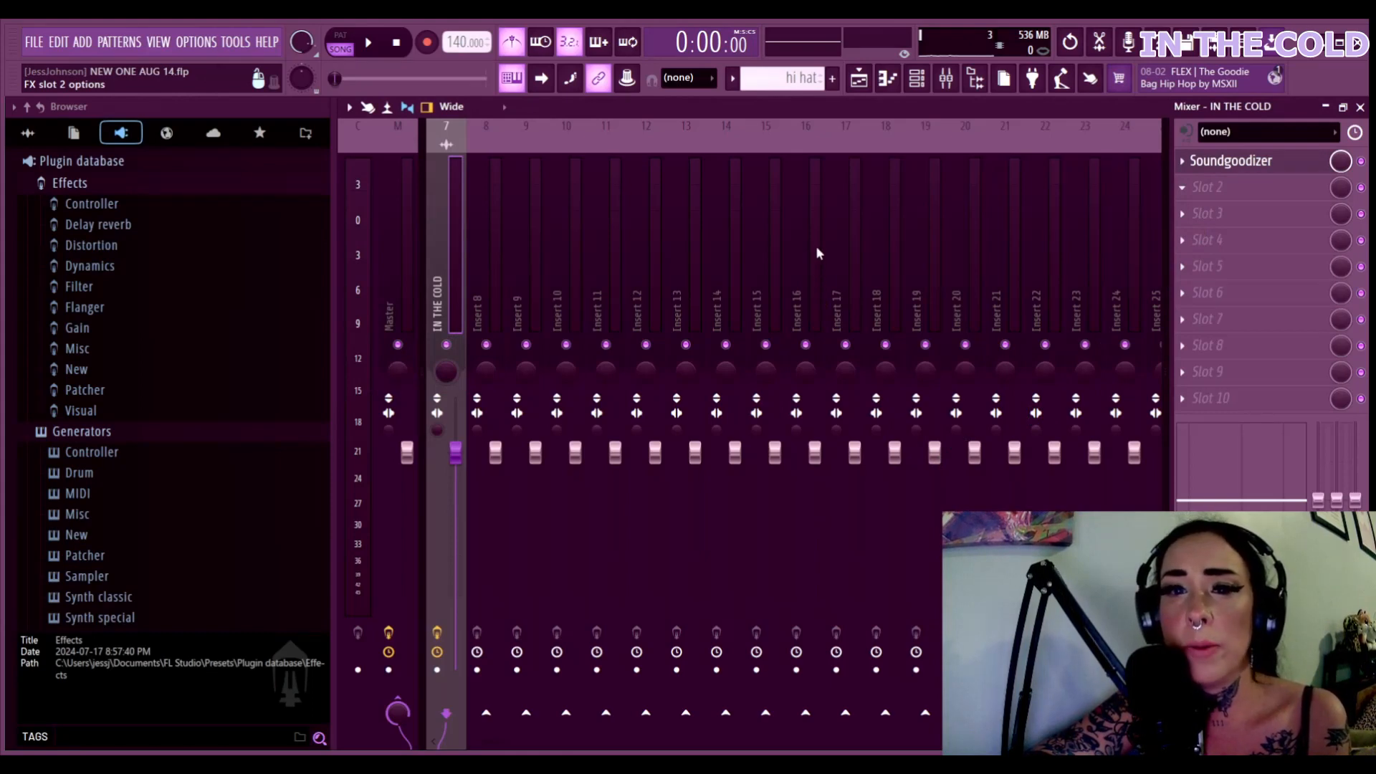
Play the song from the start, lower the reverb wet level to 16%, and tuck the mixer away
click(340, 39)
click(368, 43)
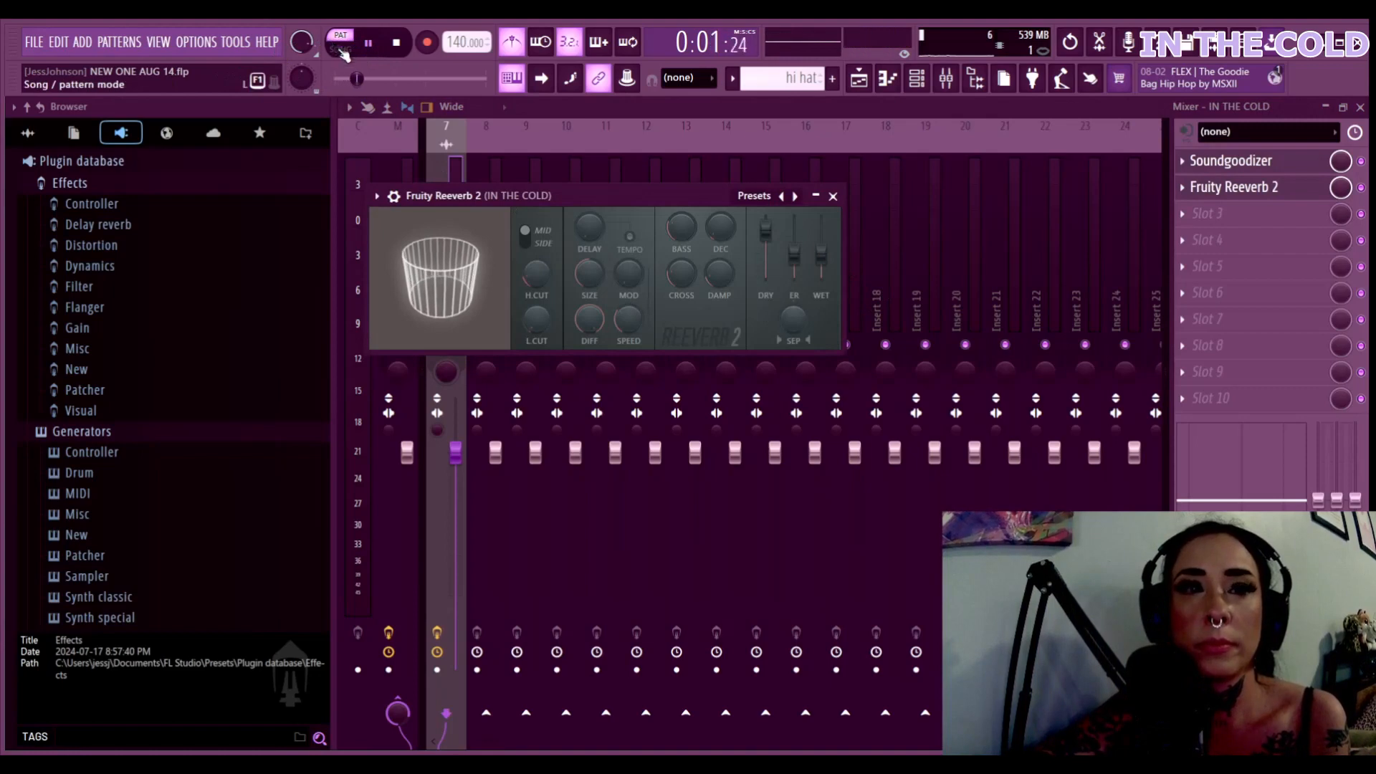
click(339, 48)
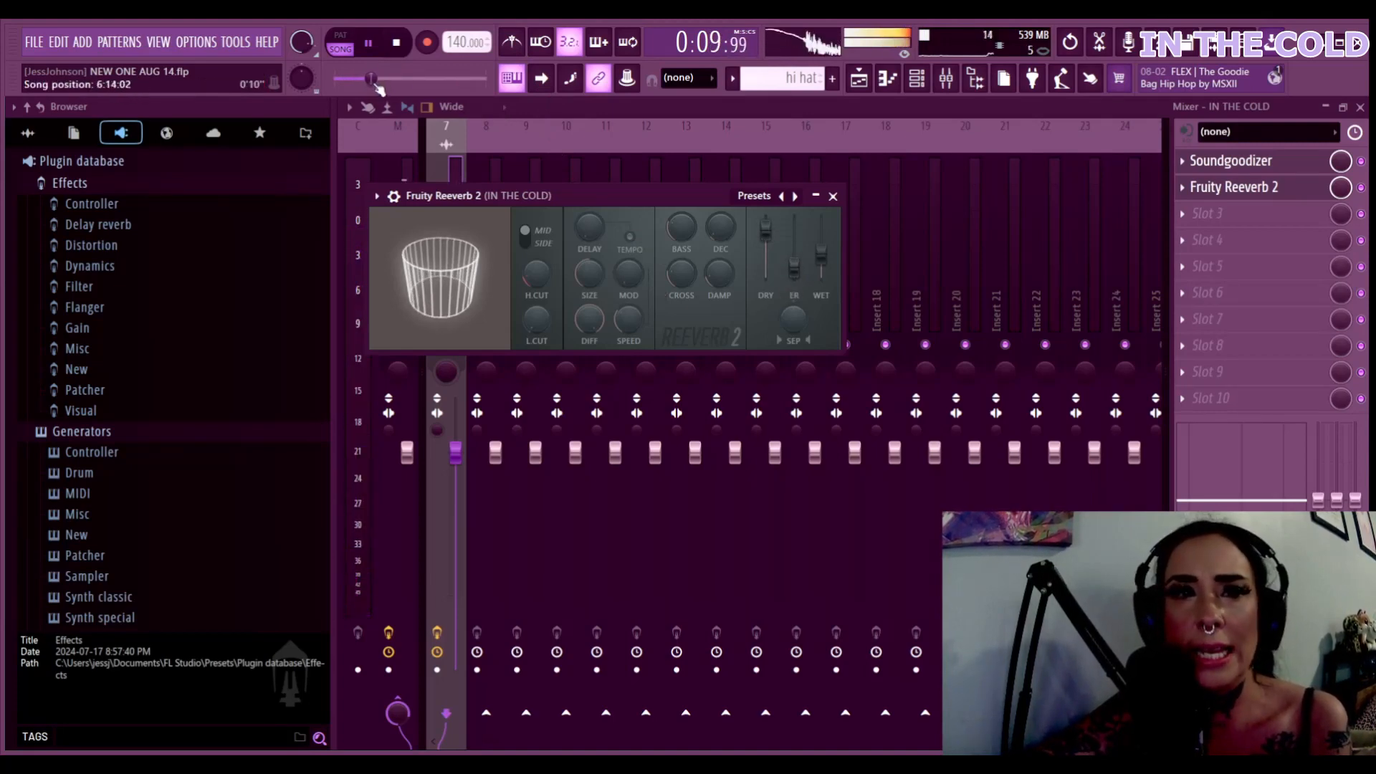
drag(372, 81, 335, 82)
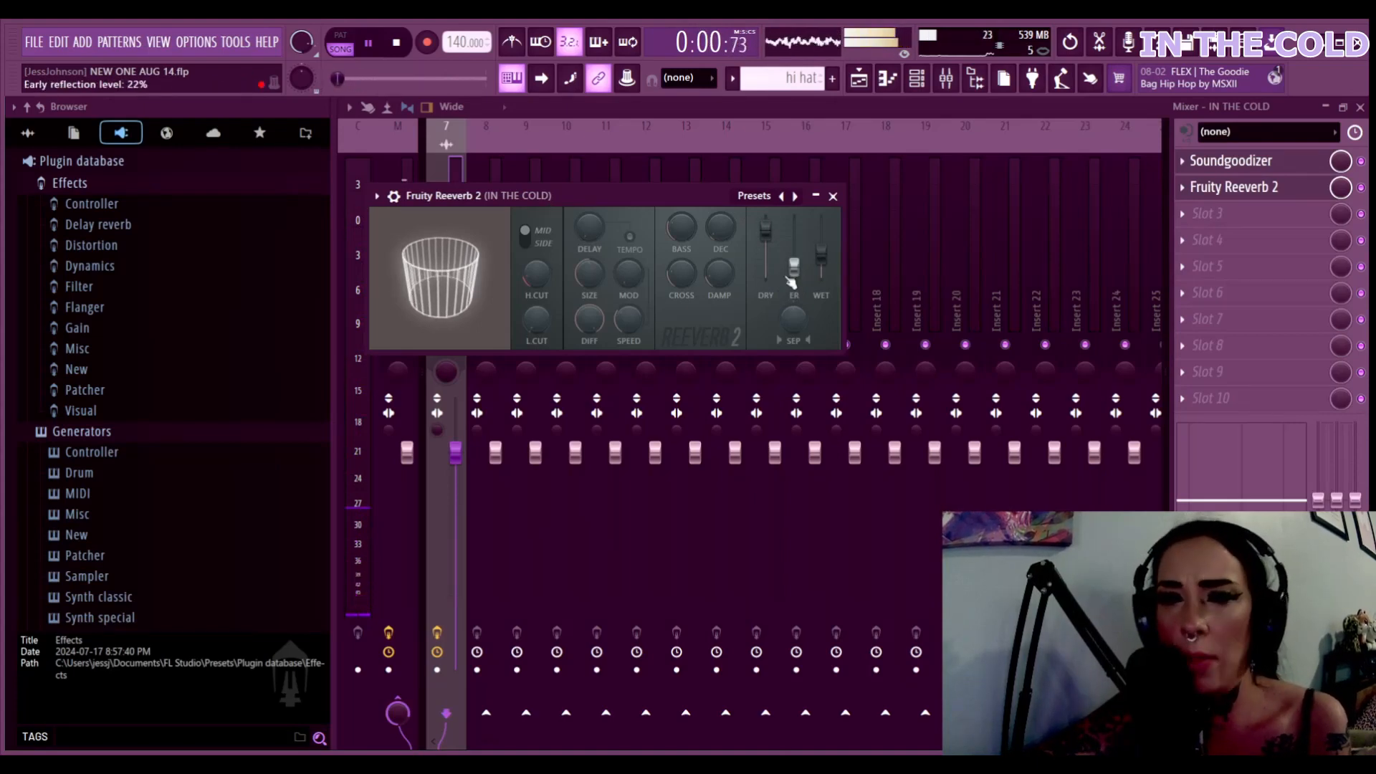
drag(821, 252, 825, 276)
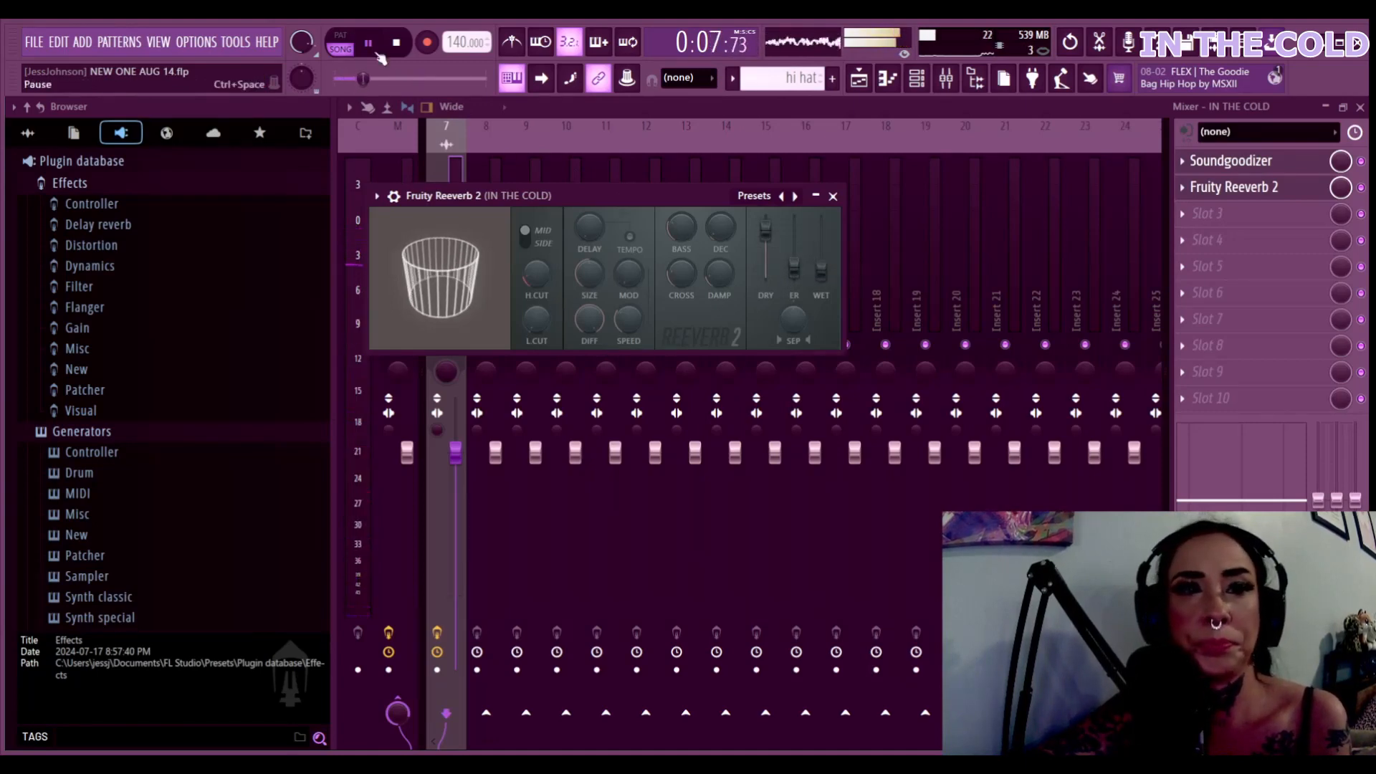
click(815, 195)
click(1325, 106)
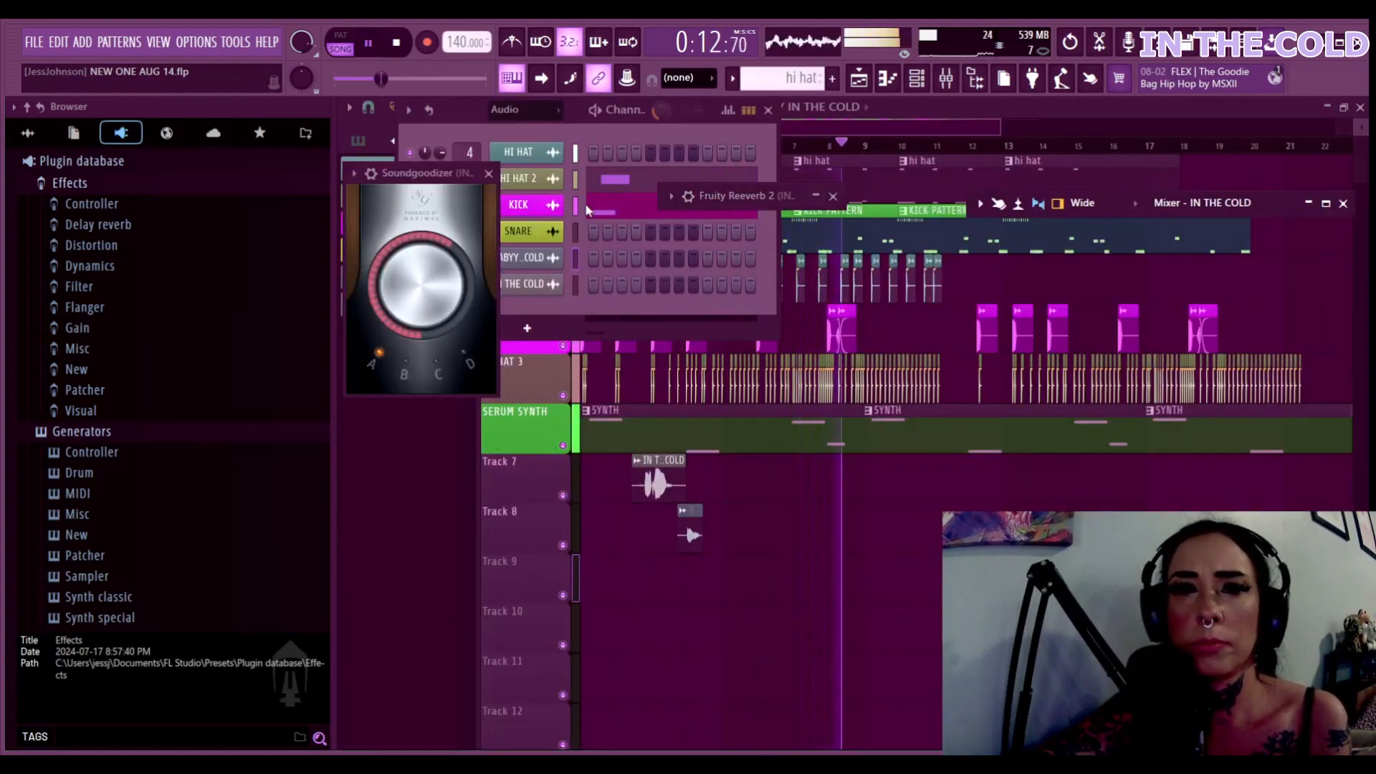
Show all channels in the Channel Rack and make KICK PATTERN the current pattern
click(600, 130)
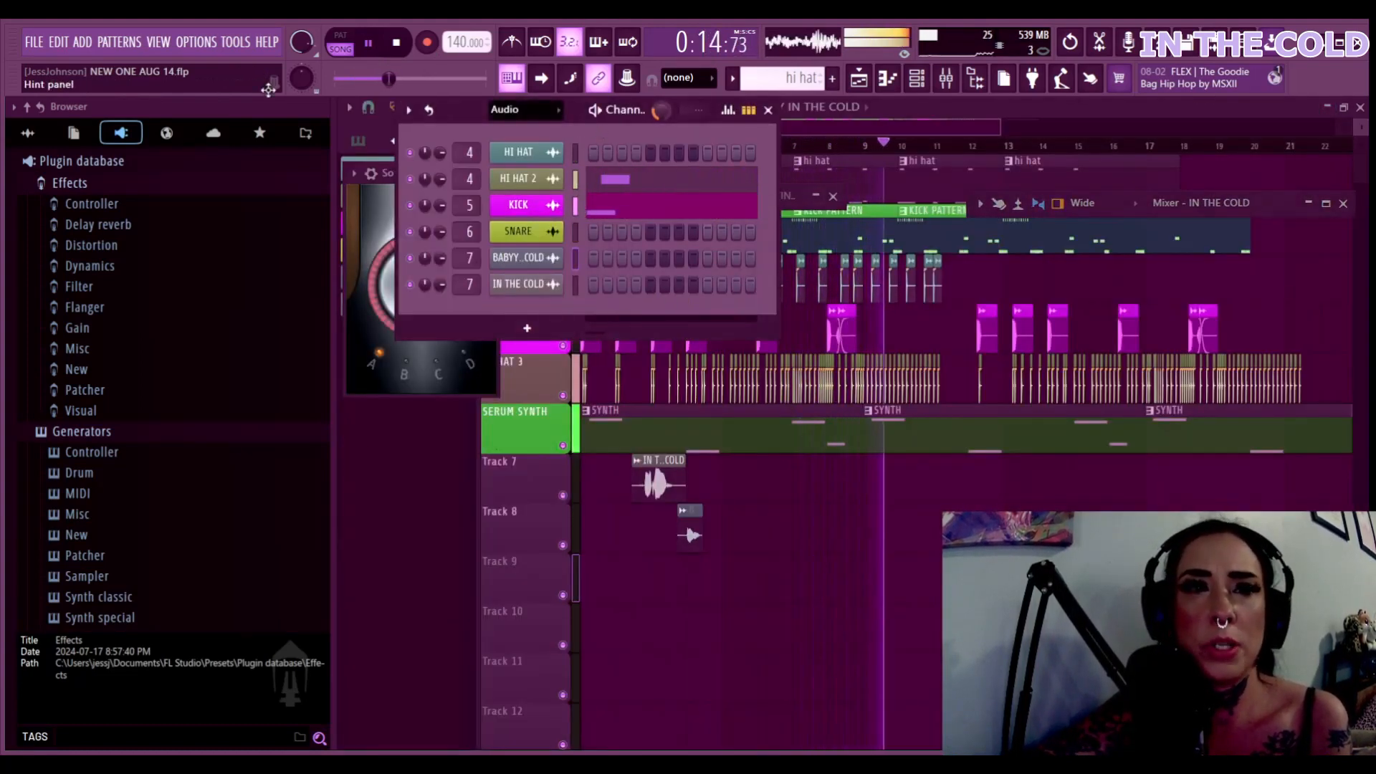
click(546, 109)
click(541, 134)
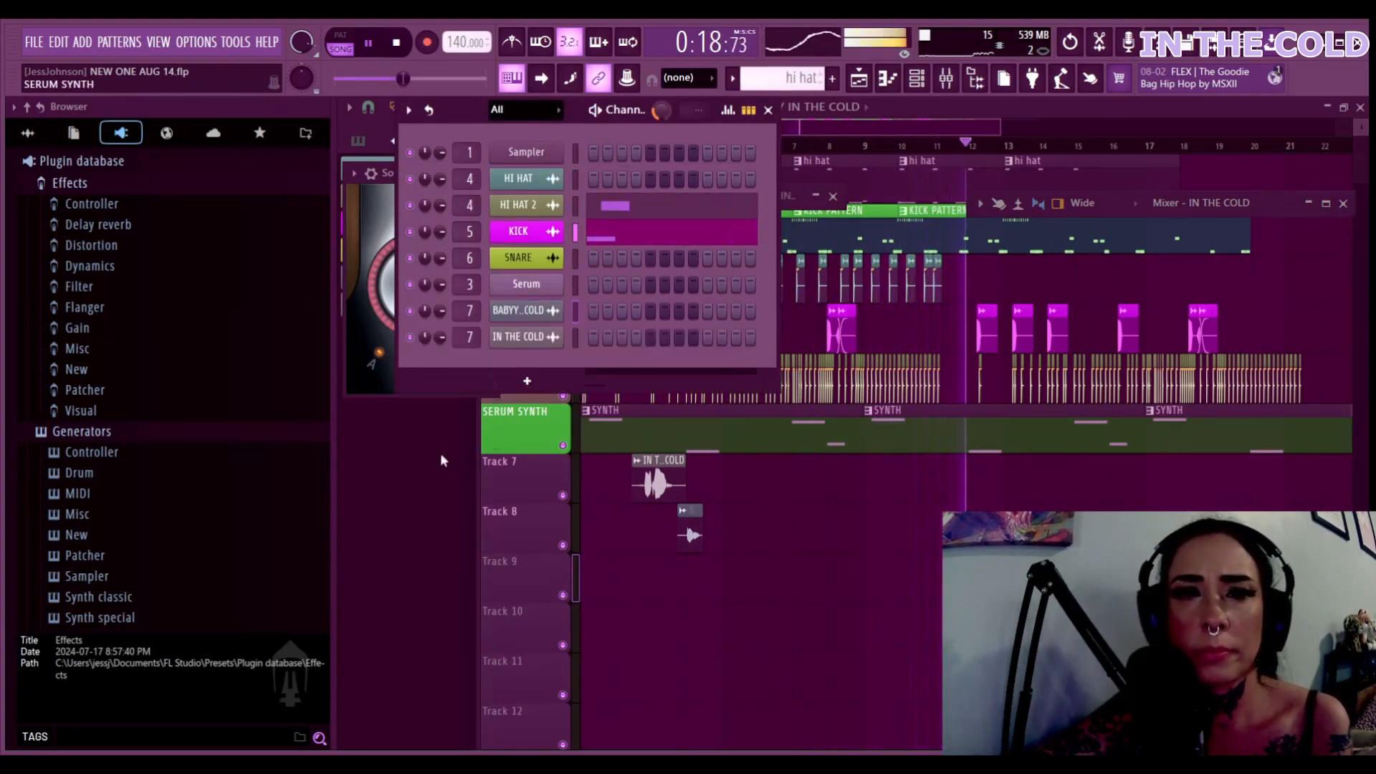
click(531, 232)
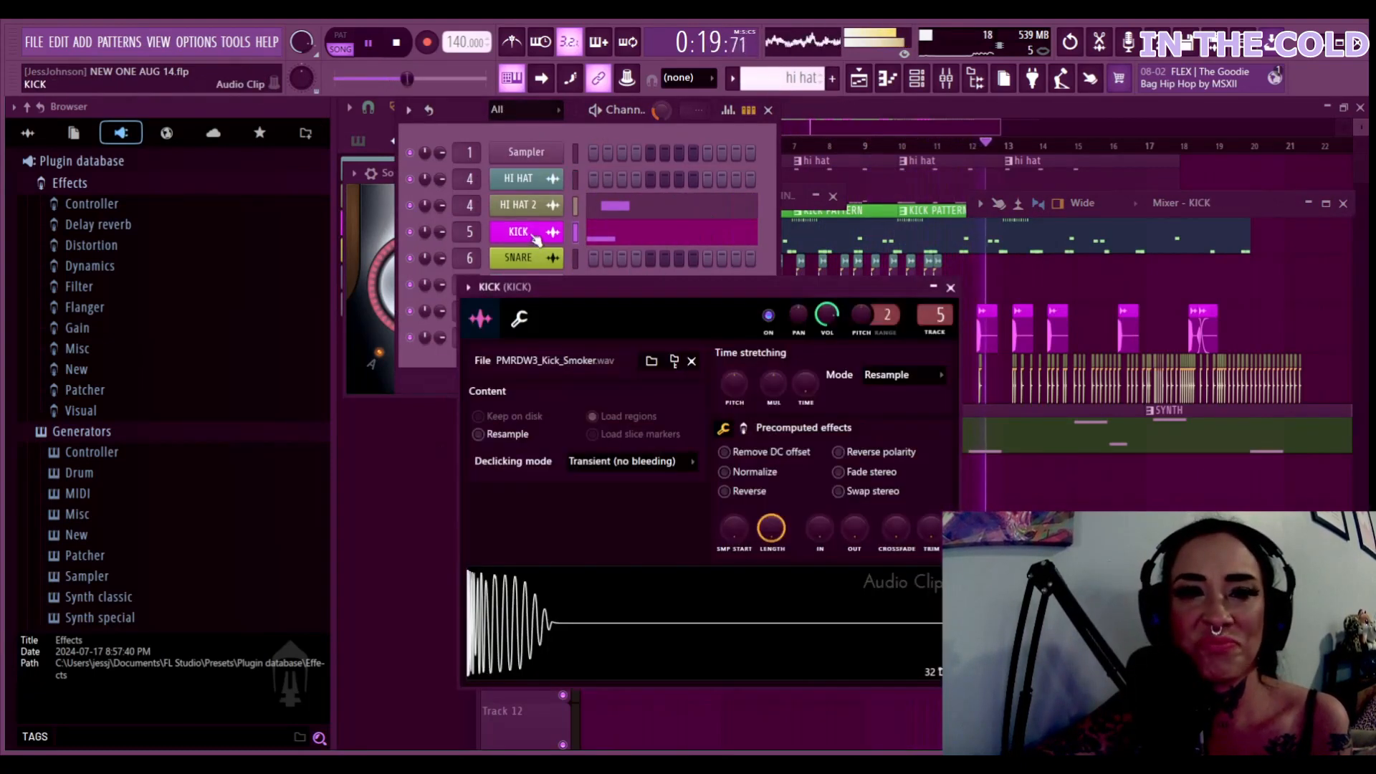
click(950, 288)
click(858, 78)
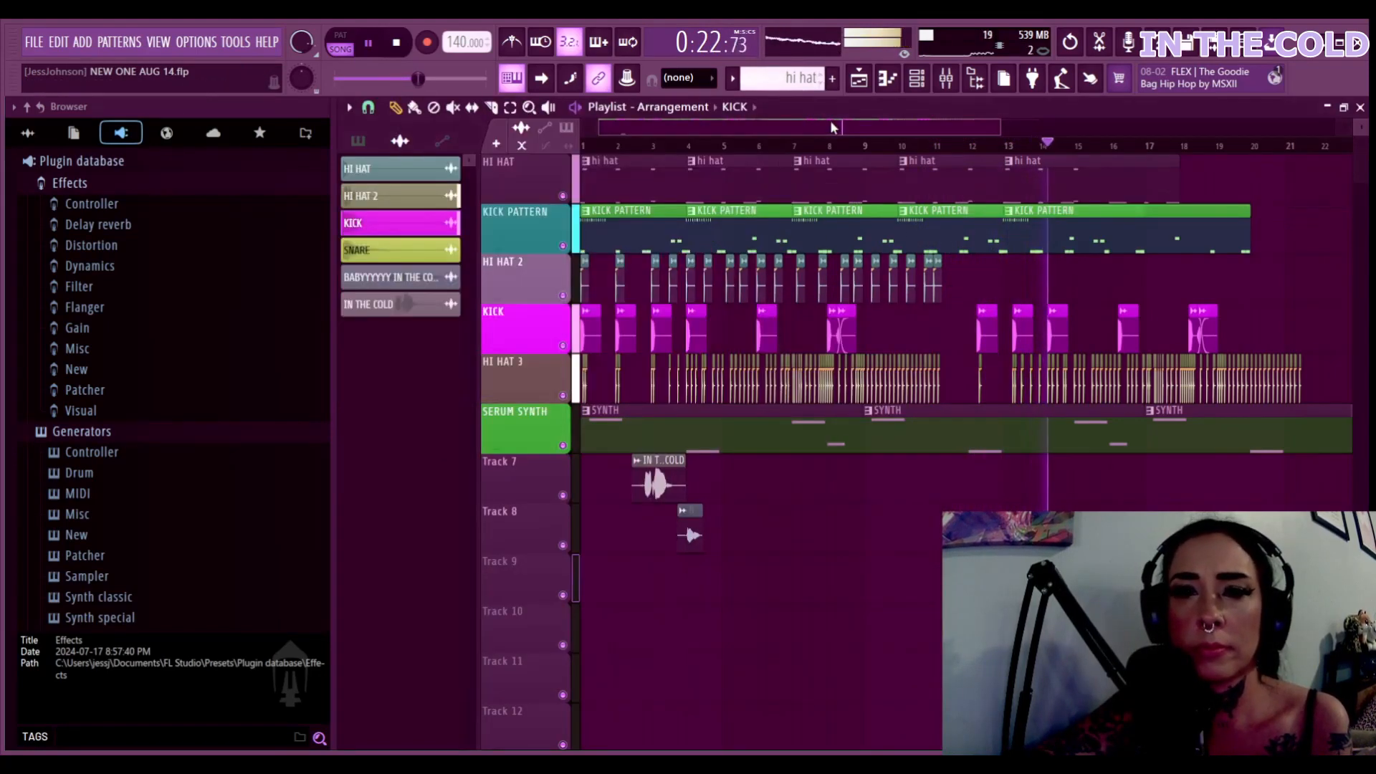
click(610, 233)
double_click(611, 233)
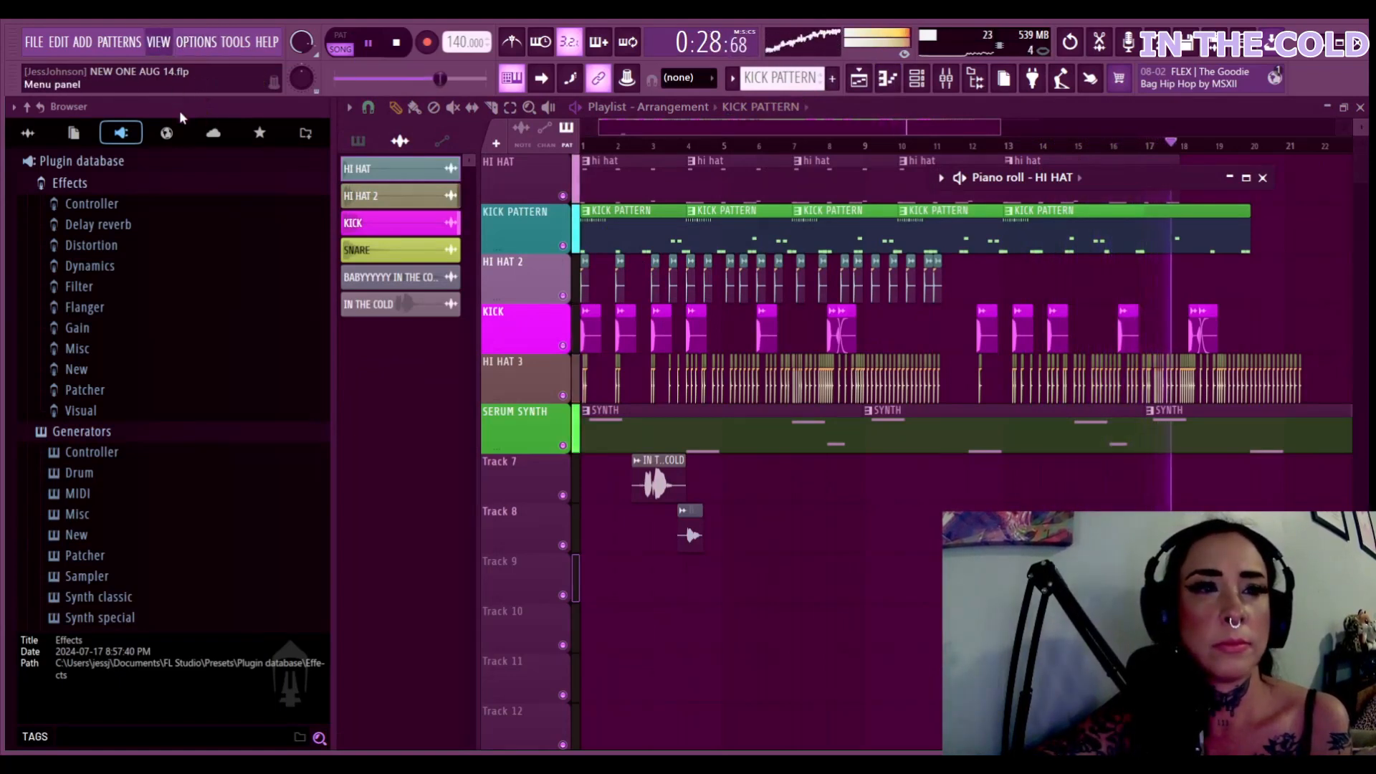
key(F6)
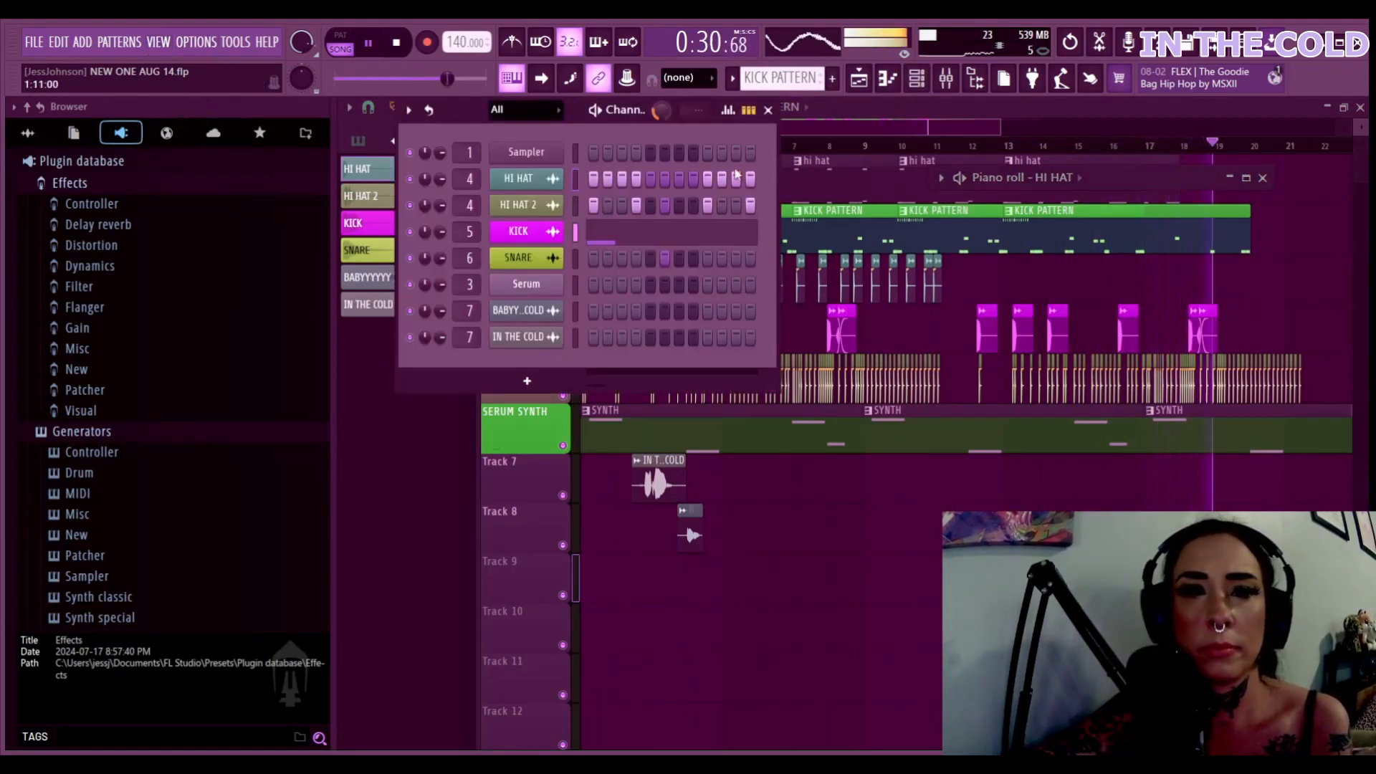
Erase every lit HI HAT step and close the Channel Rack
right_click(750, 179)
right_click(736, 179)
right_click(722, 180)
drag(722, 180, 596, 182)
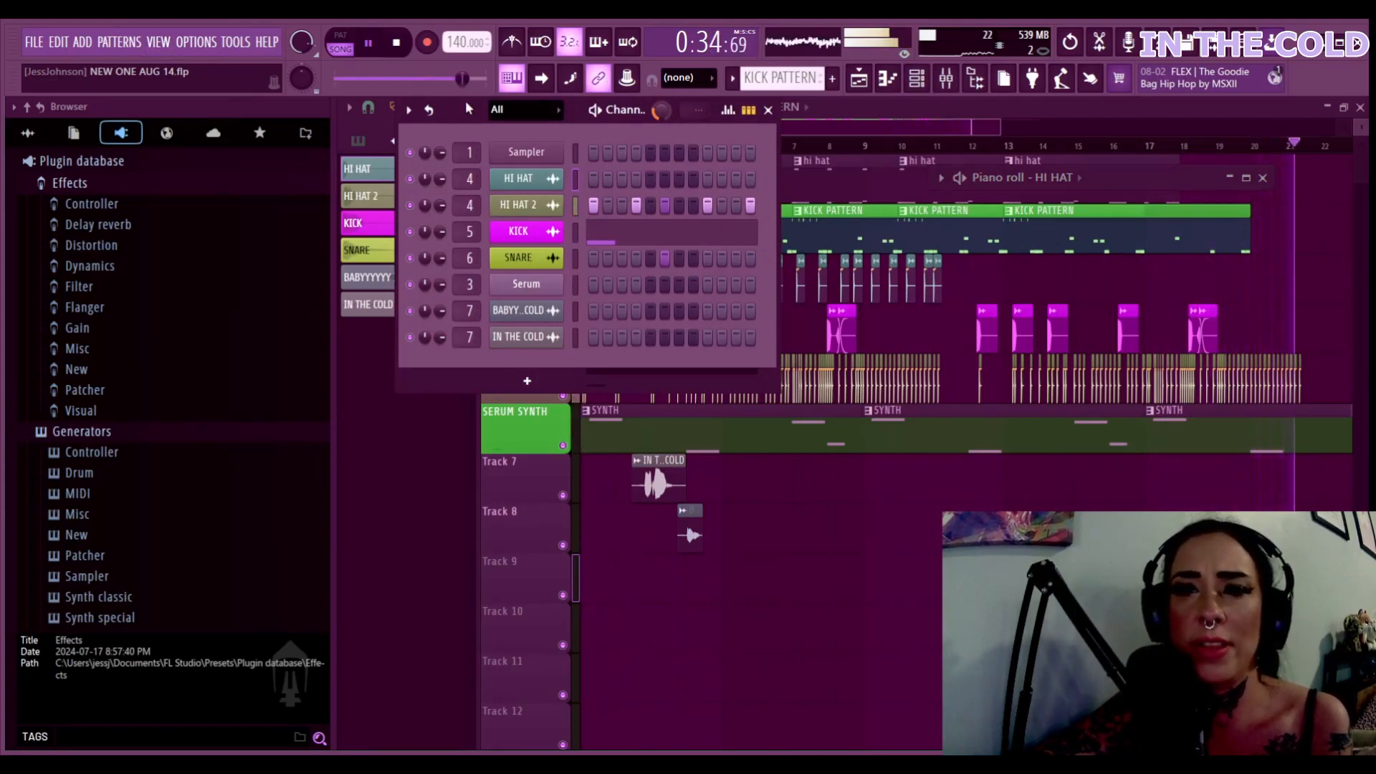
key(F6)
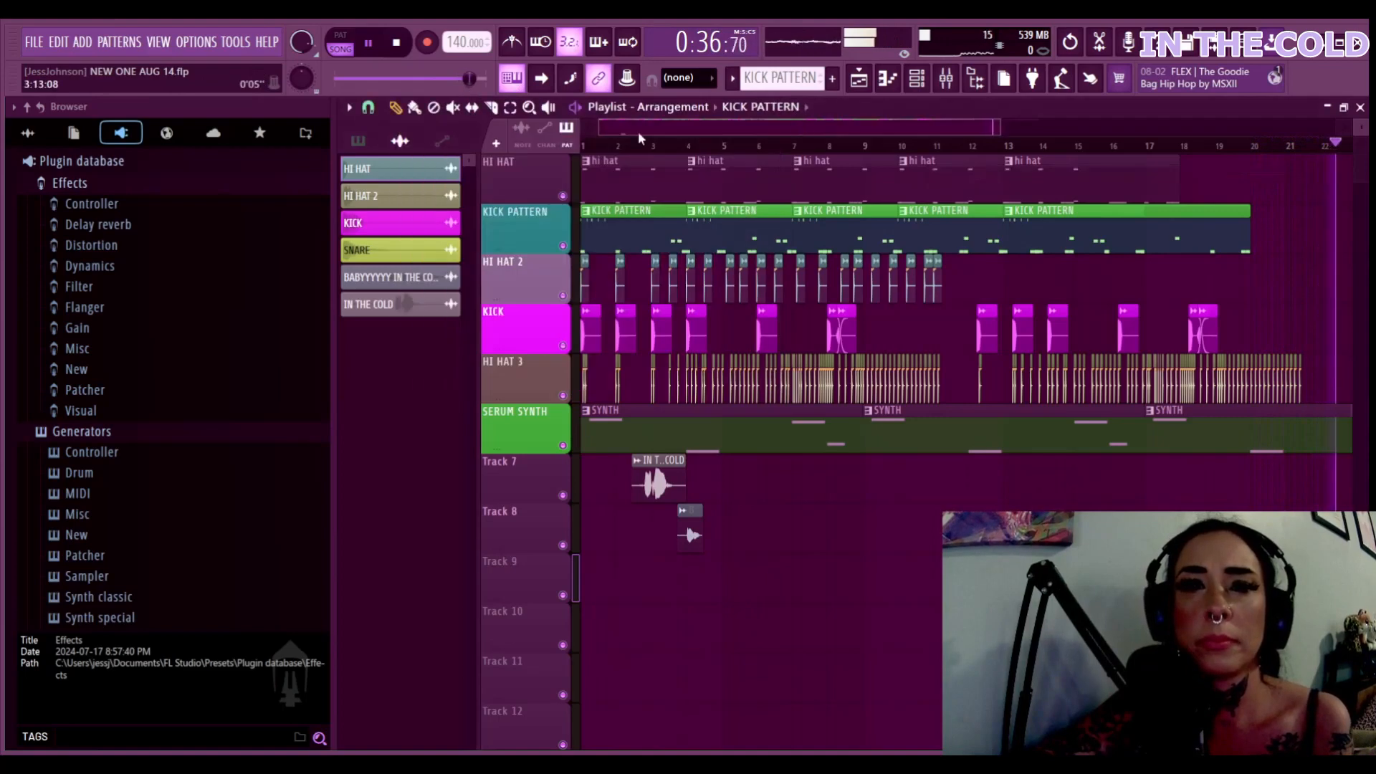
From bar 1, make two Slice-tool cuts in the Track 7 IN THE COLD clip and stop playback at 0:20:81
click(591, 146)
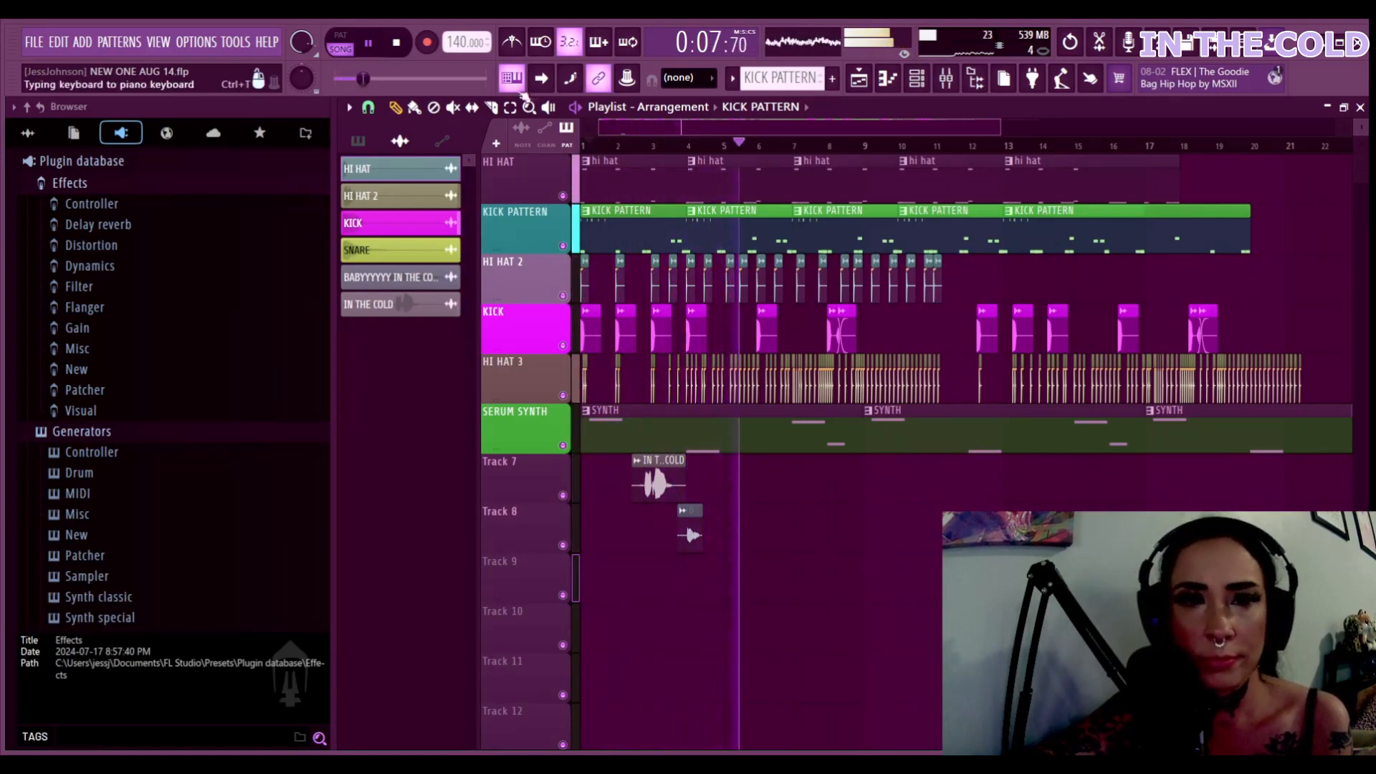
click(493, 107)
scroll(501, 107, up, 1)
scroll(504, 109, up, 2)
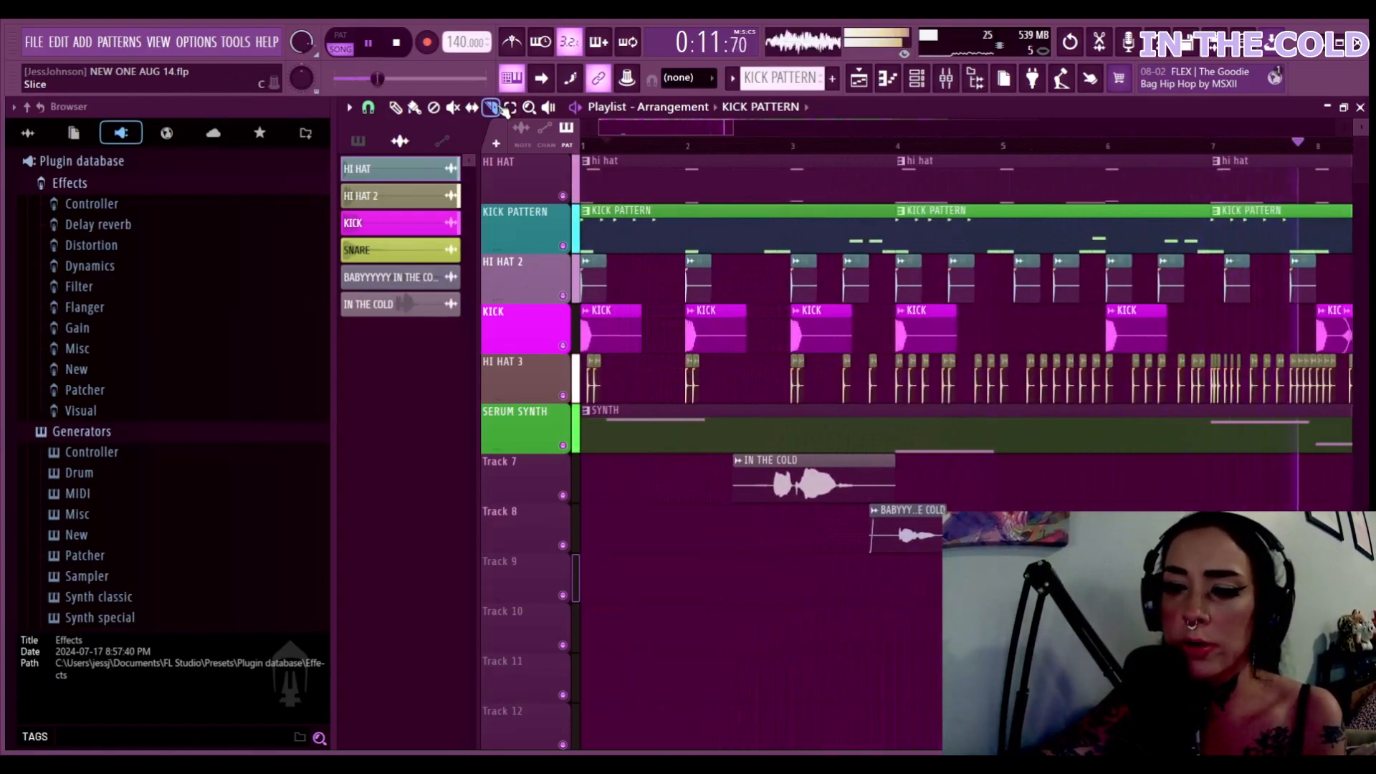
scroll(504, 109, up, 1)
scroll(503, 109, down, 3)
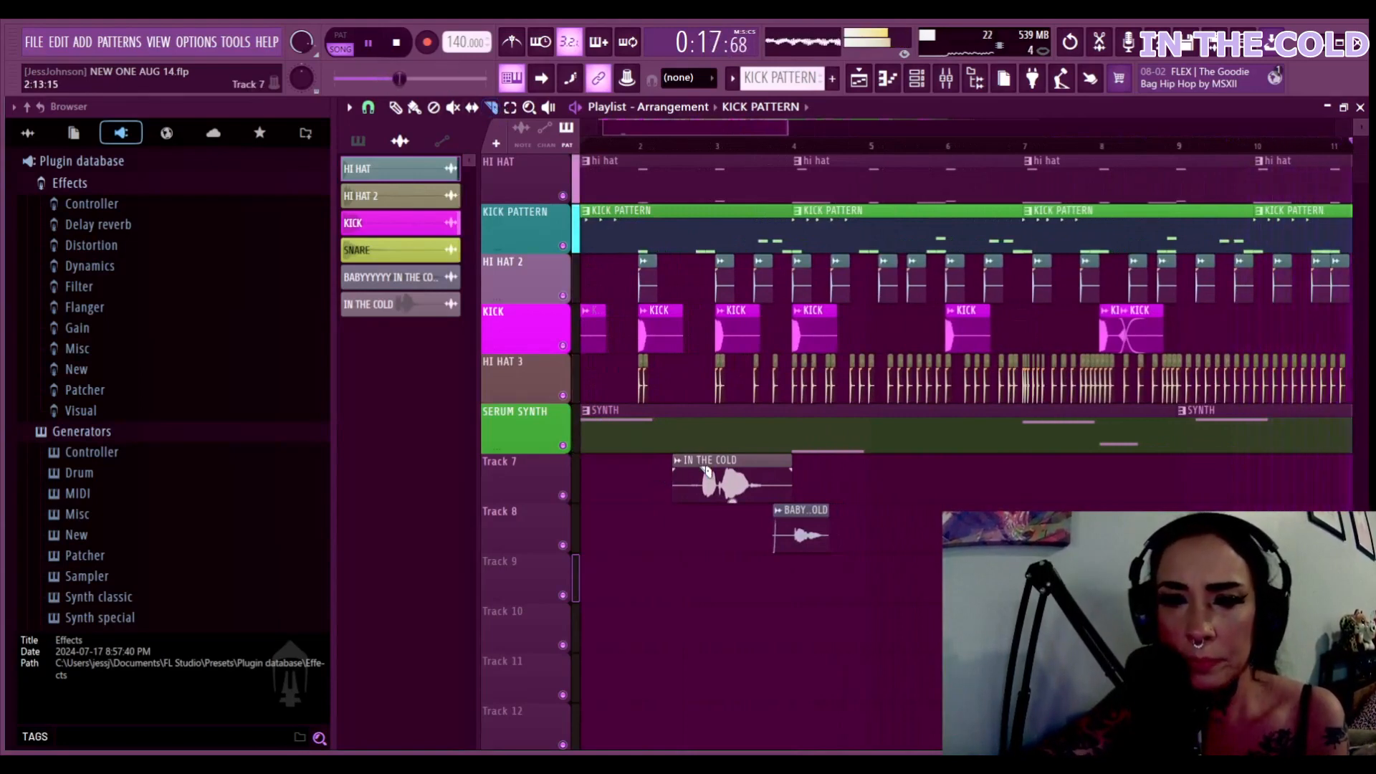
drag(701, 516, 700, 517)
drag(772, 467, 774, 505)
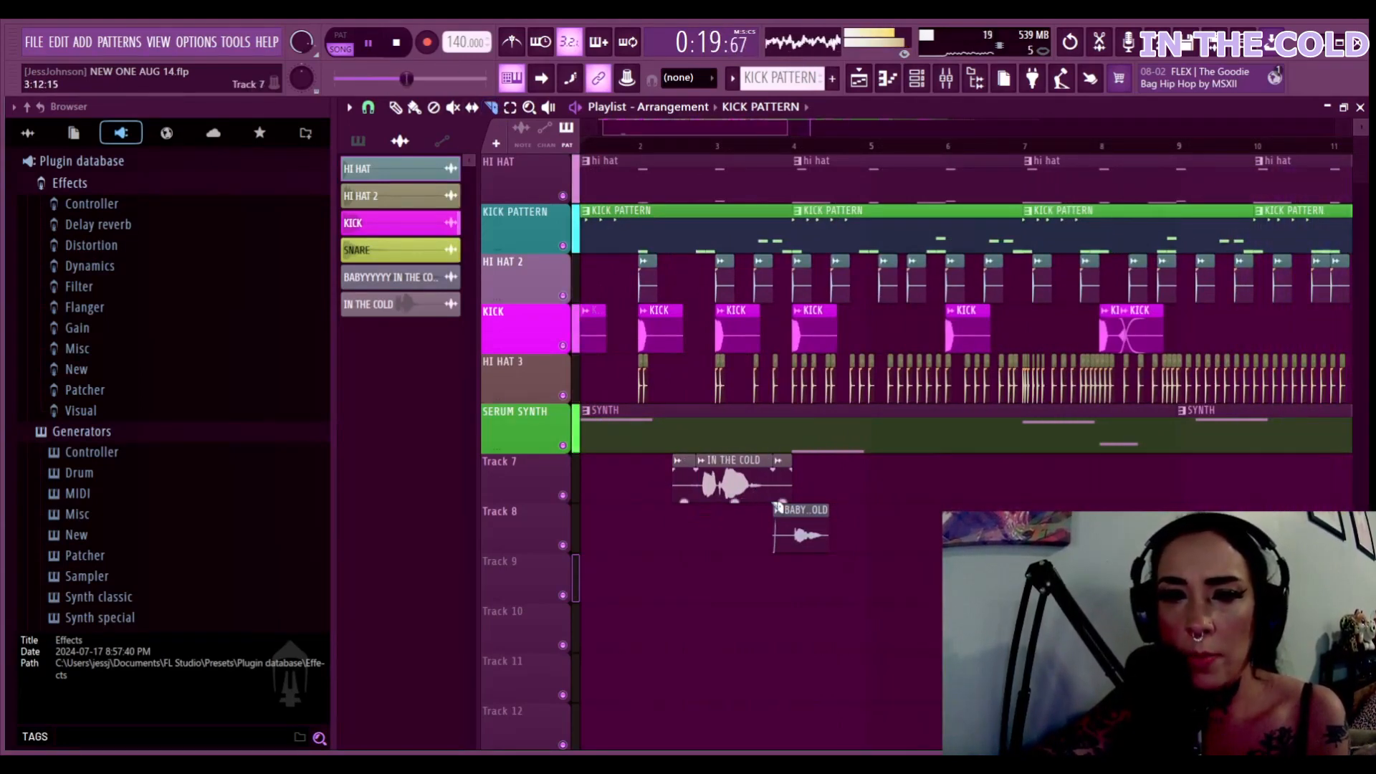
key(space)
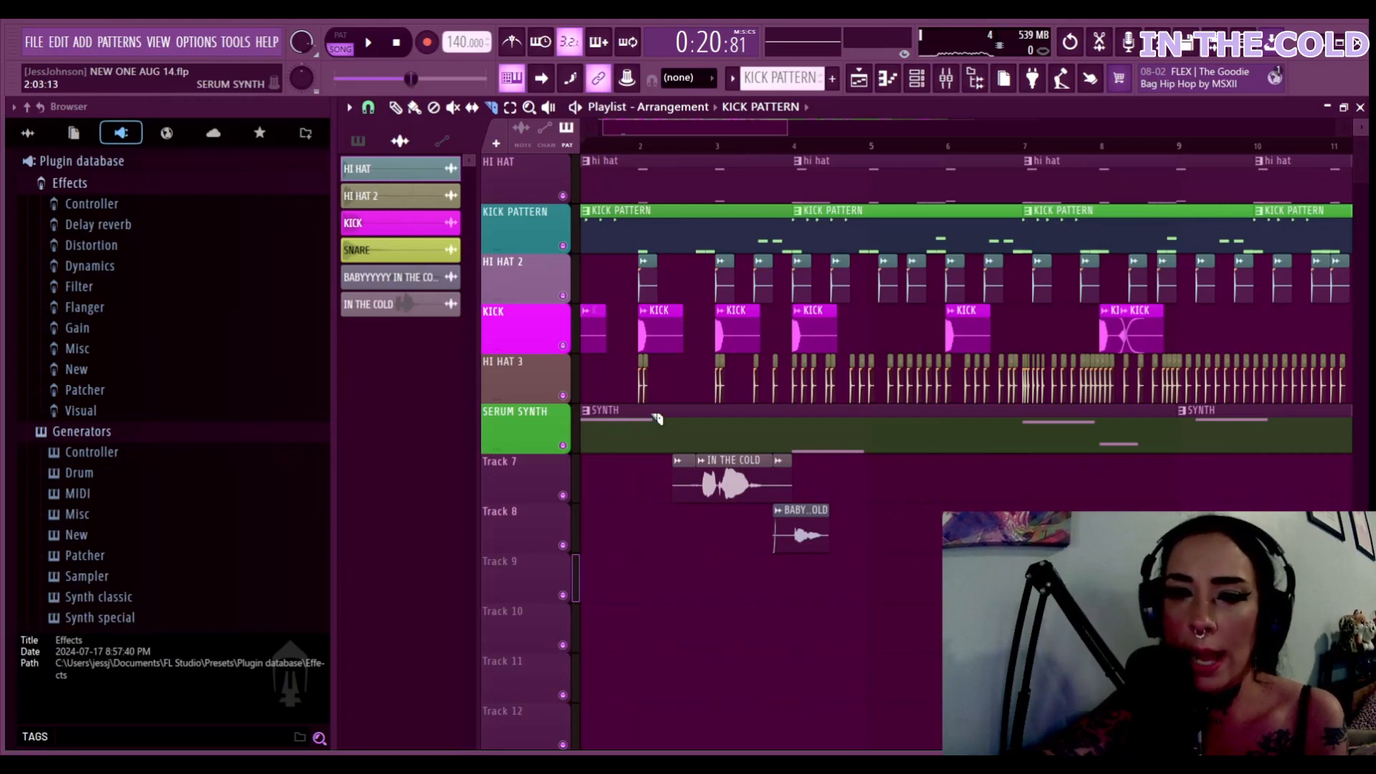
Cut the IN THE COLD clip at a new point and delete the two unwanted pieces before it
scroll(658, 419, up, 5)
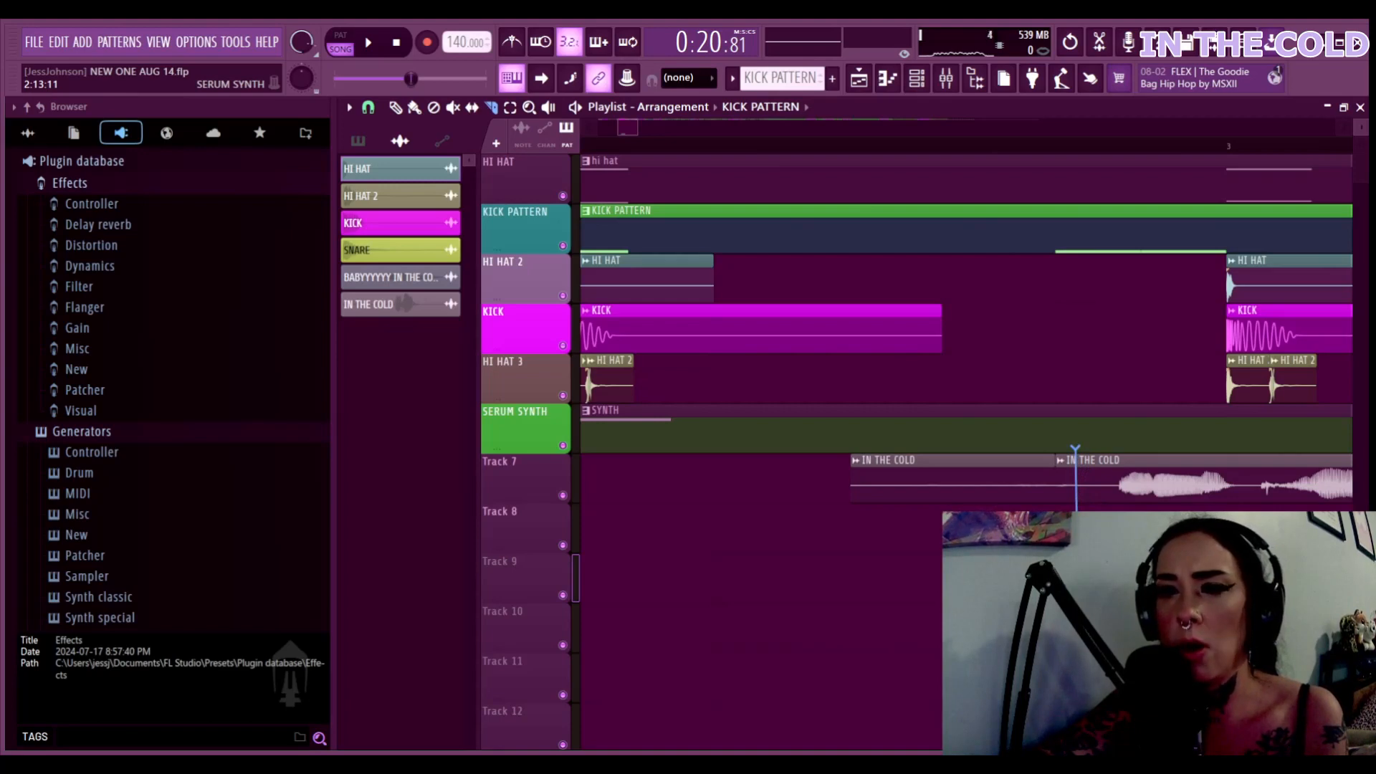
drag(1075, 450, 1075, 512)
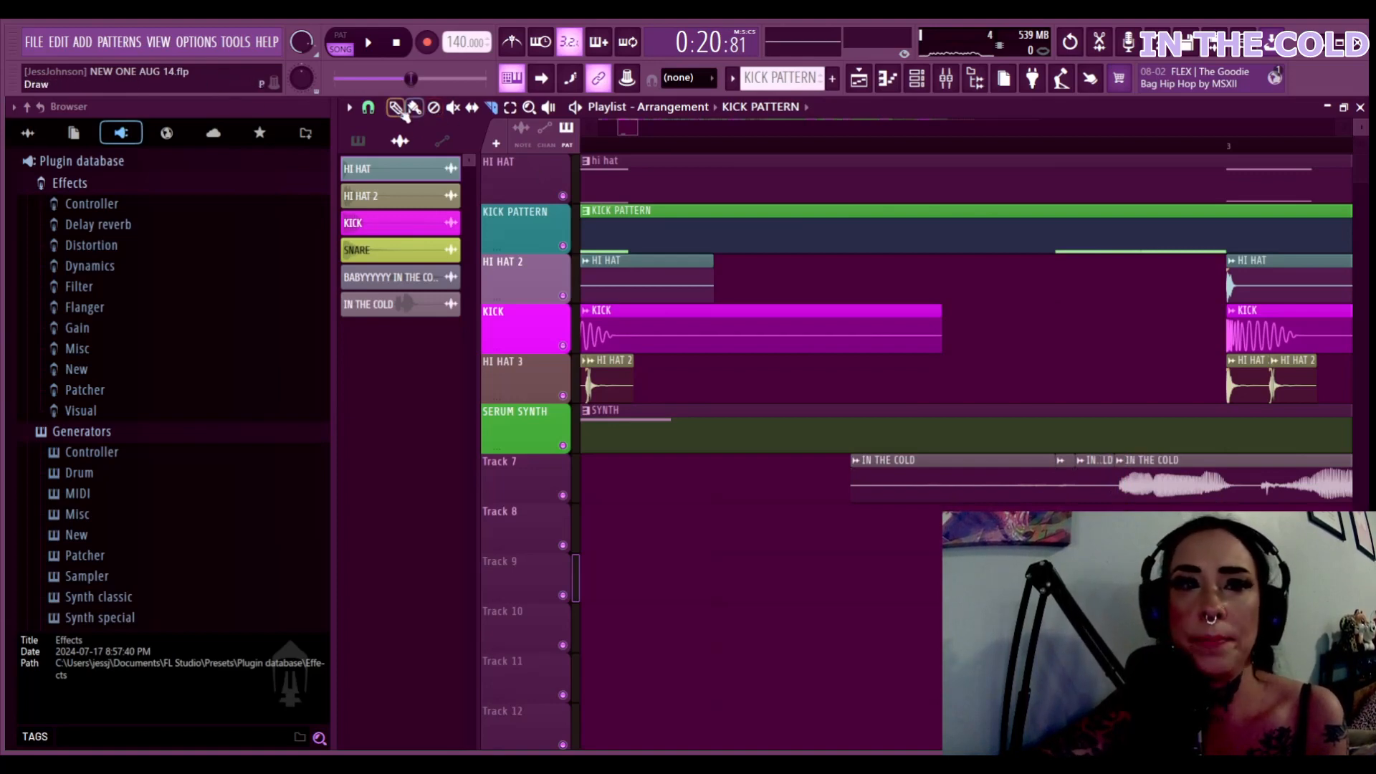
right_click(1014, 494)
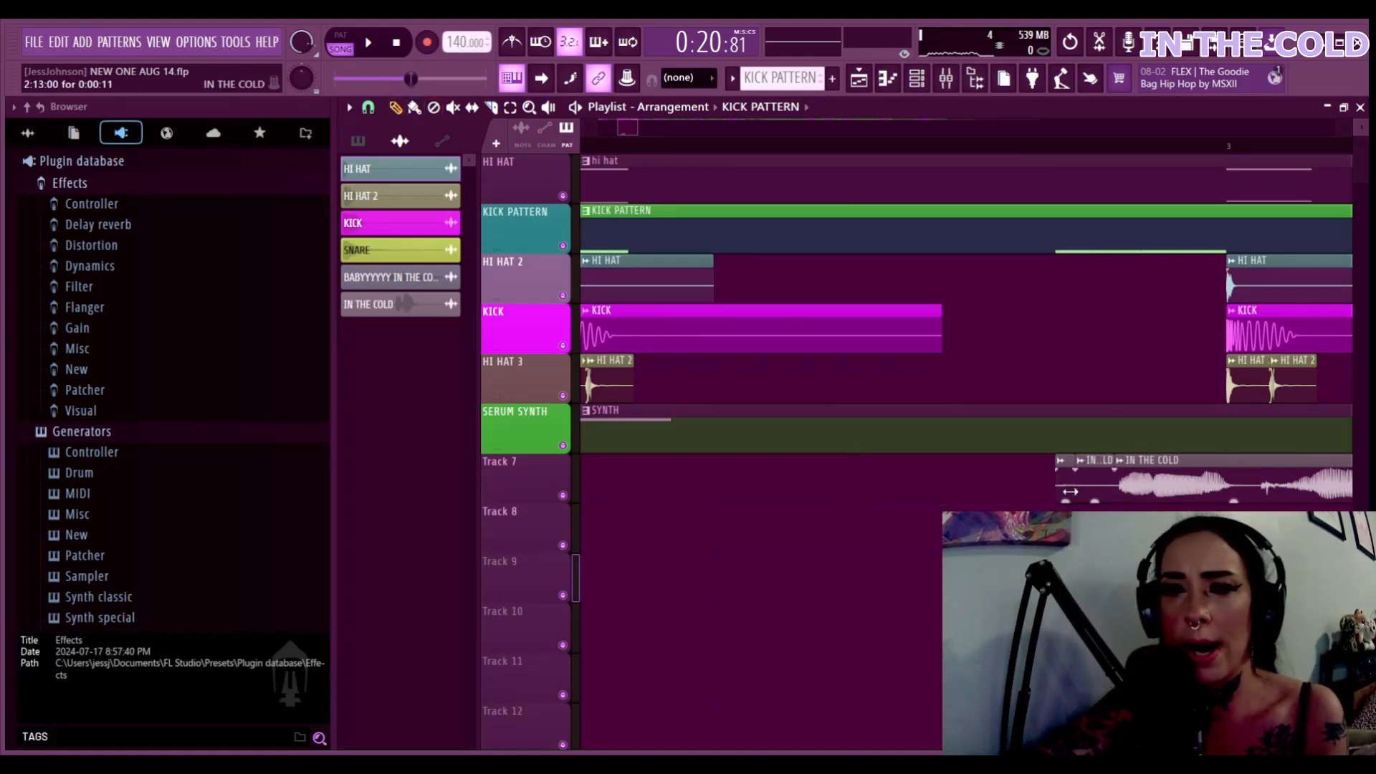
right_click(1105, 486)
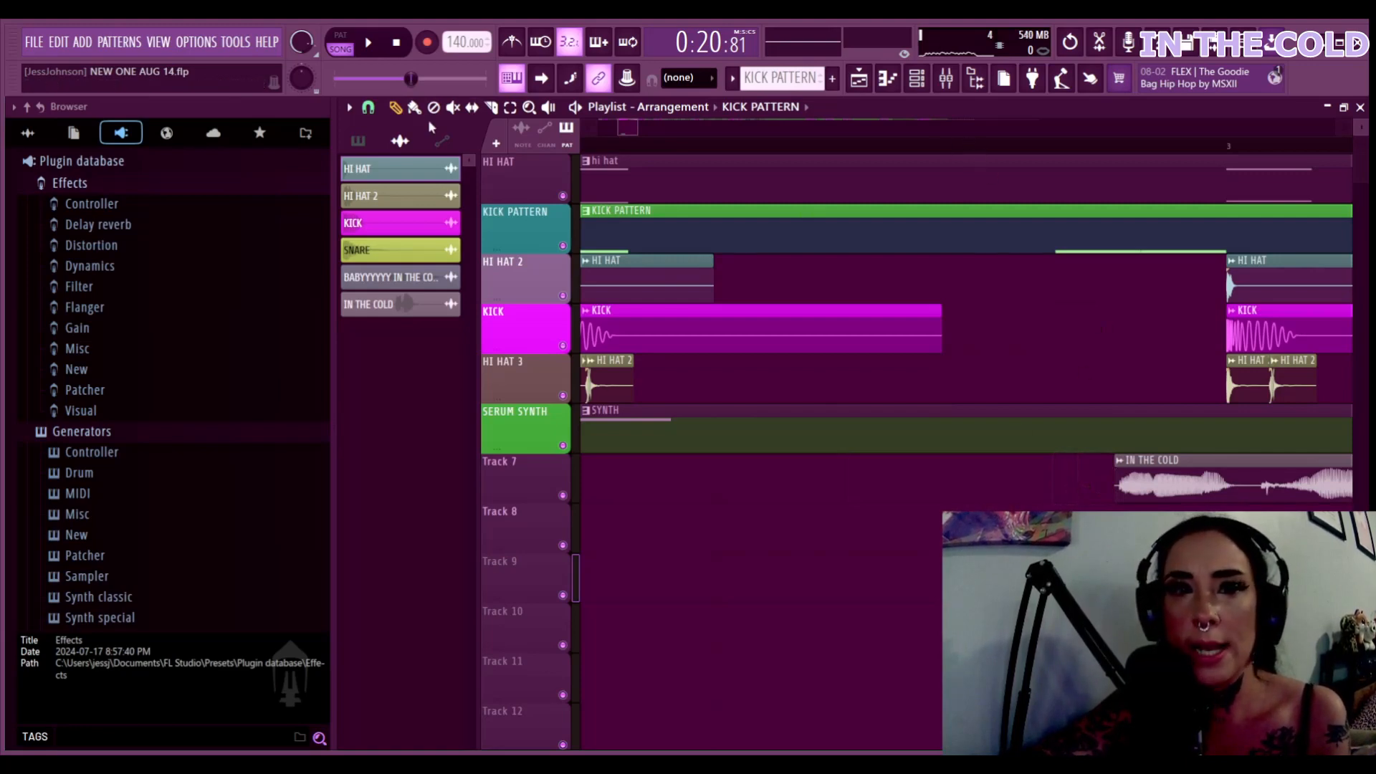
Slice the remaining clip twice and delete the small middle slice, leaving a gap between two pieces
click(490, 107)
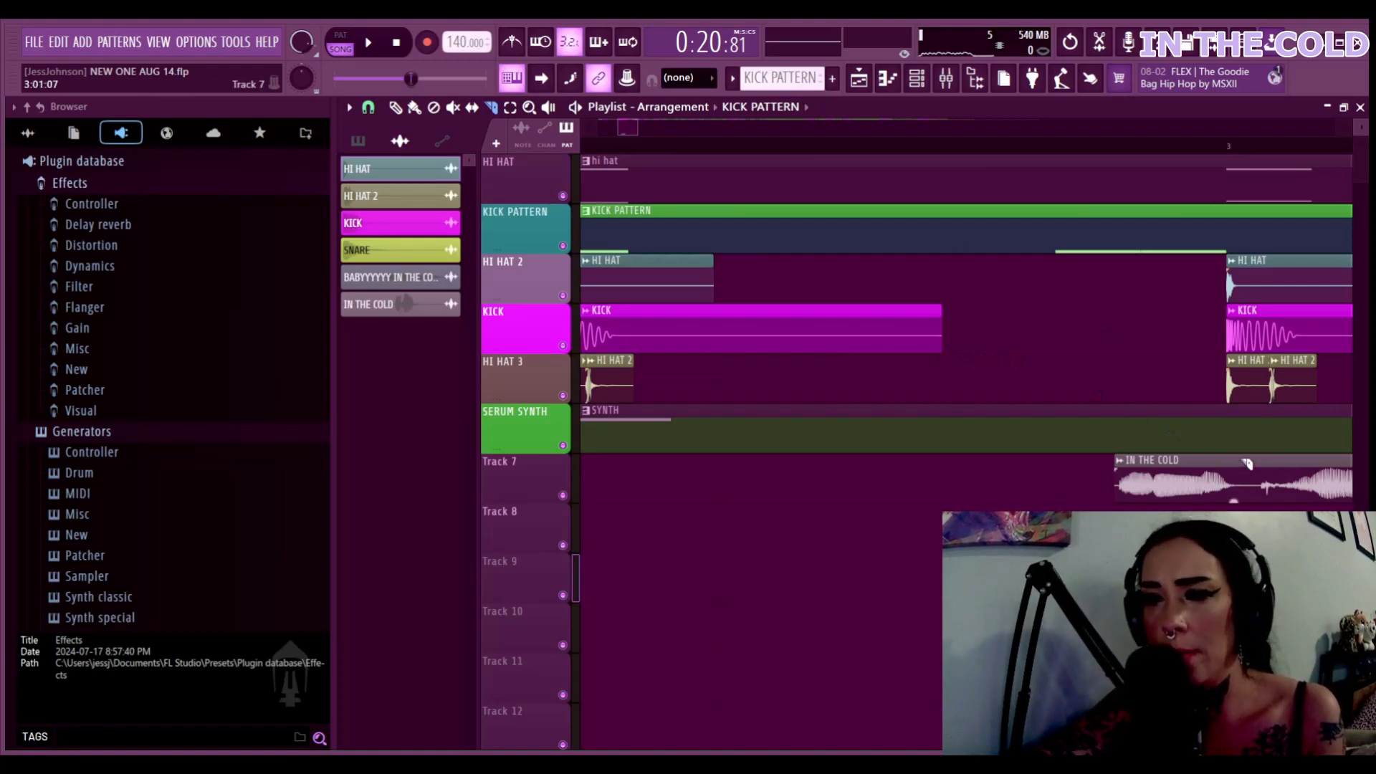
click(1241, 498)
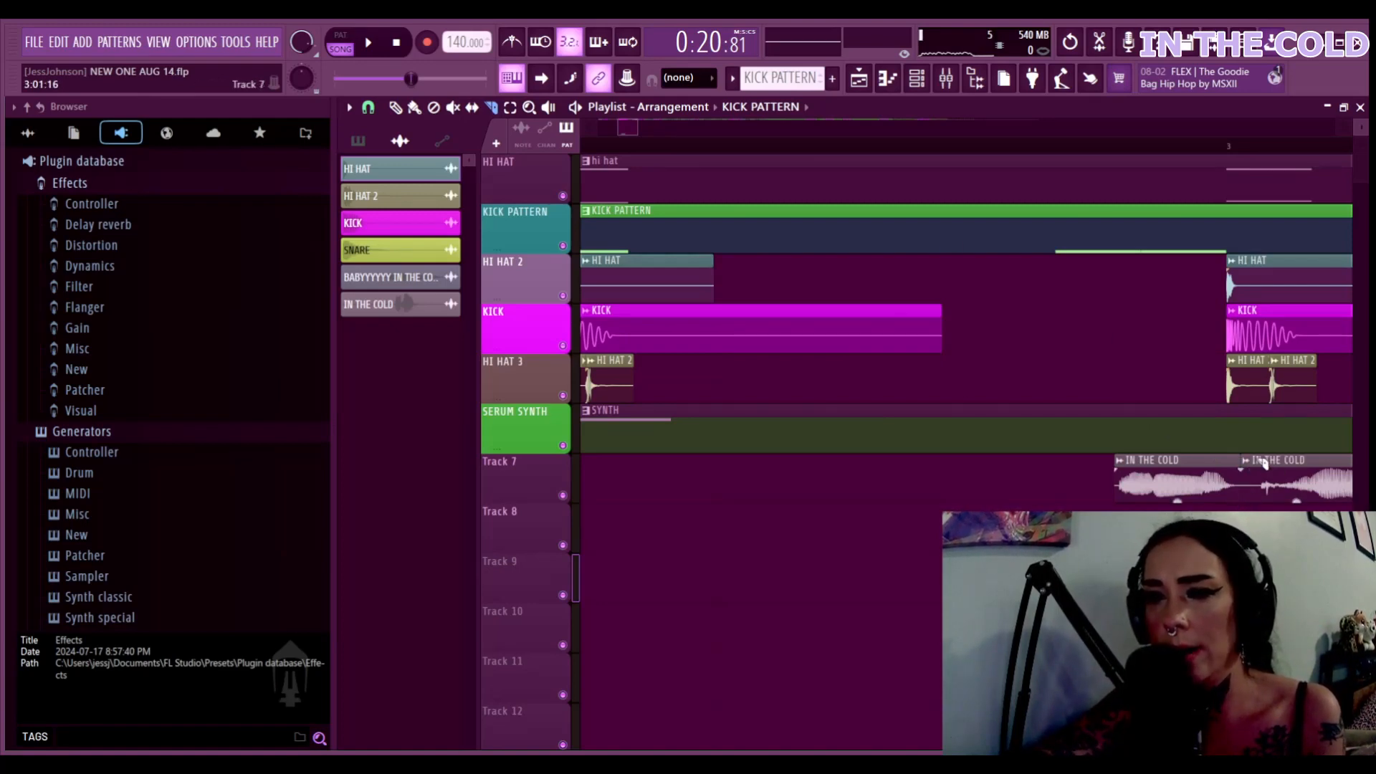
click(1256, 495)
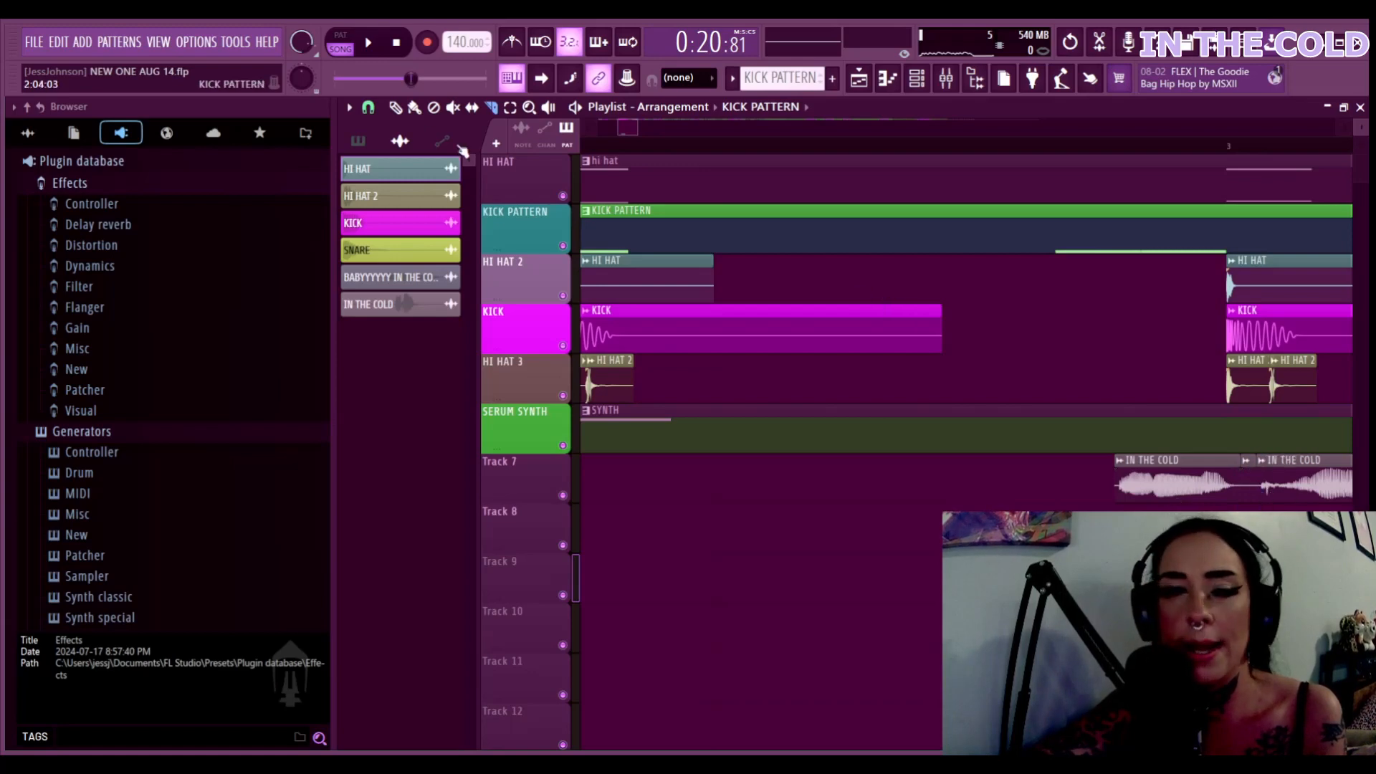
key(p)
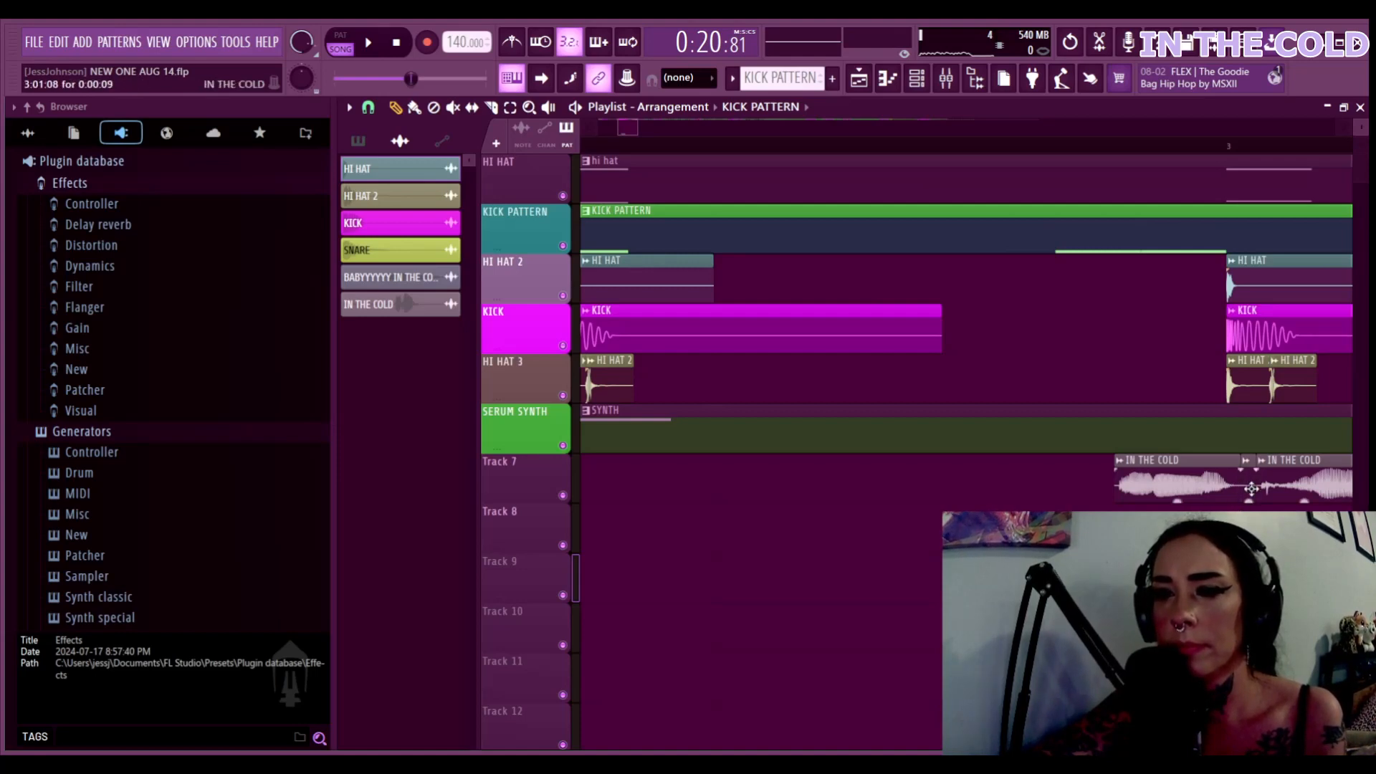
right_click(1251, 484)
click(605, 148)
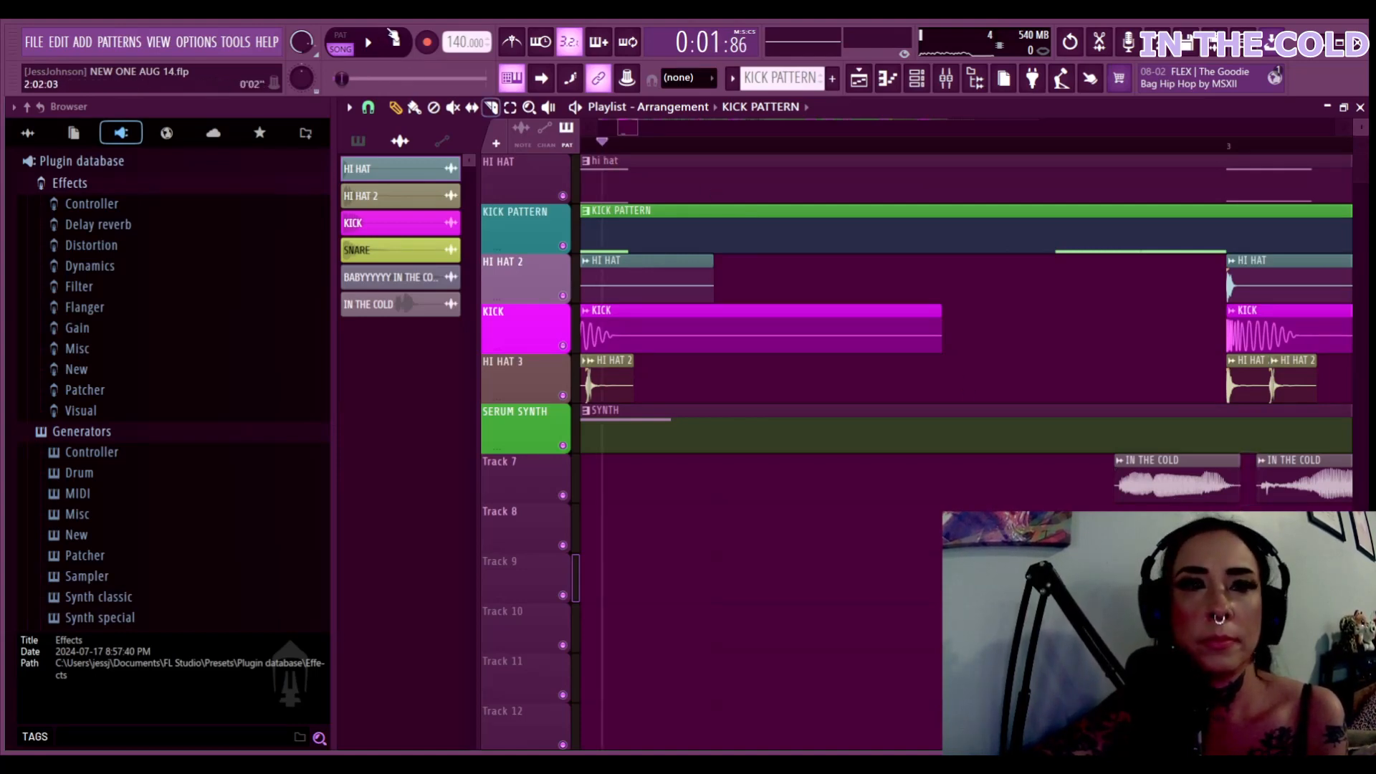
While the song plays, delete the short trailing IN THE COLD slice near bar 4, then pause
key(space)
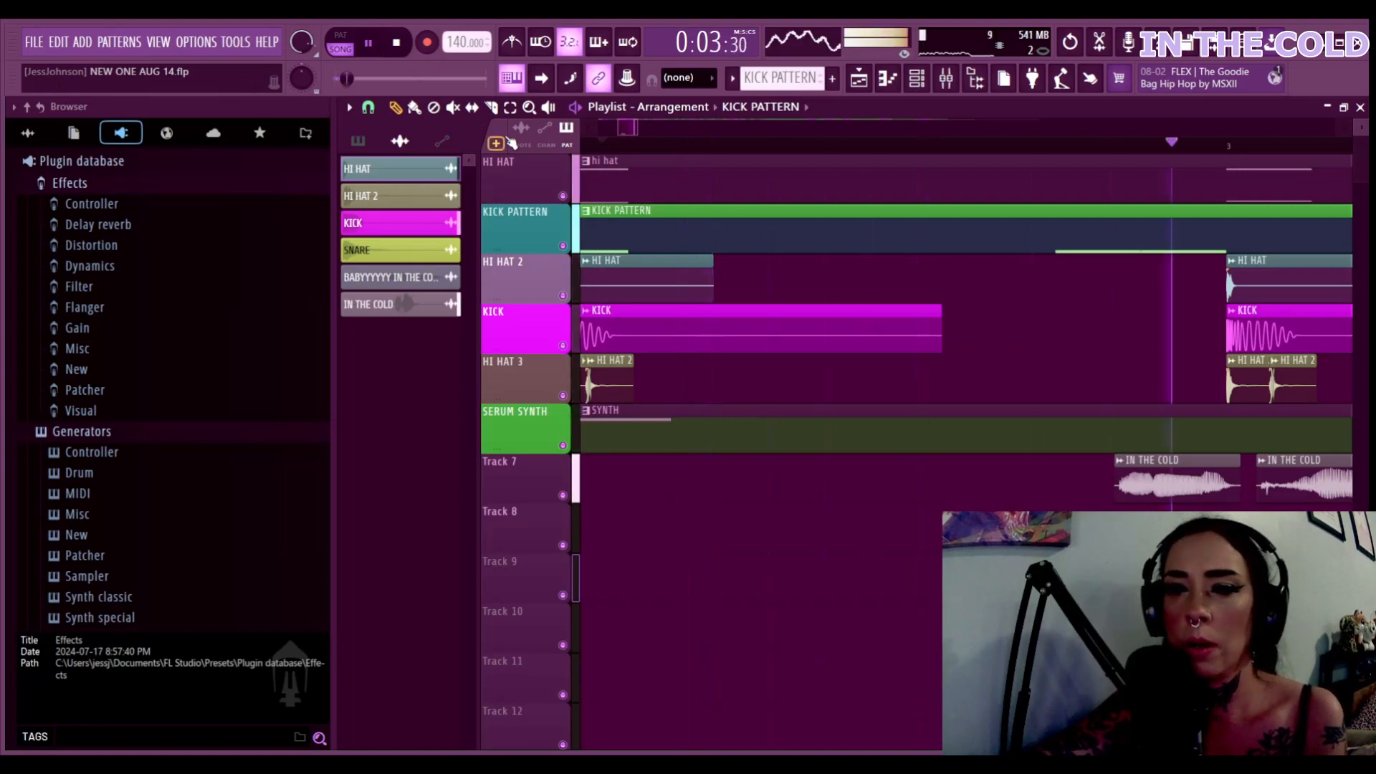
scroll(512, 143, down, 4)
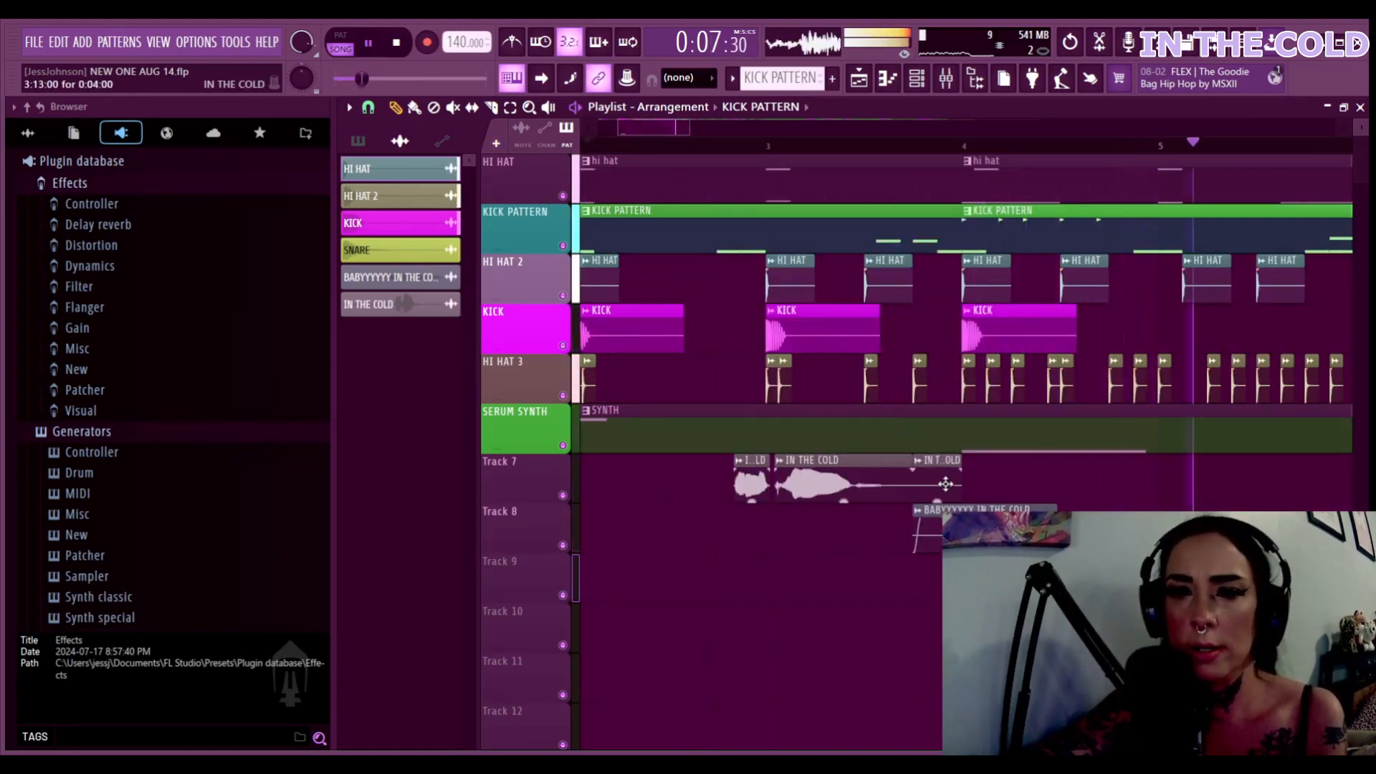
right_click(930, 466)
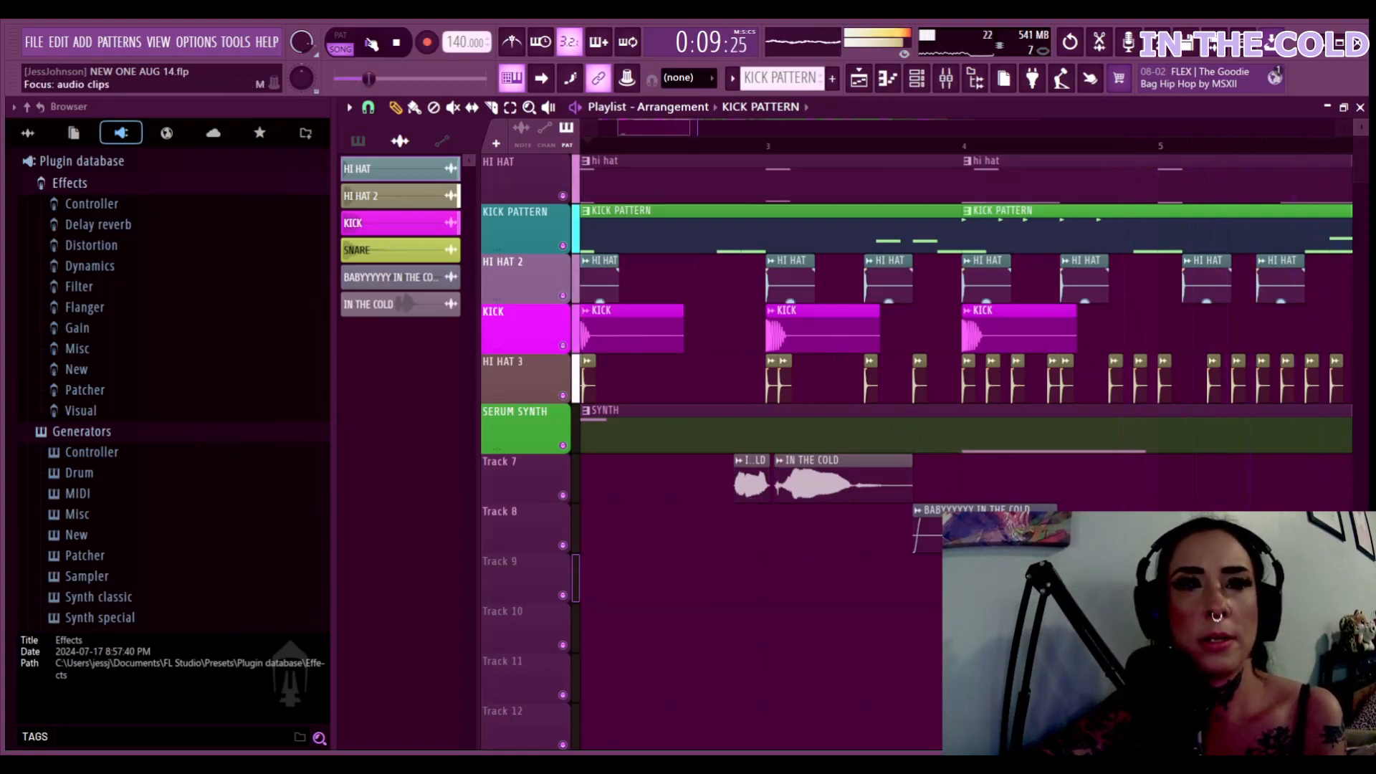
key(space)
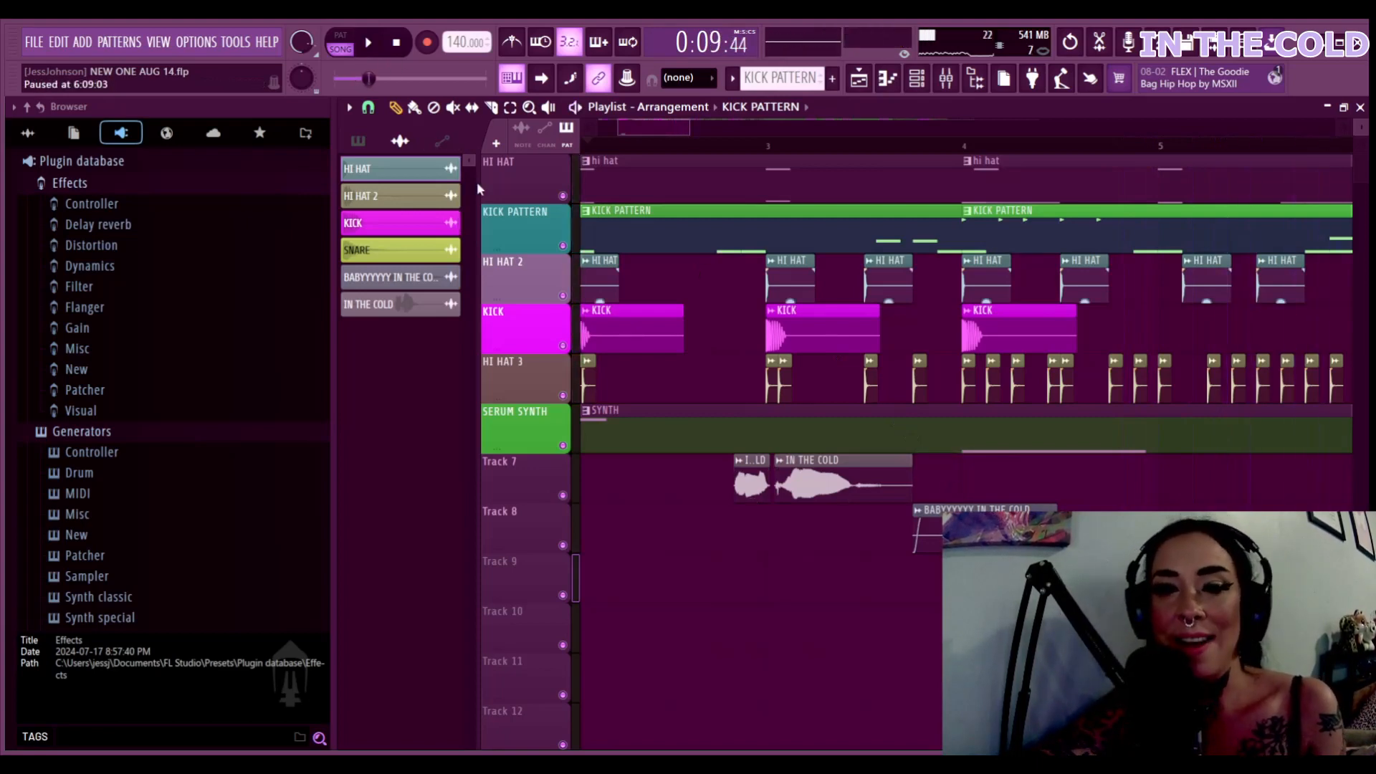